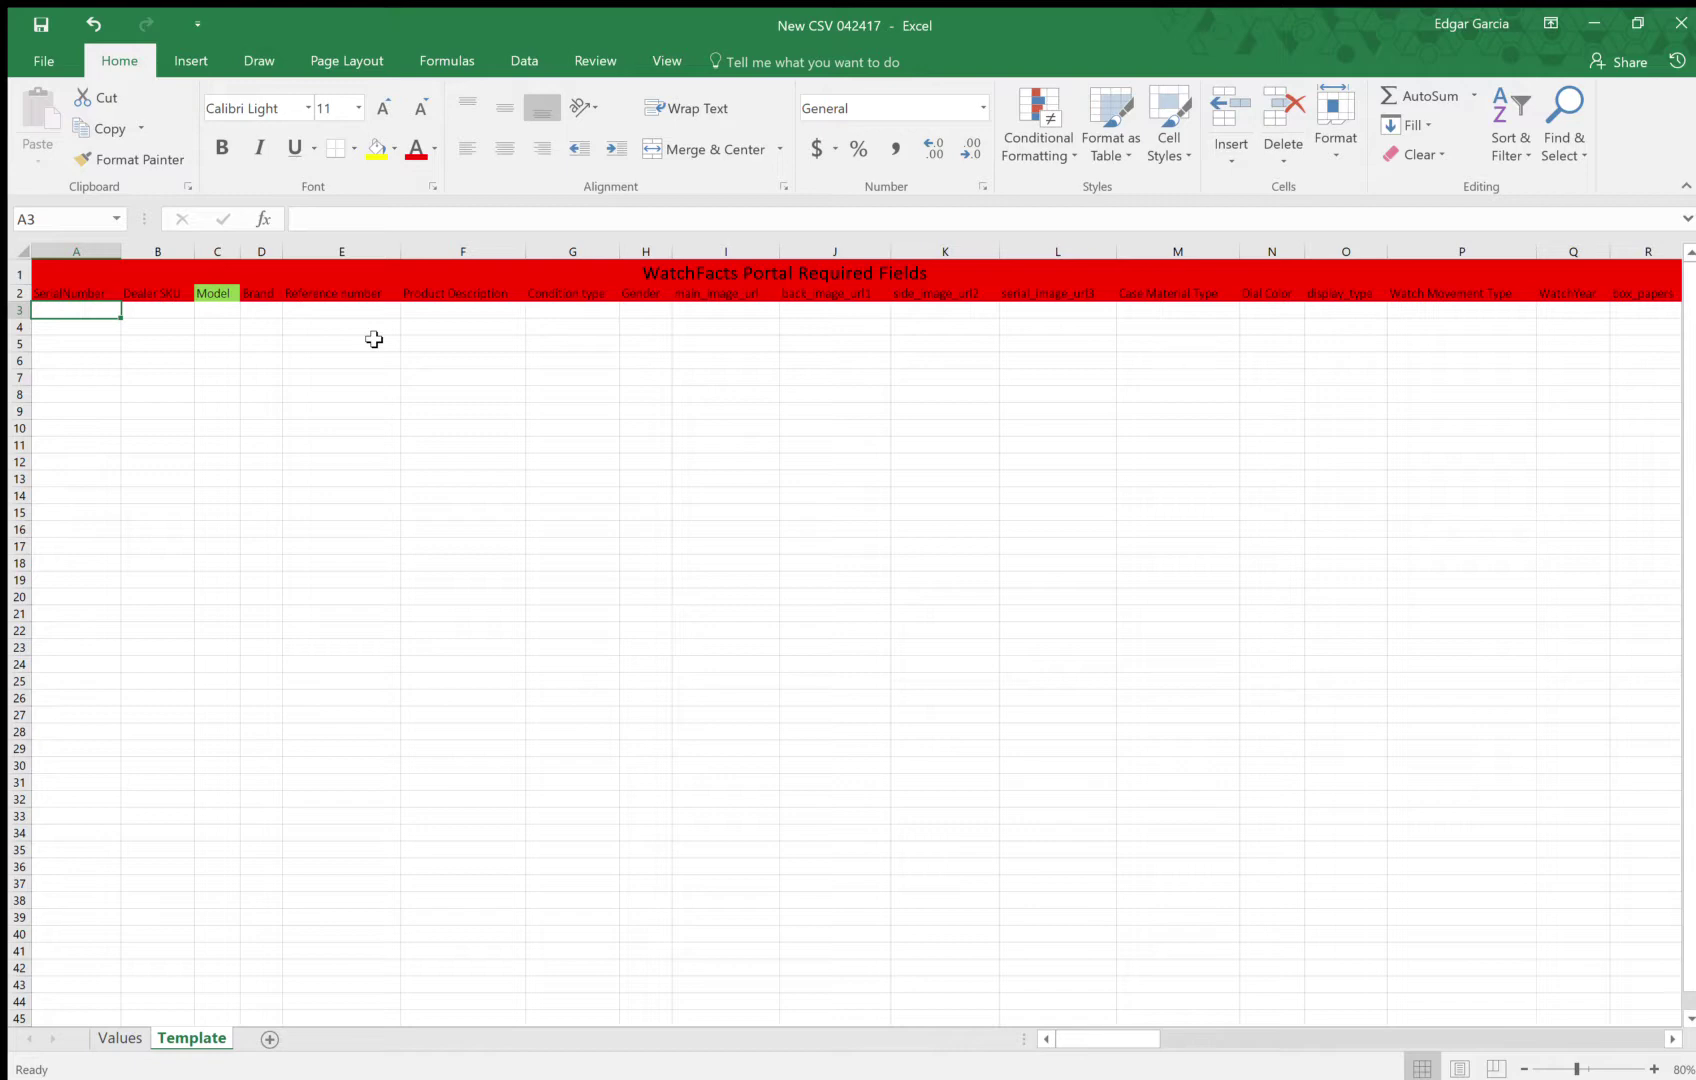
Enter the serial number L123test in cell A3 of the Template sheet
key("Up")
key("Up")
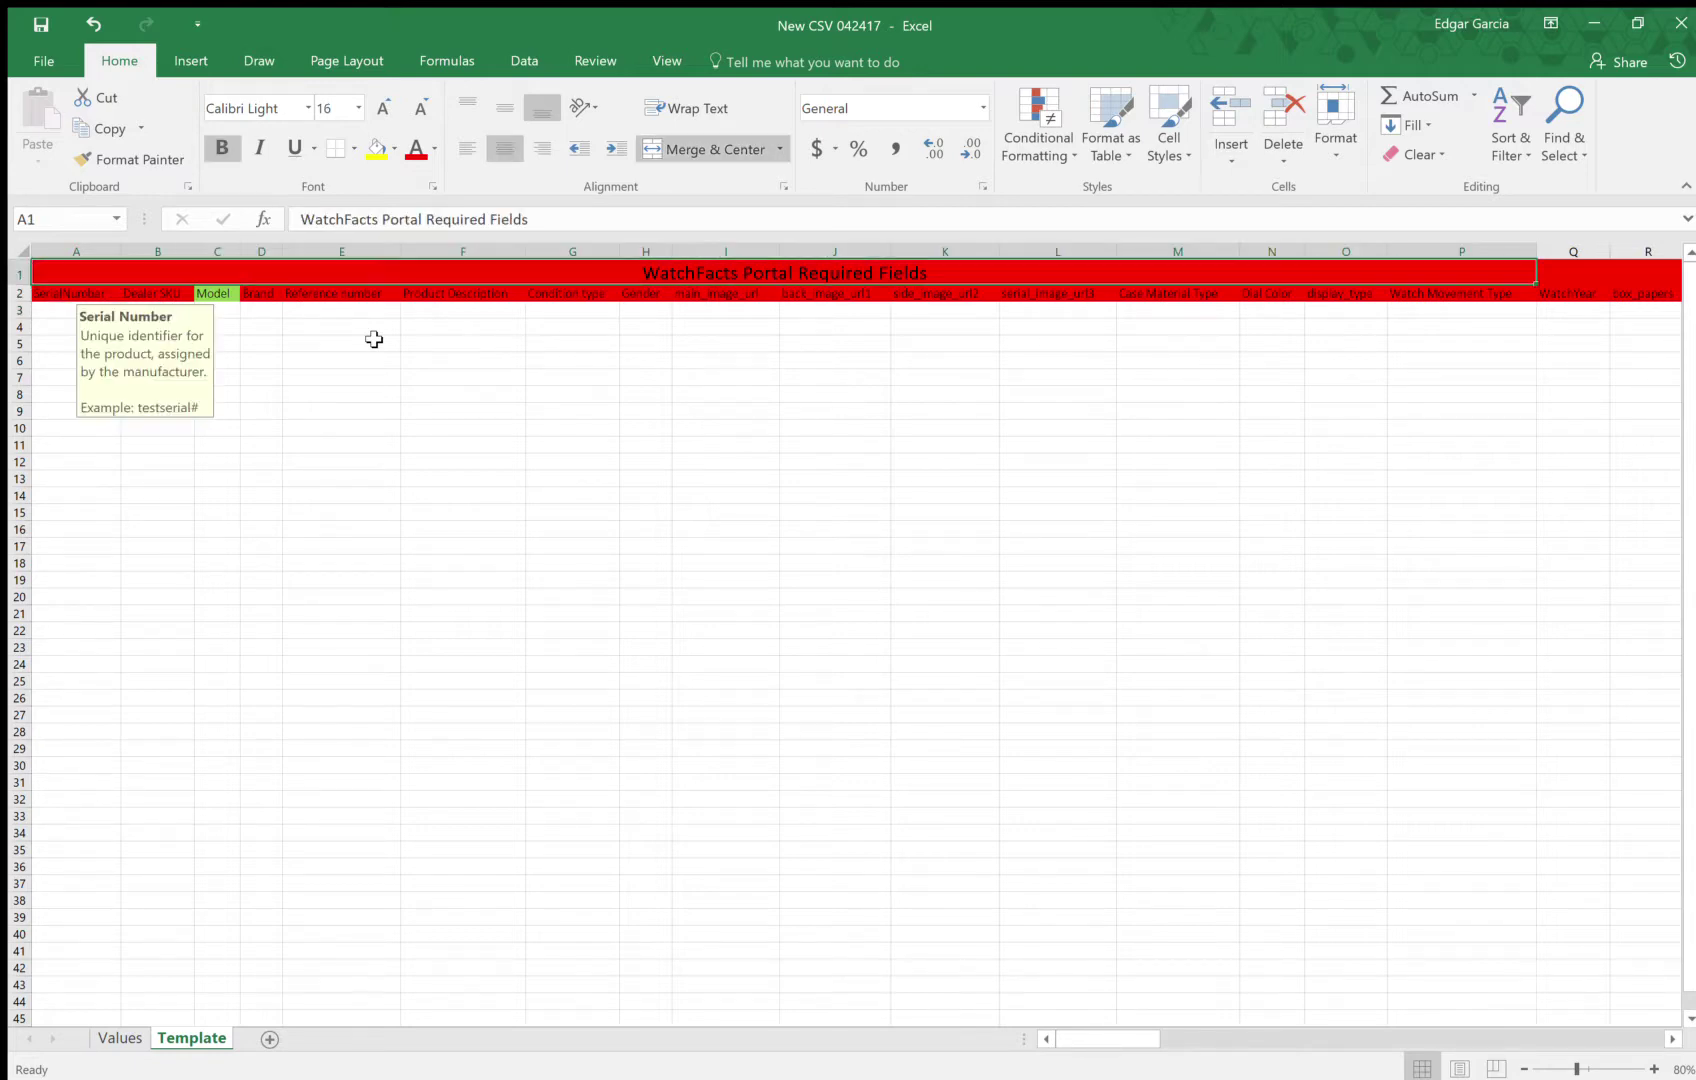
key("Down")
key("Down")
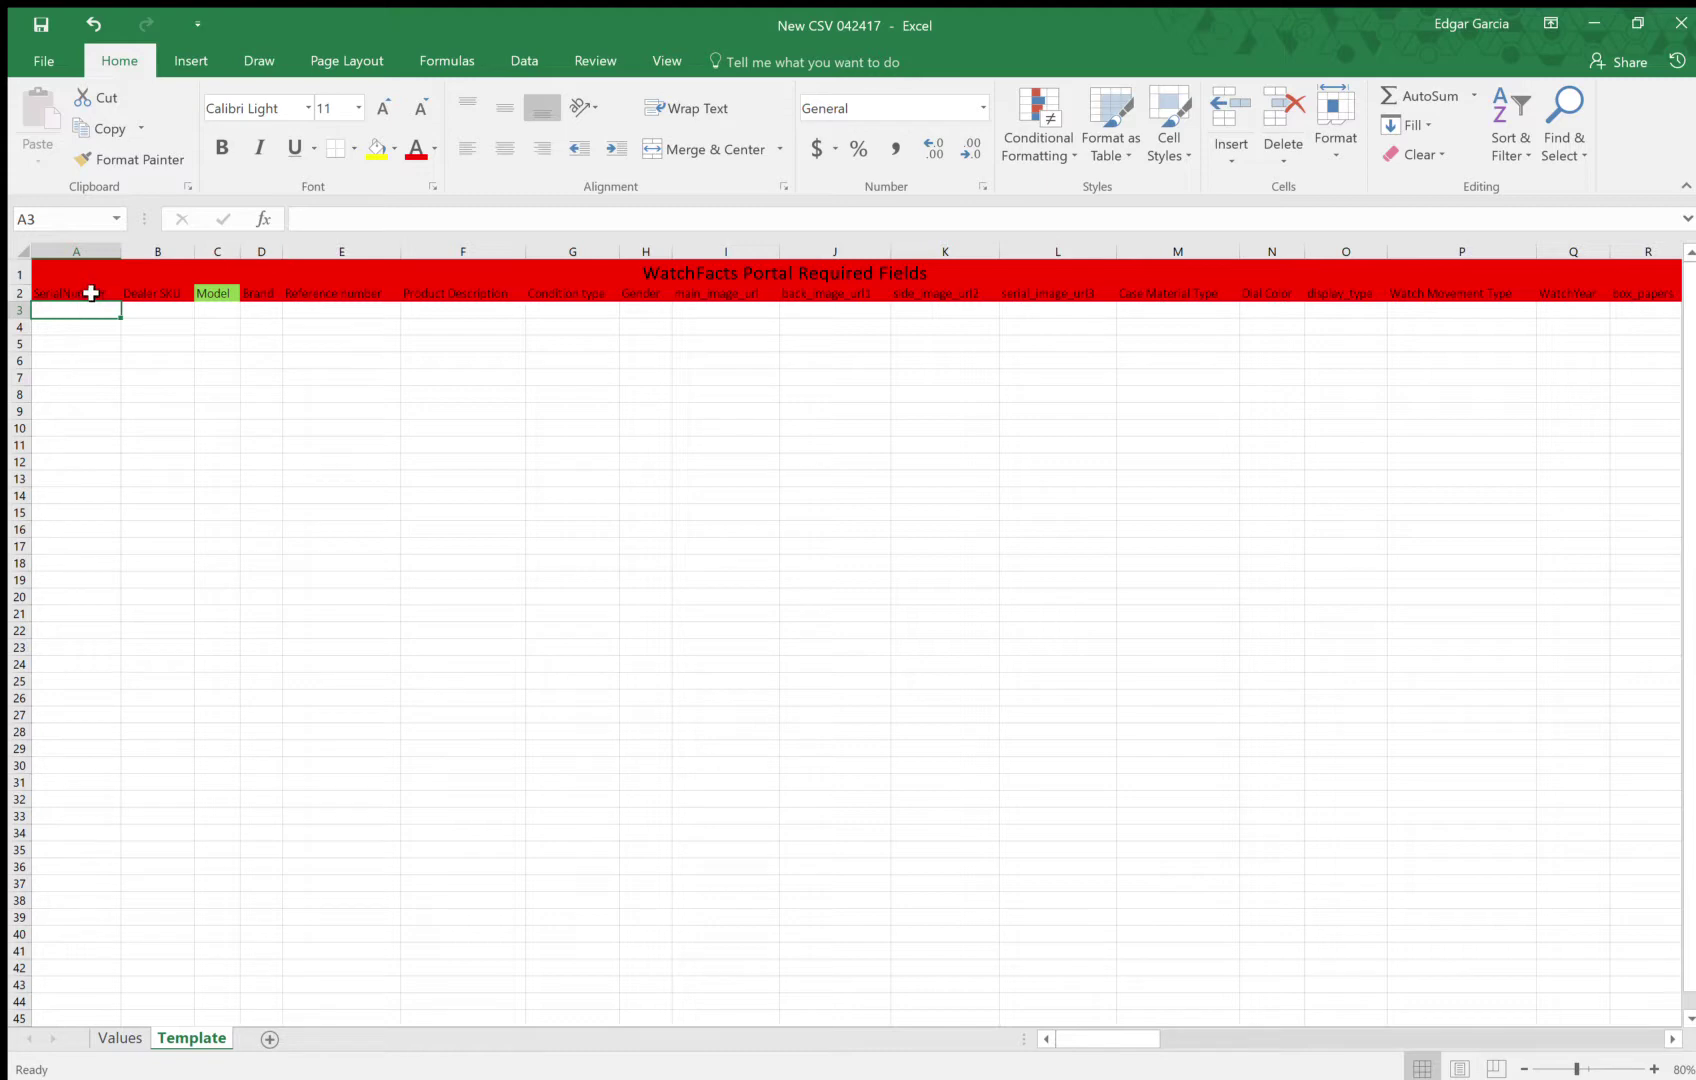
left_click(90, 292)
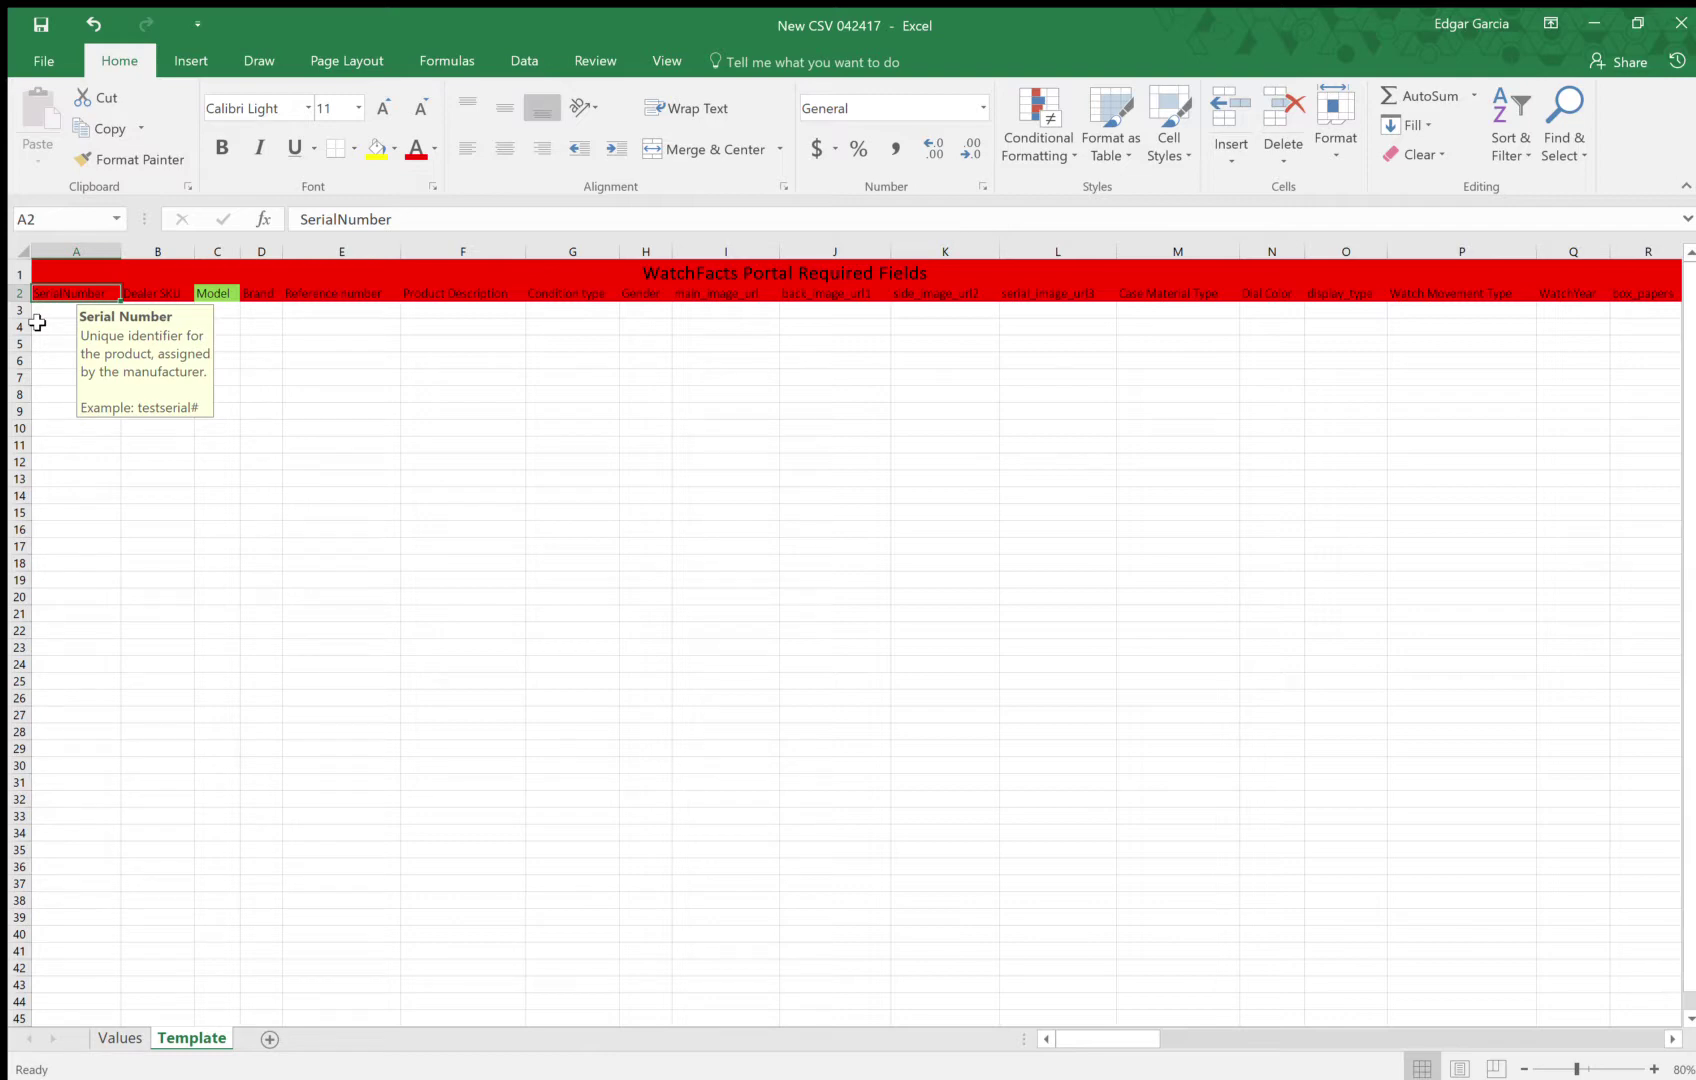
left_click(55, 312)
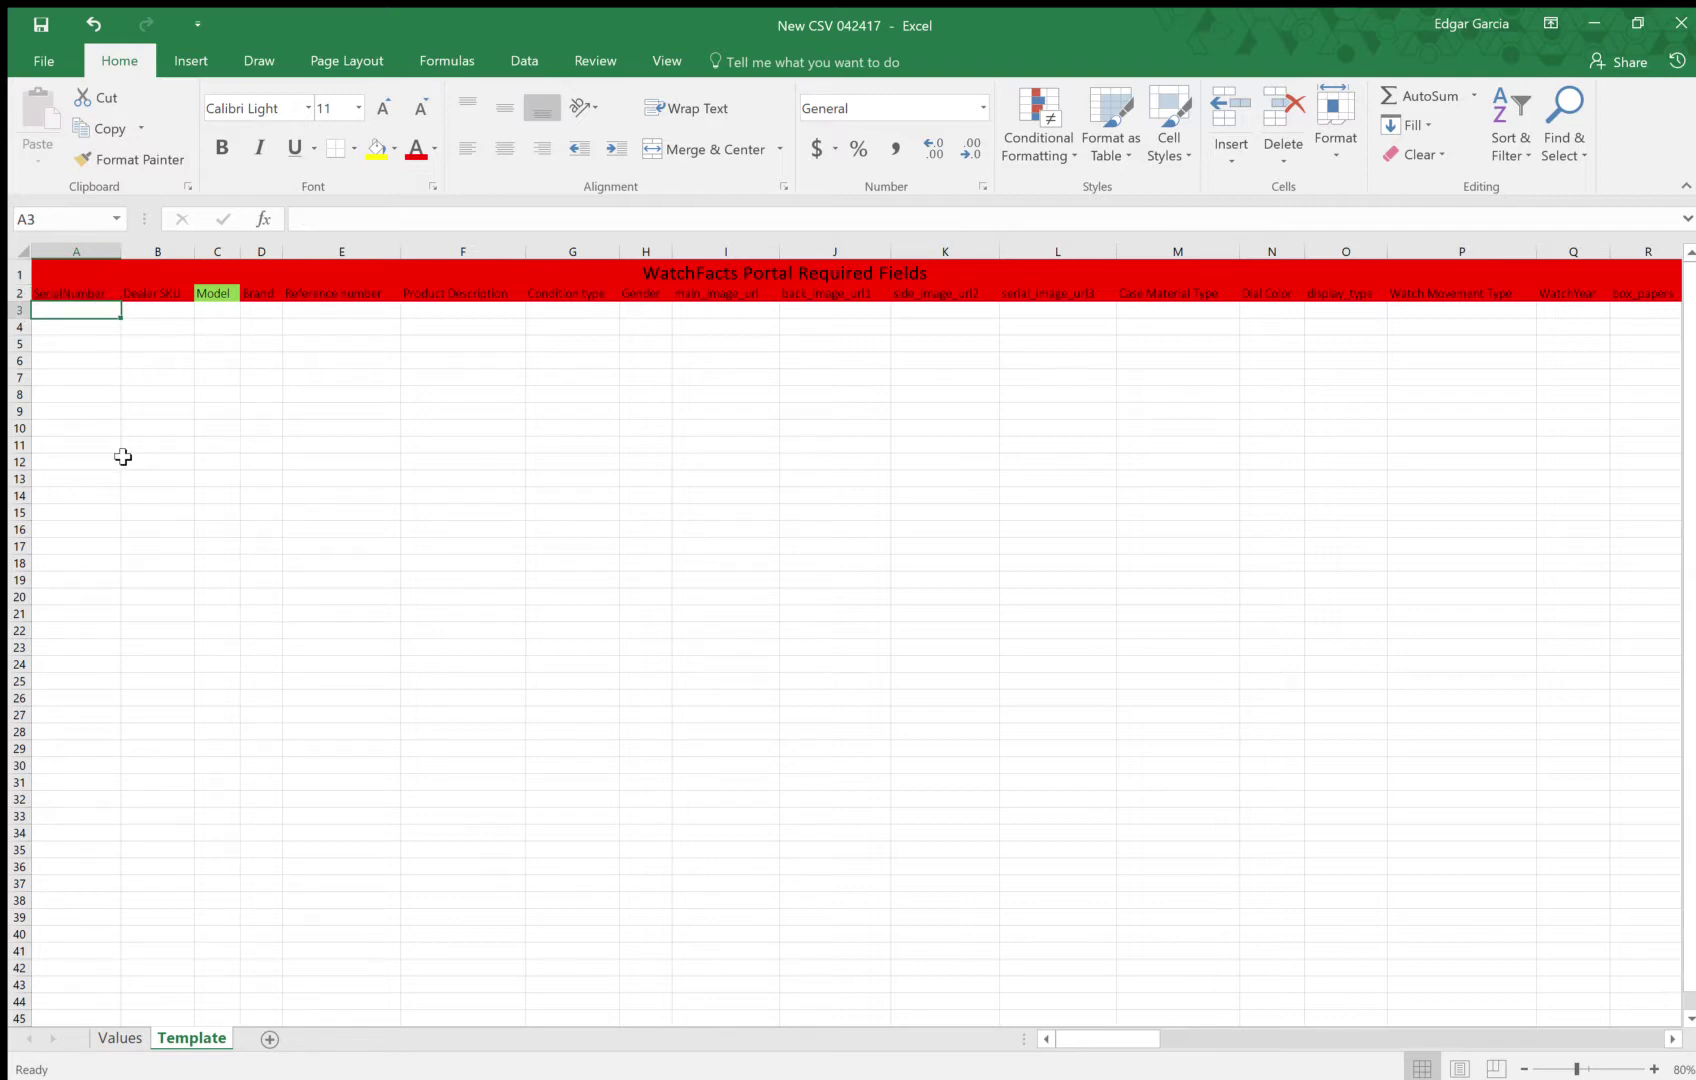
type("L123")
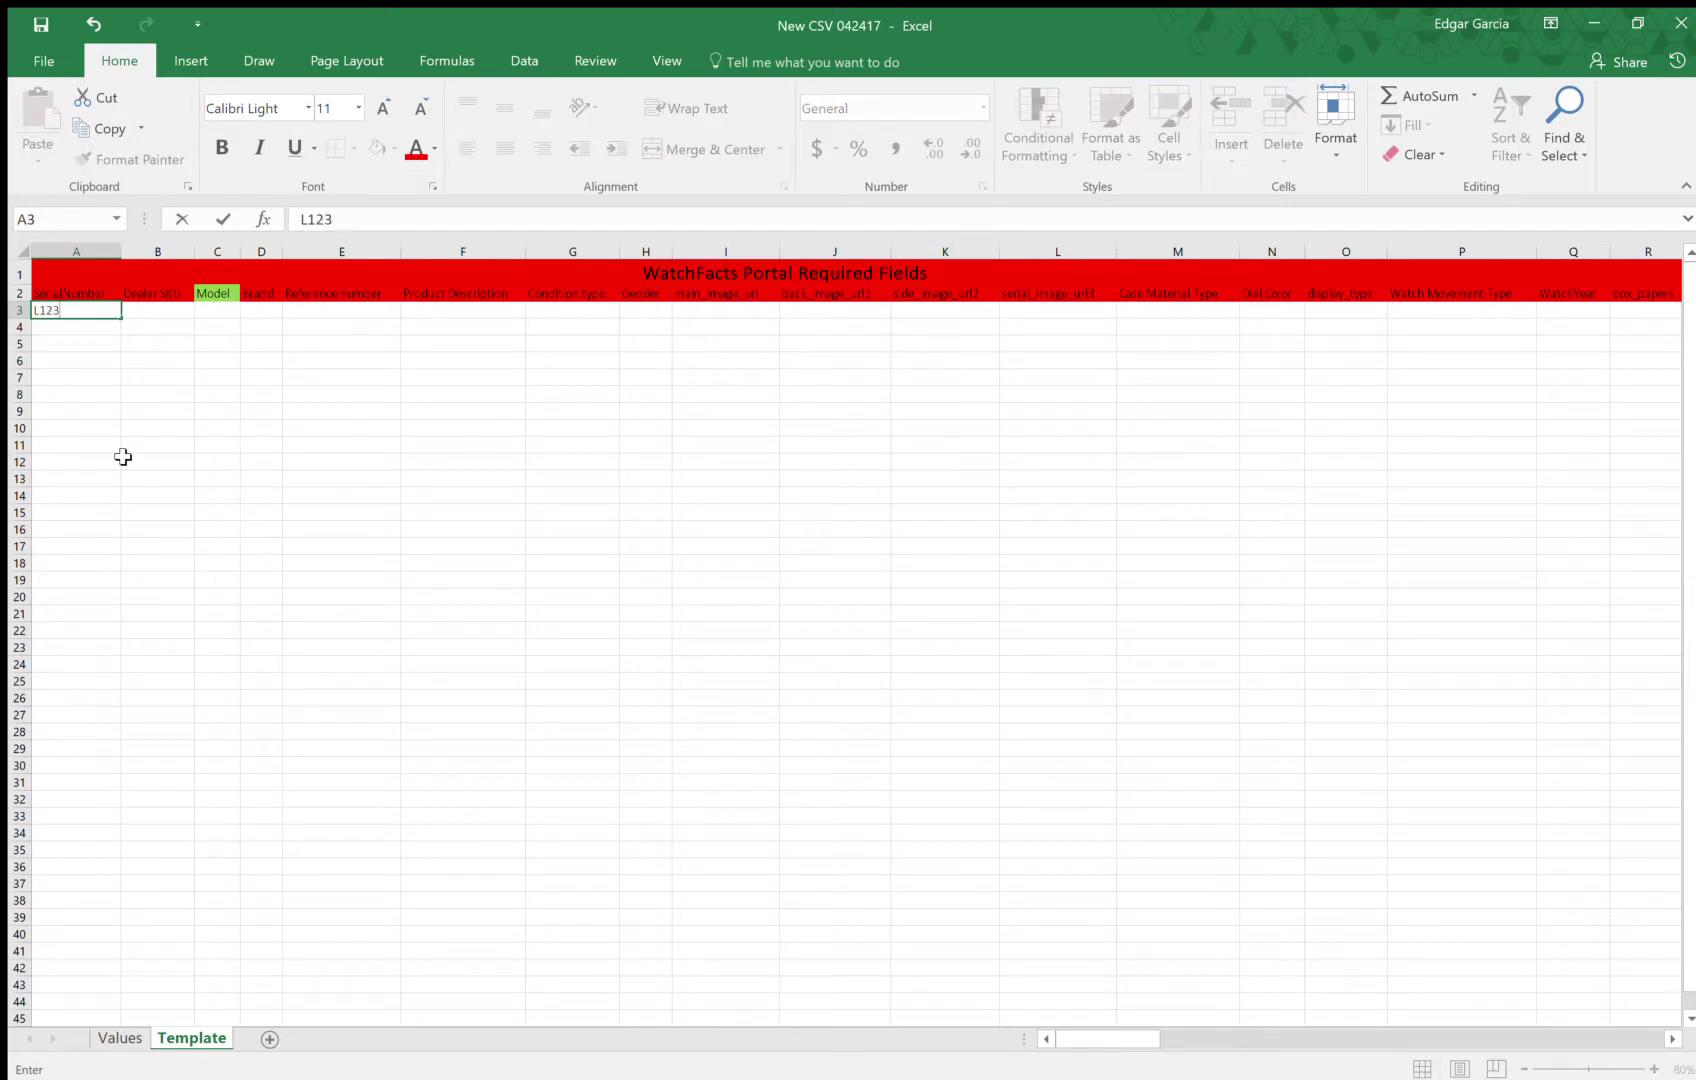
type("test")
key("Tab")
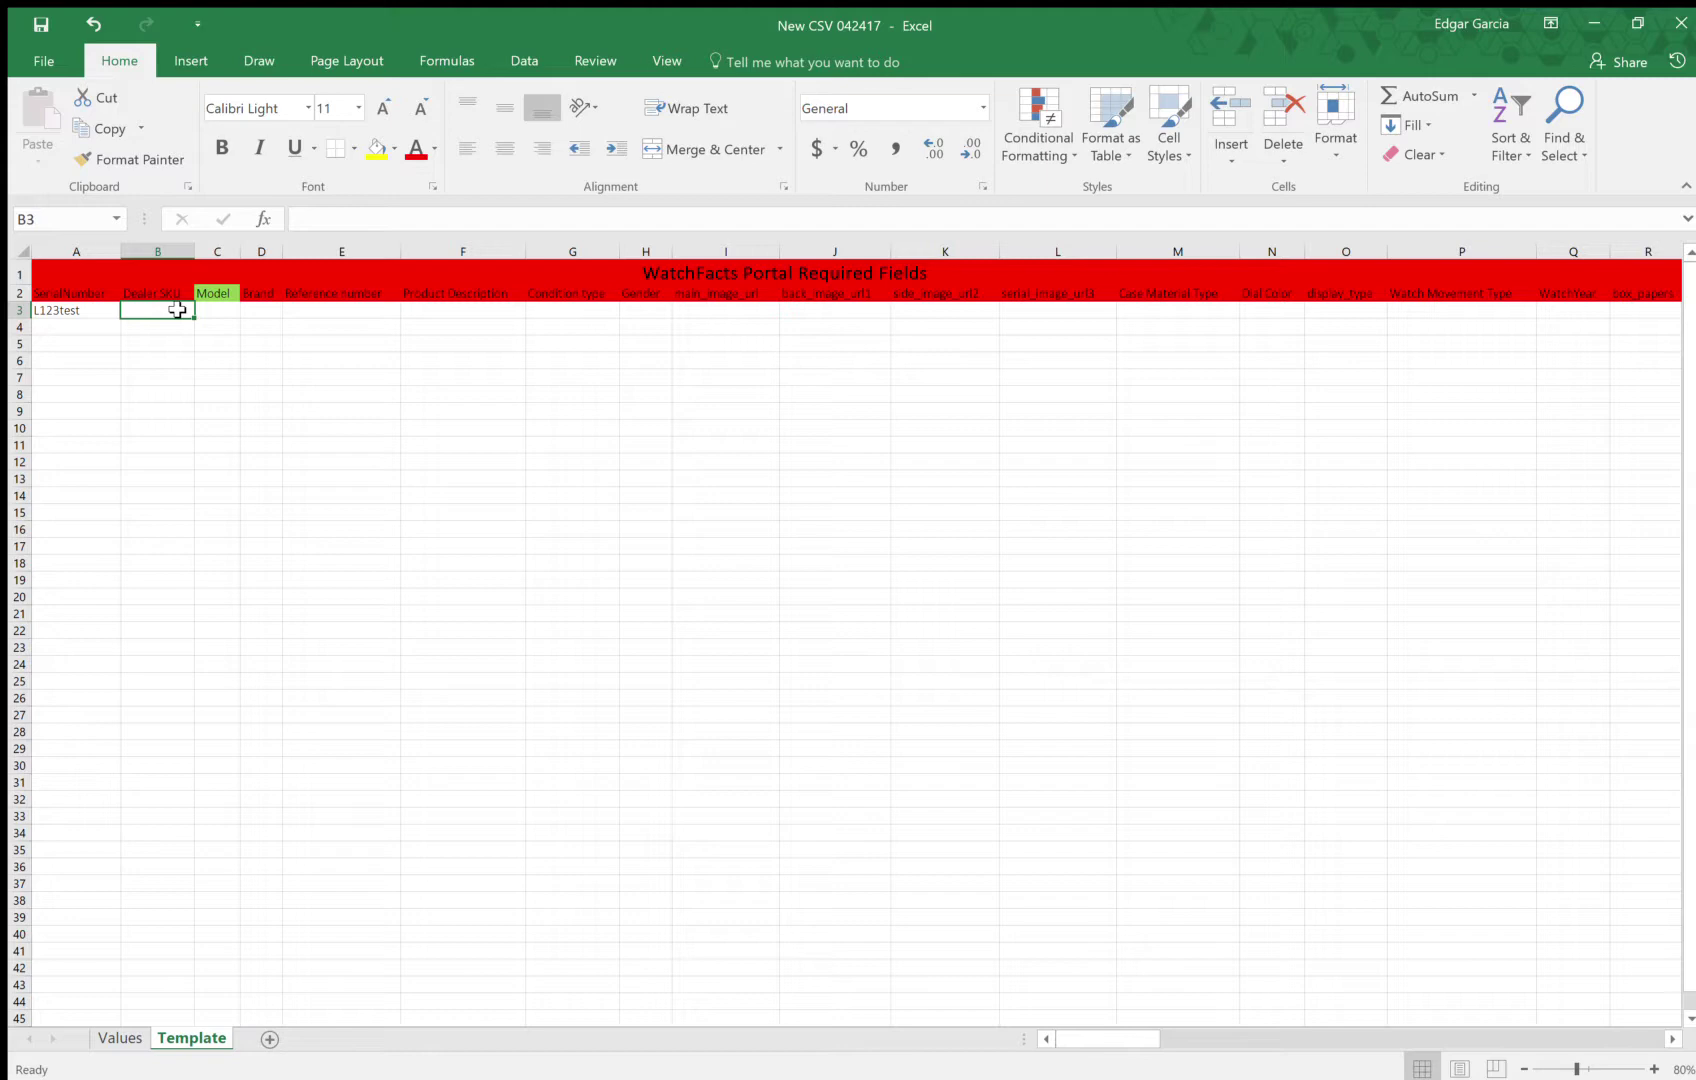
Fill B3–E3 with Test001, daytona, rolex and reference number 16523
type("Test")
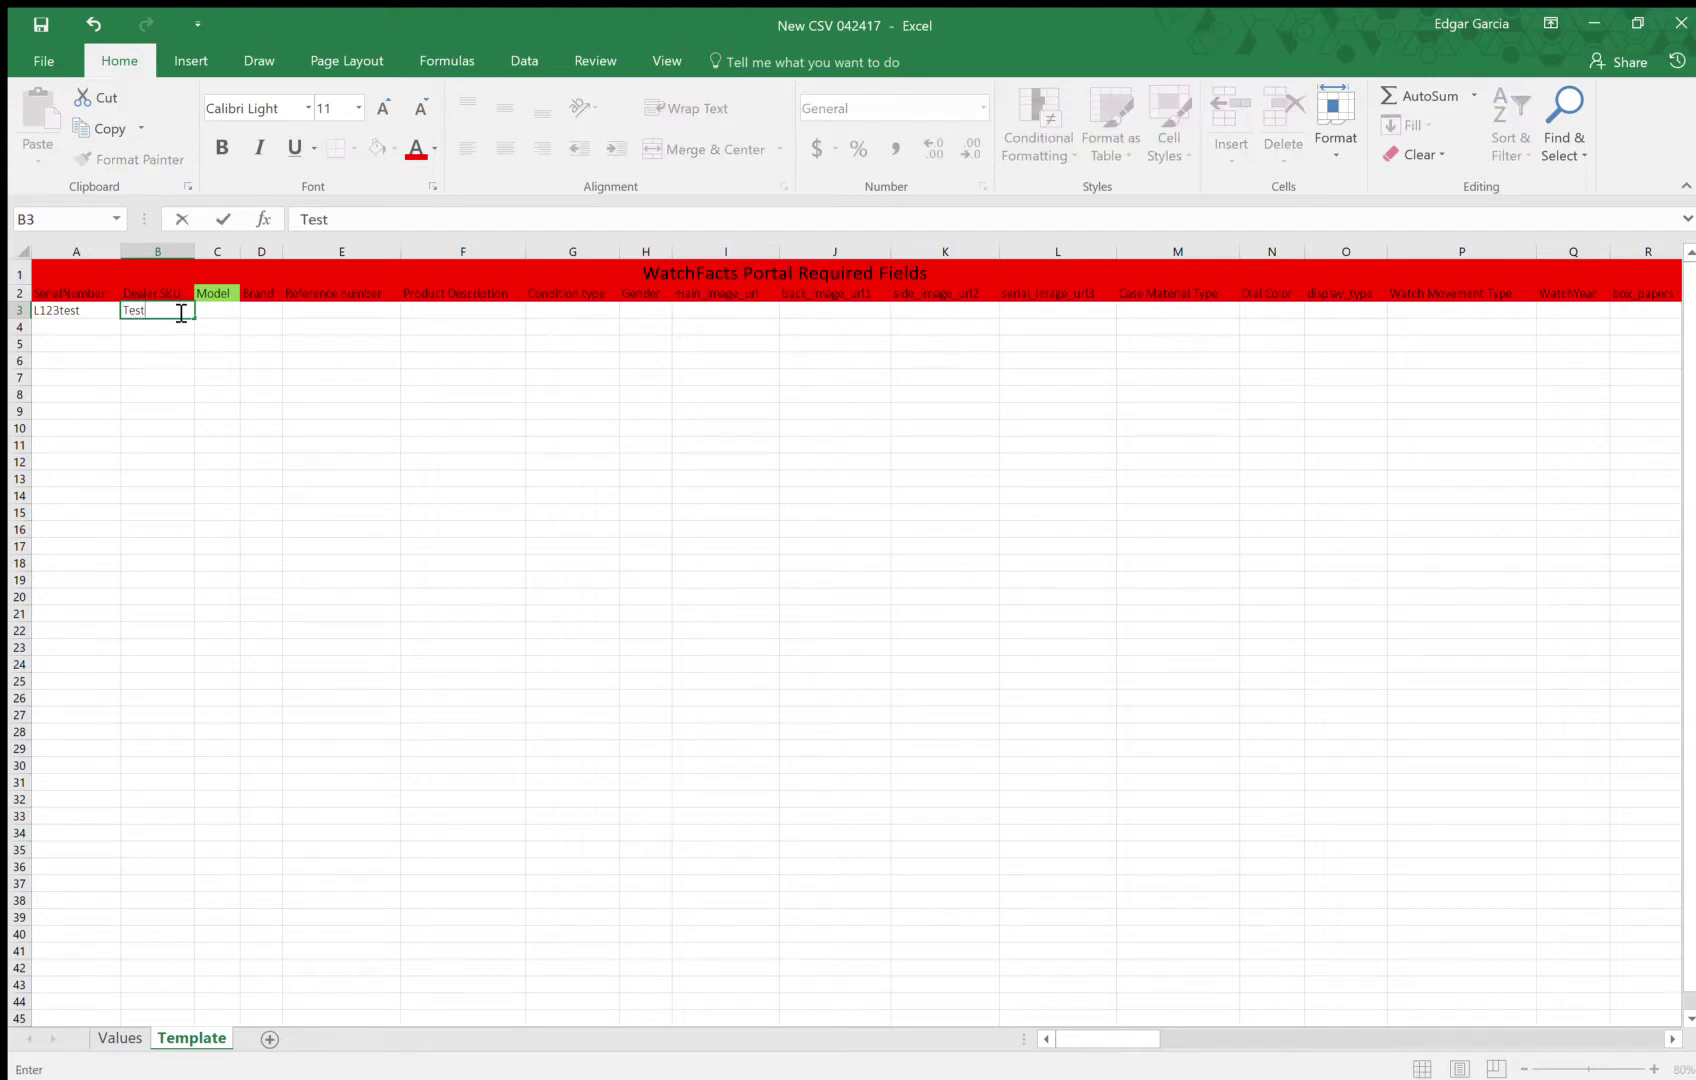
type("001")
left_click(212, 310)
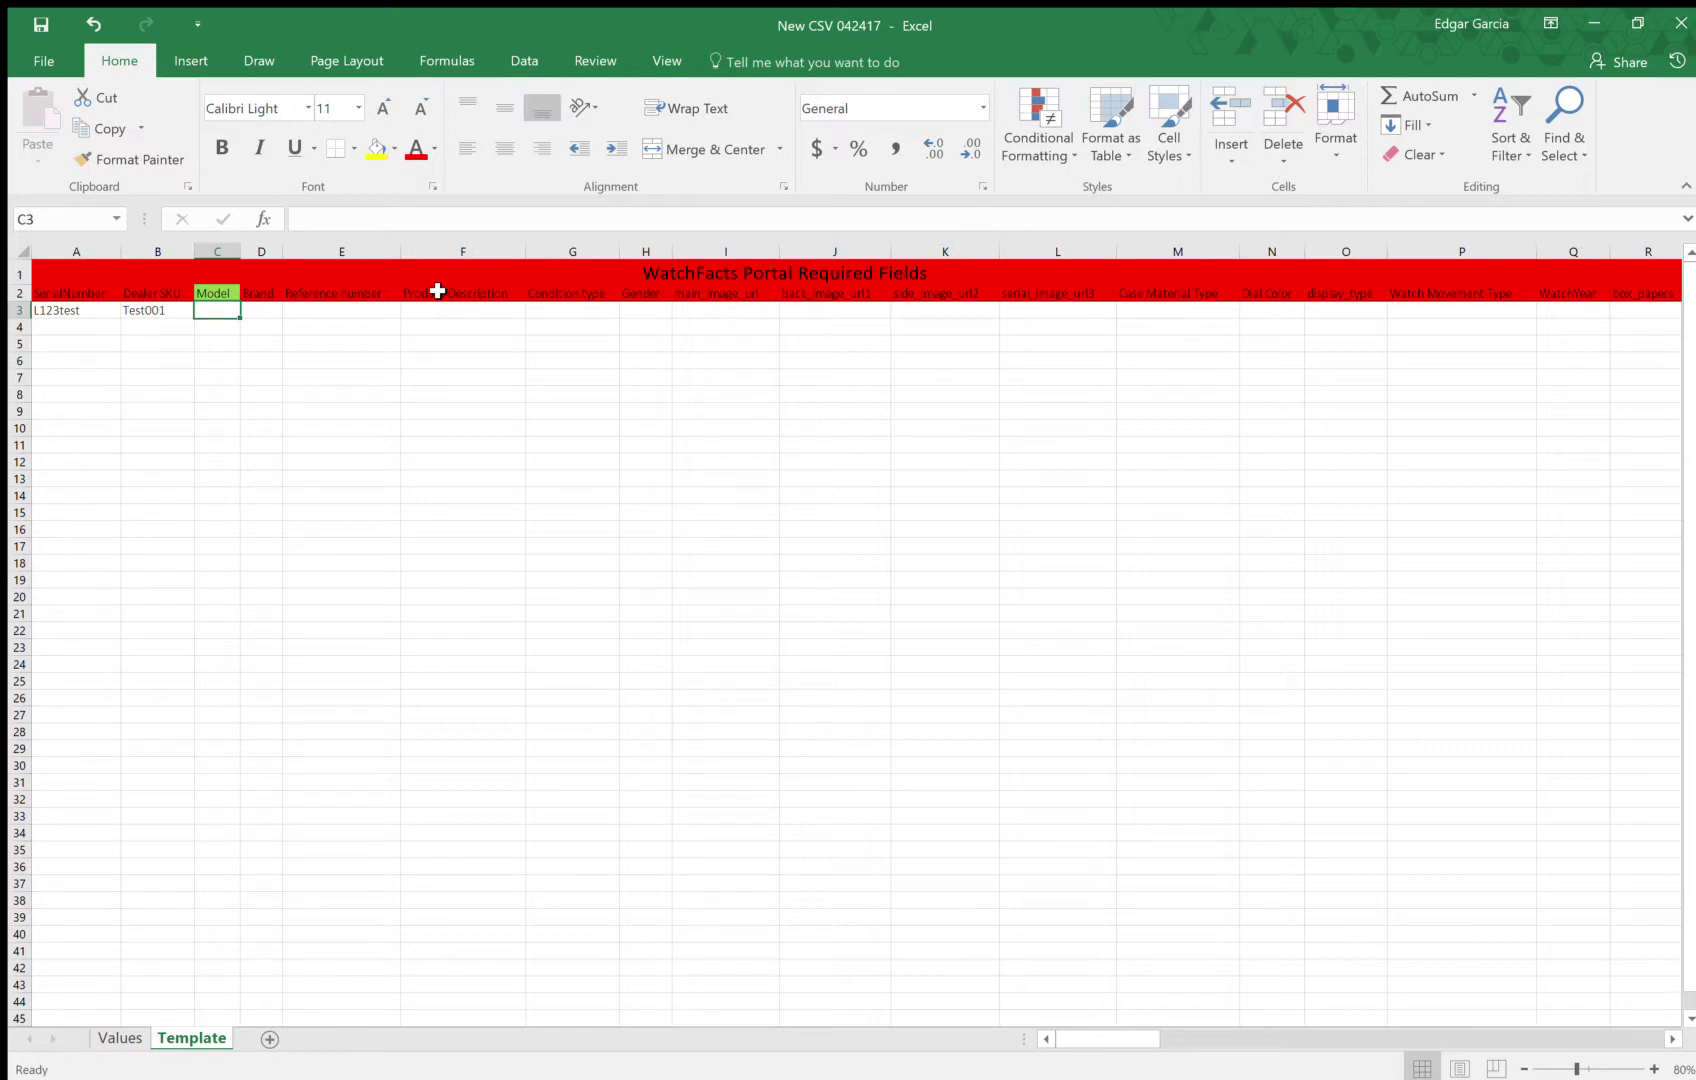
type("daytona")
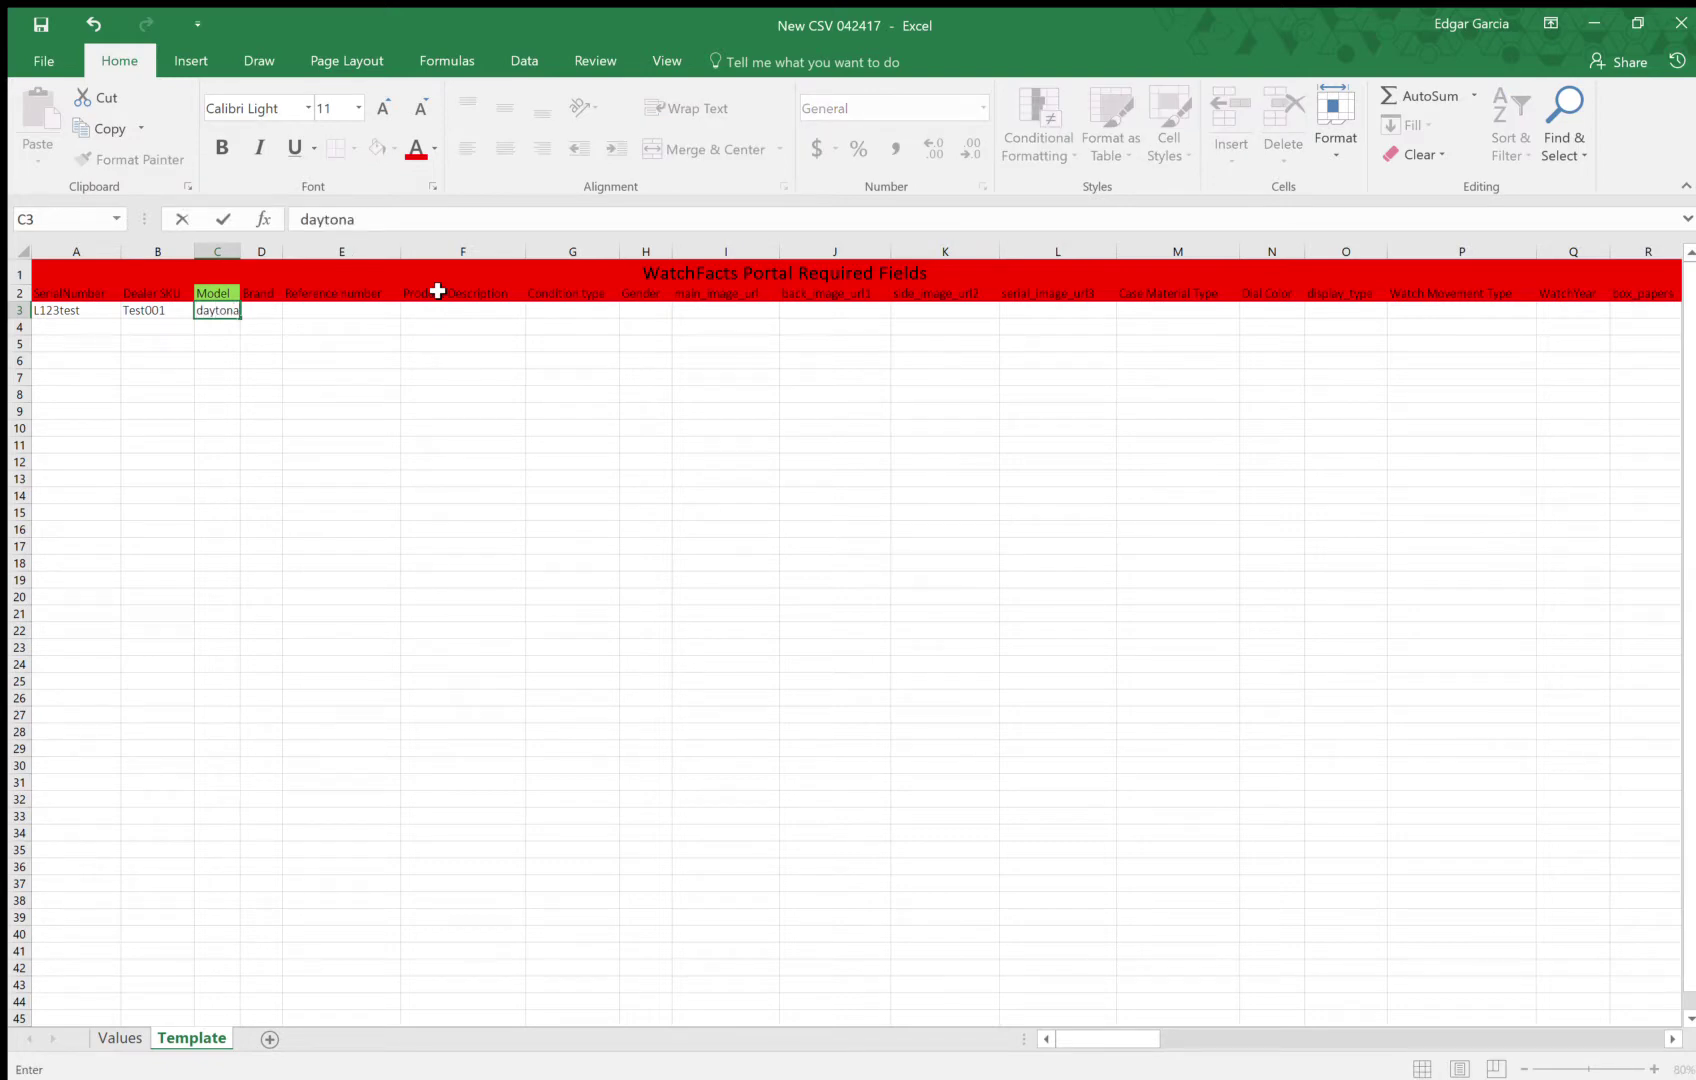
key("Tab")
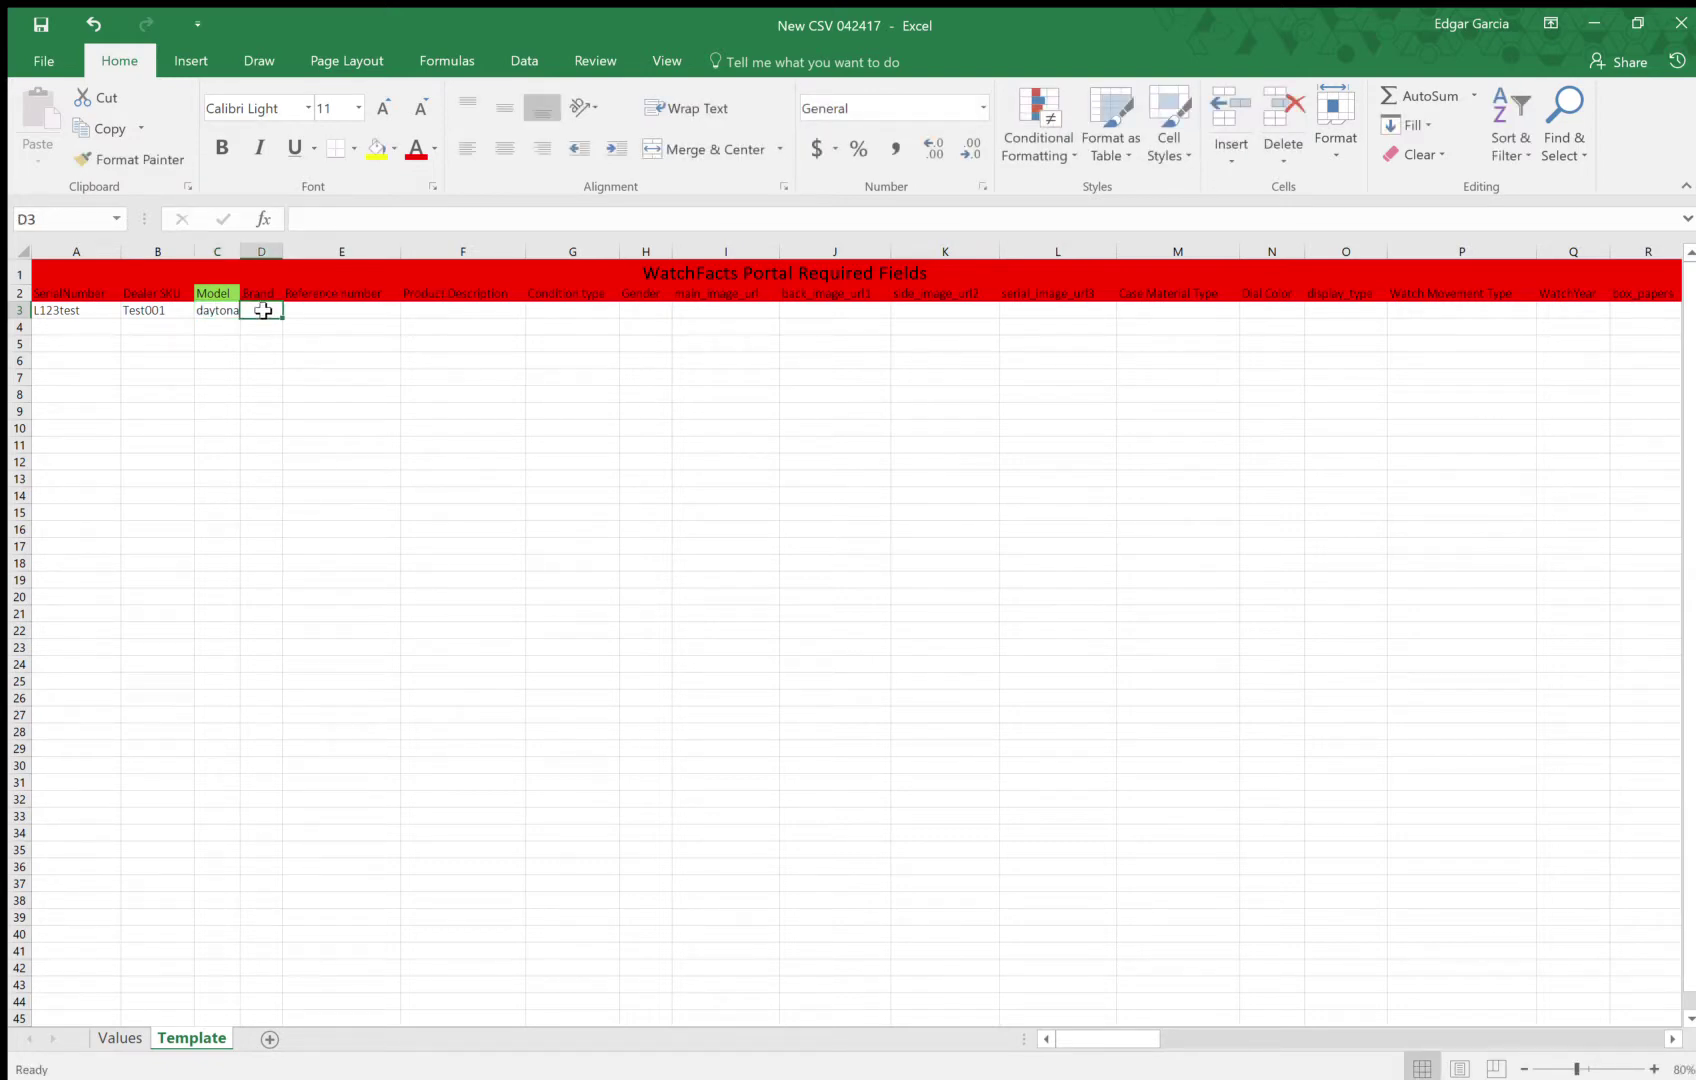
type("rolex")
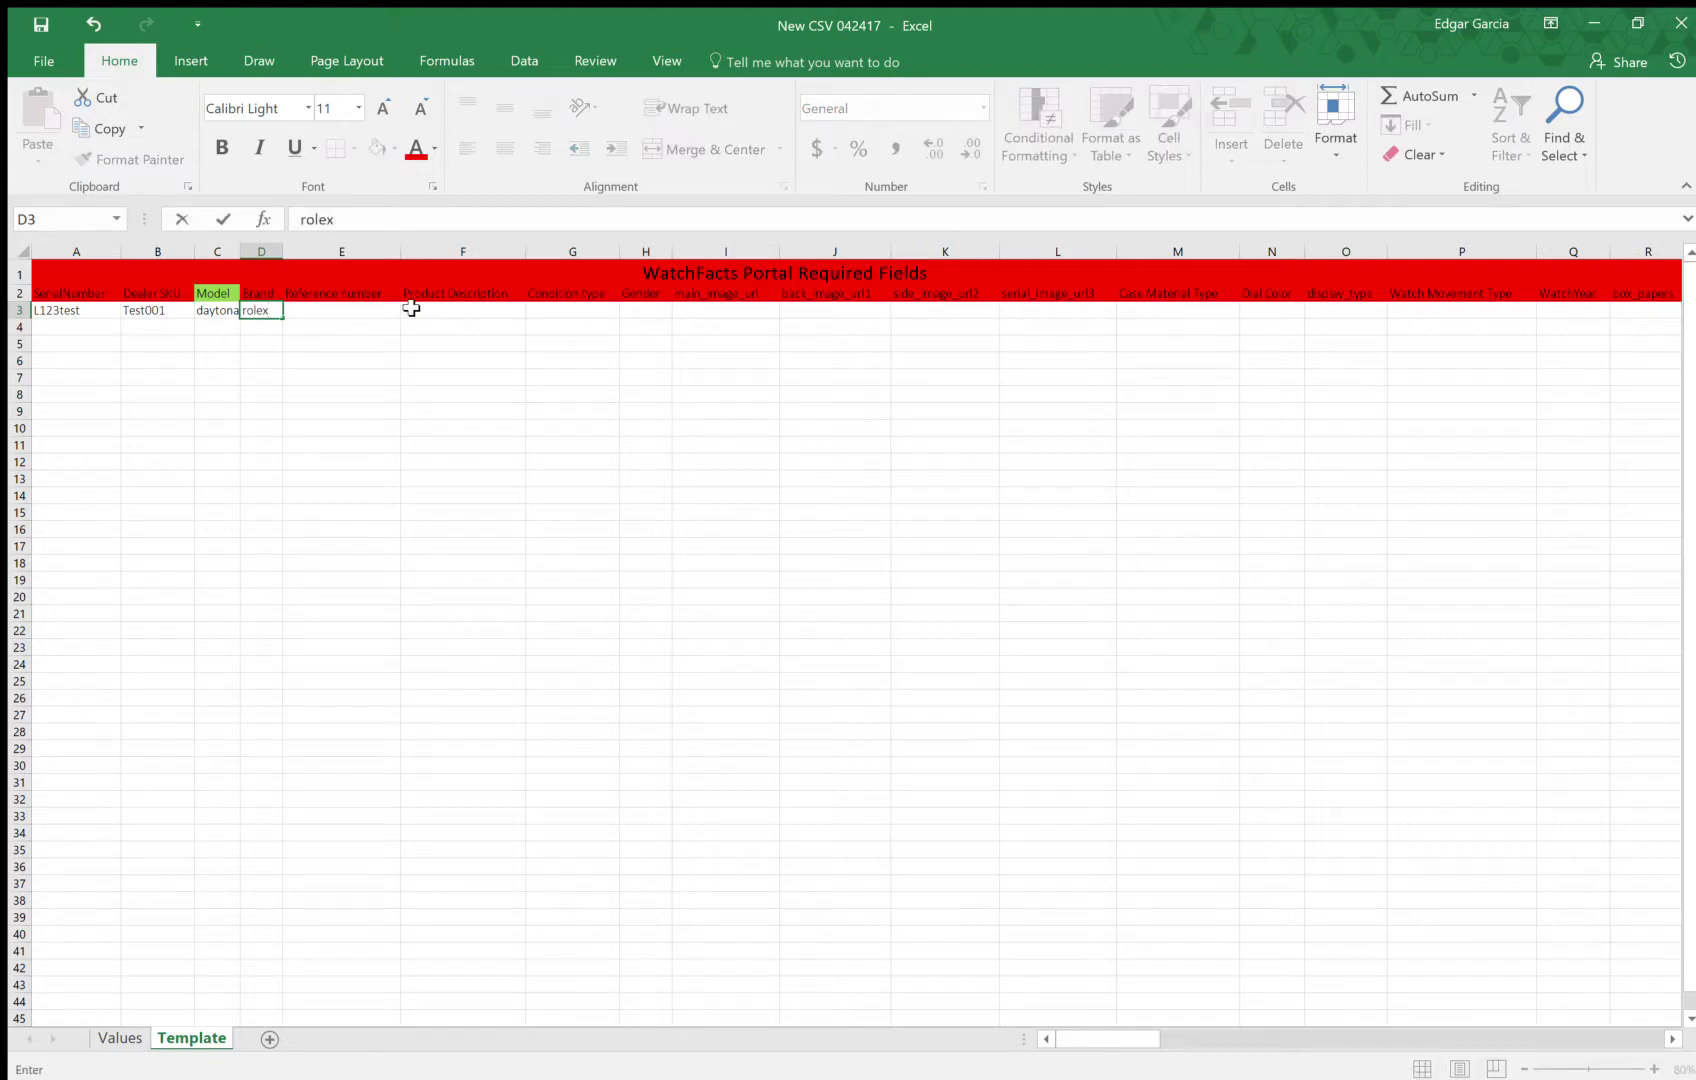
key("Tab")
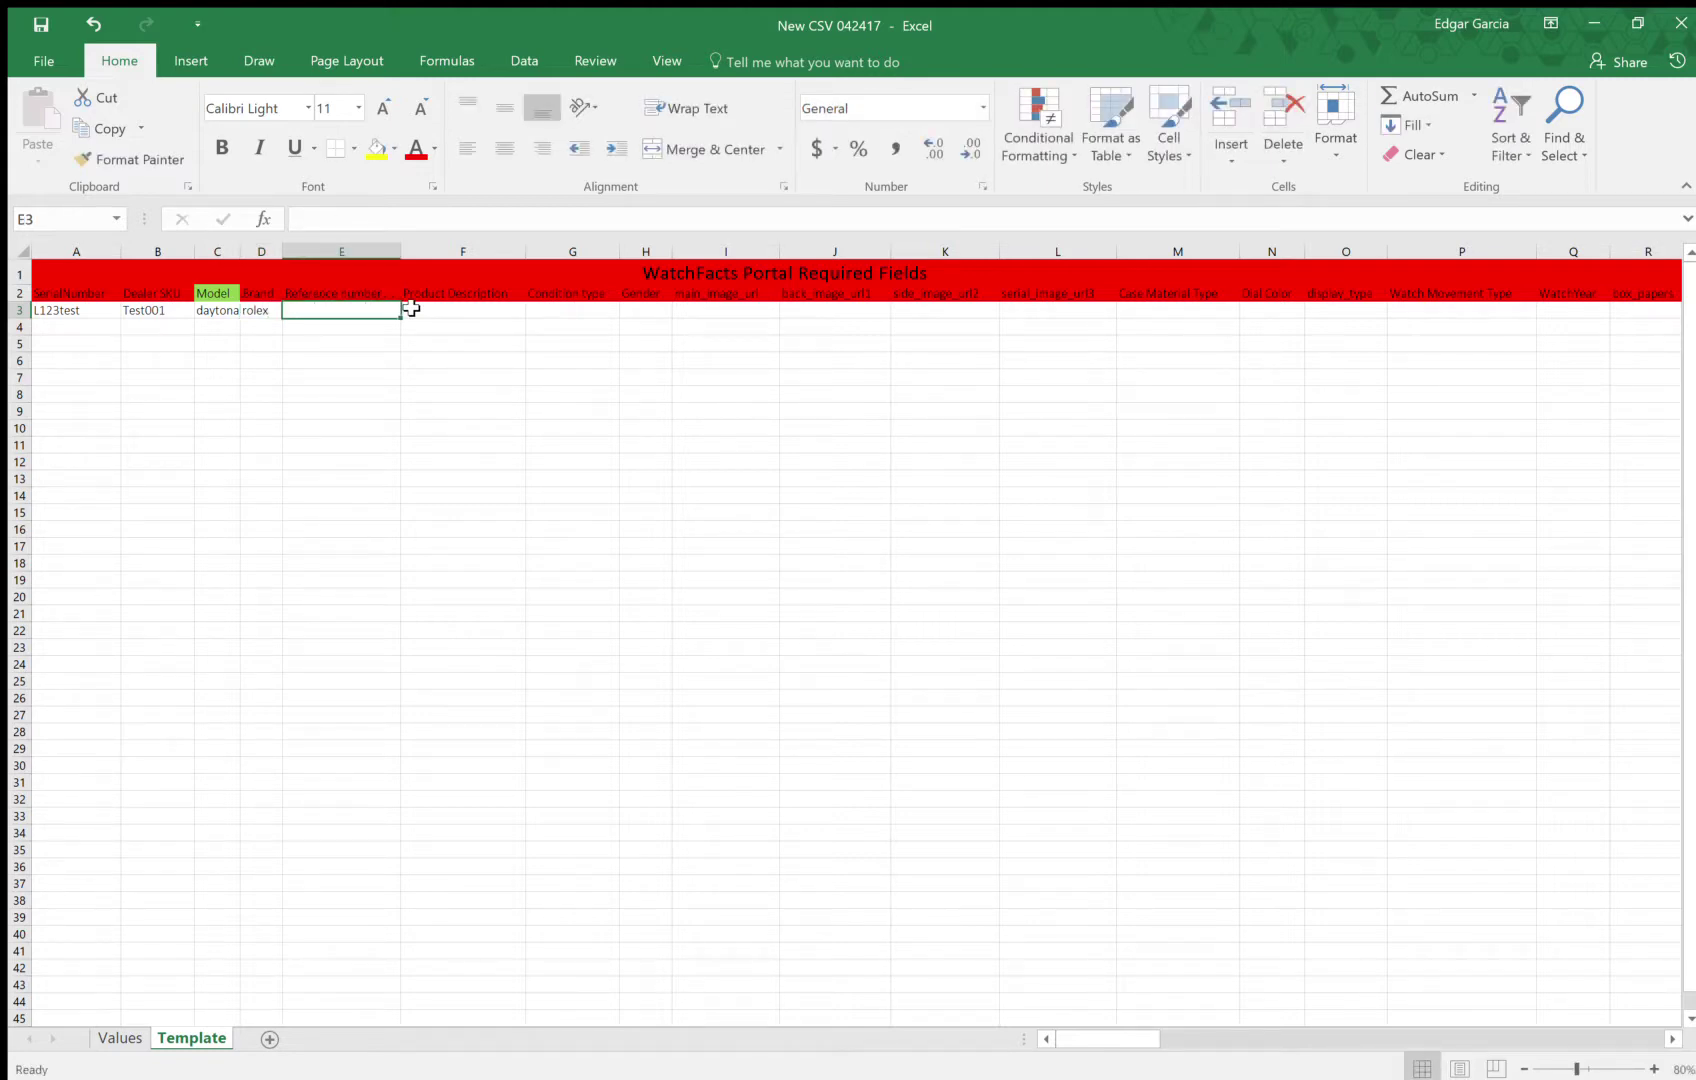
type("16523")
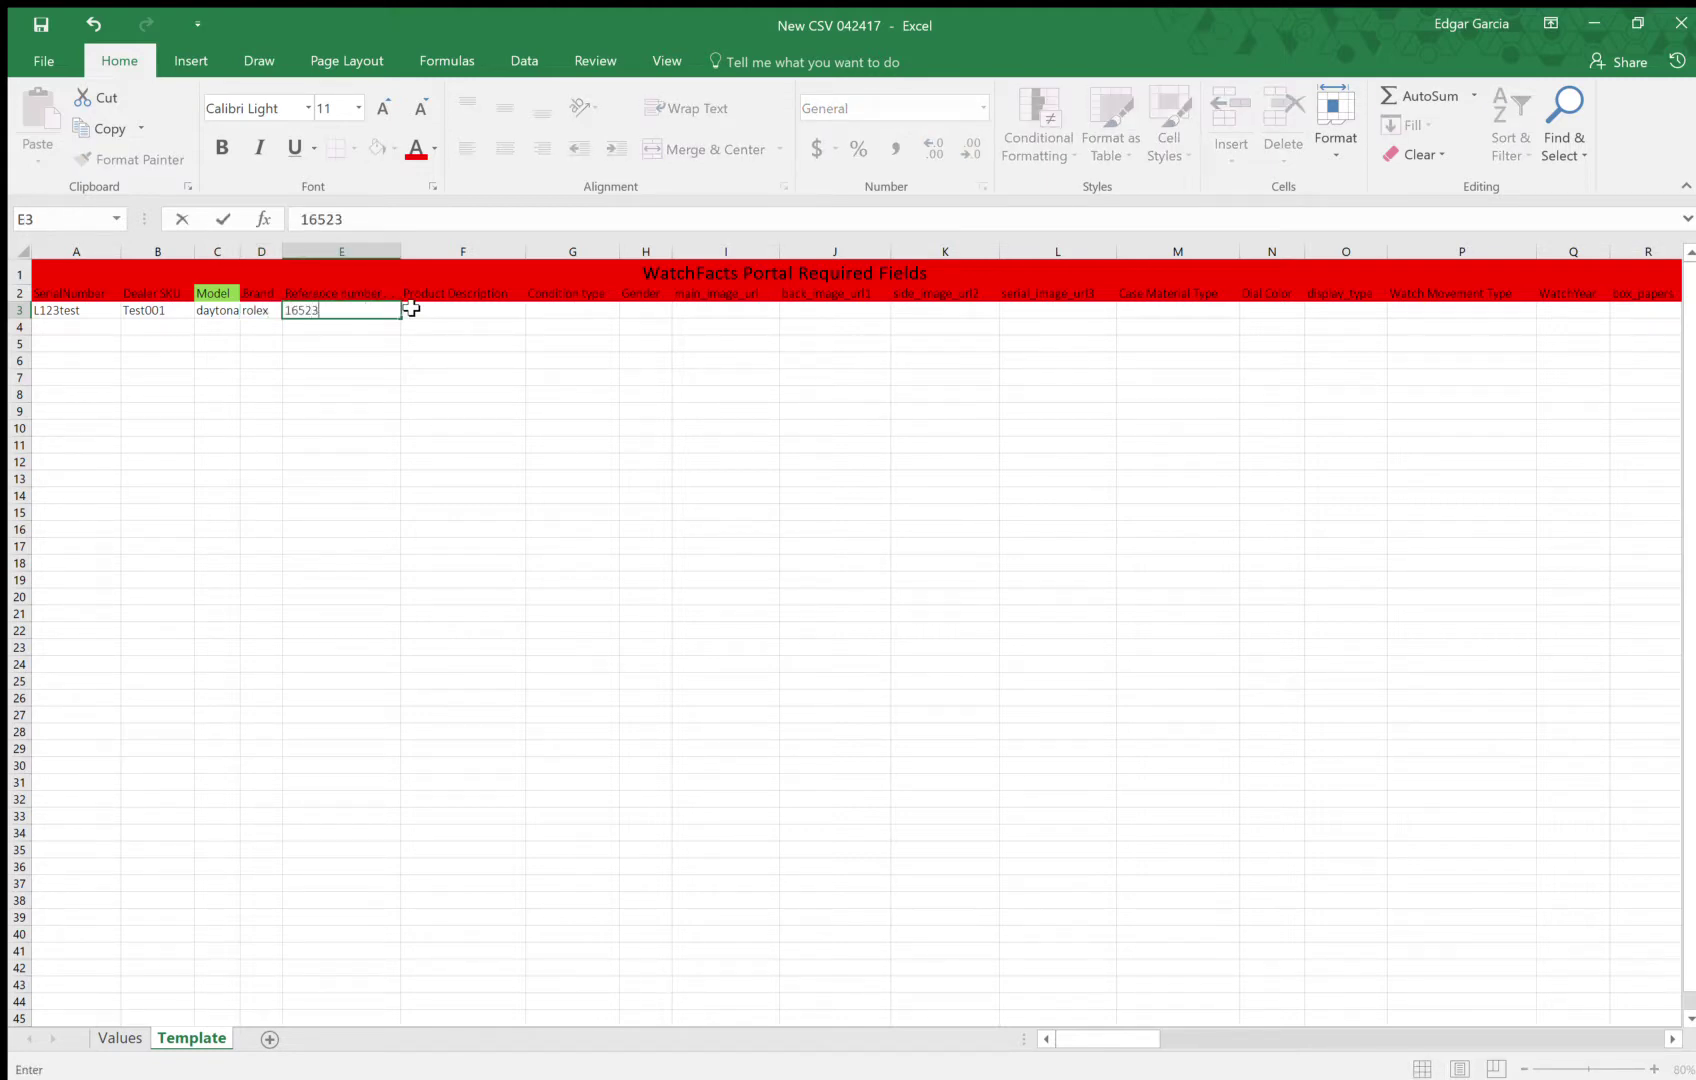
key("Tab")
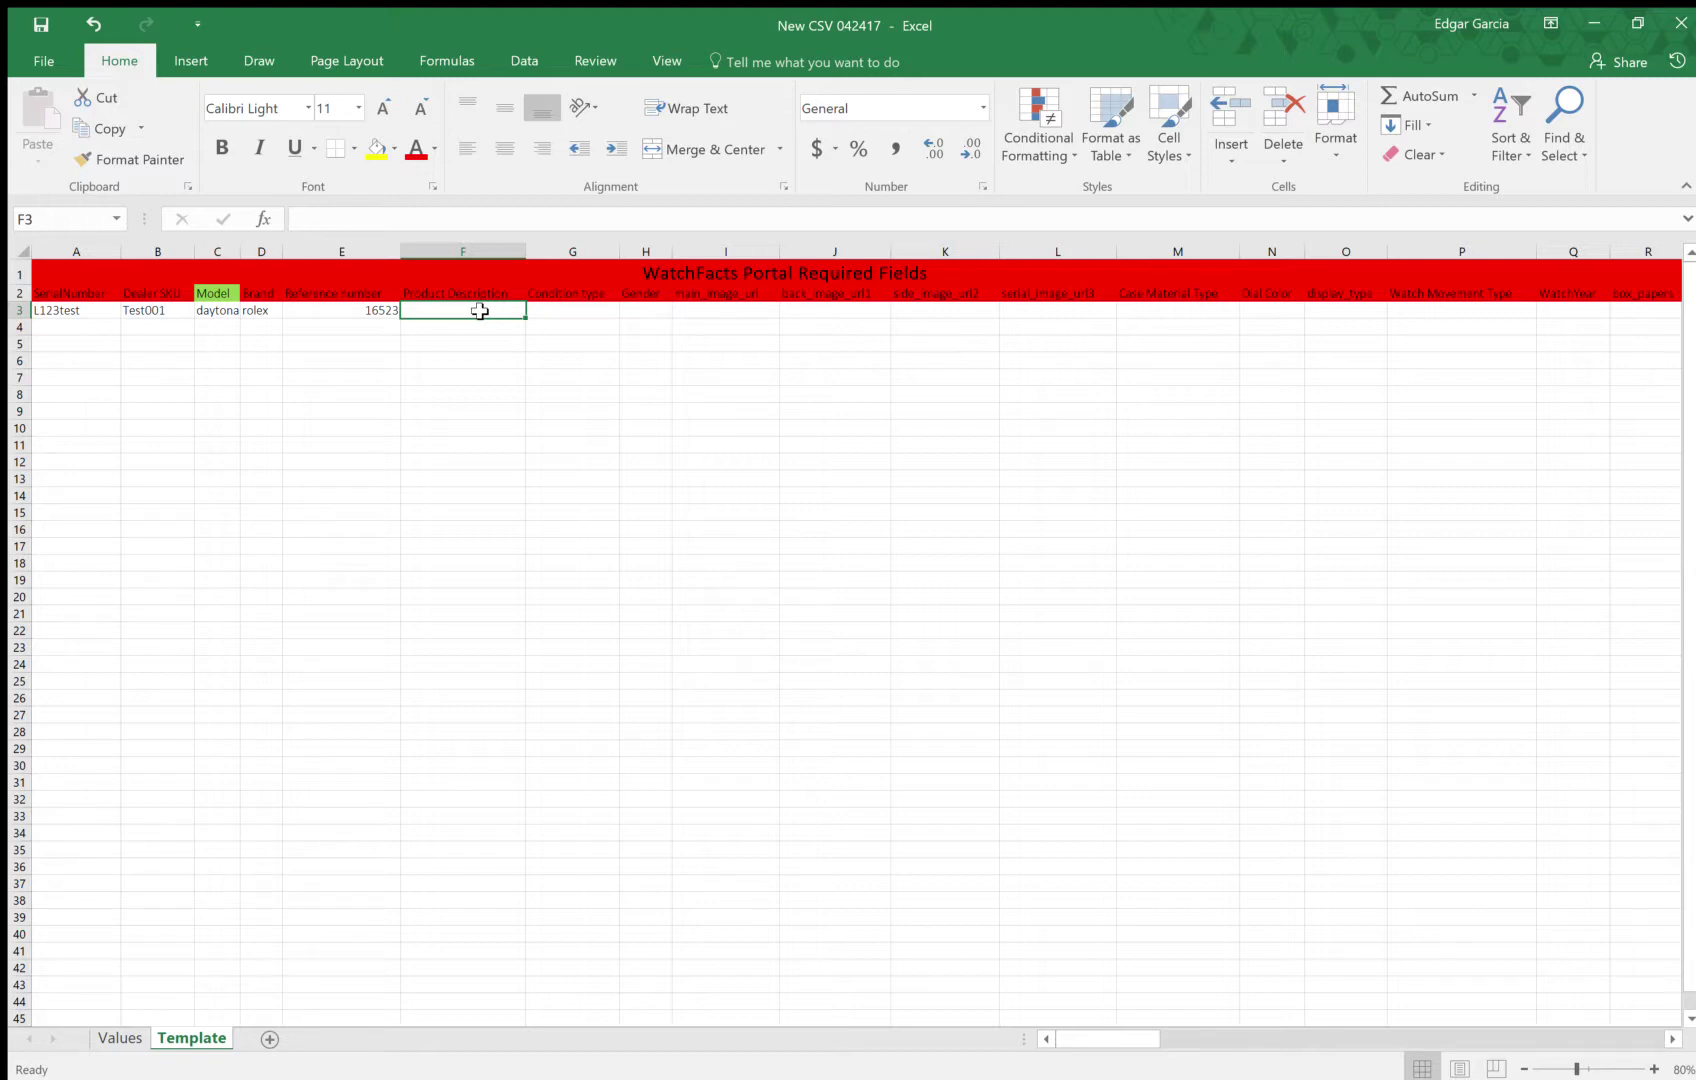
Type 'Rolex Daytona 16523 Two tone 18kt Stainless Steel watch.' into F3, correcting the typo
type("Rolex Da")
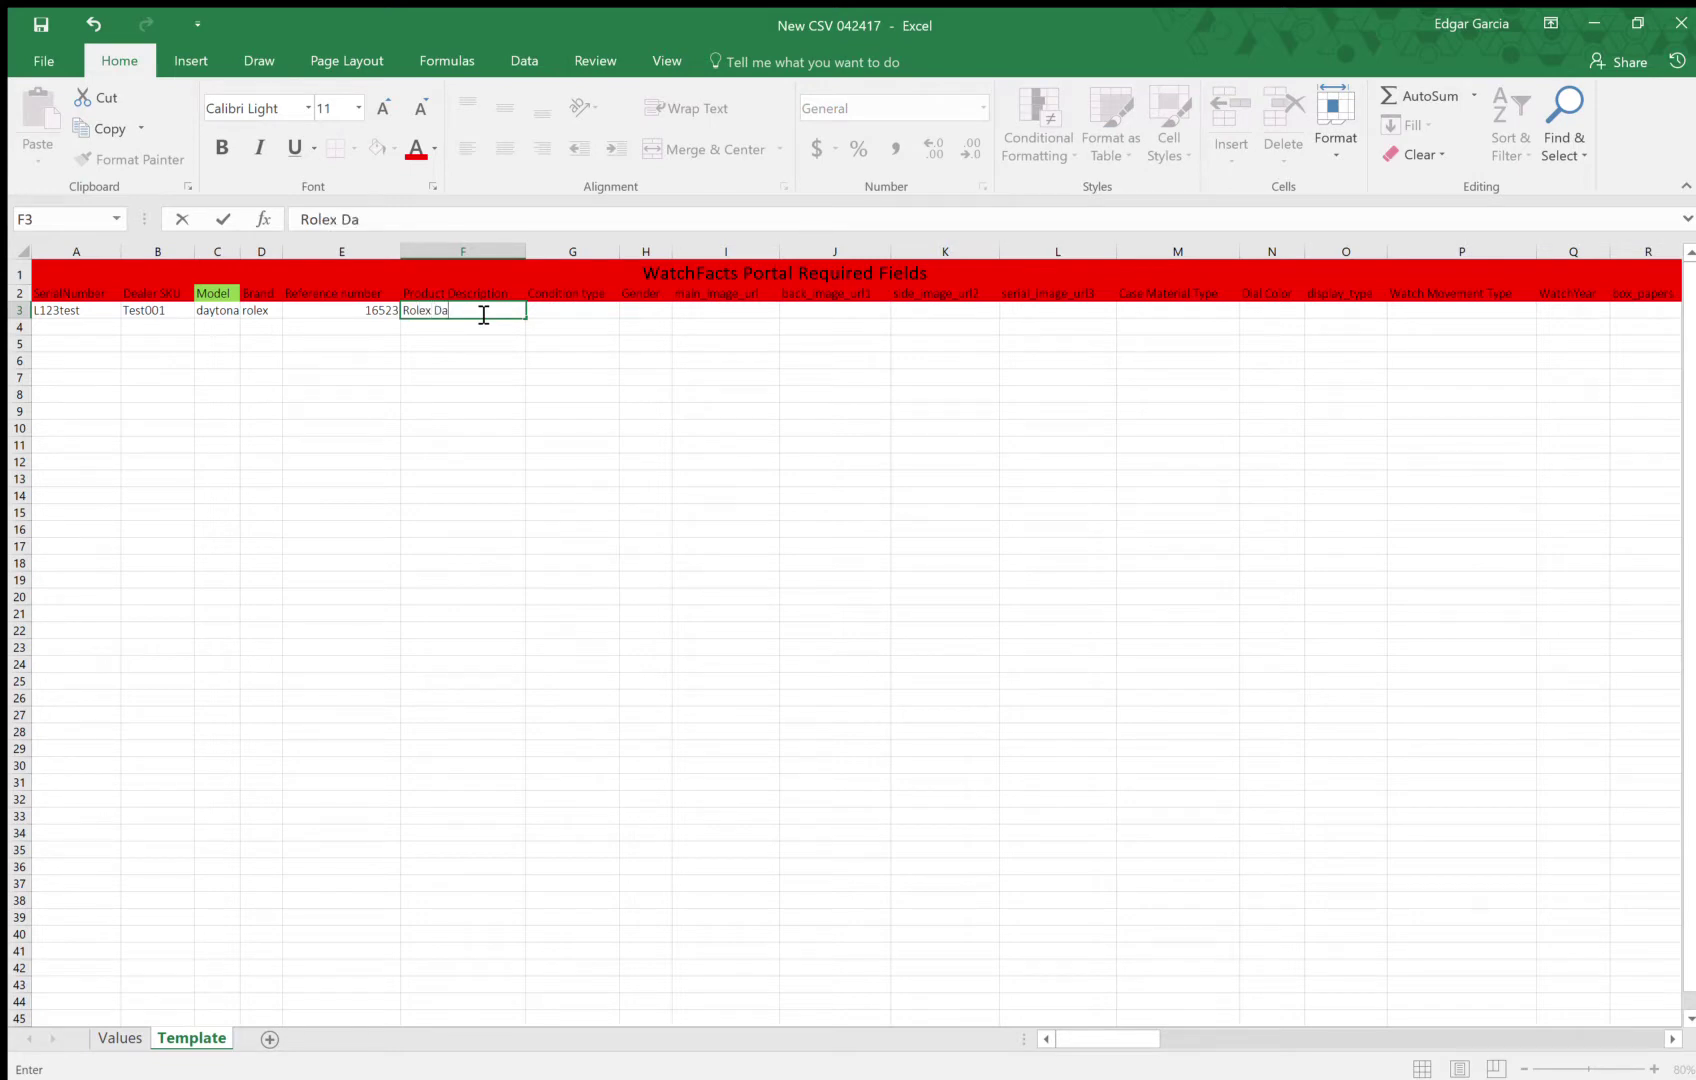
type("ytona 16523 Two tO")
key("BackSpace")
type("one 18kt")
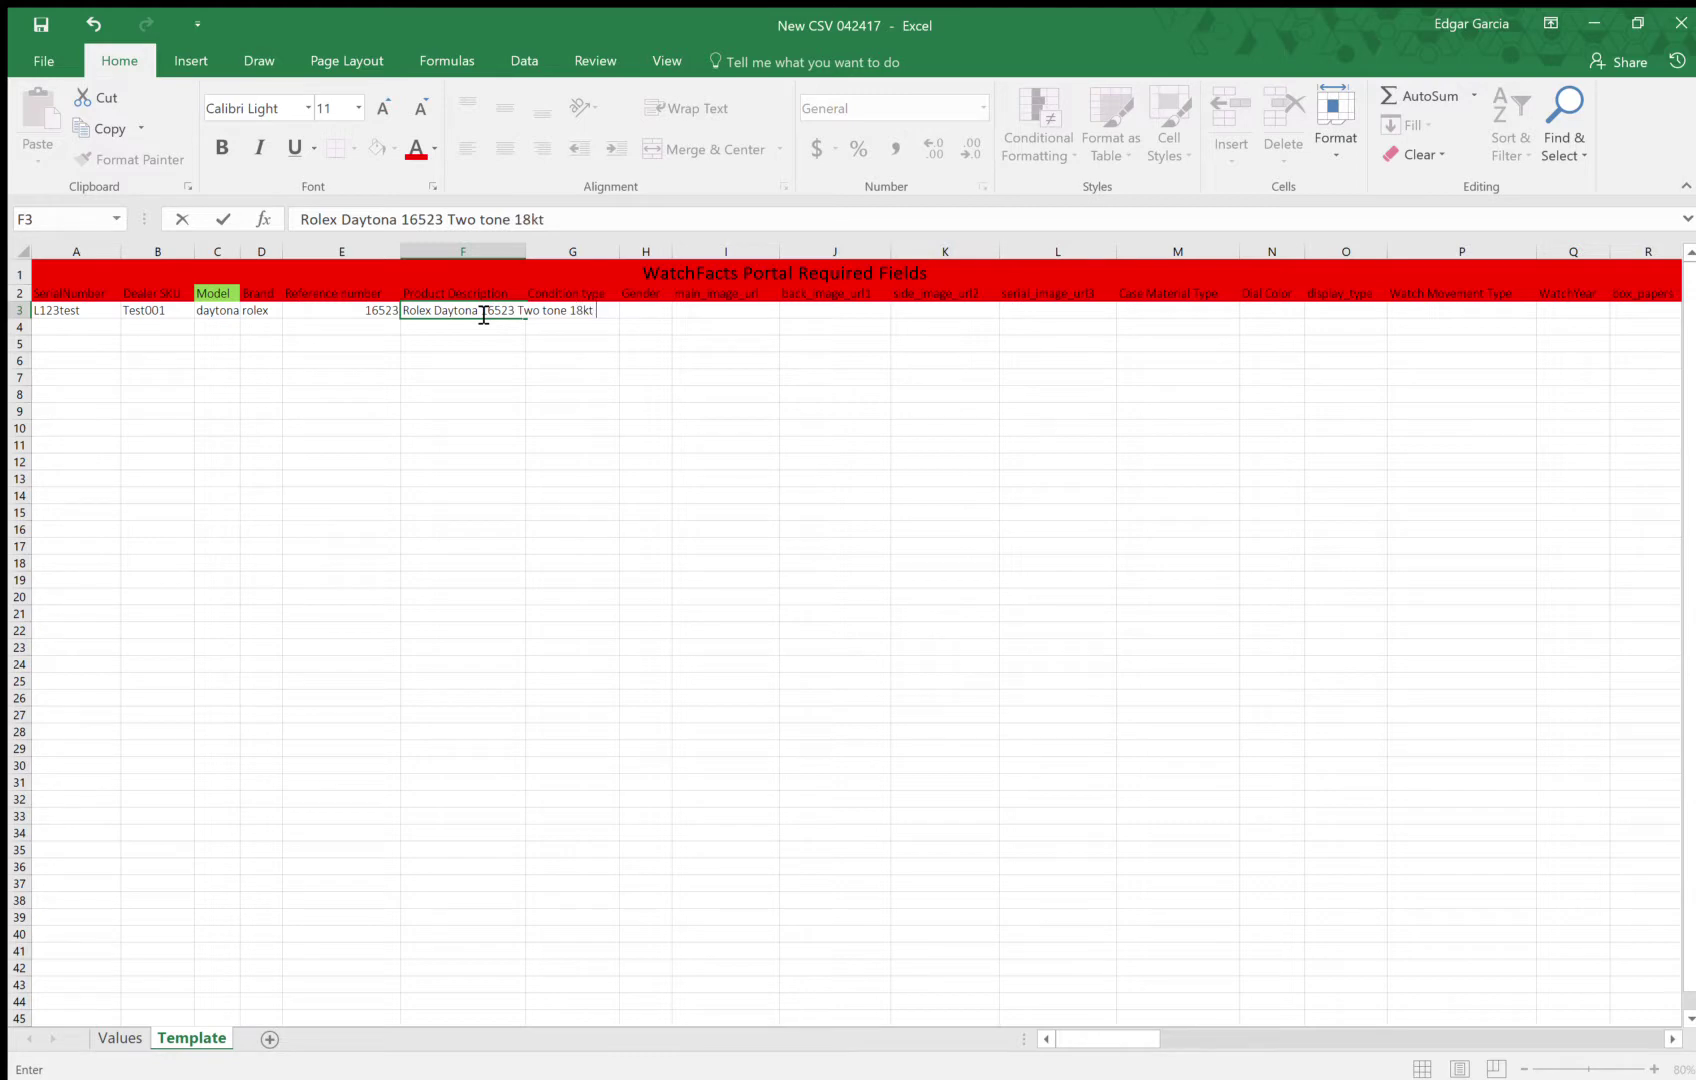
type(" Stainless Steel watch")
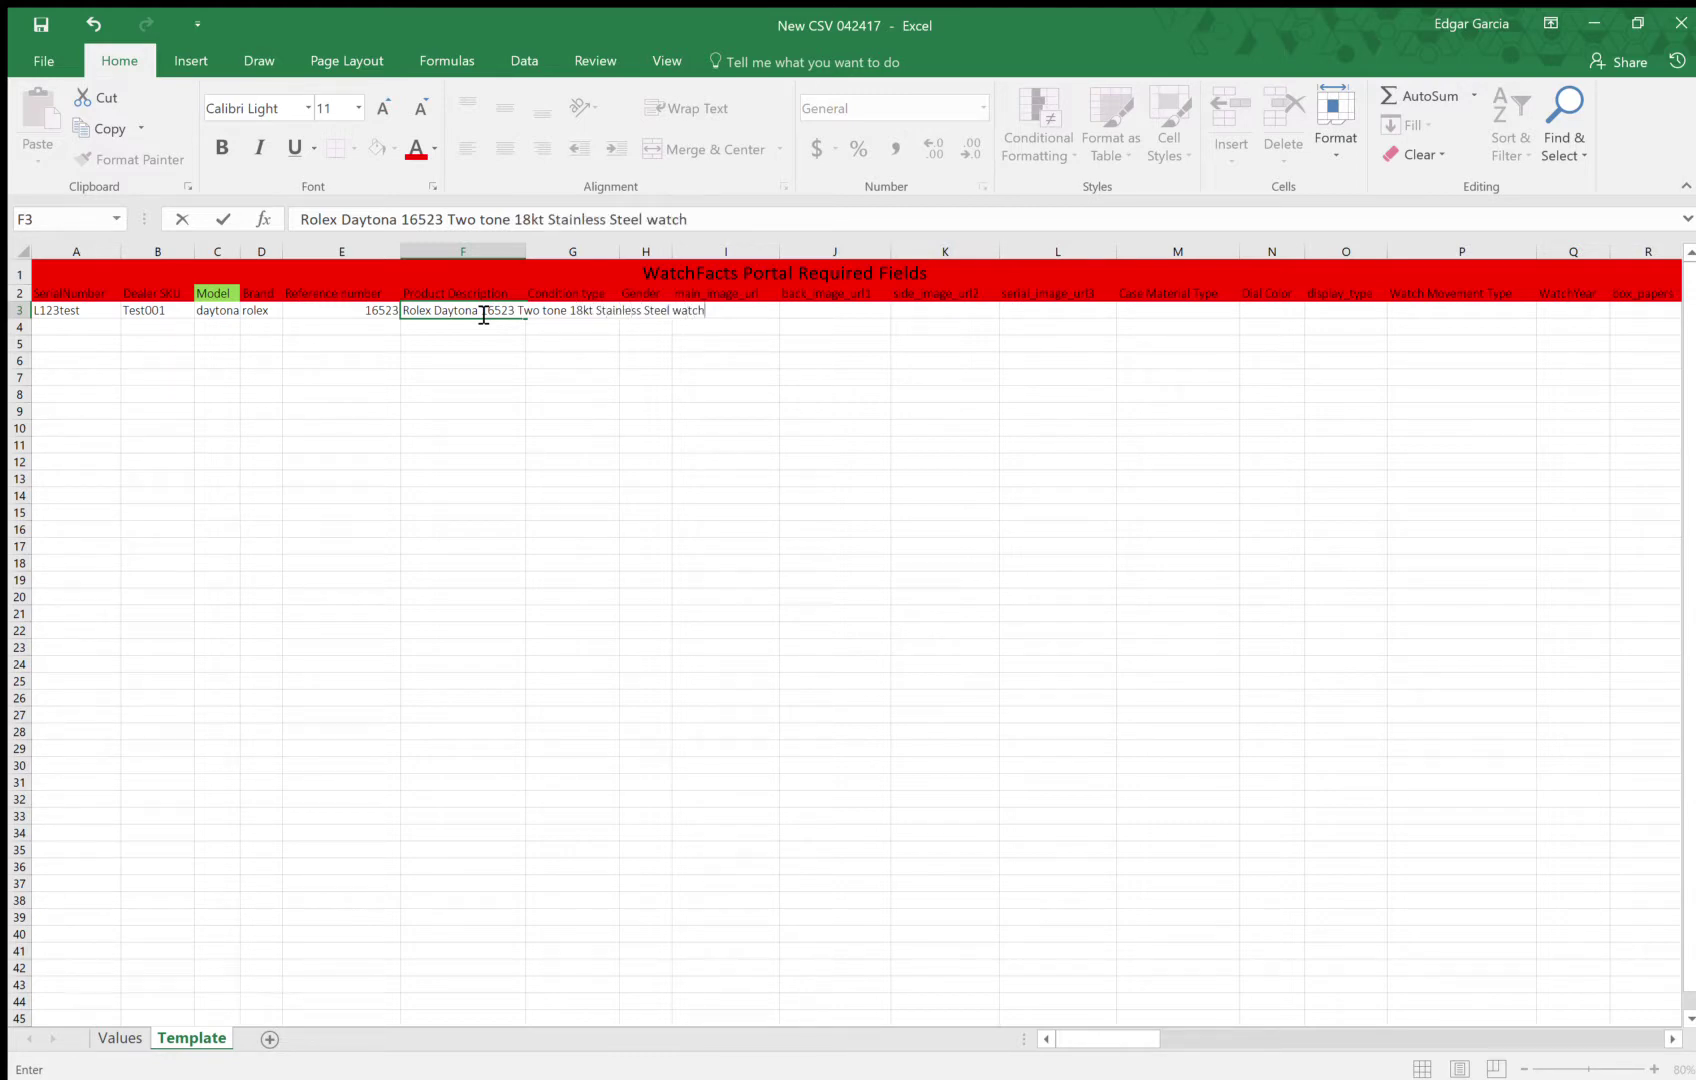
type(".")
left_click(561, 337)
Enter Pre-owned as the condition in G3 and Mens as the gender in H3
left_click(568, 310)
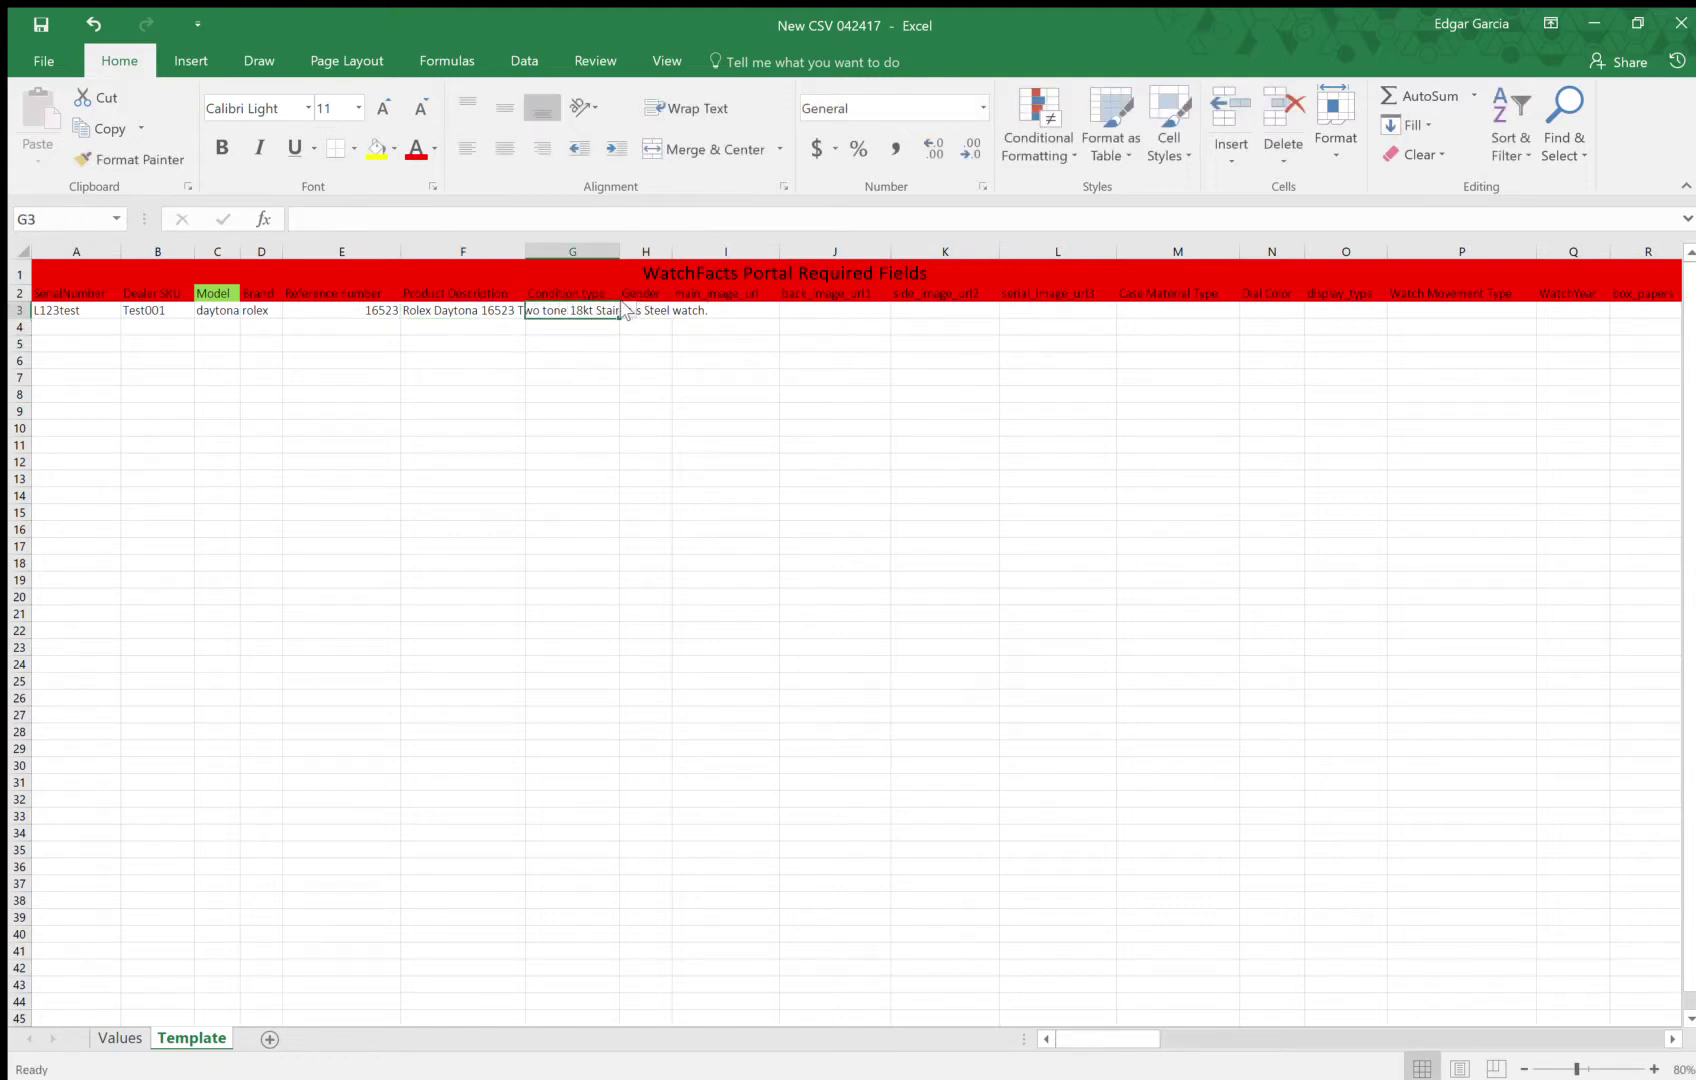
left_click(566, 296)
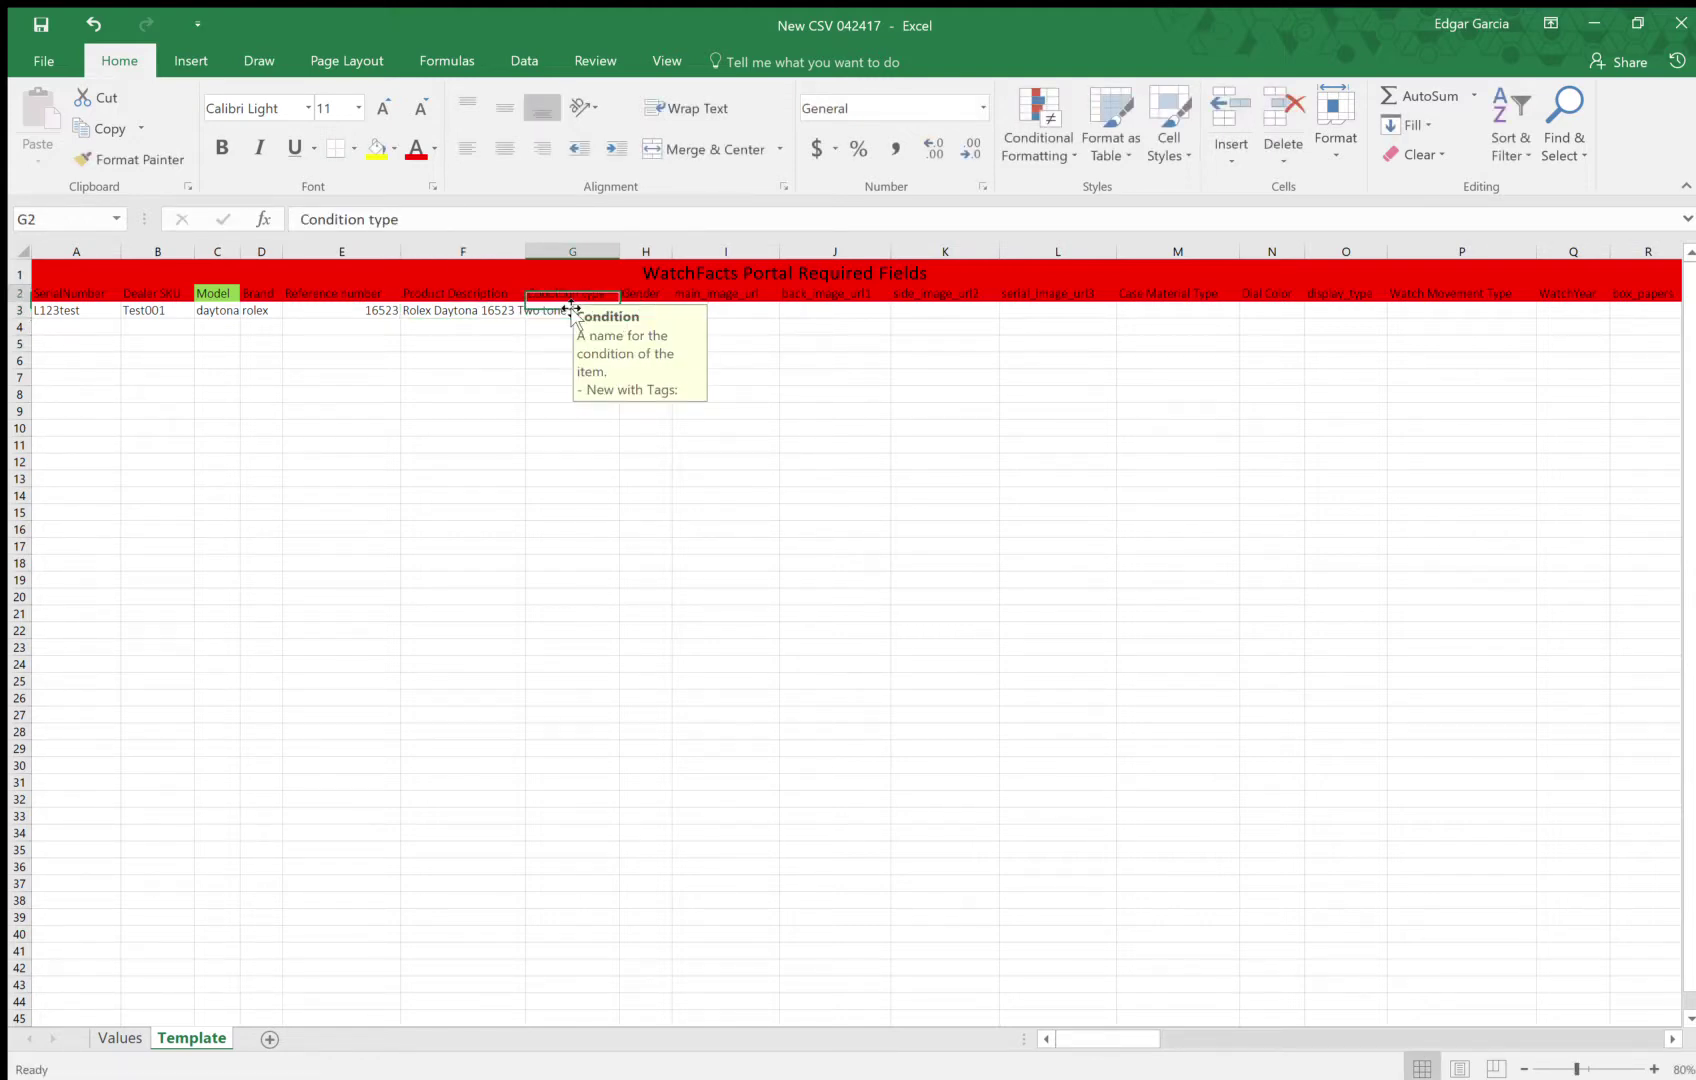
left_click(546, 310)
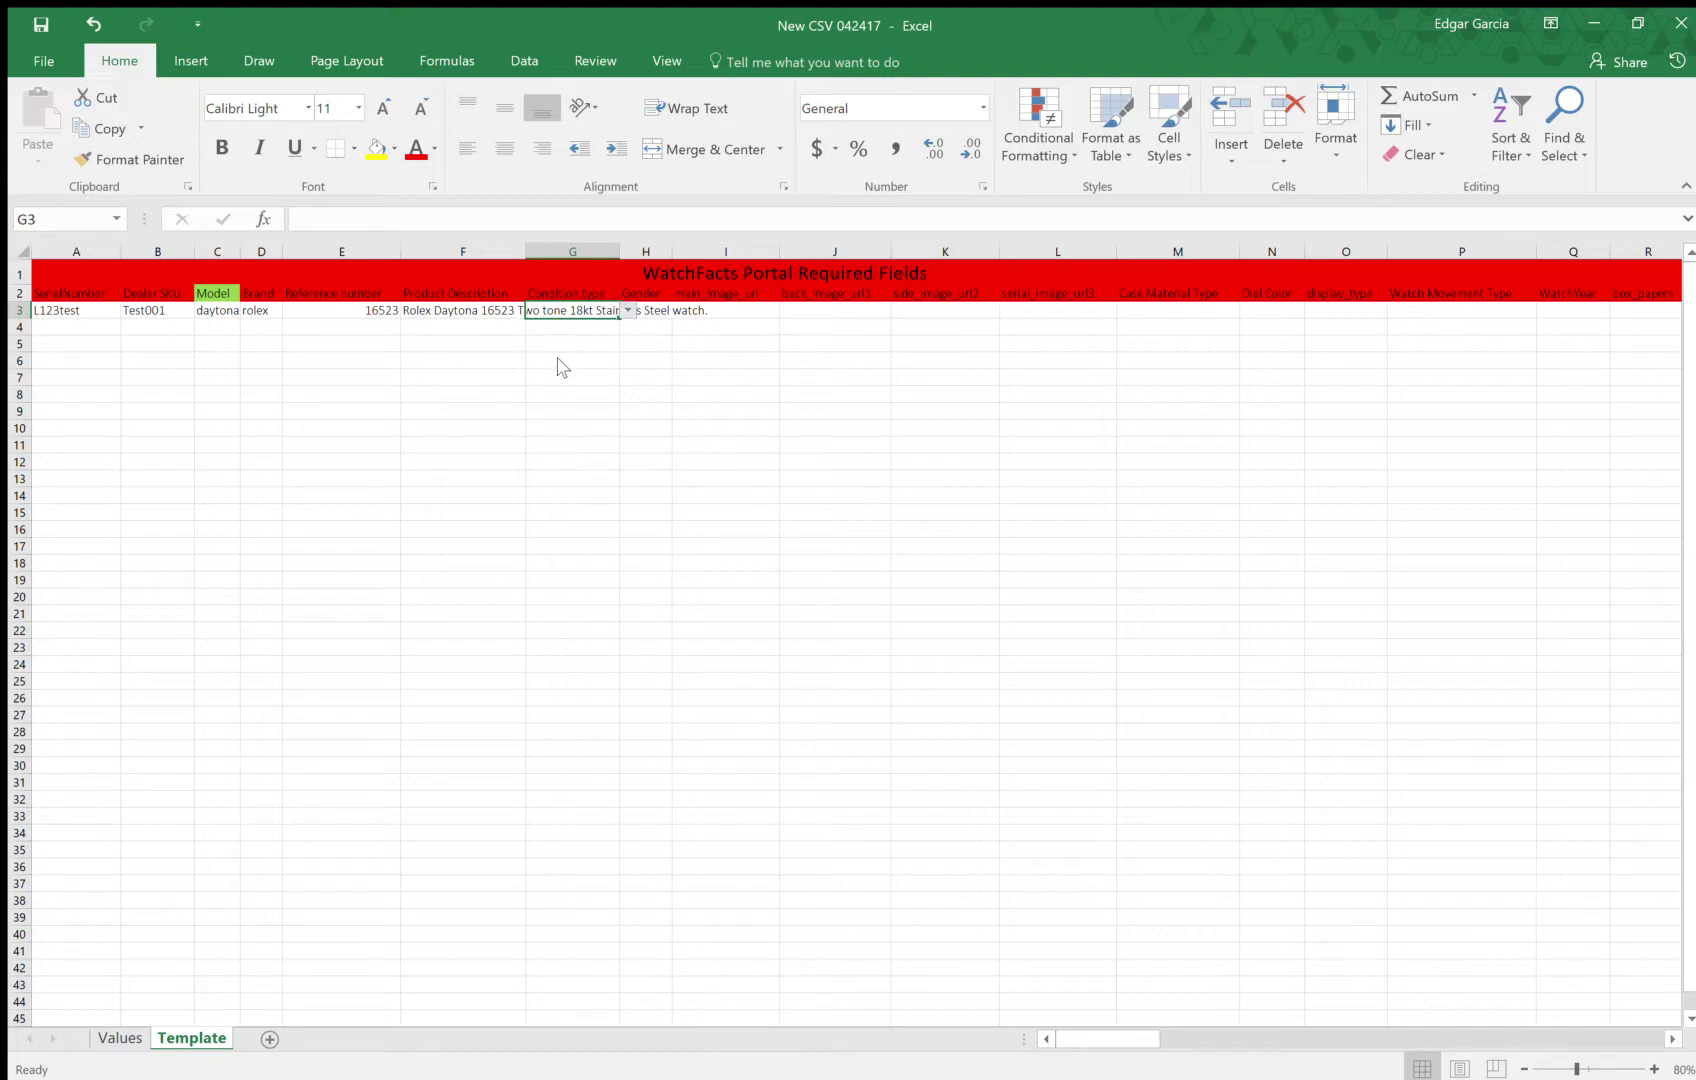
type("Pre-owned")
left_click(660, 318)
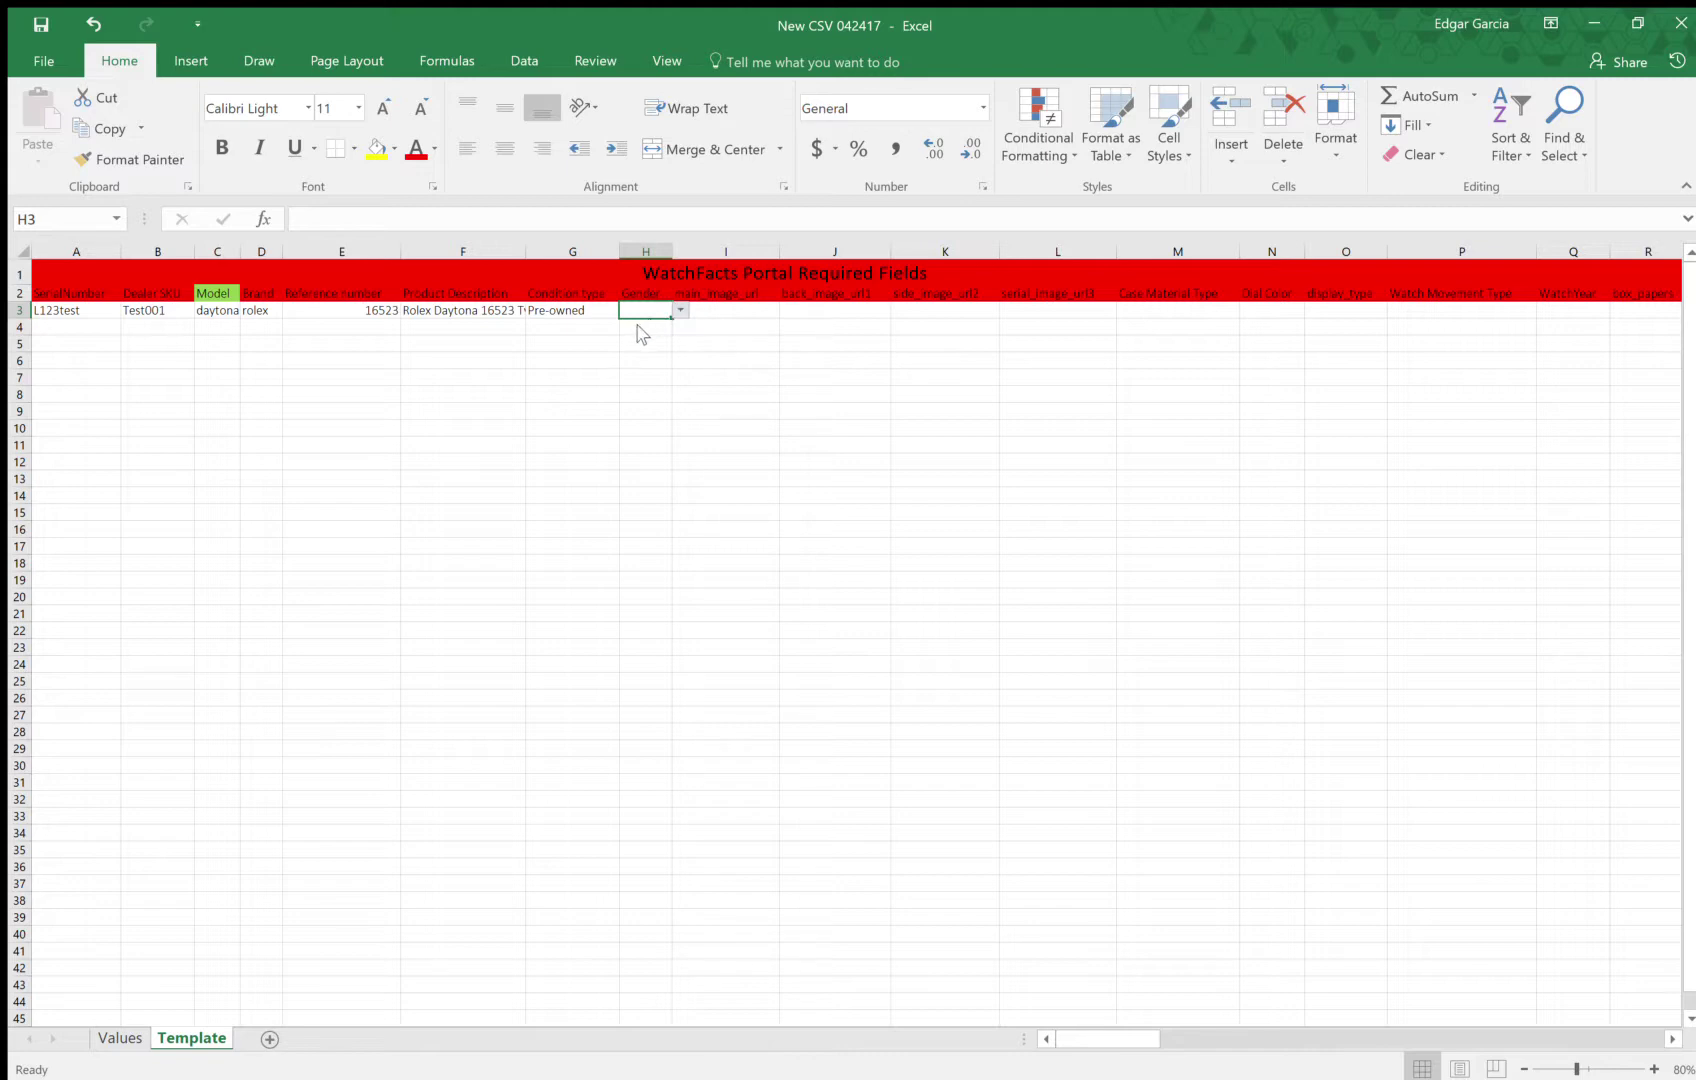
type("Mens")
left_click(721, 313)
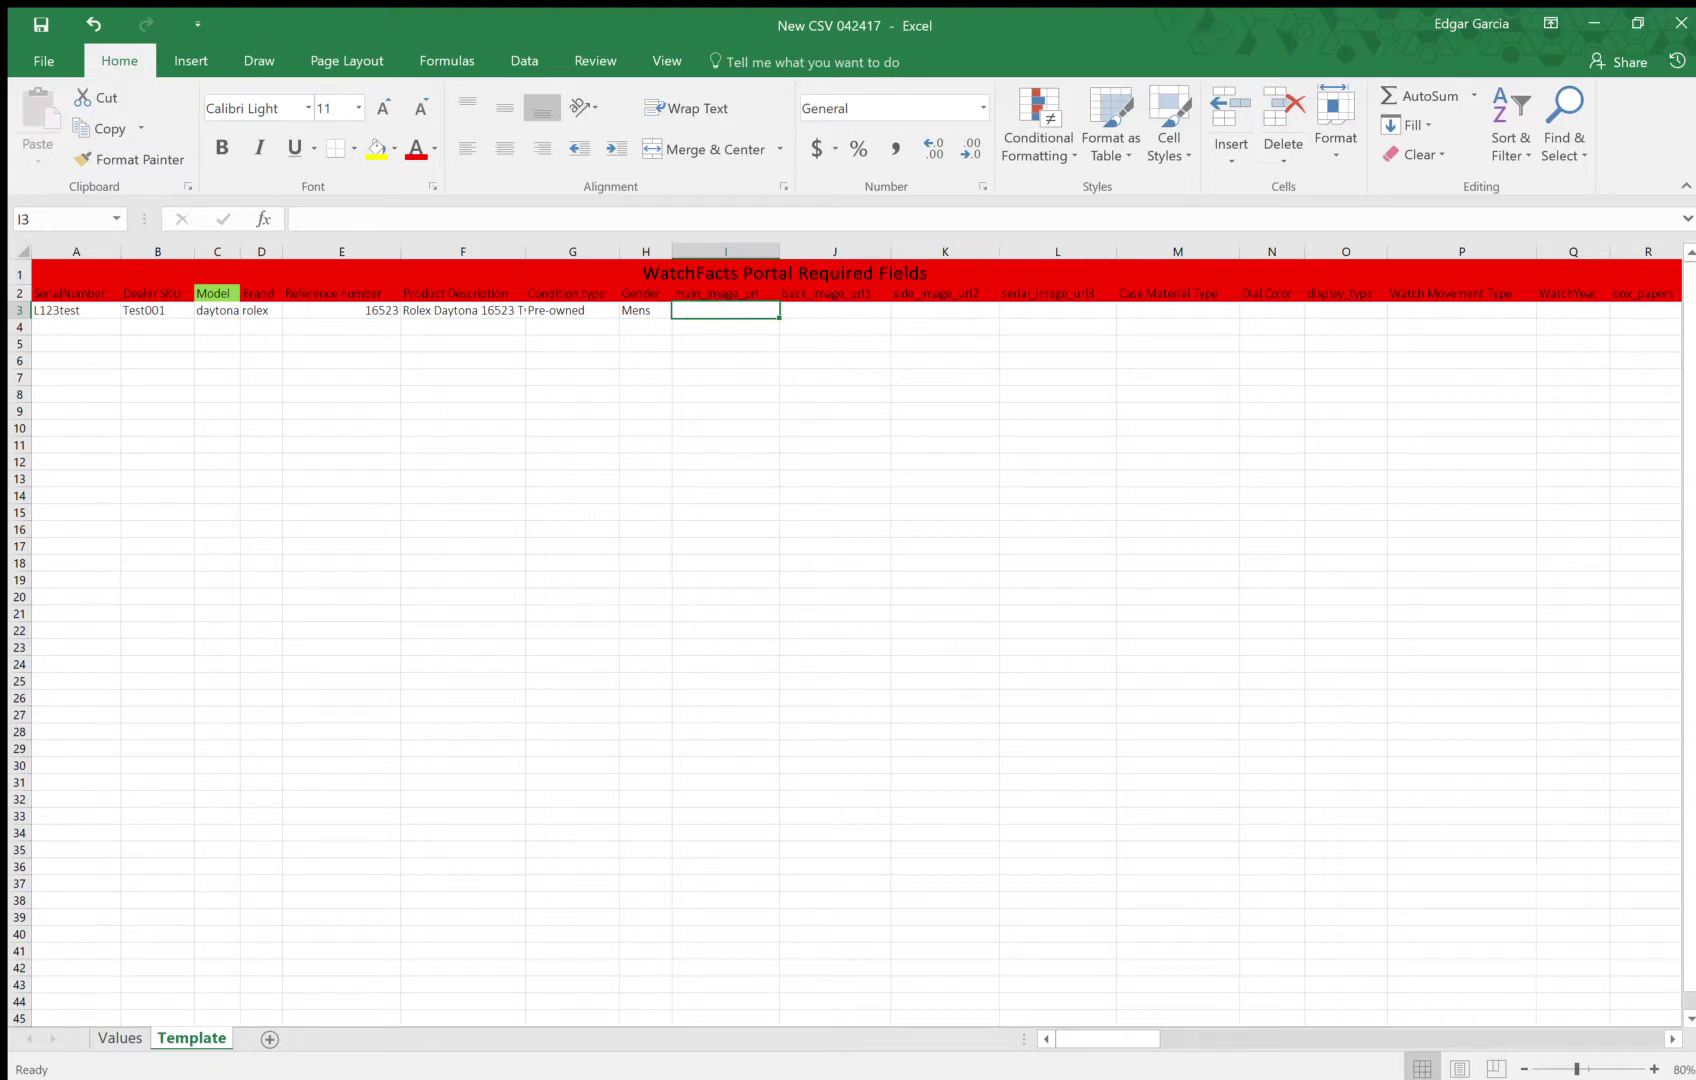
key("alt+Tab")
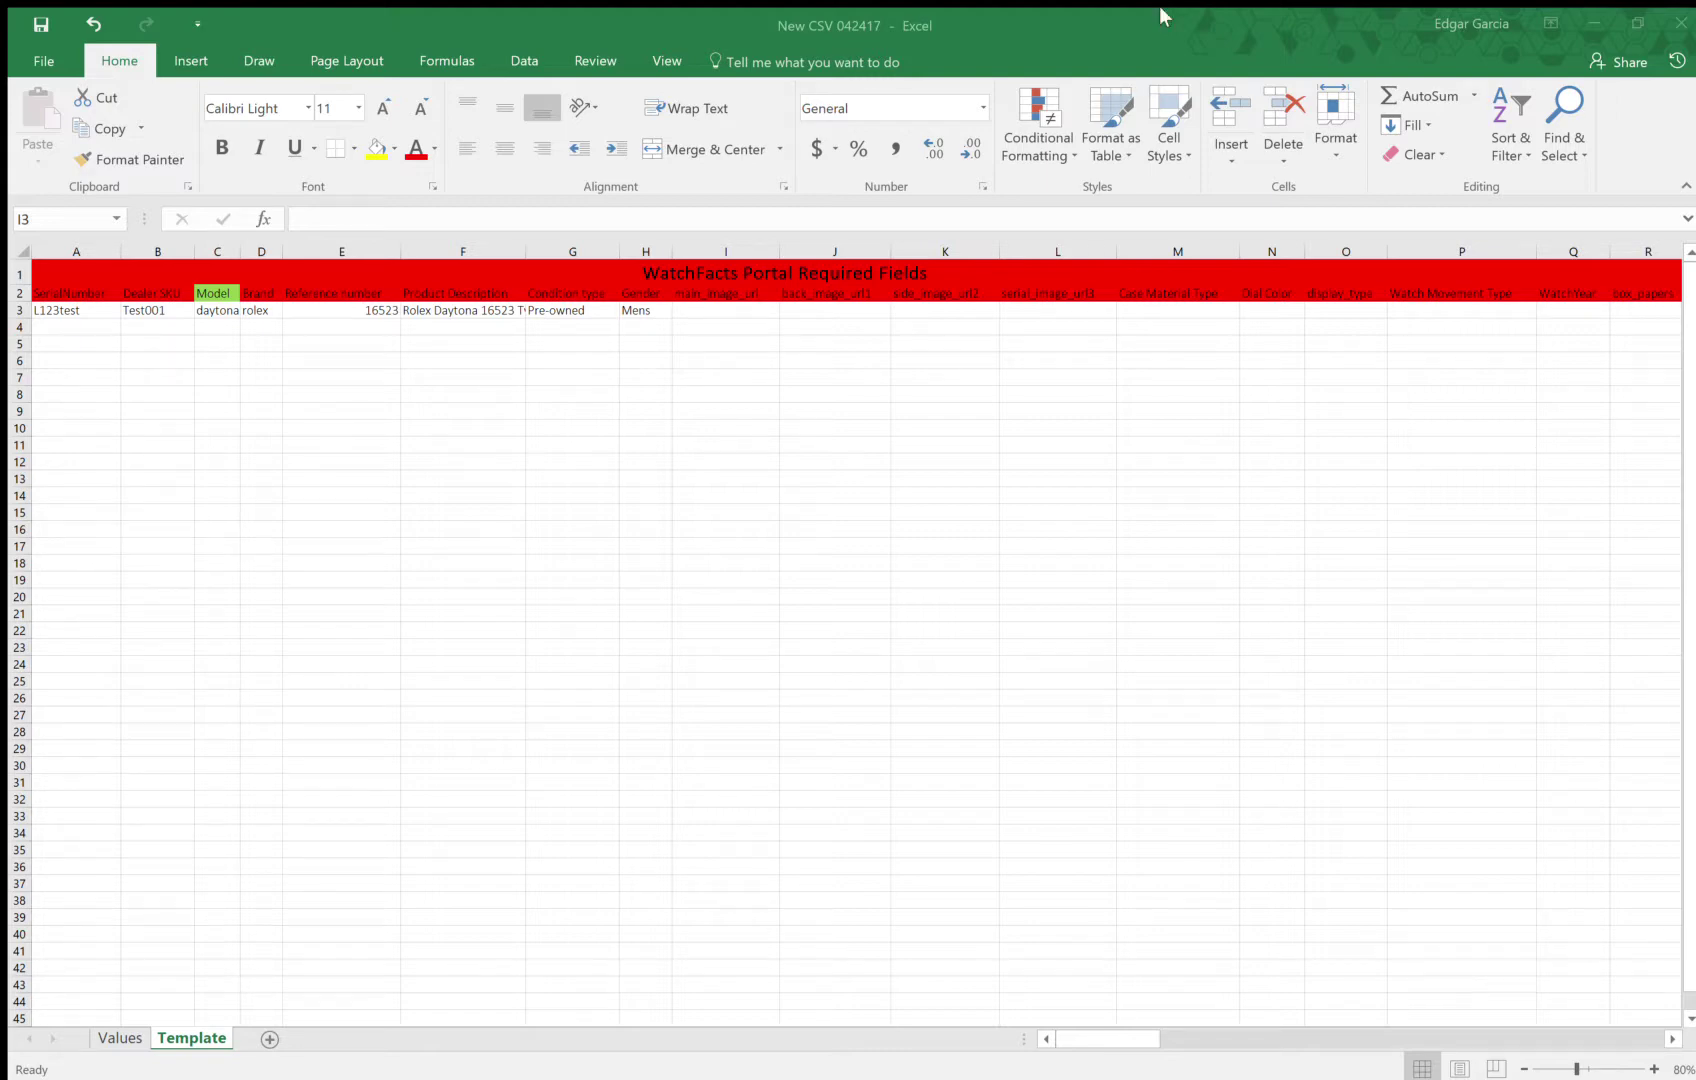
Paste the copied OneDrive image link into I3, J3, K3 and L3
left_click(1053, 26)
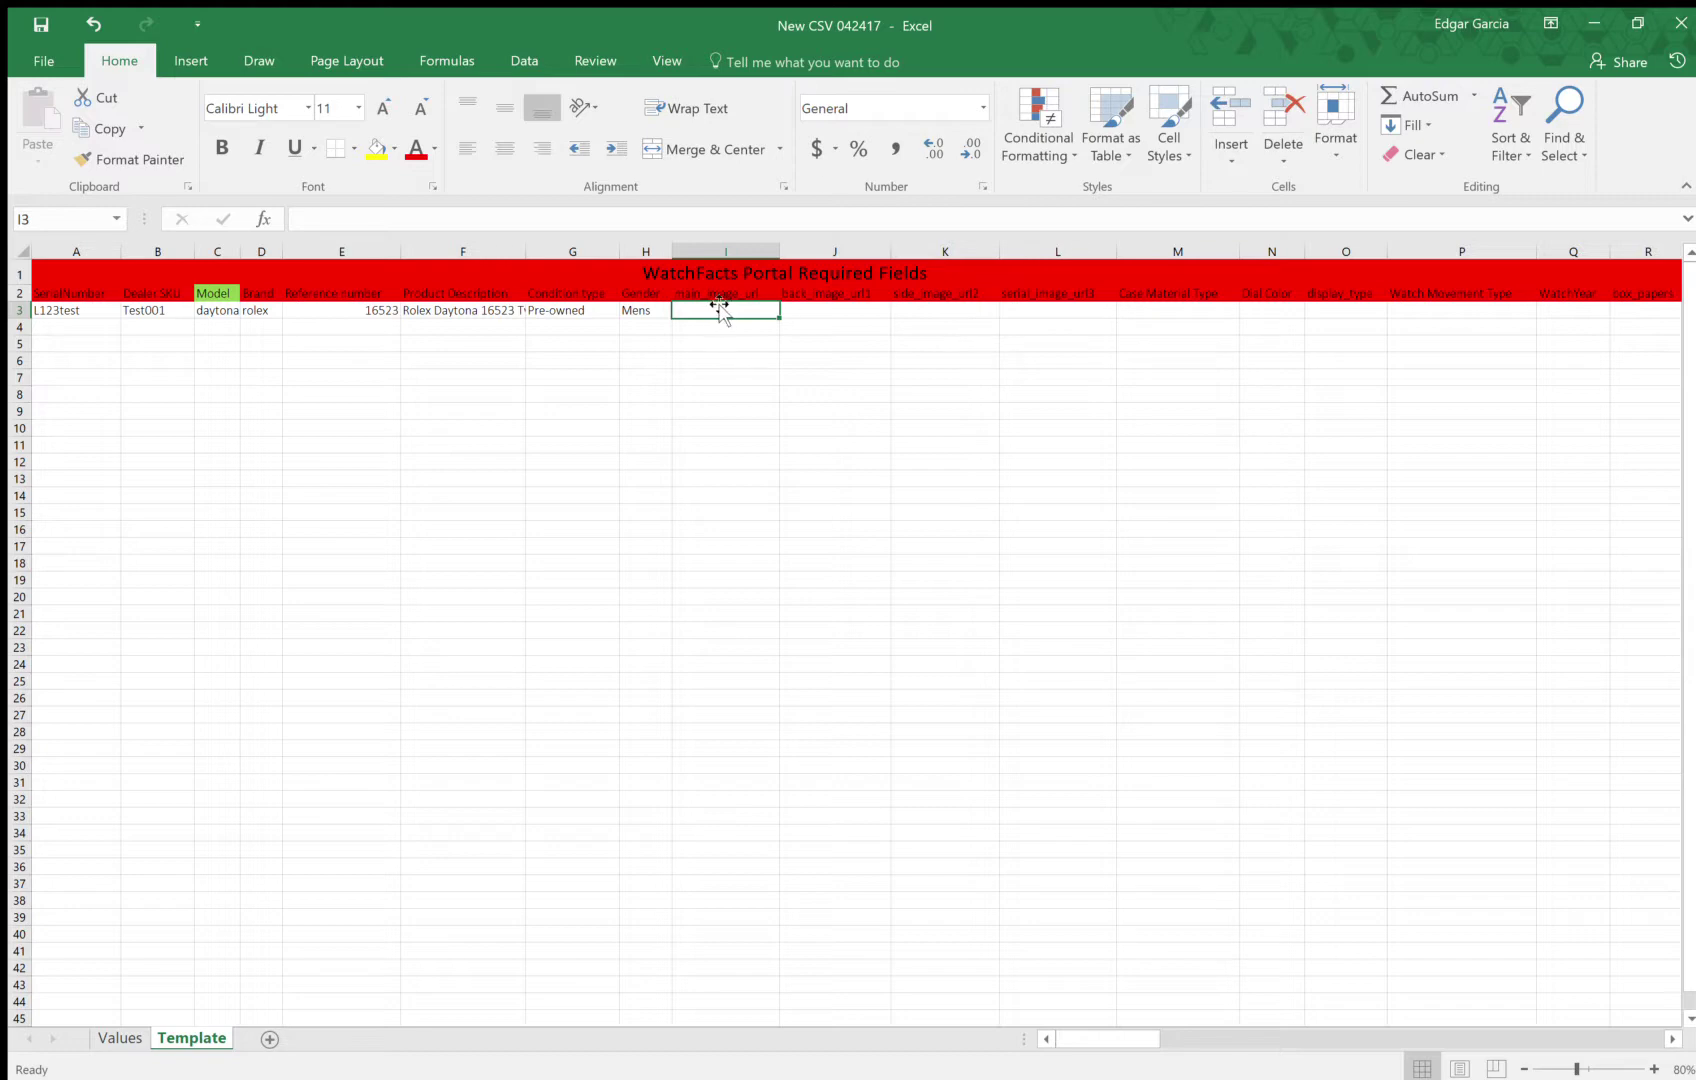
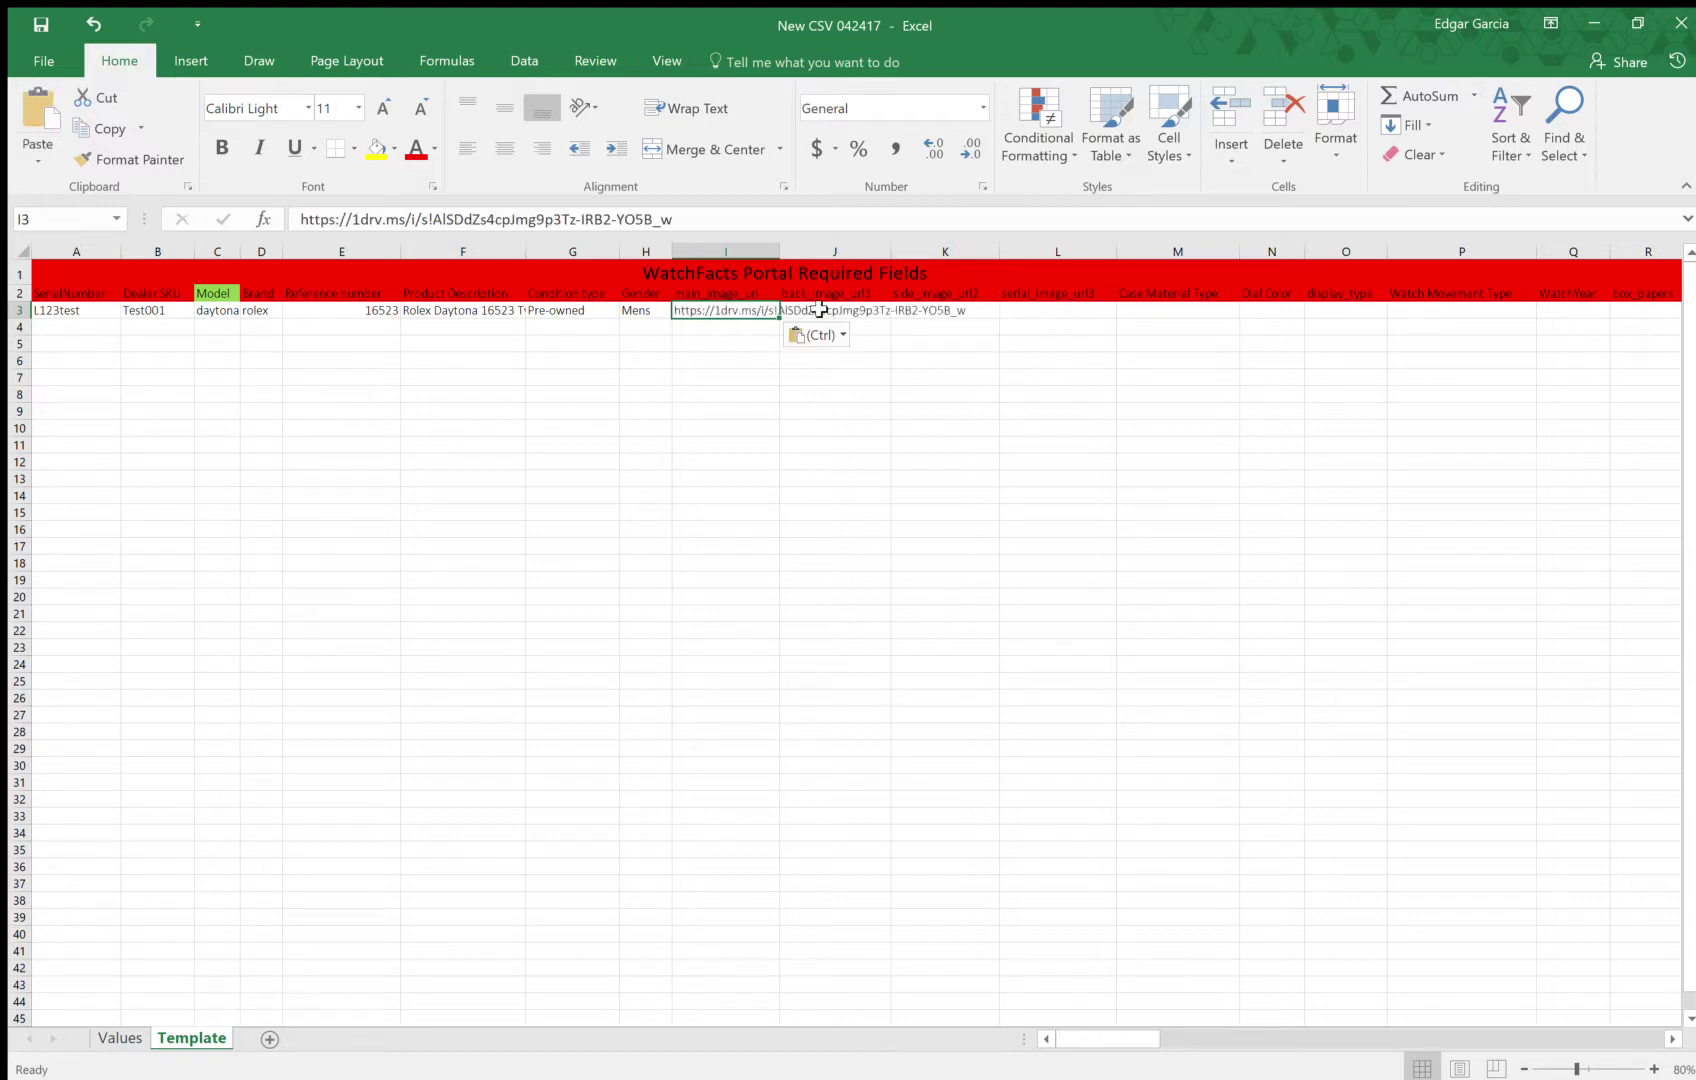
left_click(840, 310)
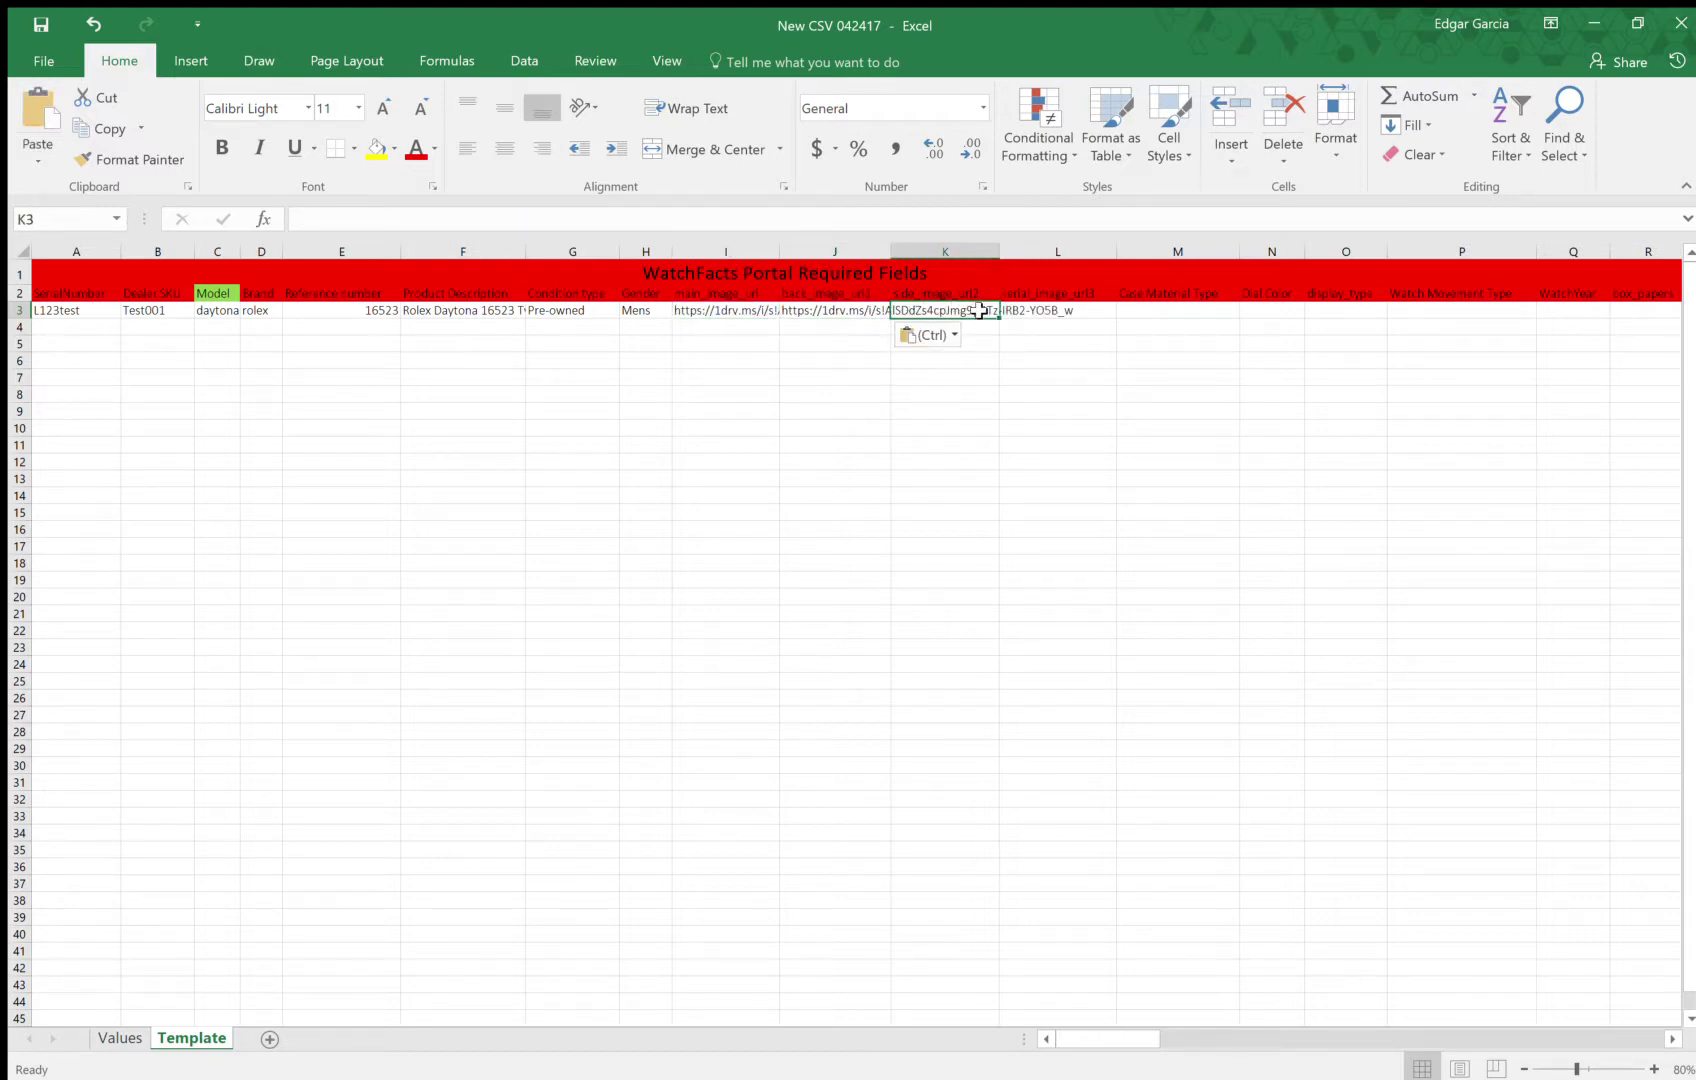
left_click(972, 311)
left_click(1073, 313)
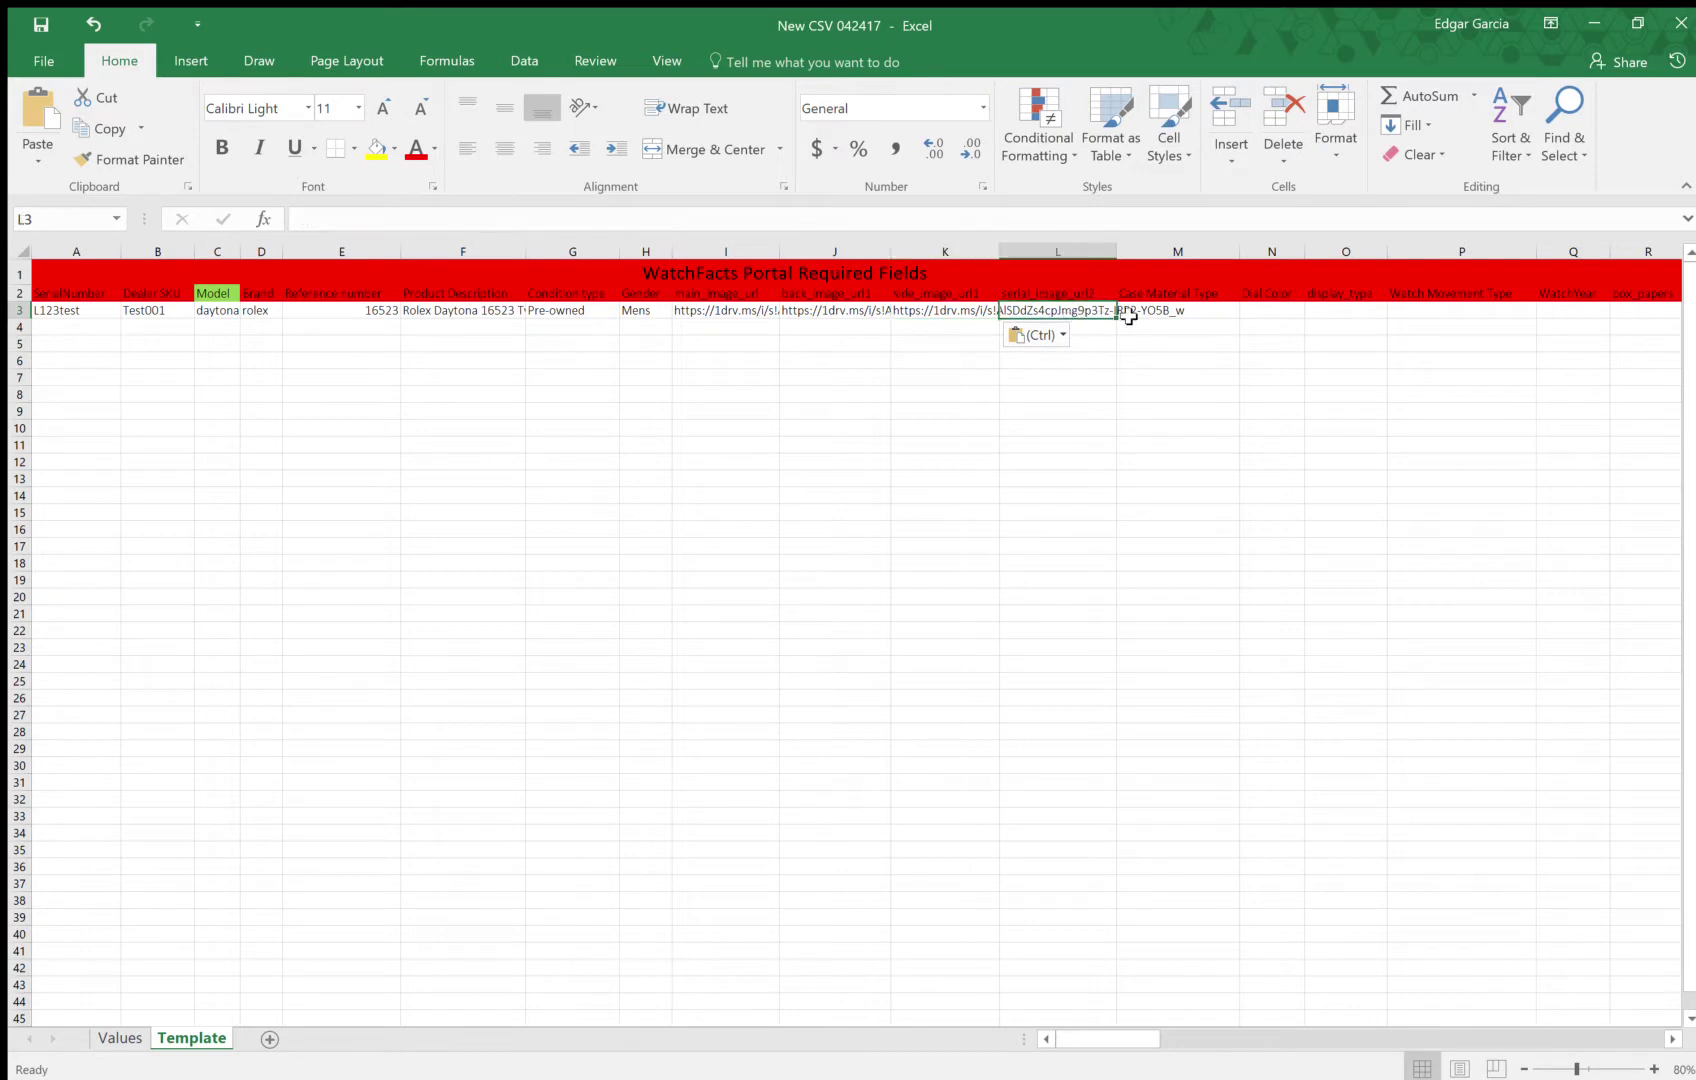
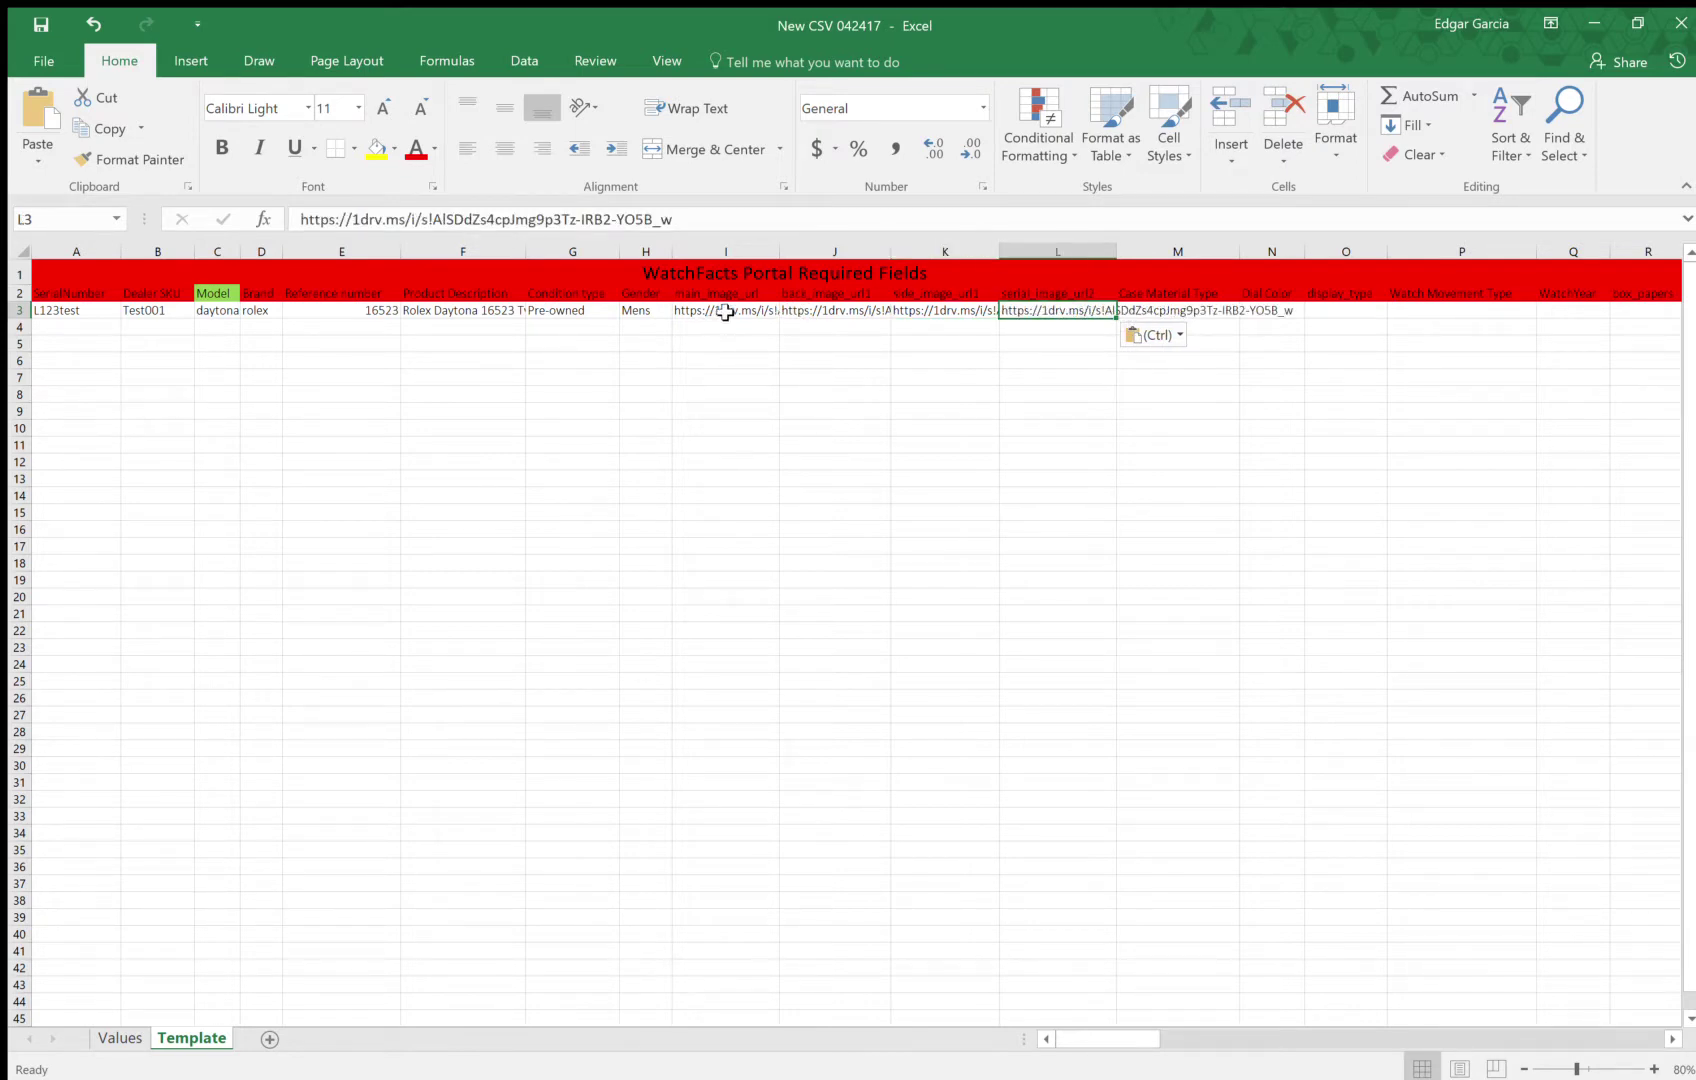
Check the pasted image links in cells I3 through L3
left_click(722, 311)
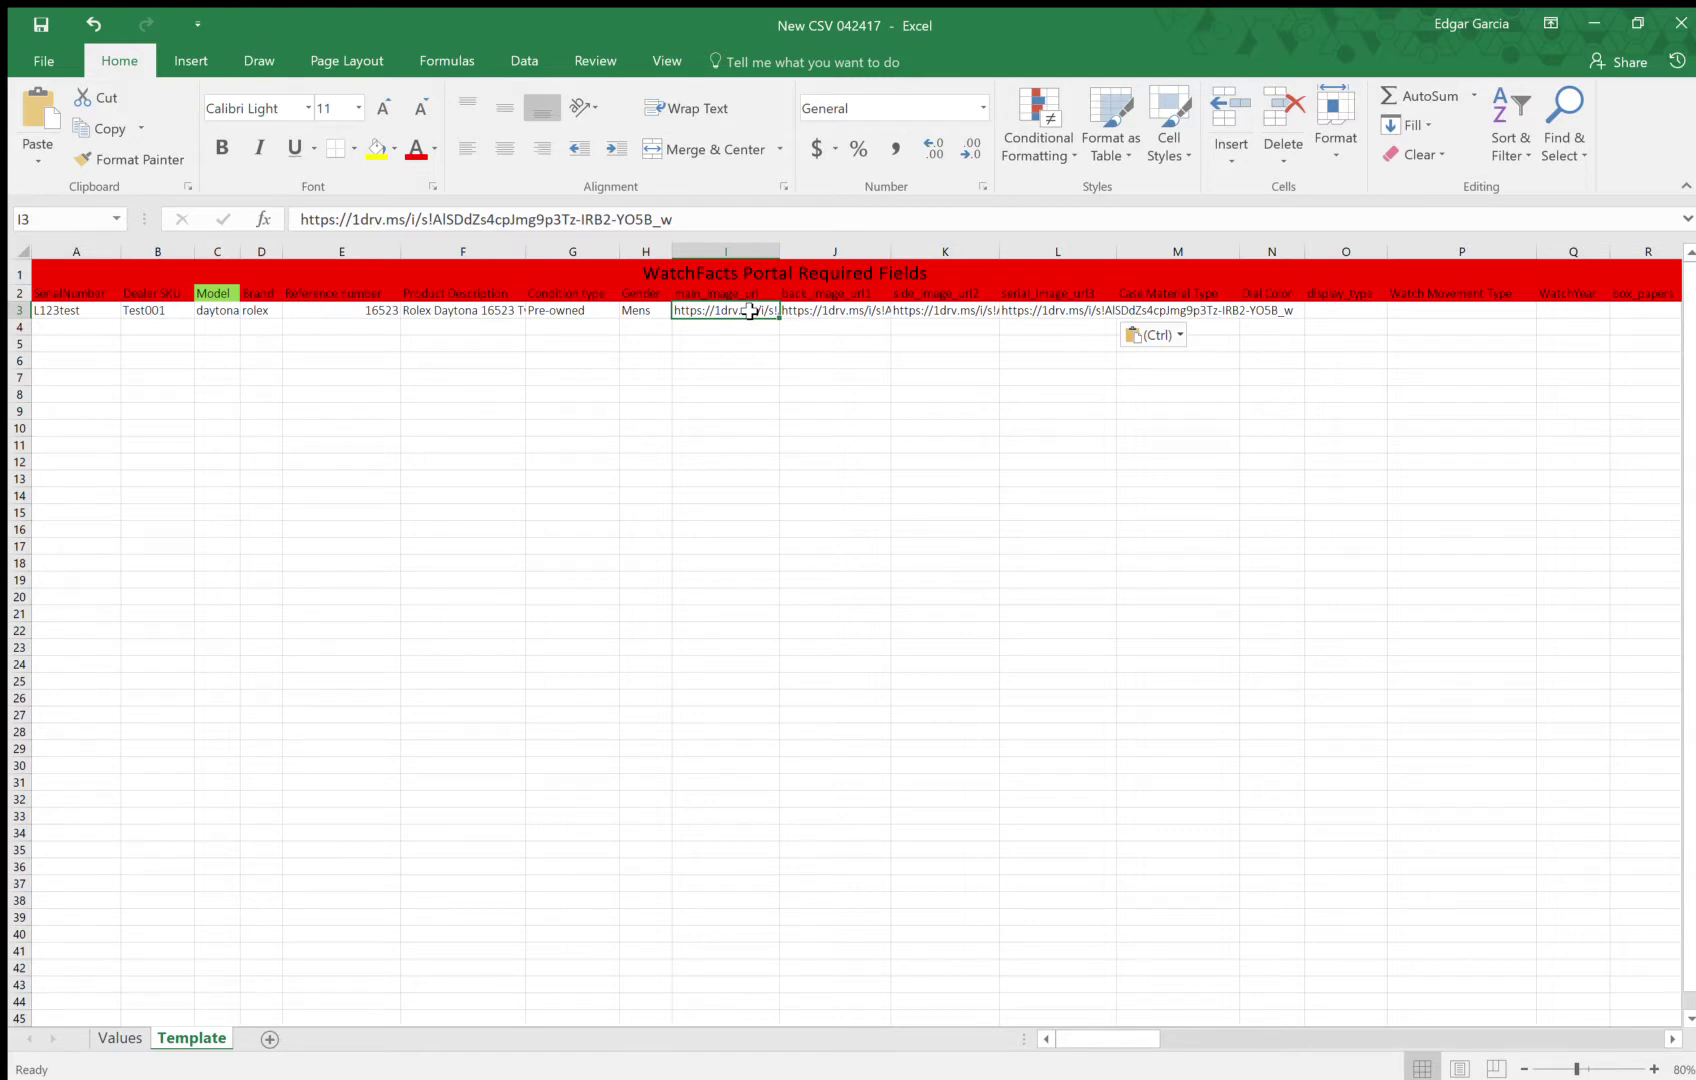
left_click(818, 311)
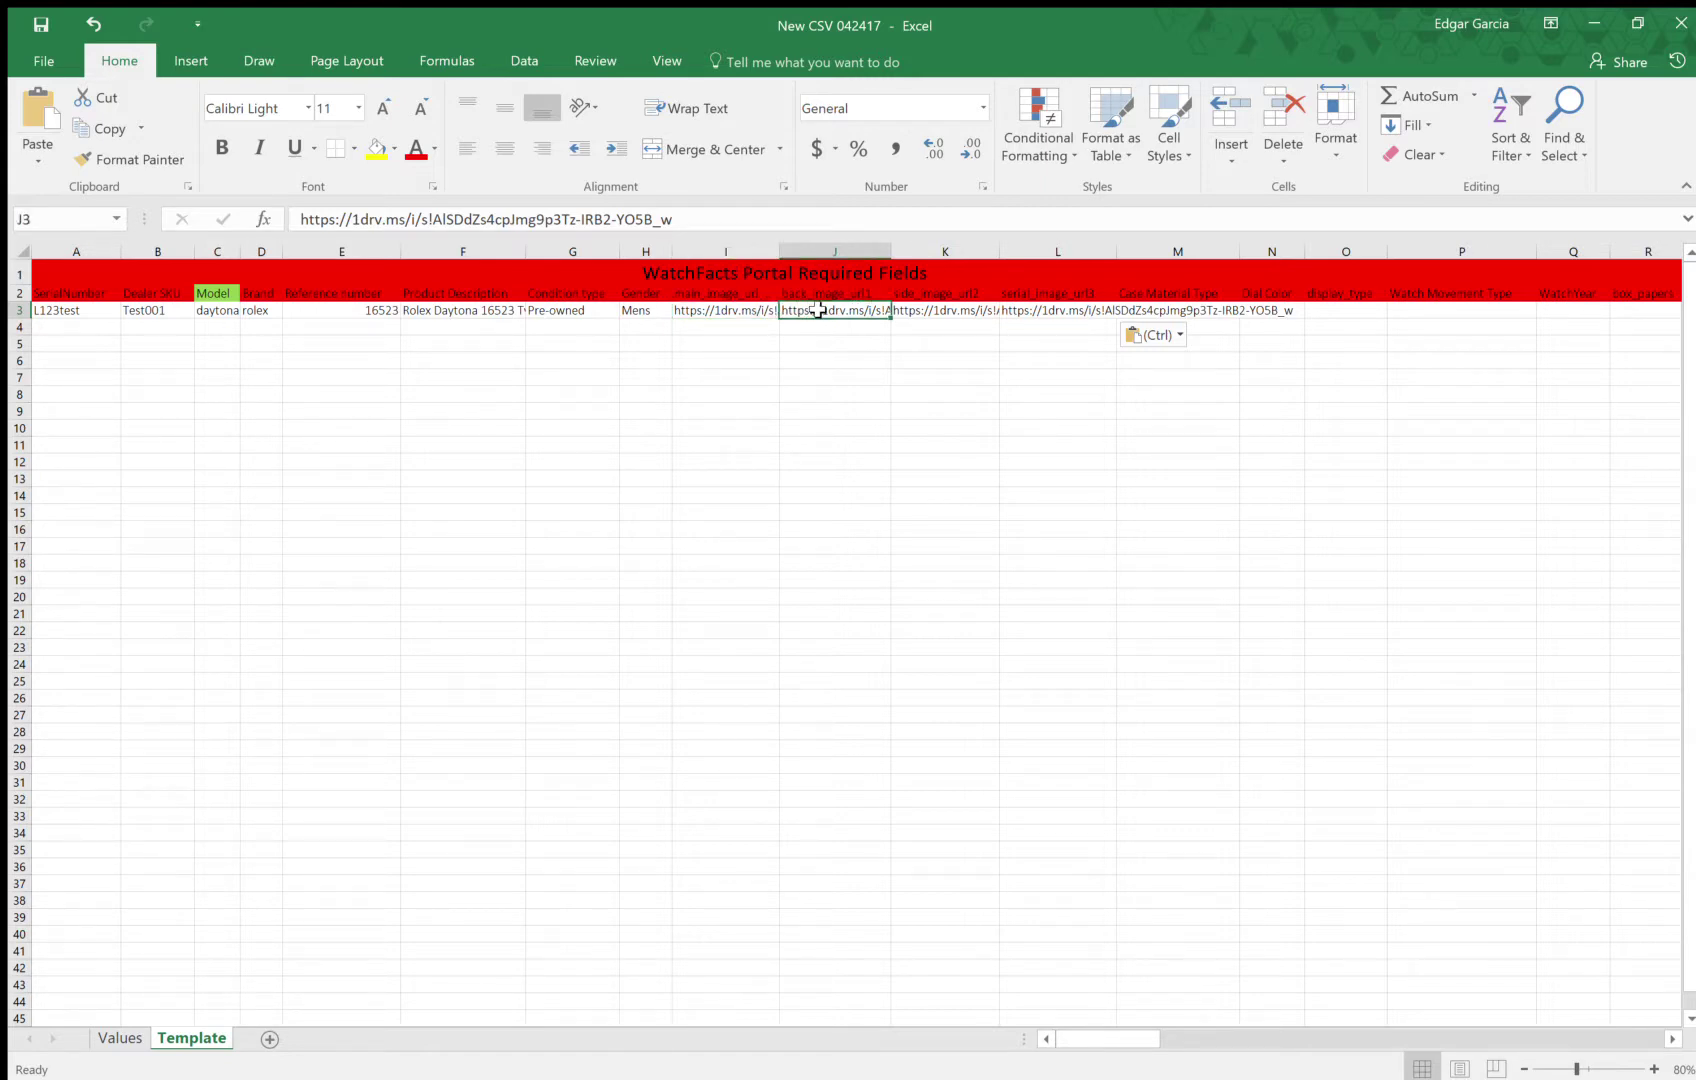
left_click(944, 312)
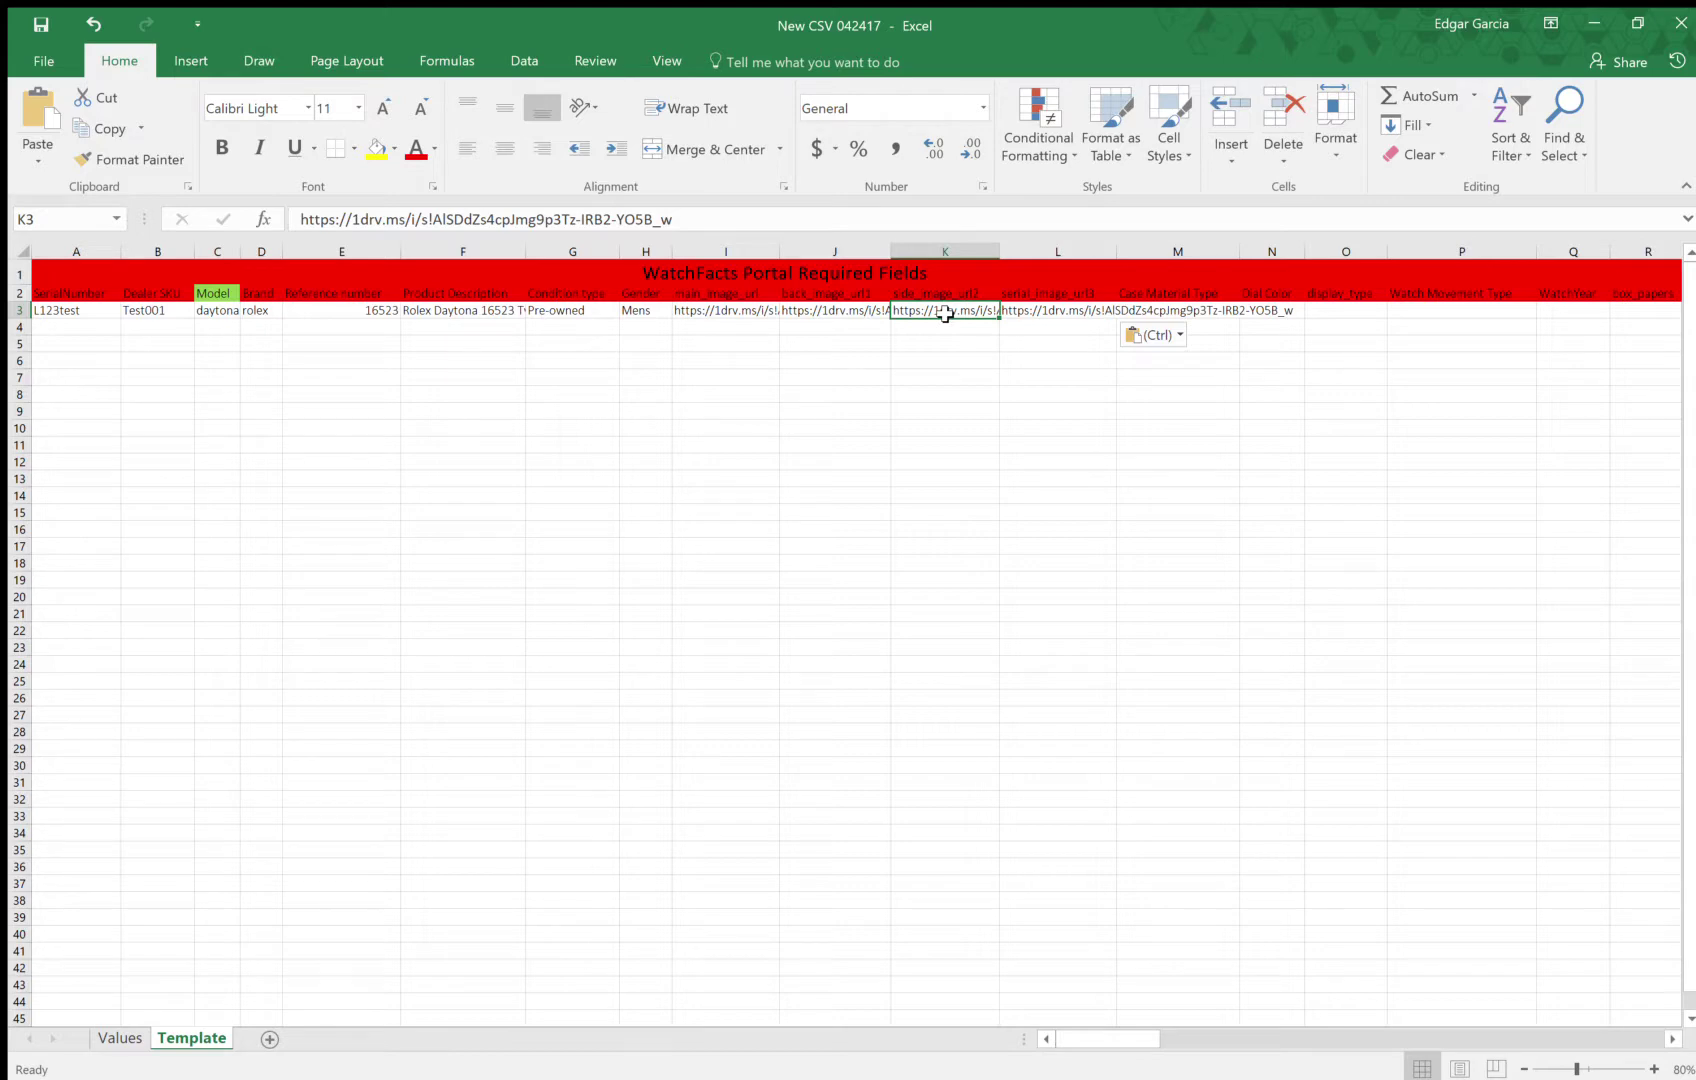
left_click(1045, 312)
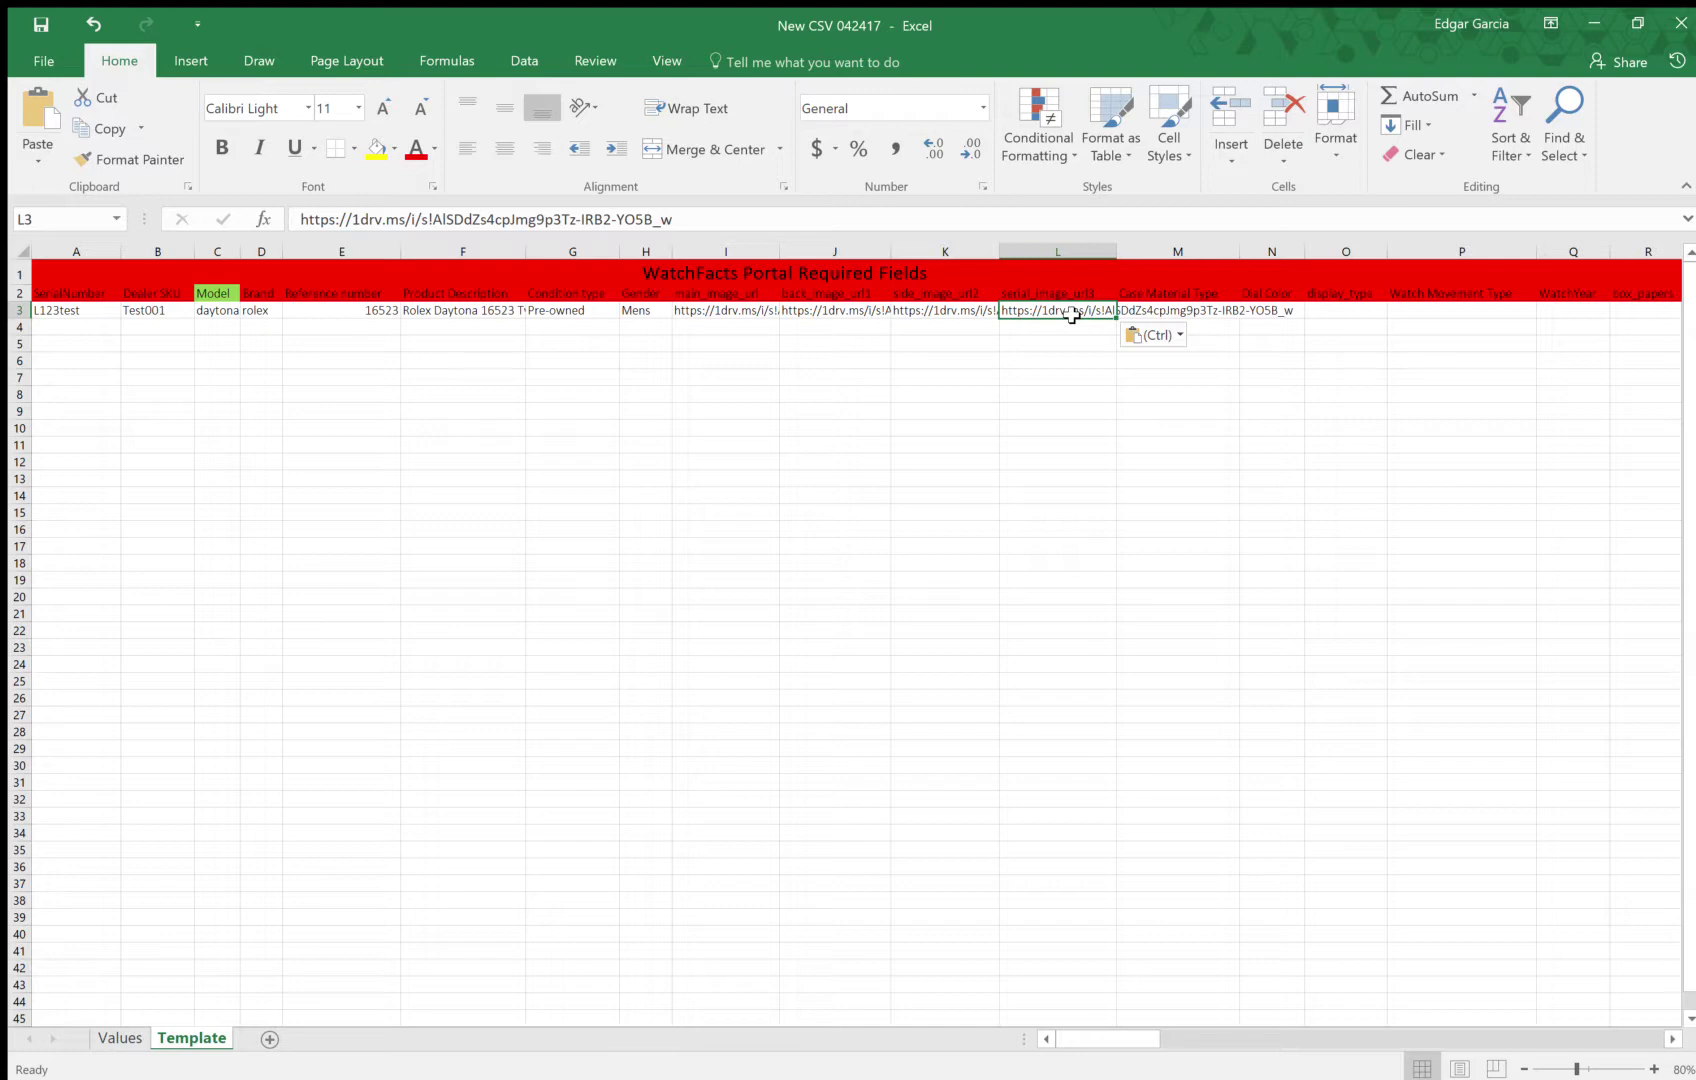
Undo the stray paste so M3 reads steel and 18k gold, and set dial colour N3 to Black
key("Tab")
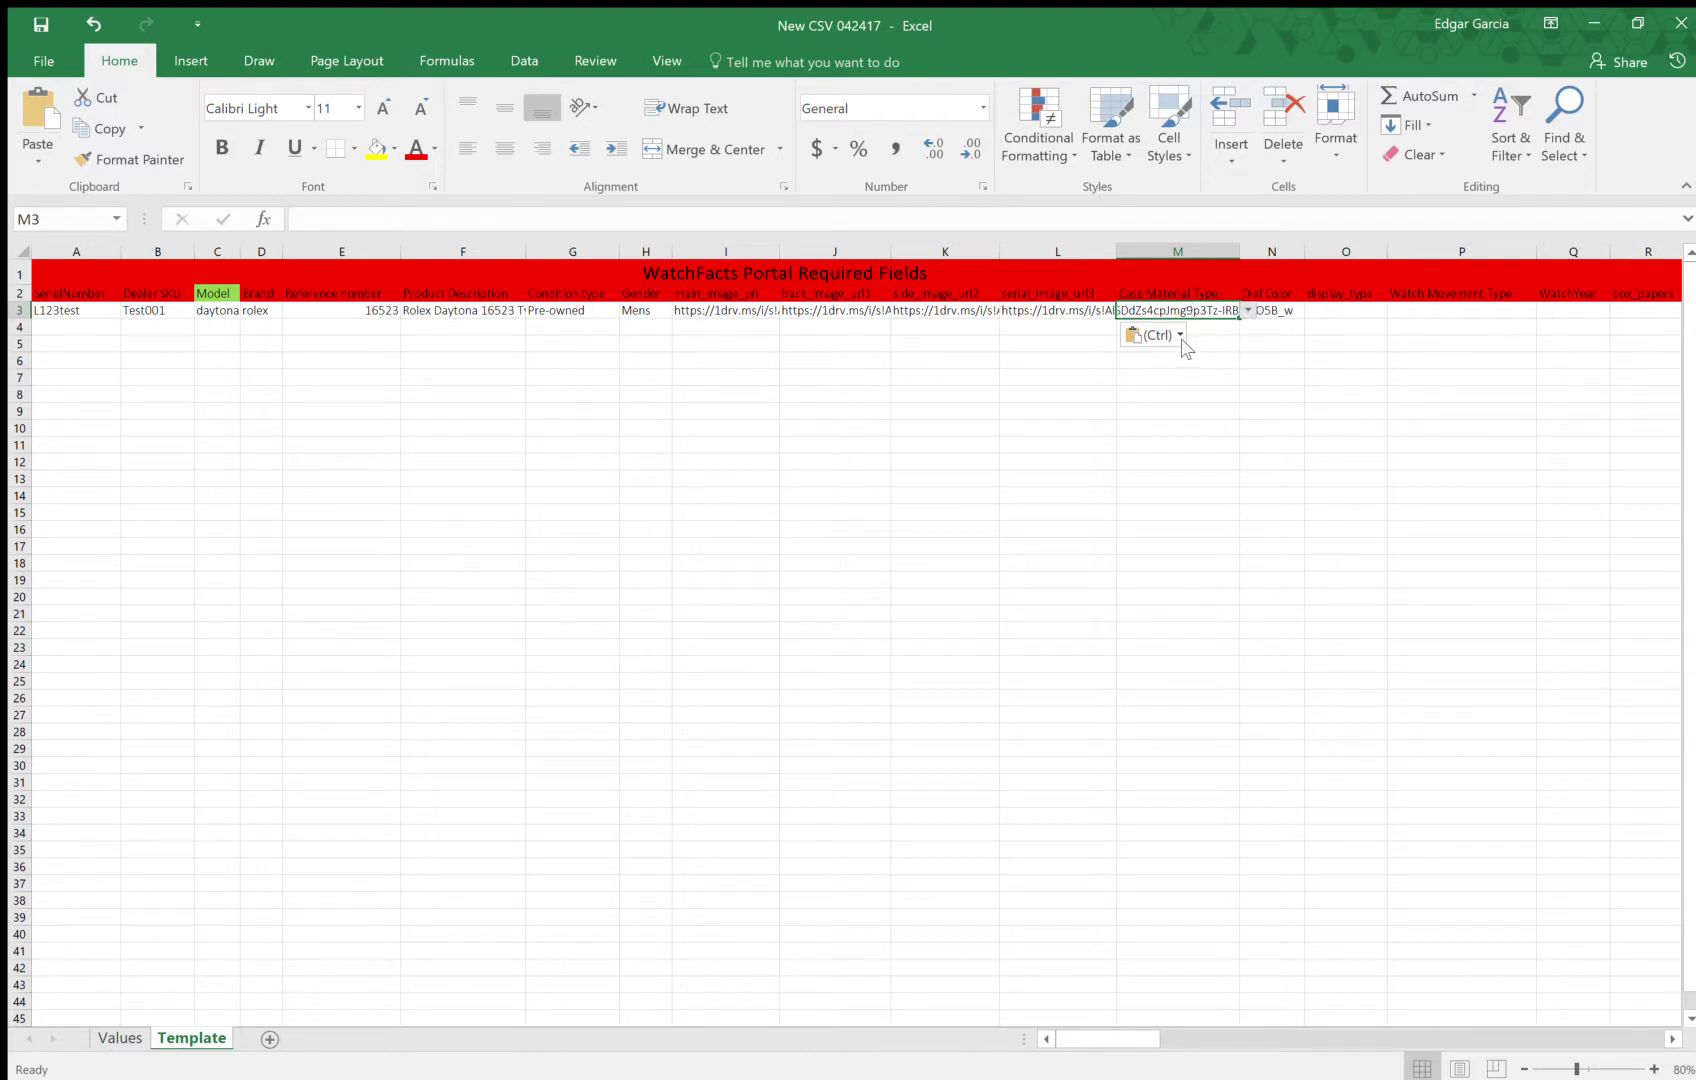
key("ctrl+z")
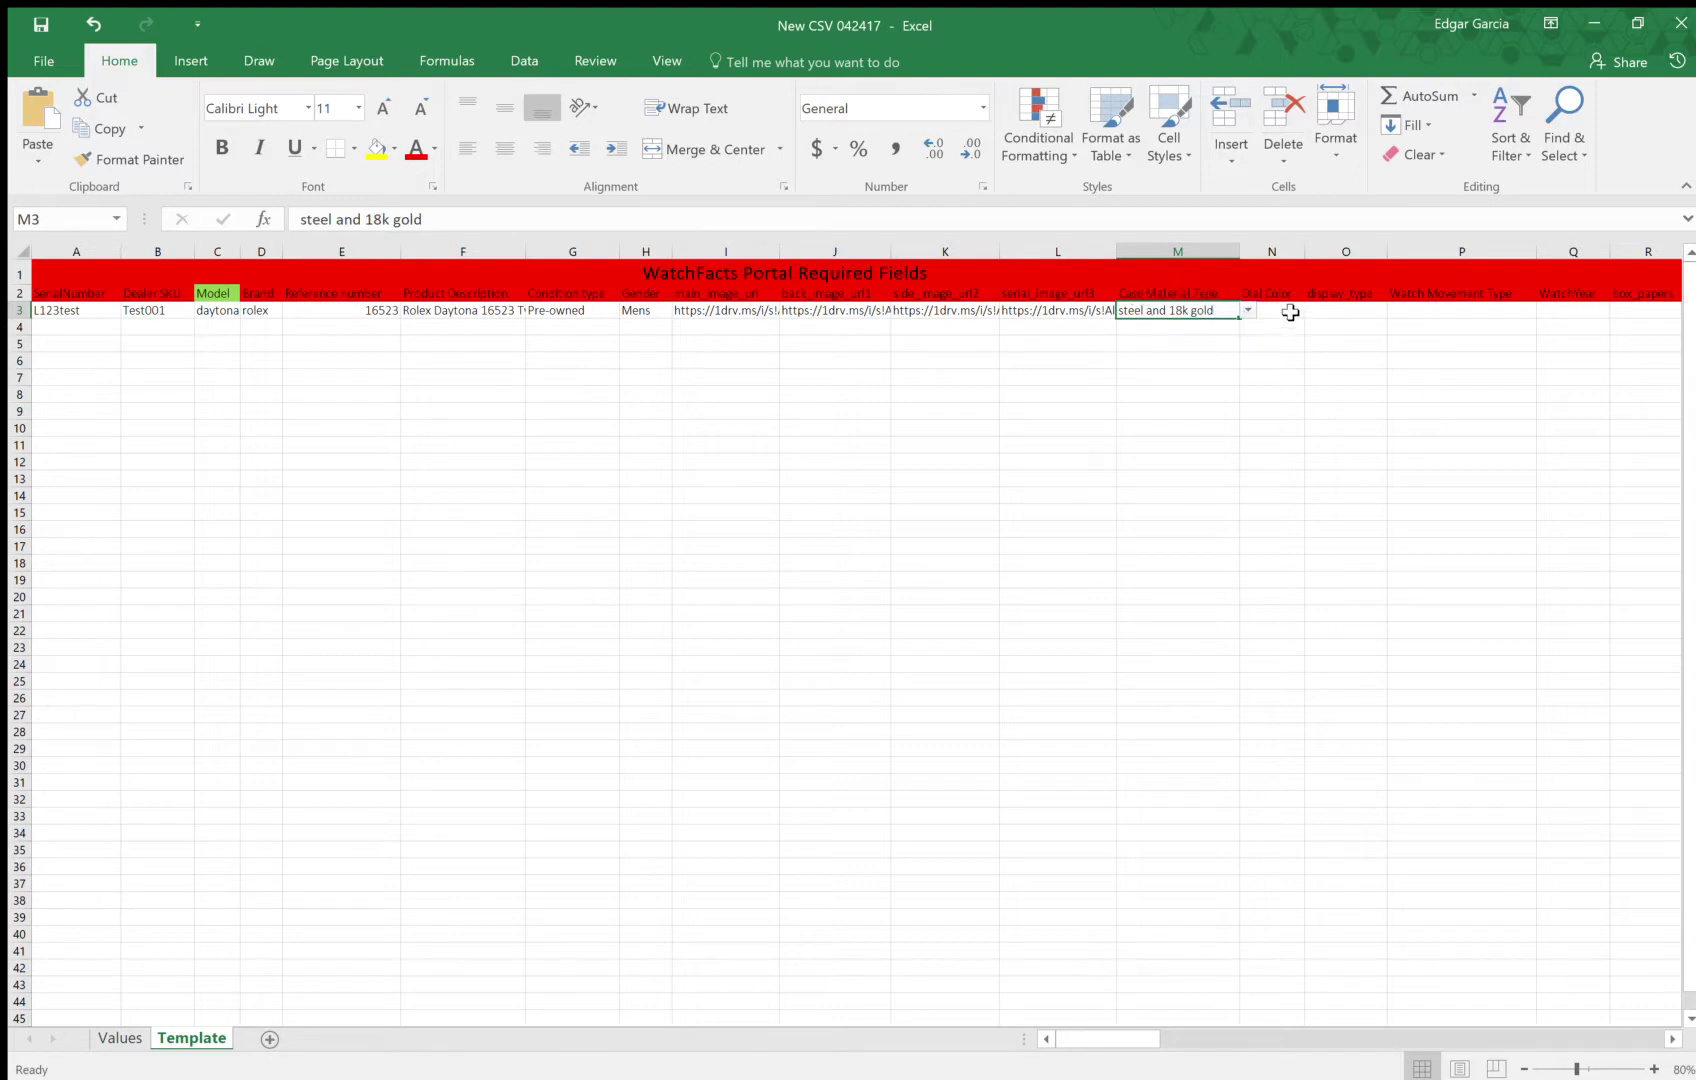
left_click(1290, 312)
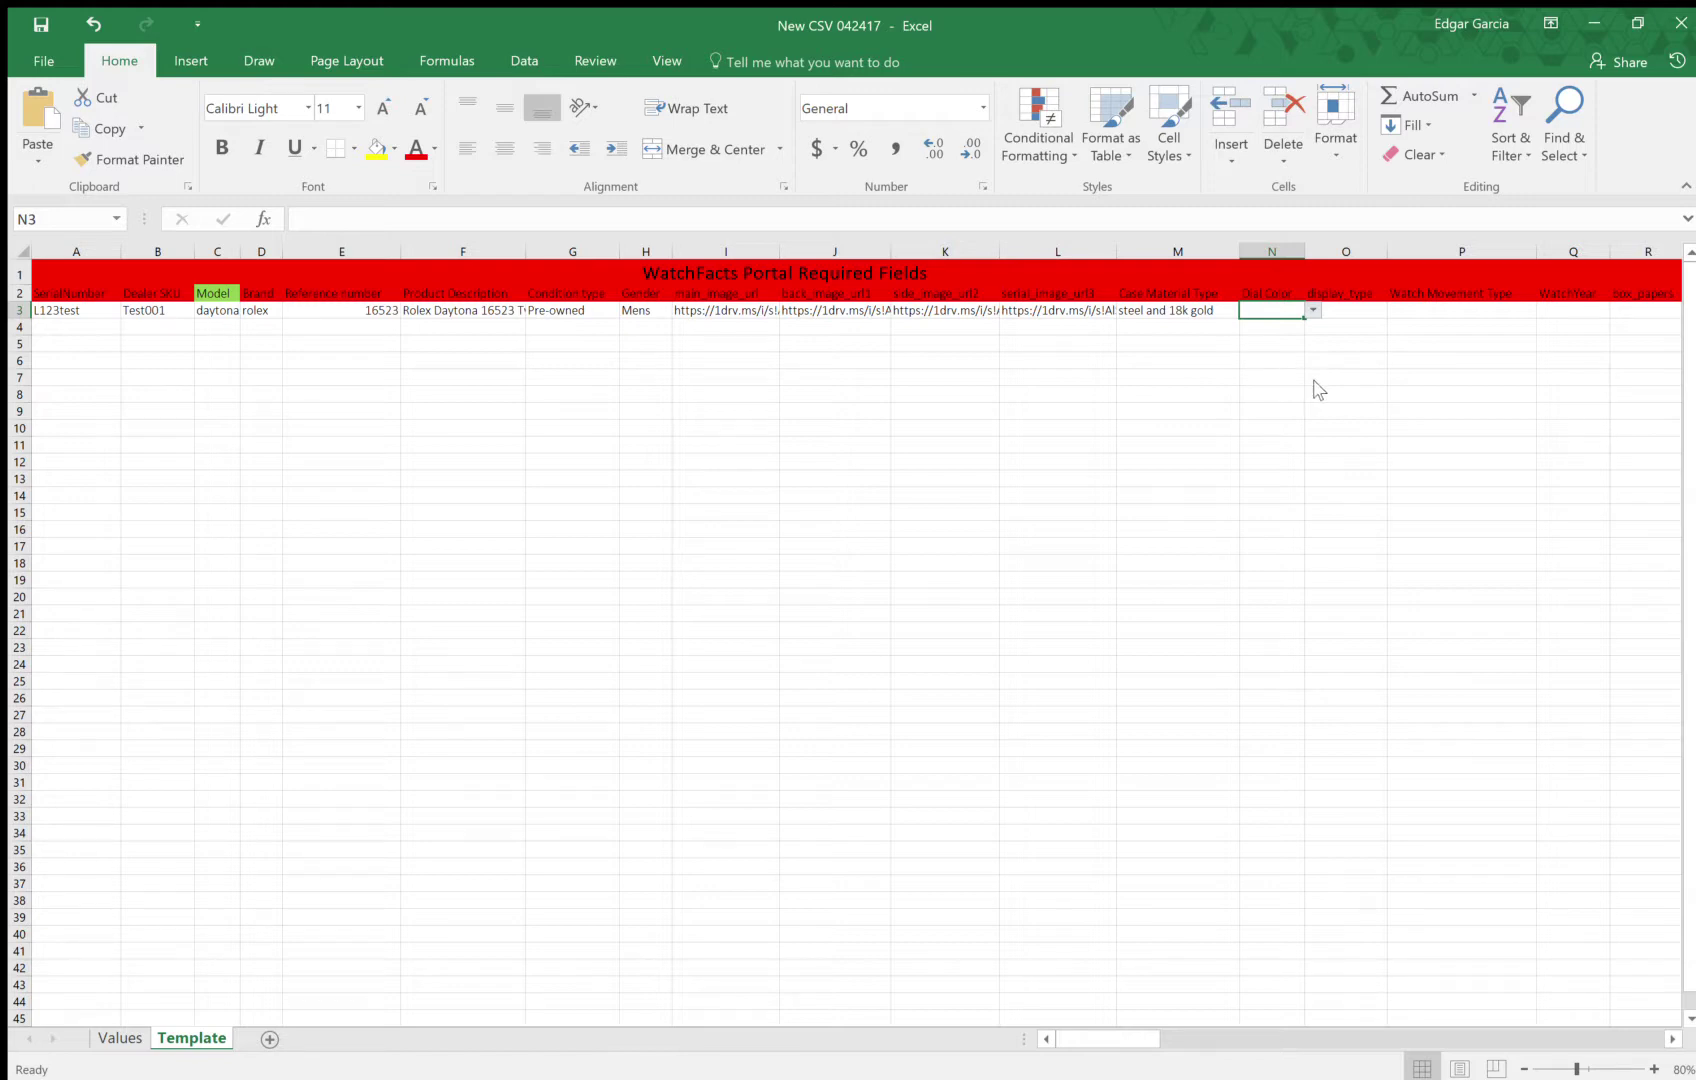
type("Black")
left_click(1198, 326)
left_click(708, 270)
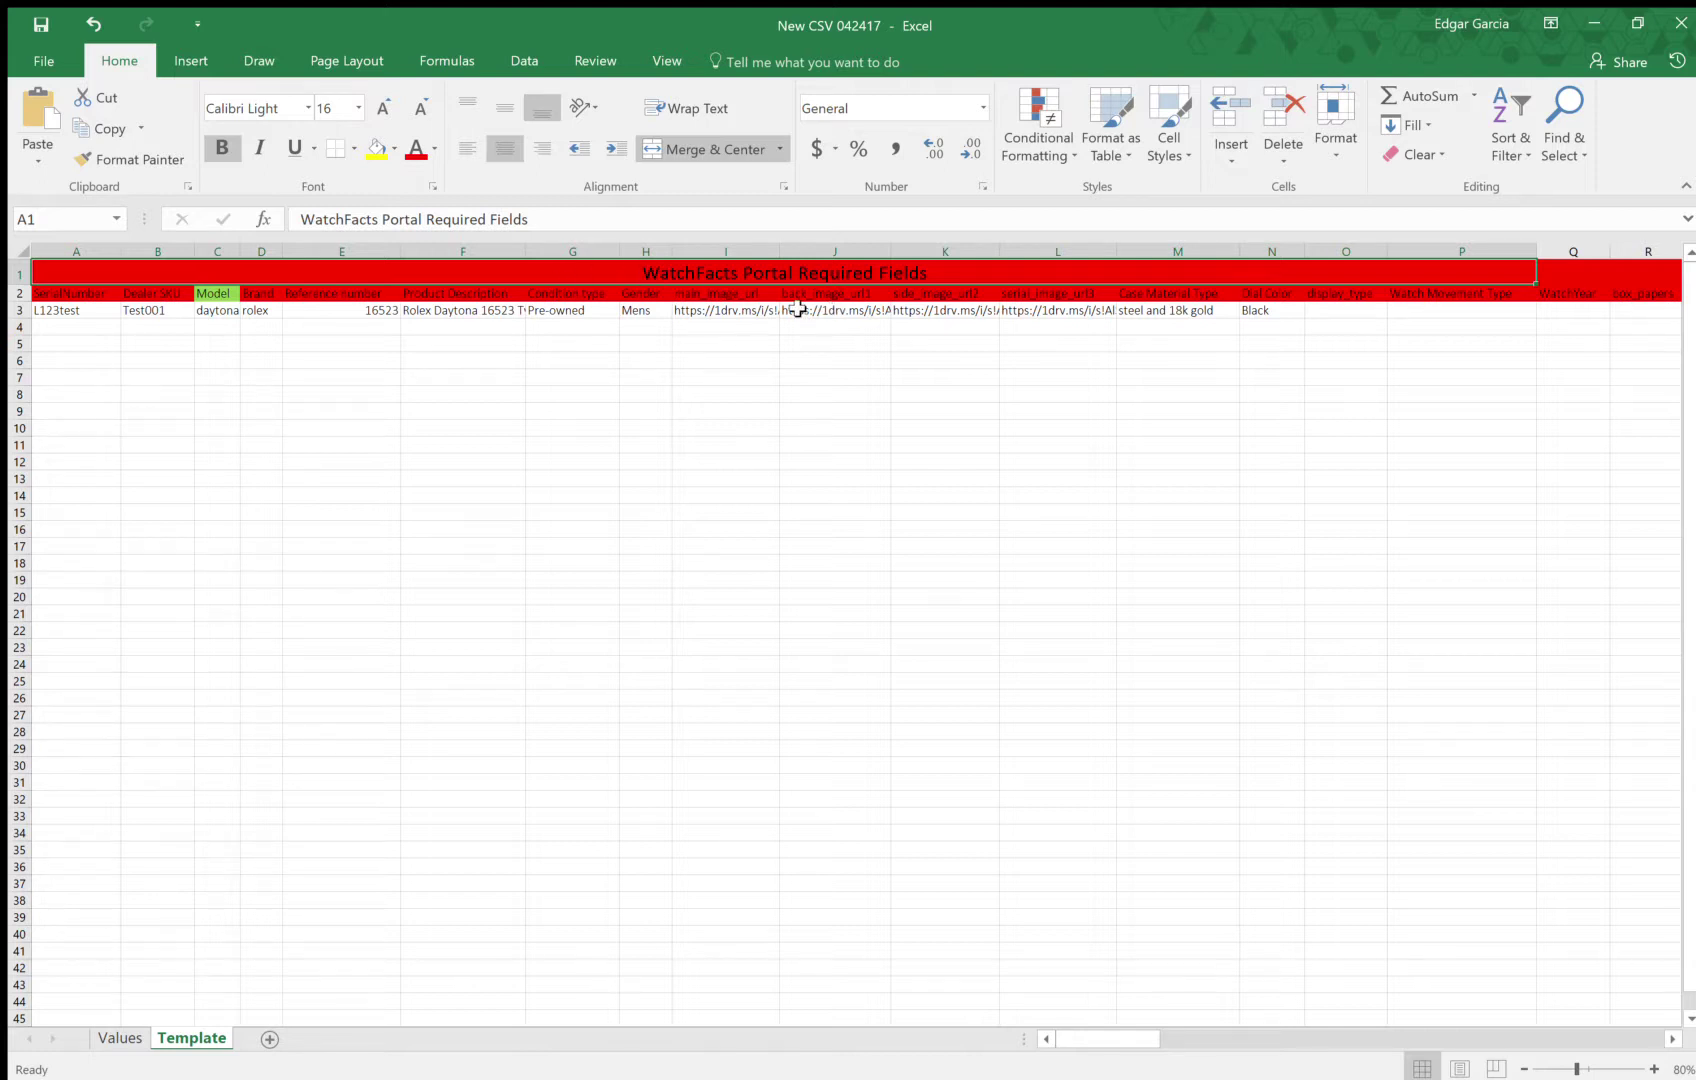
Set the display type in O3 to analog from its dropdown
left_click(1321, 309)
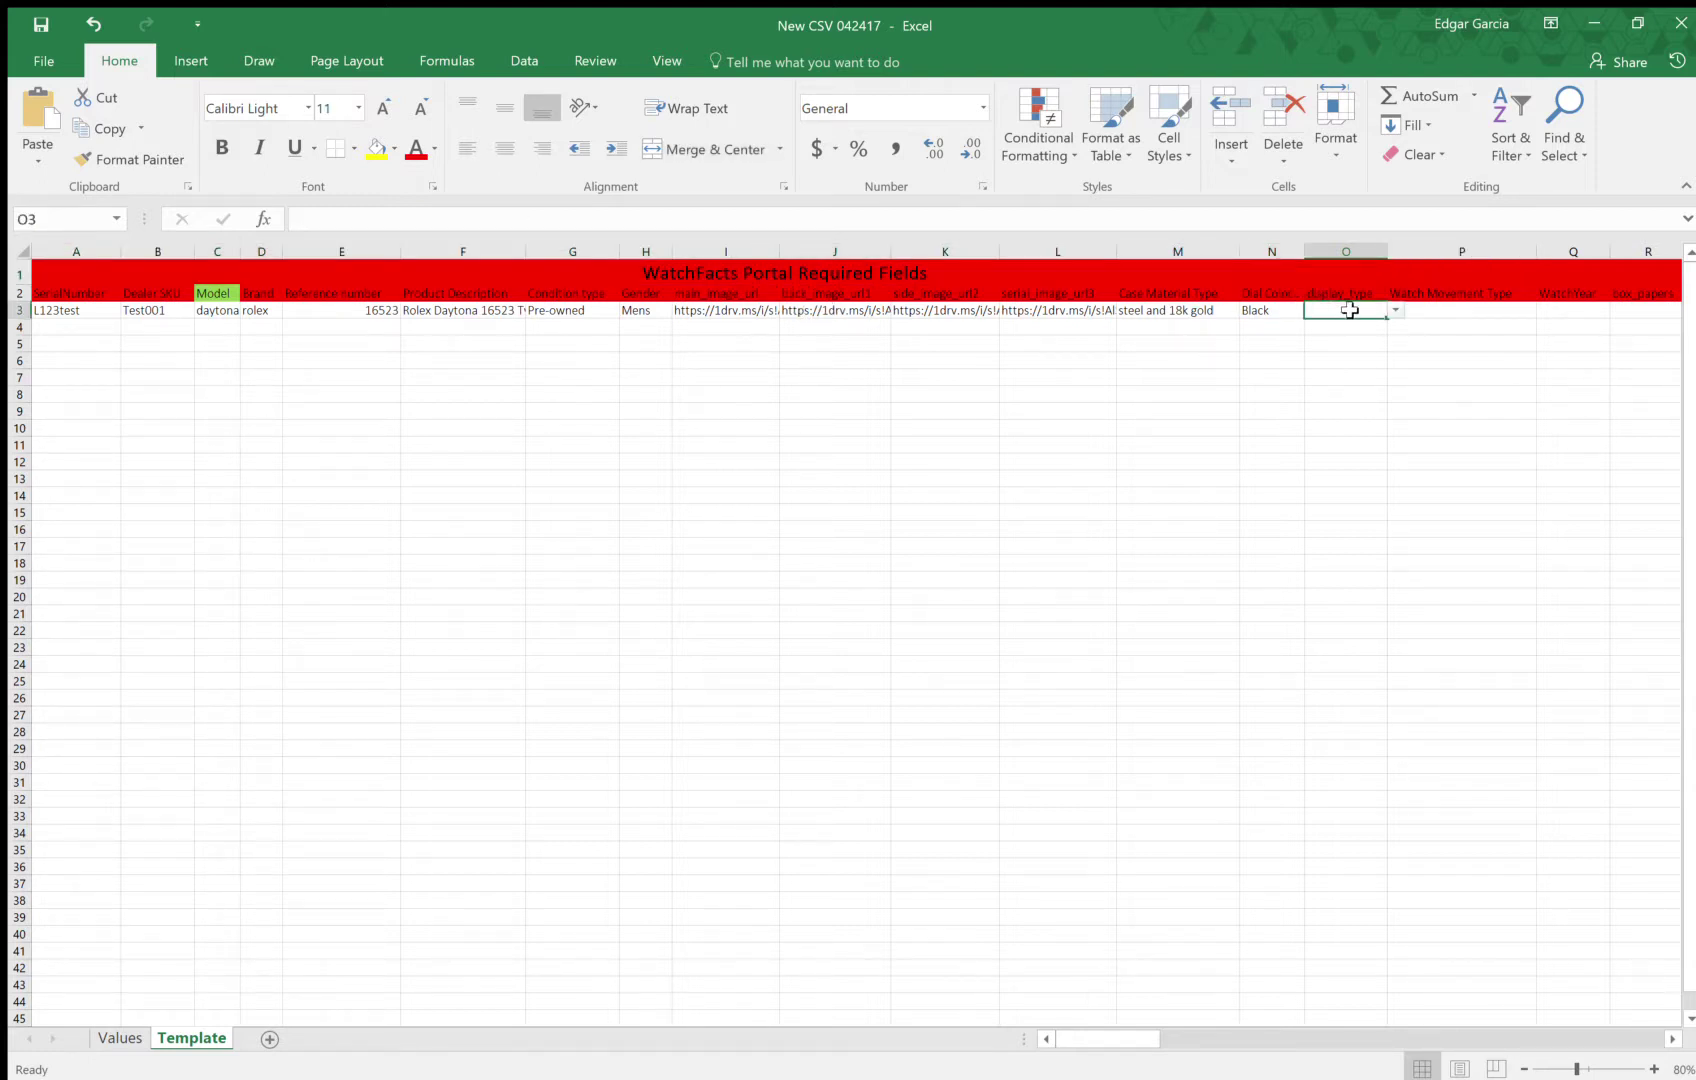
left_click(1673, 1039)
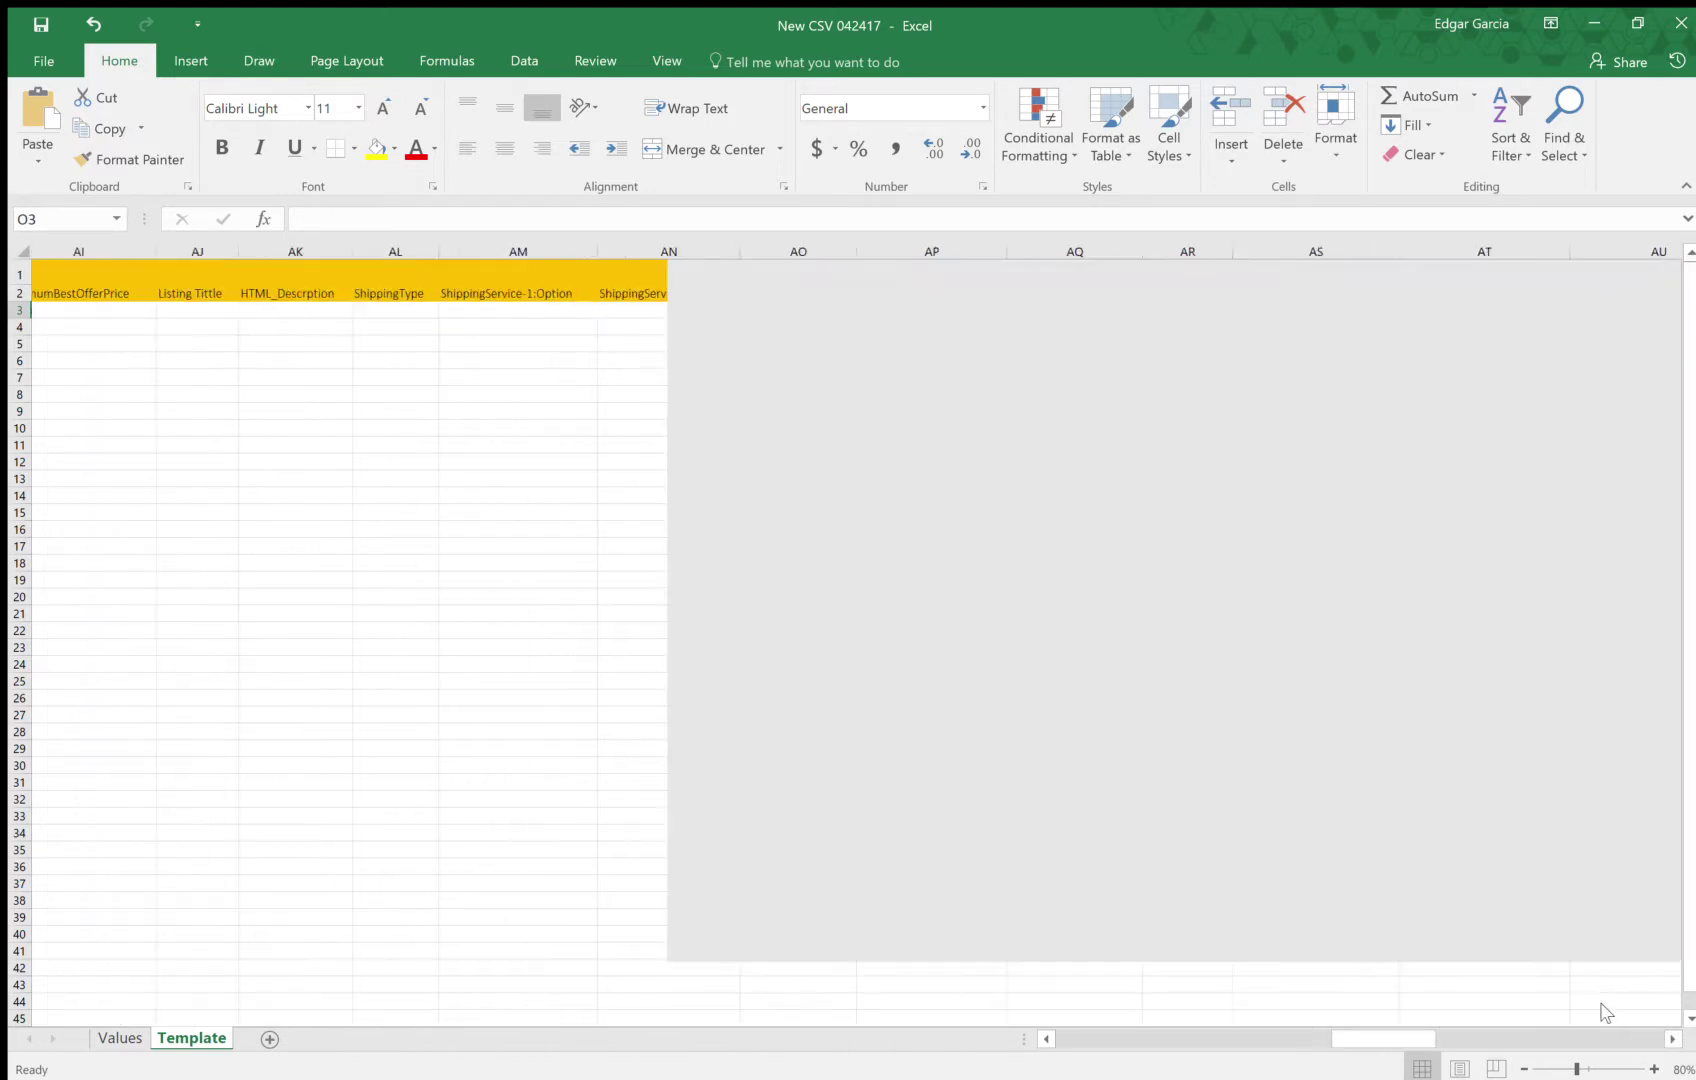
left_click(1040, 1038)
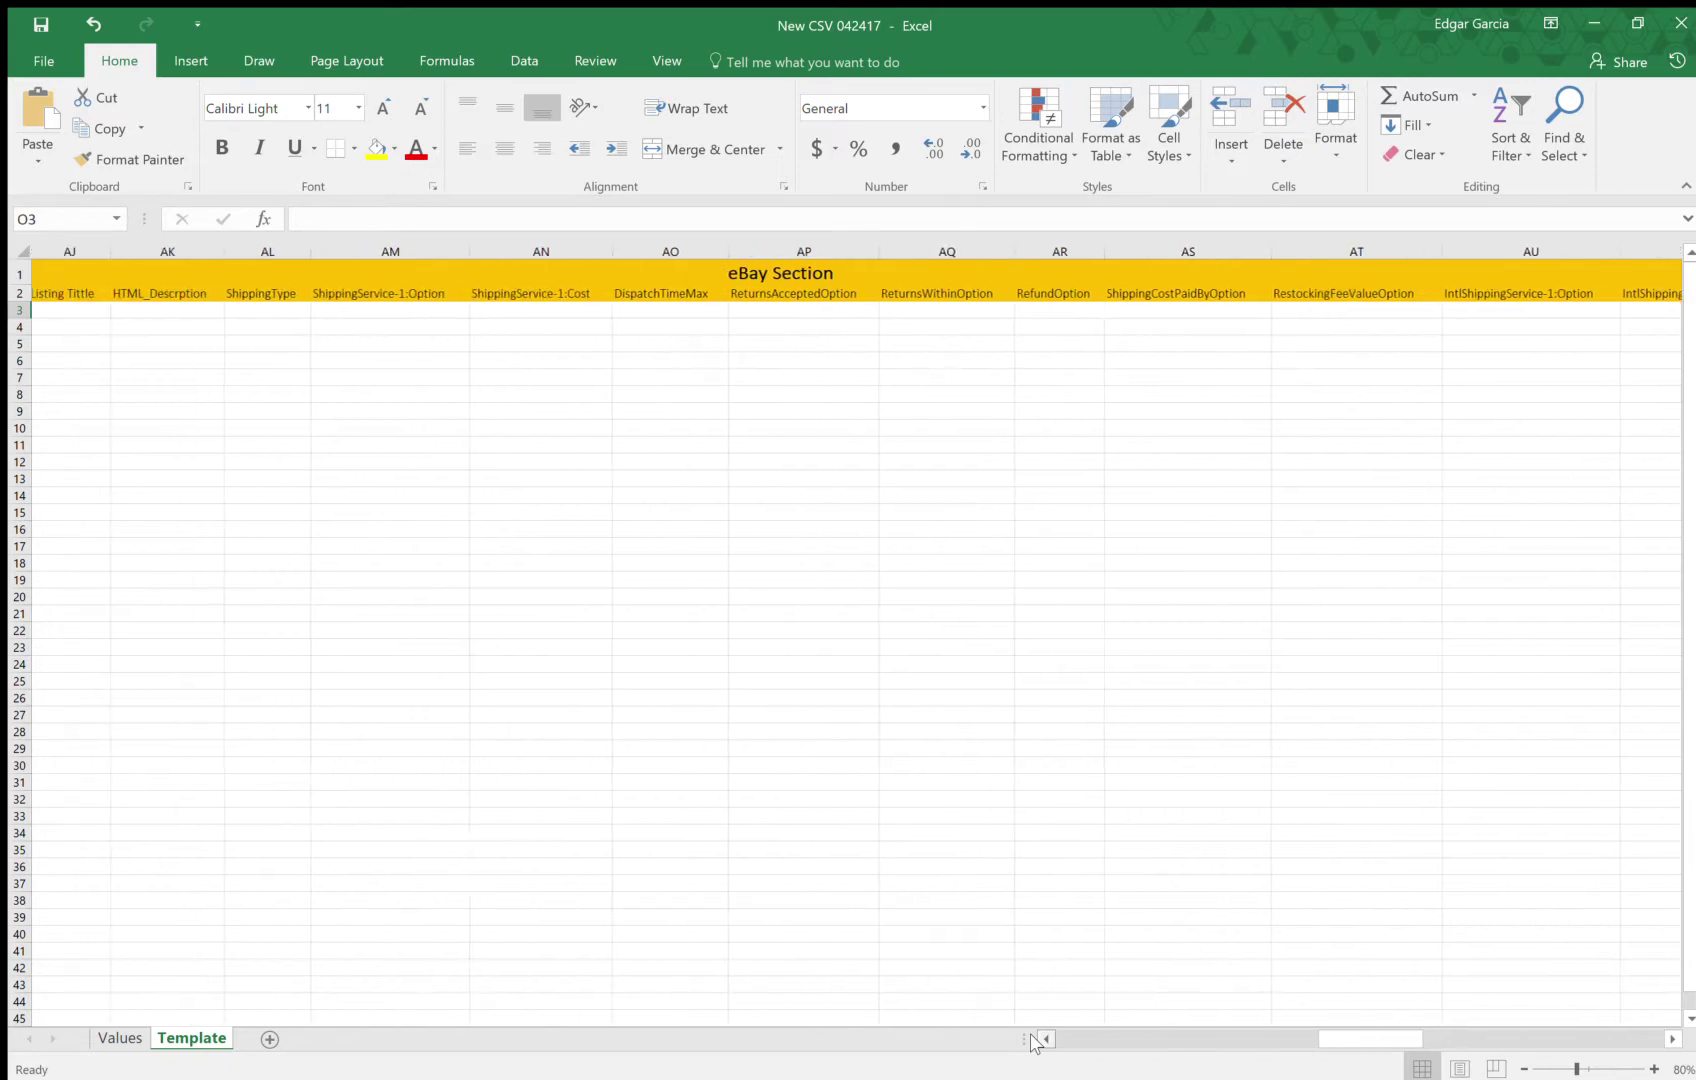
left_click(1045, 1038)
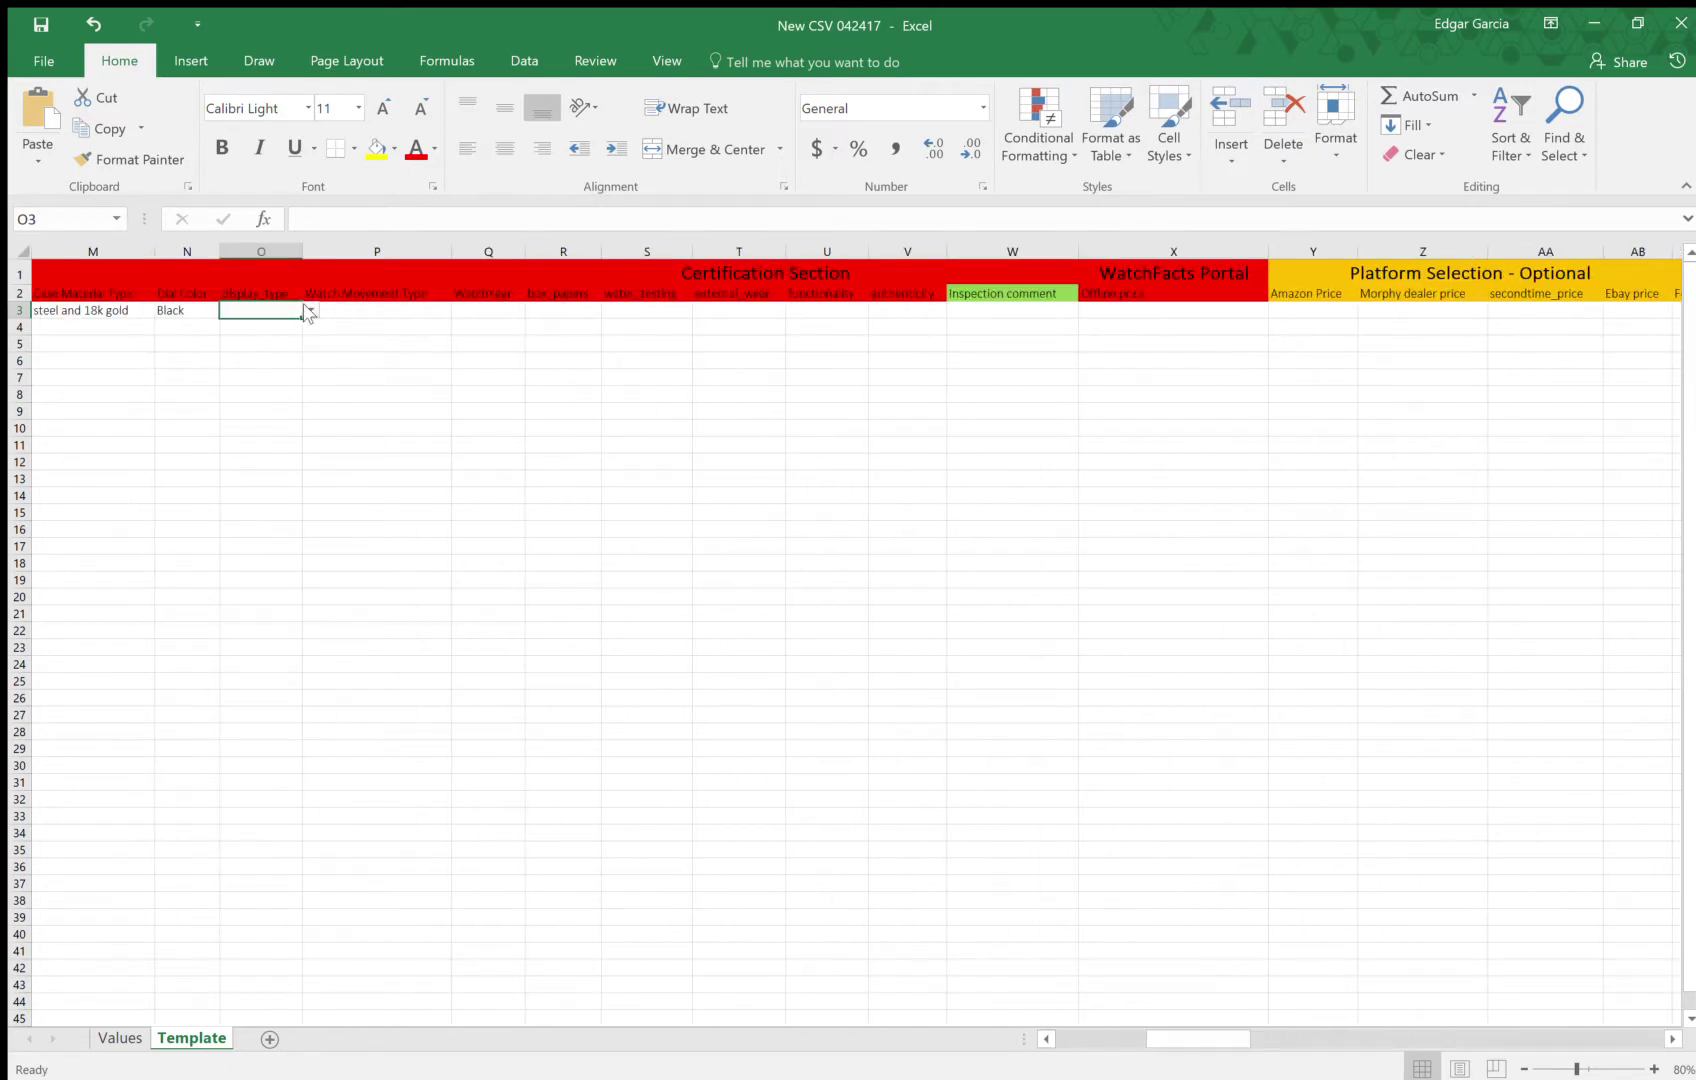
left_click(310, 311)
left_click(263, 328)
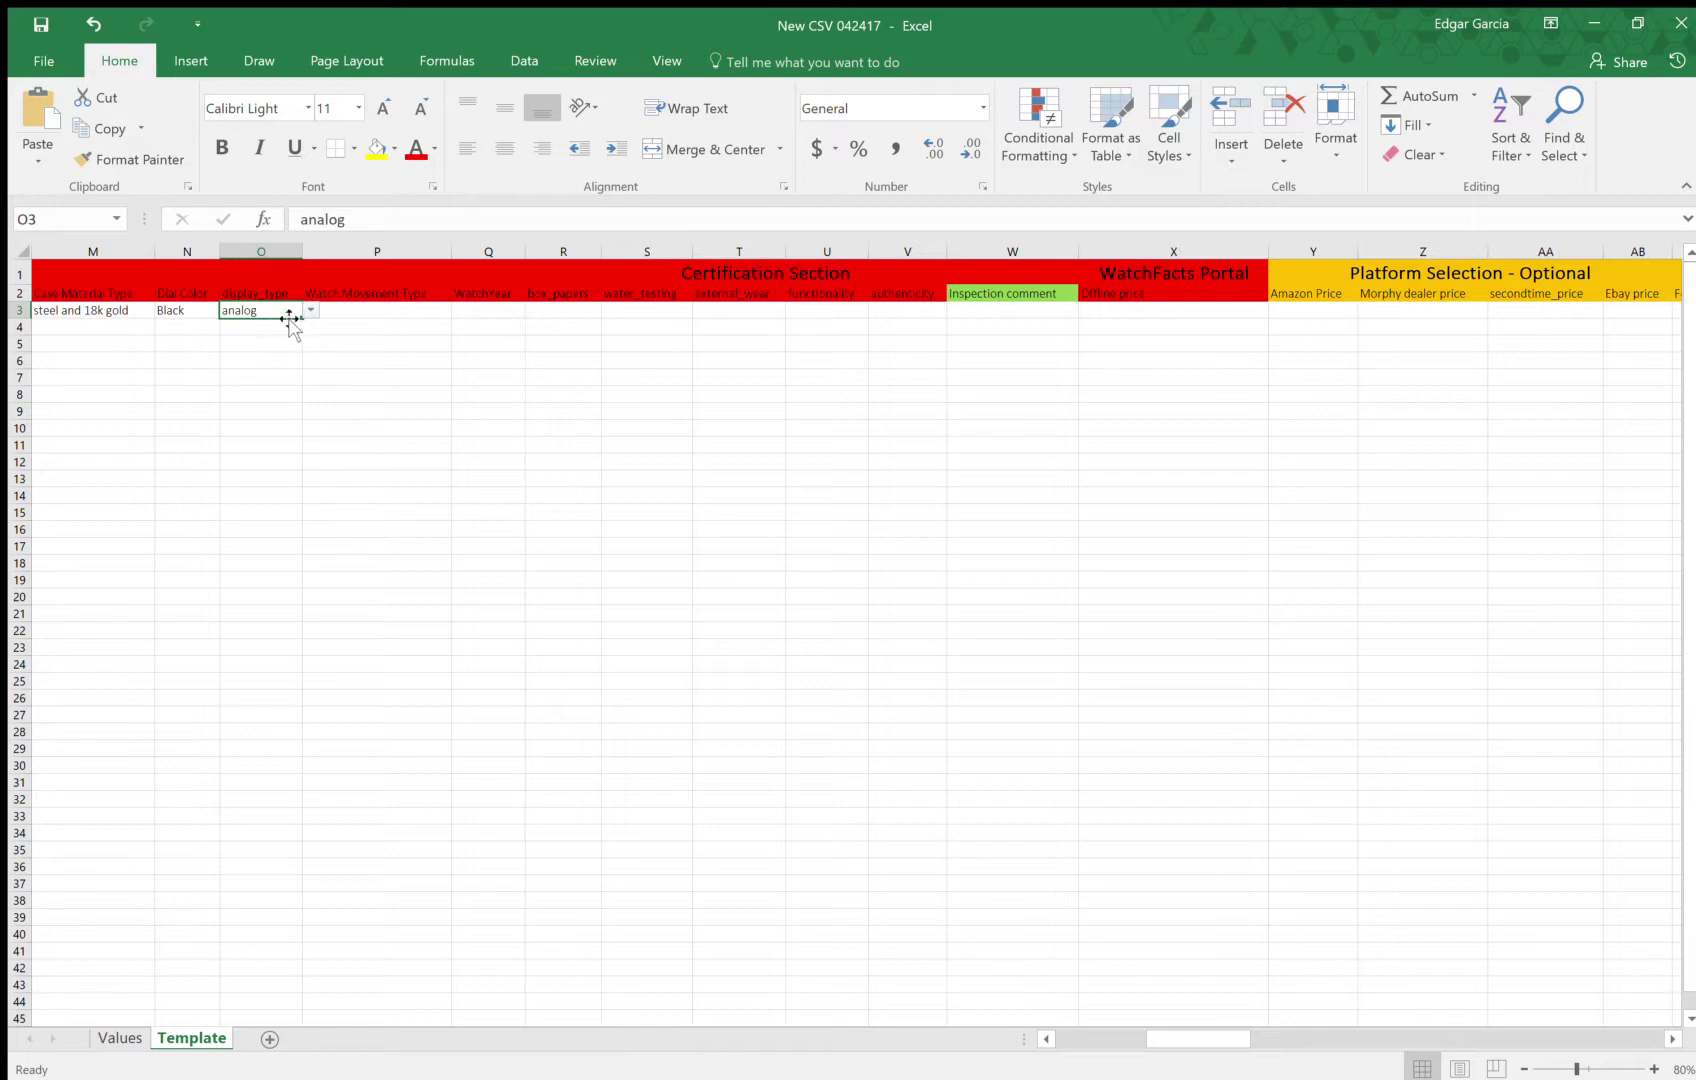
Enter swiss automatic in P3, year 1999 in Q3 and None for box papers in R3
left_click(383, 308)
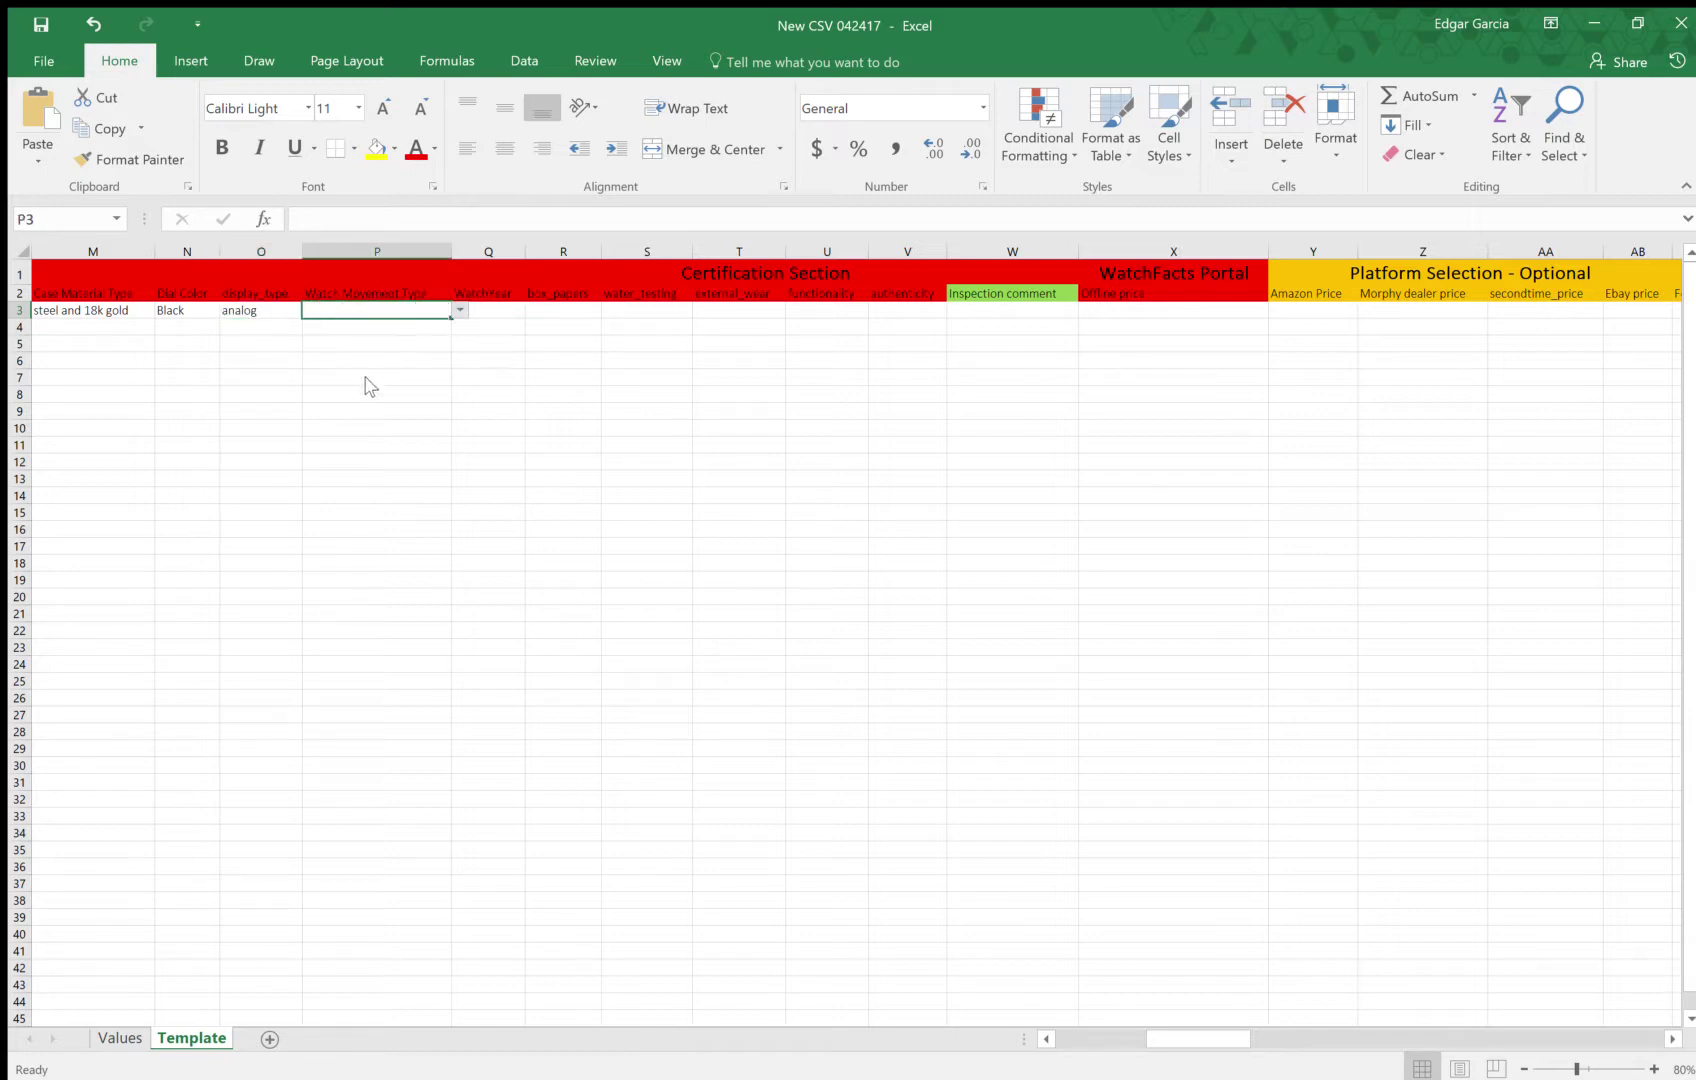
type("swiss automatic")
left_click(497, 321)
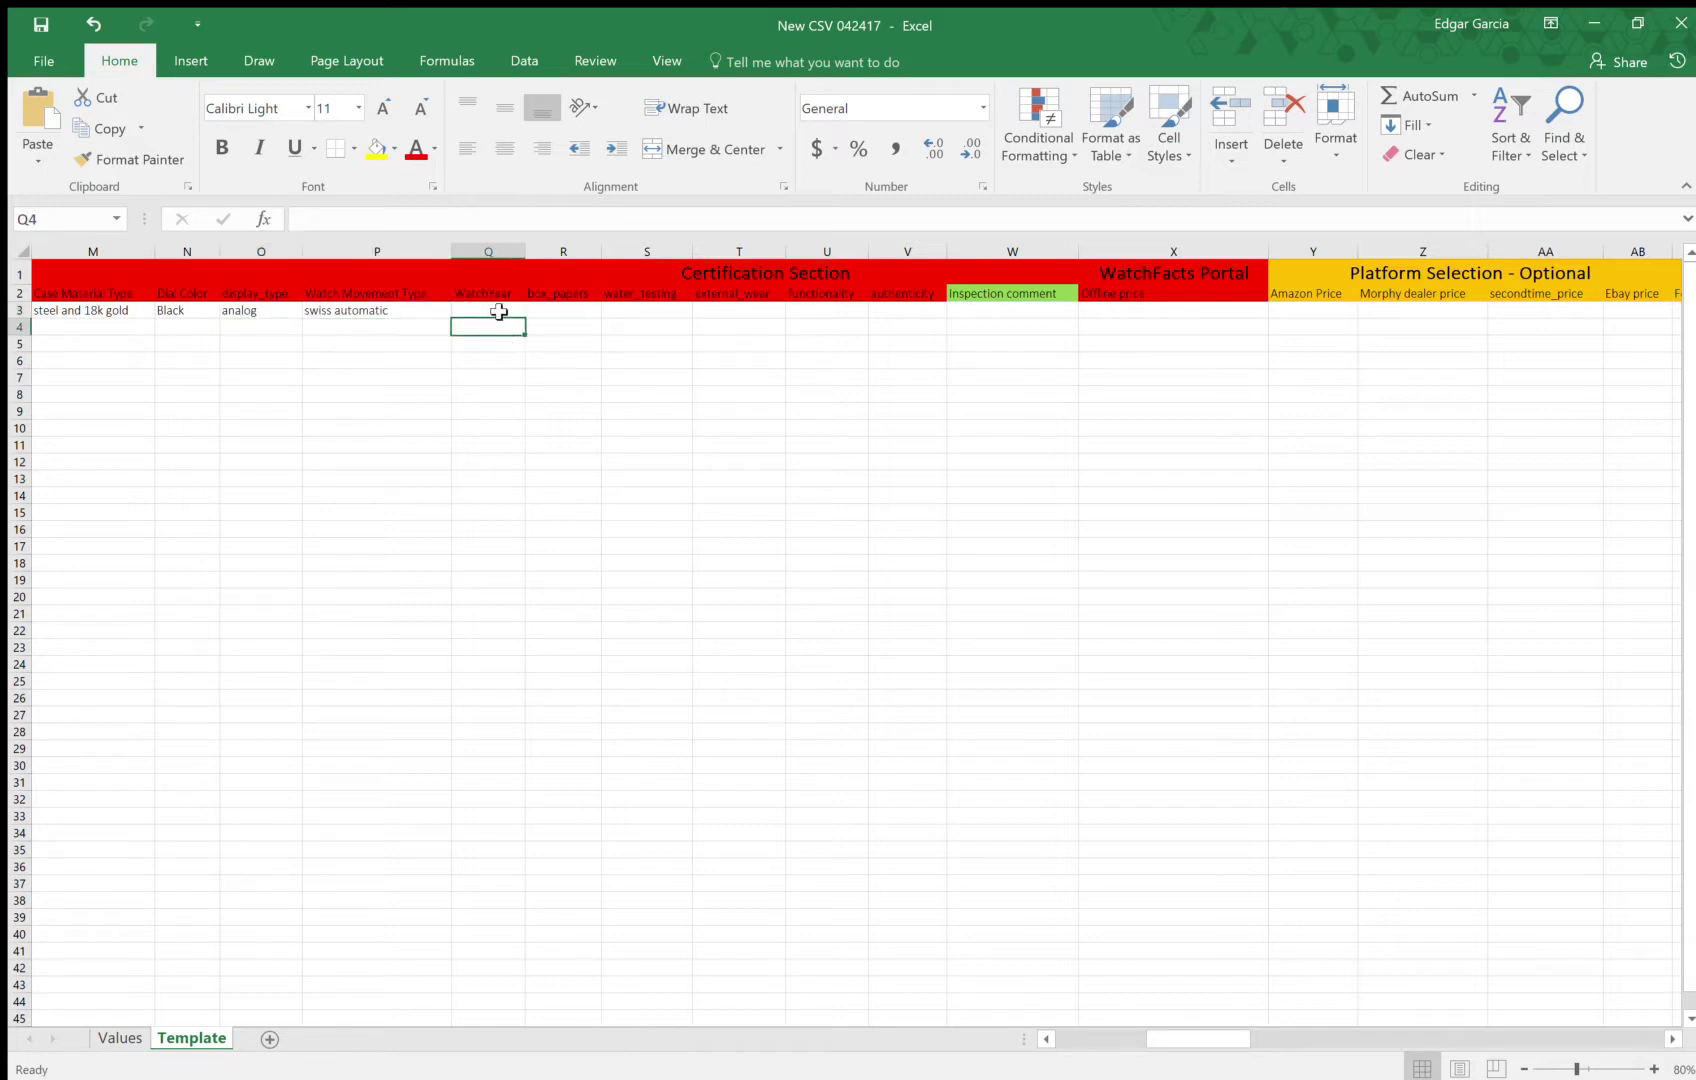
left_click(499, 312)
type("1999")
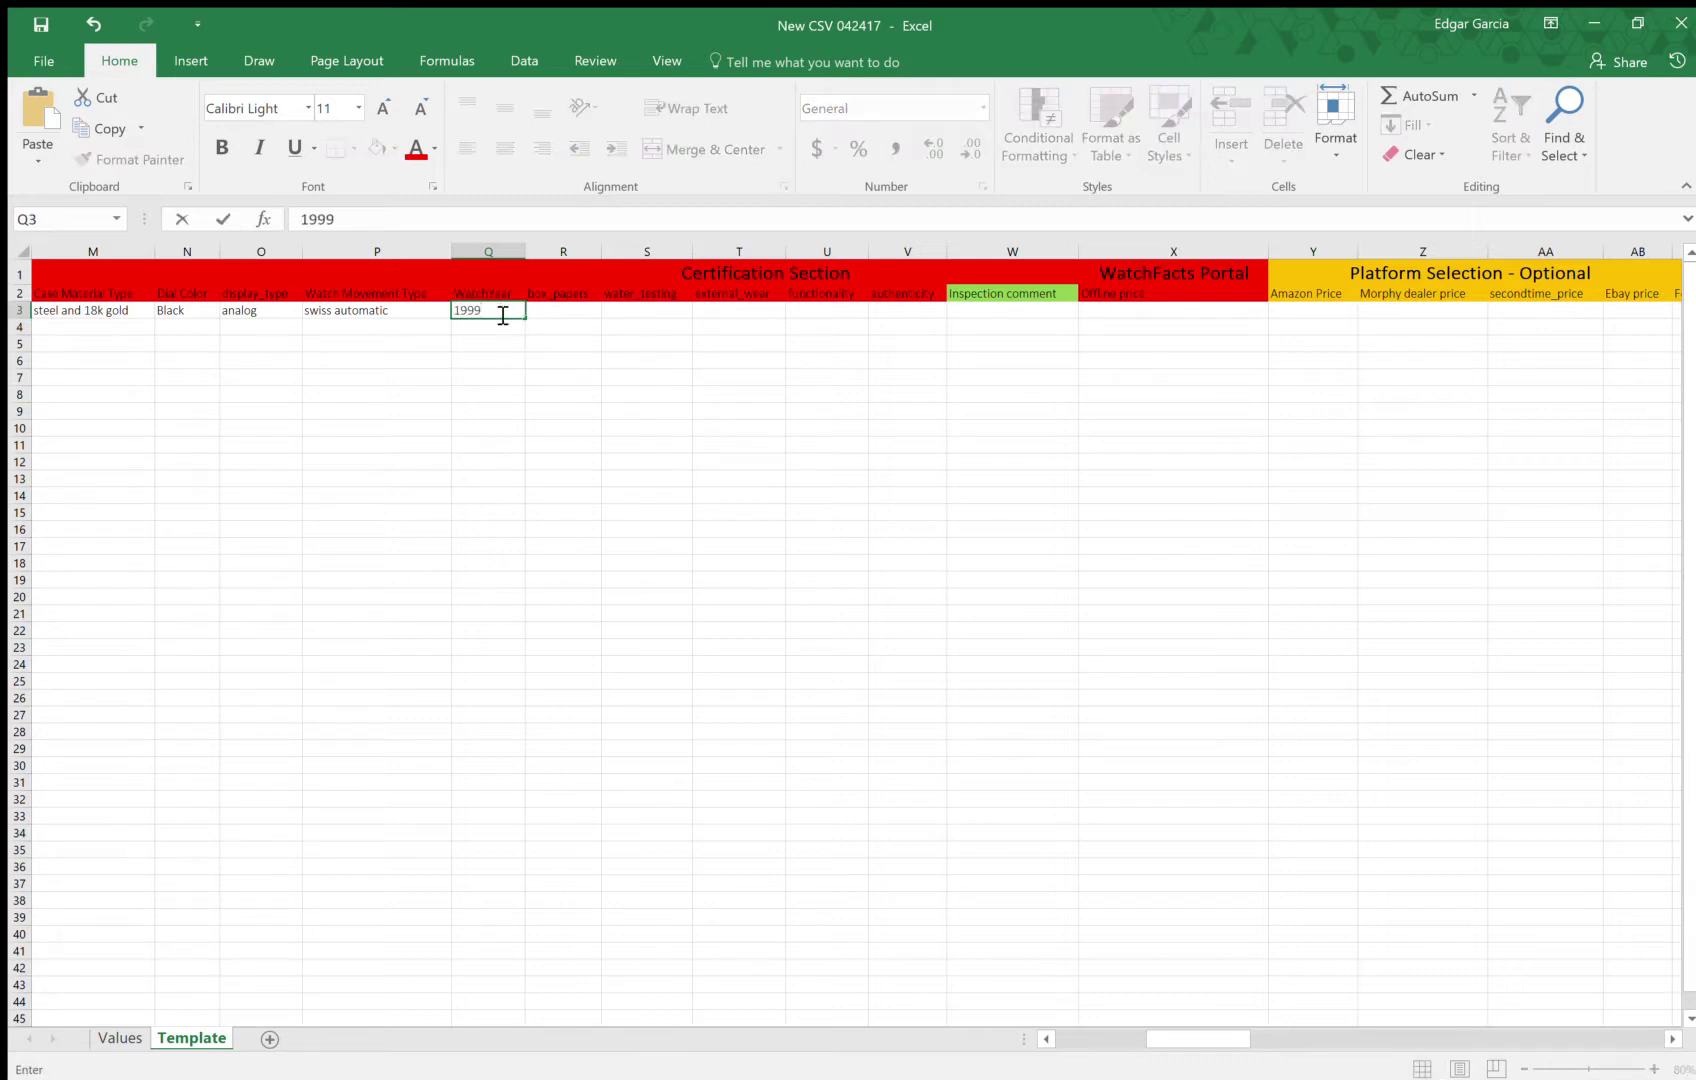
left_click(580, 312)
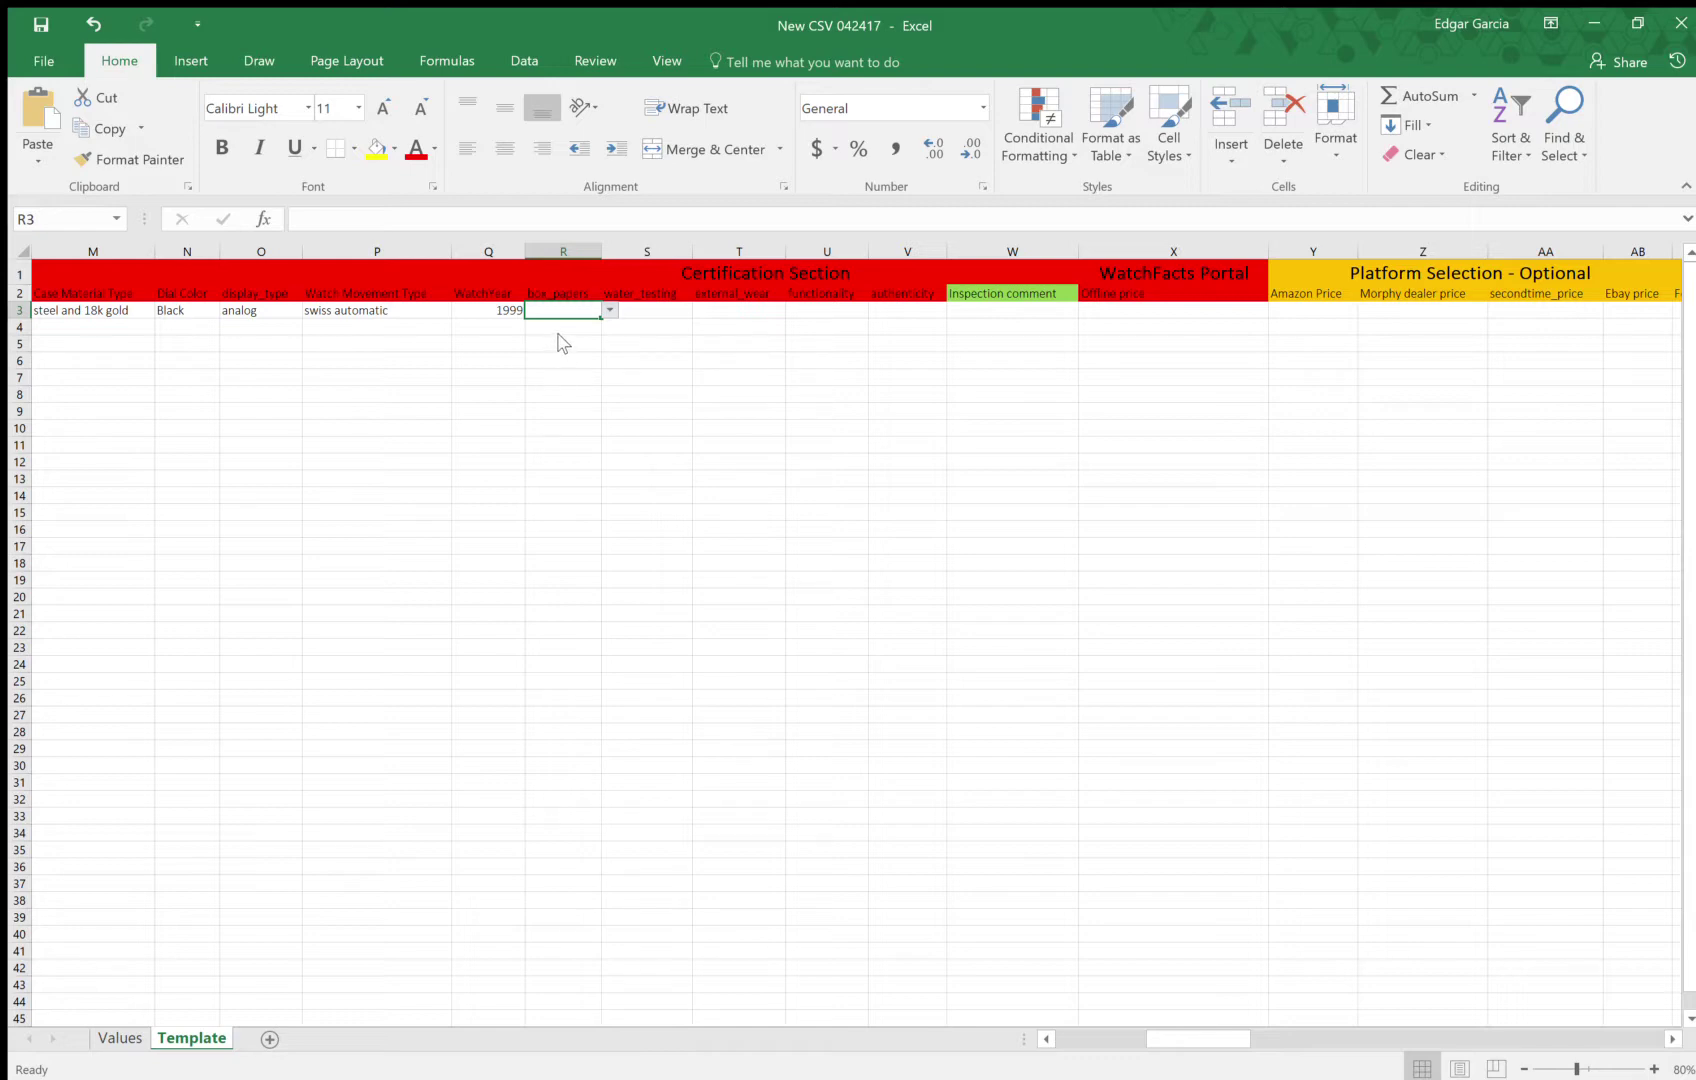
type("None")
left_click(647, 313)
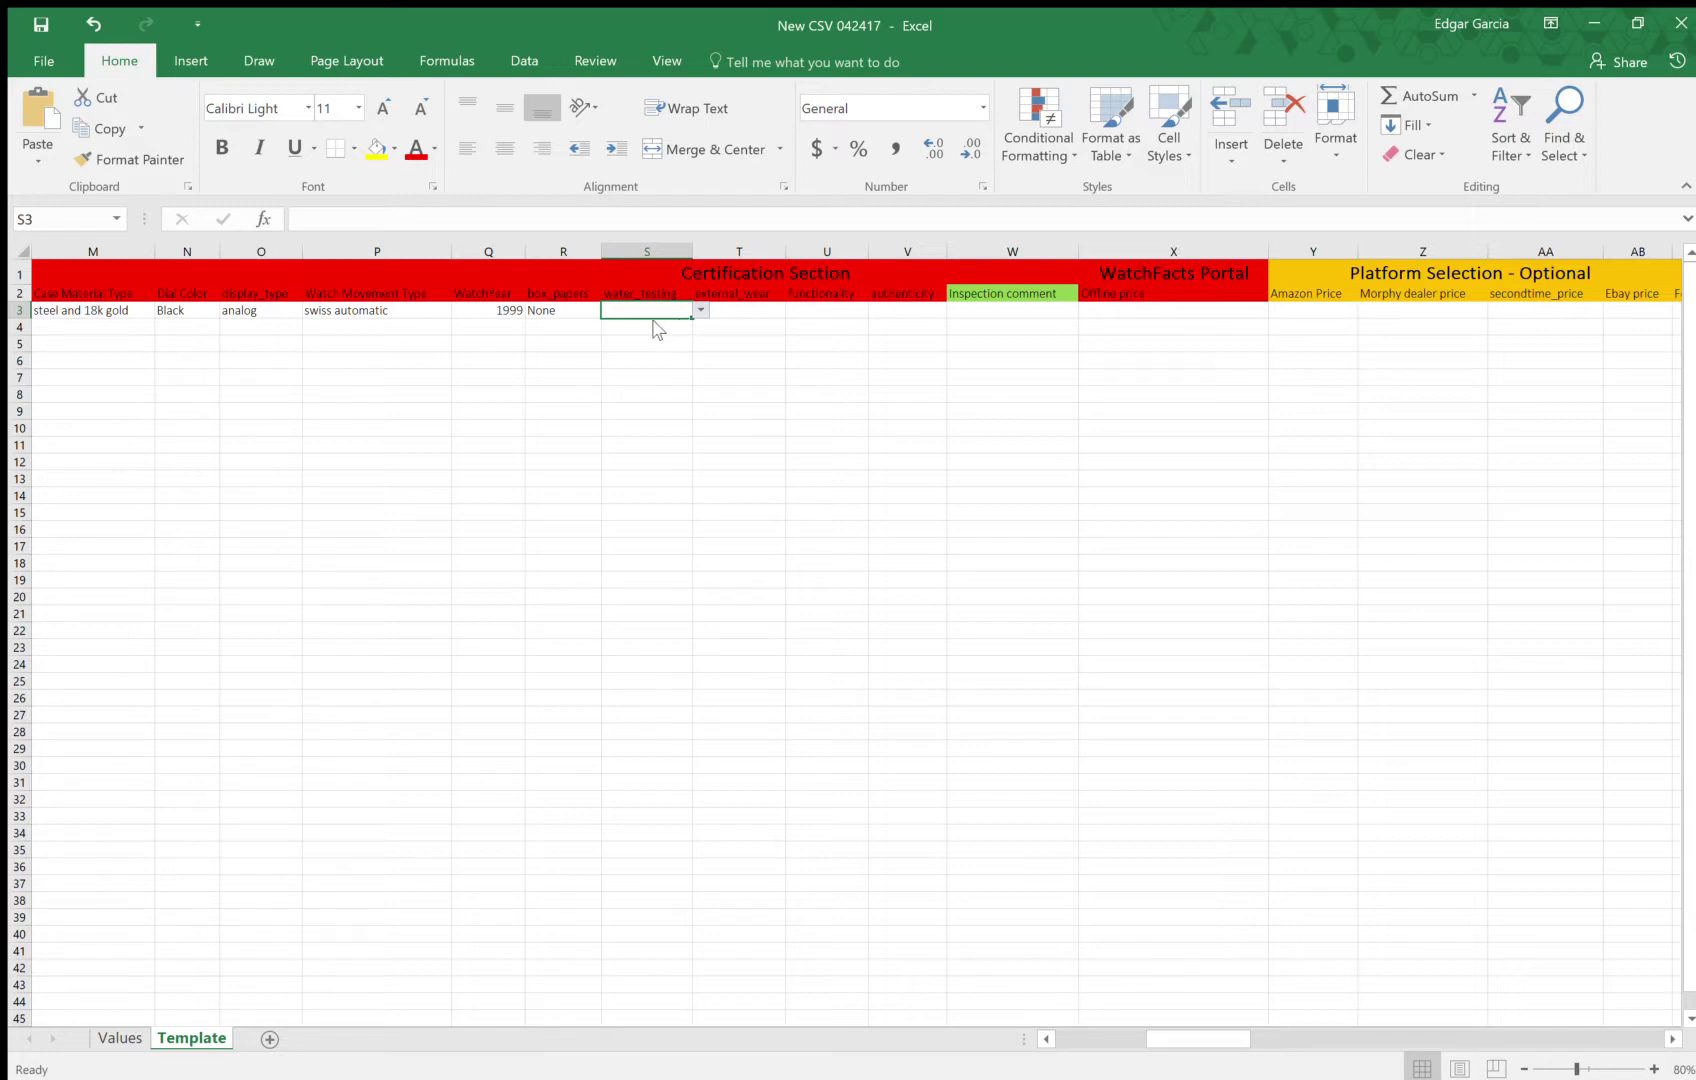
Choose 'meets specifications' for water testing in S3 and 'excelent - near mint' in T3
key("alt+Down")
left_click(665, 327)
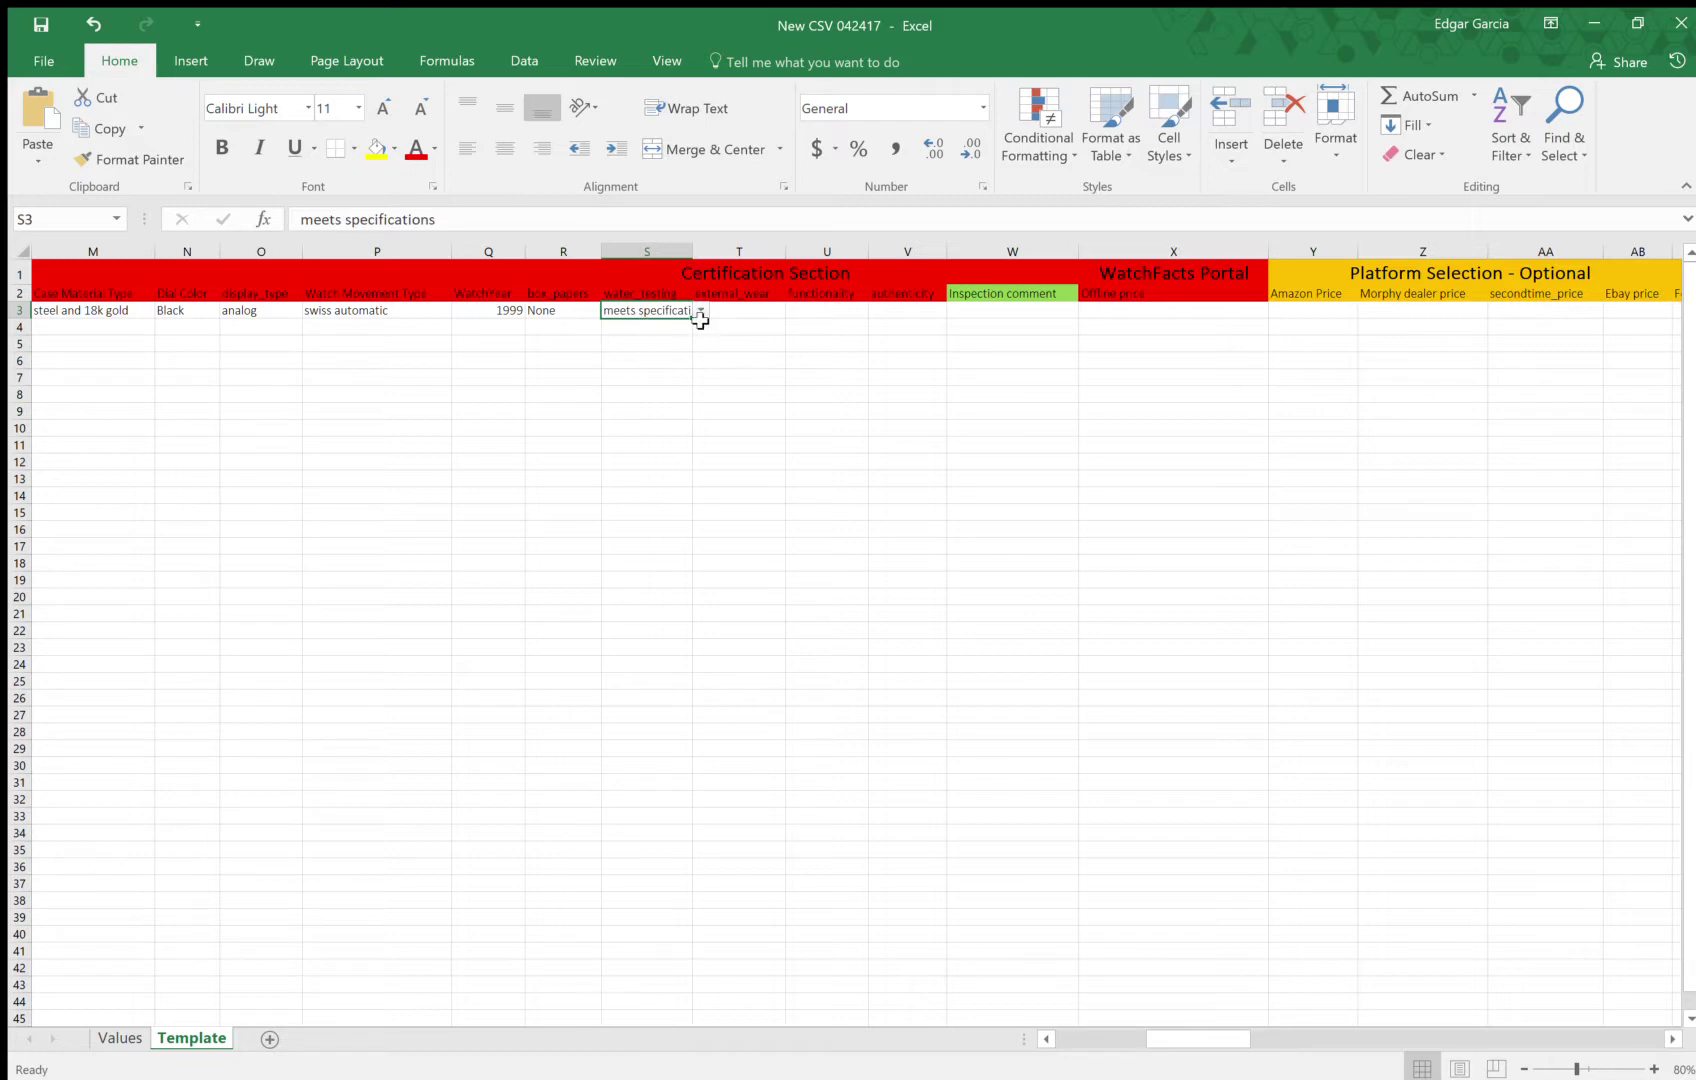
left_click(742, 311)
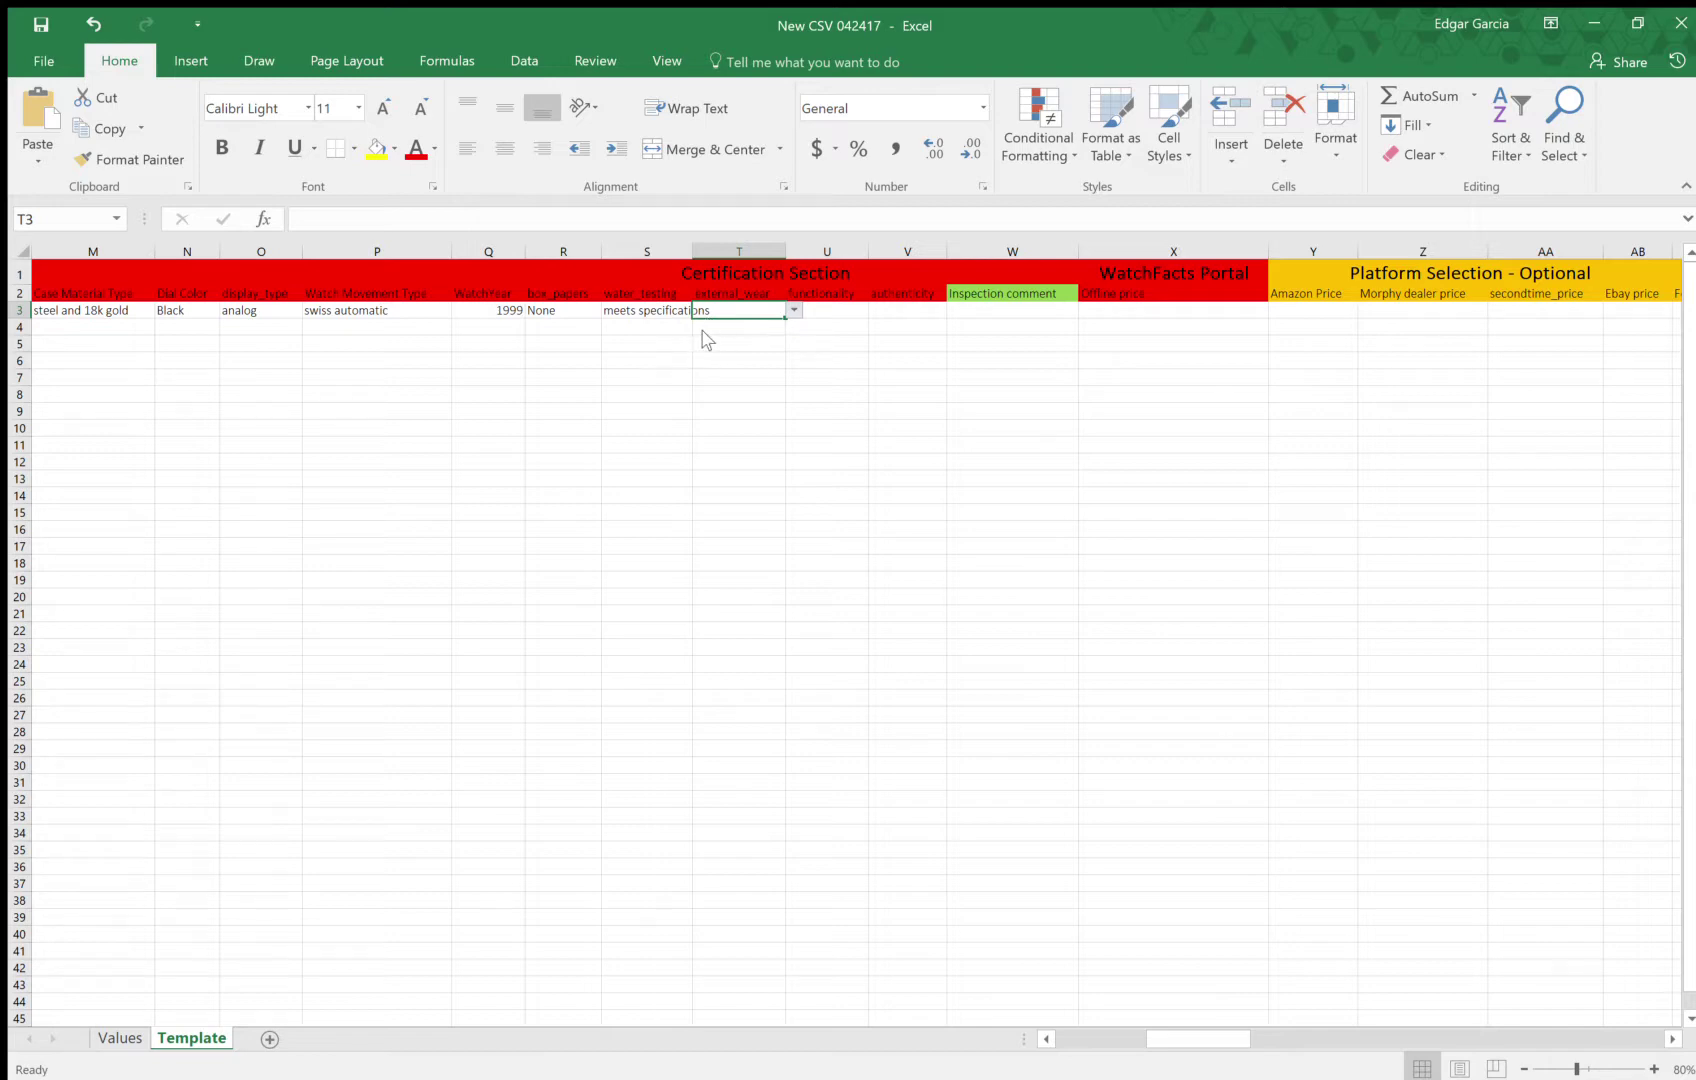
left_click(793, 310)
left_click(740, 327)
left_click(803, 311)
left_click(780, 312)
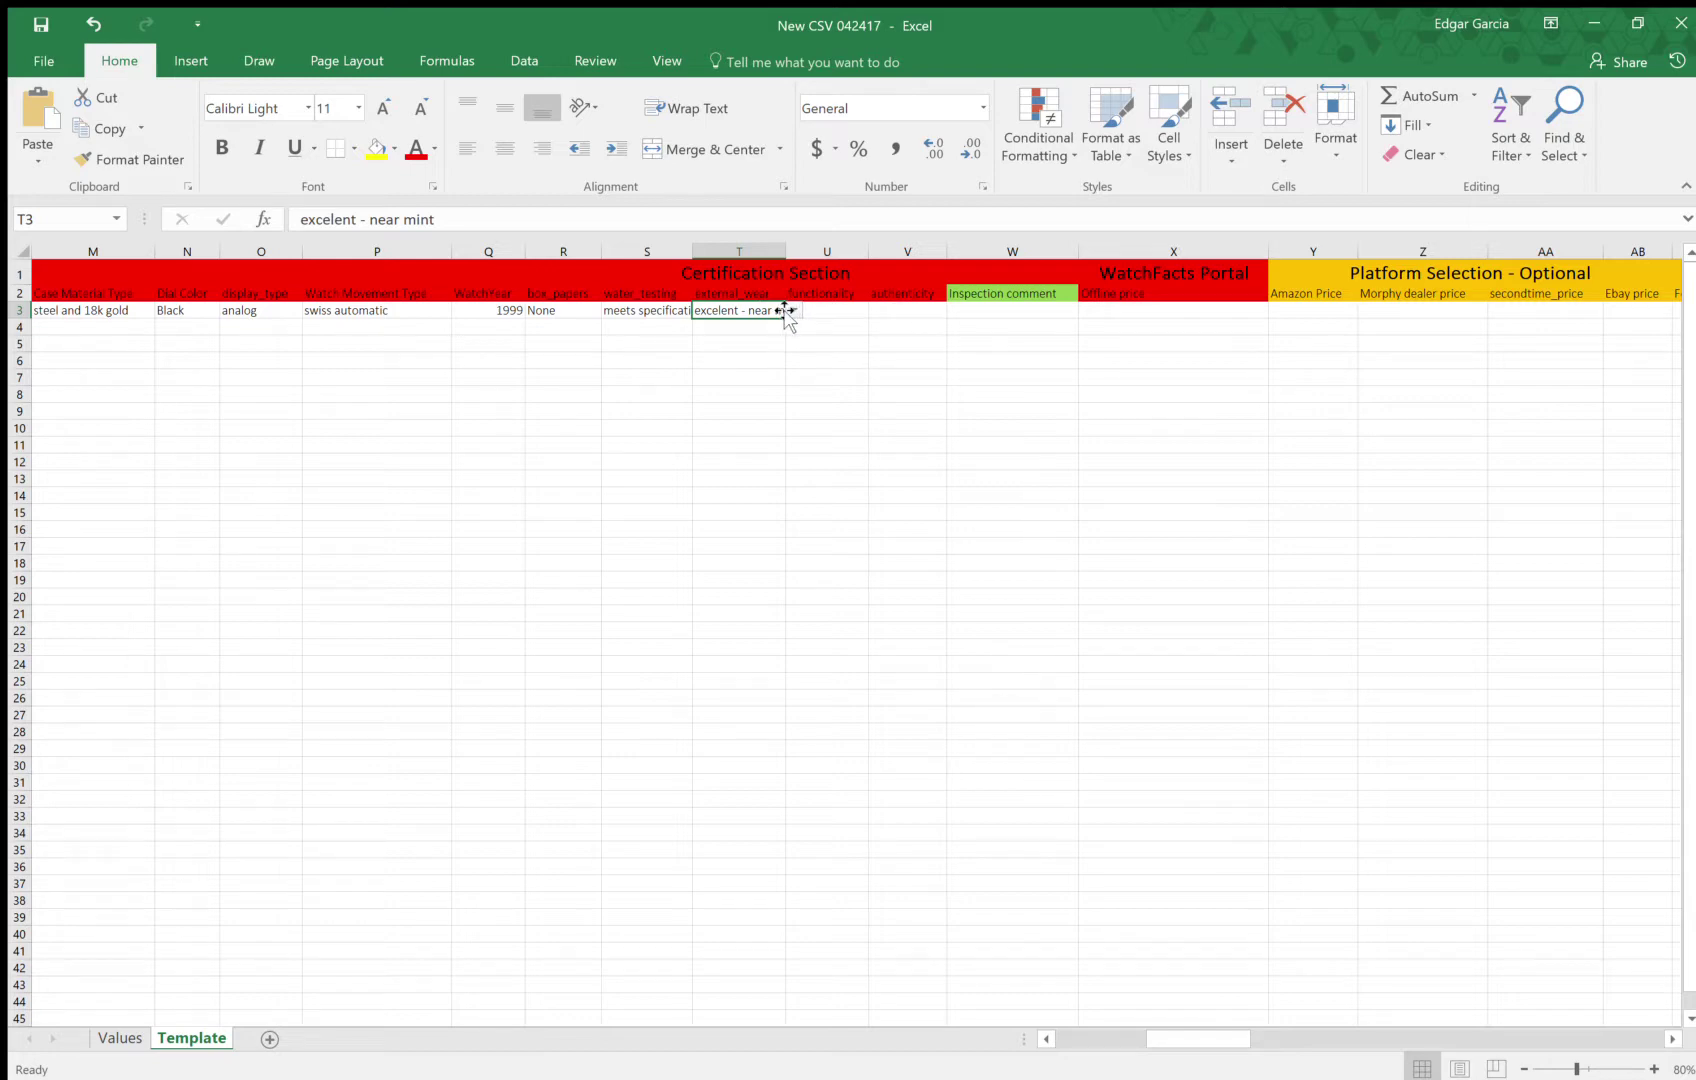
Widen column U, paste 'specifications satisfied' into U3, and widen column V
left_click(826, 308)
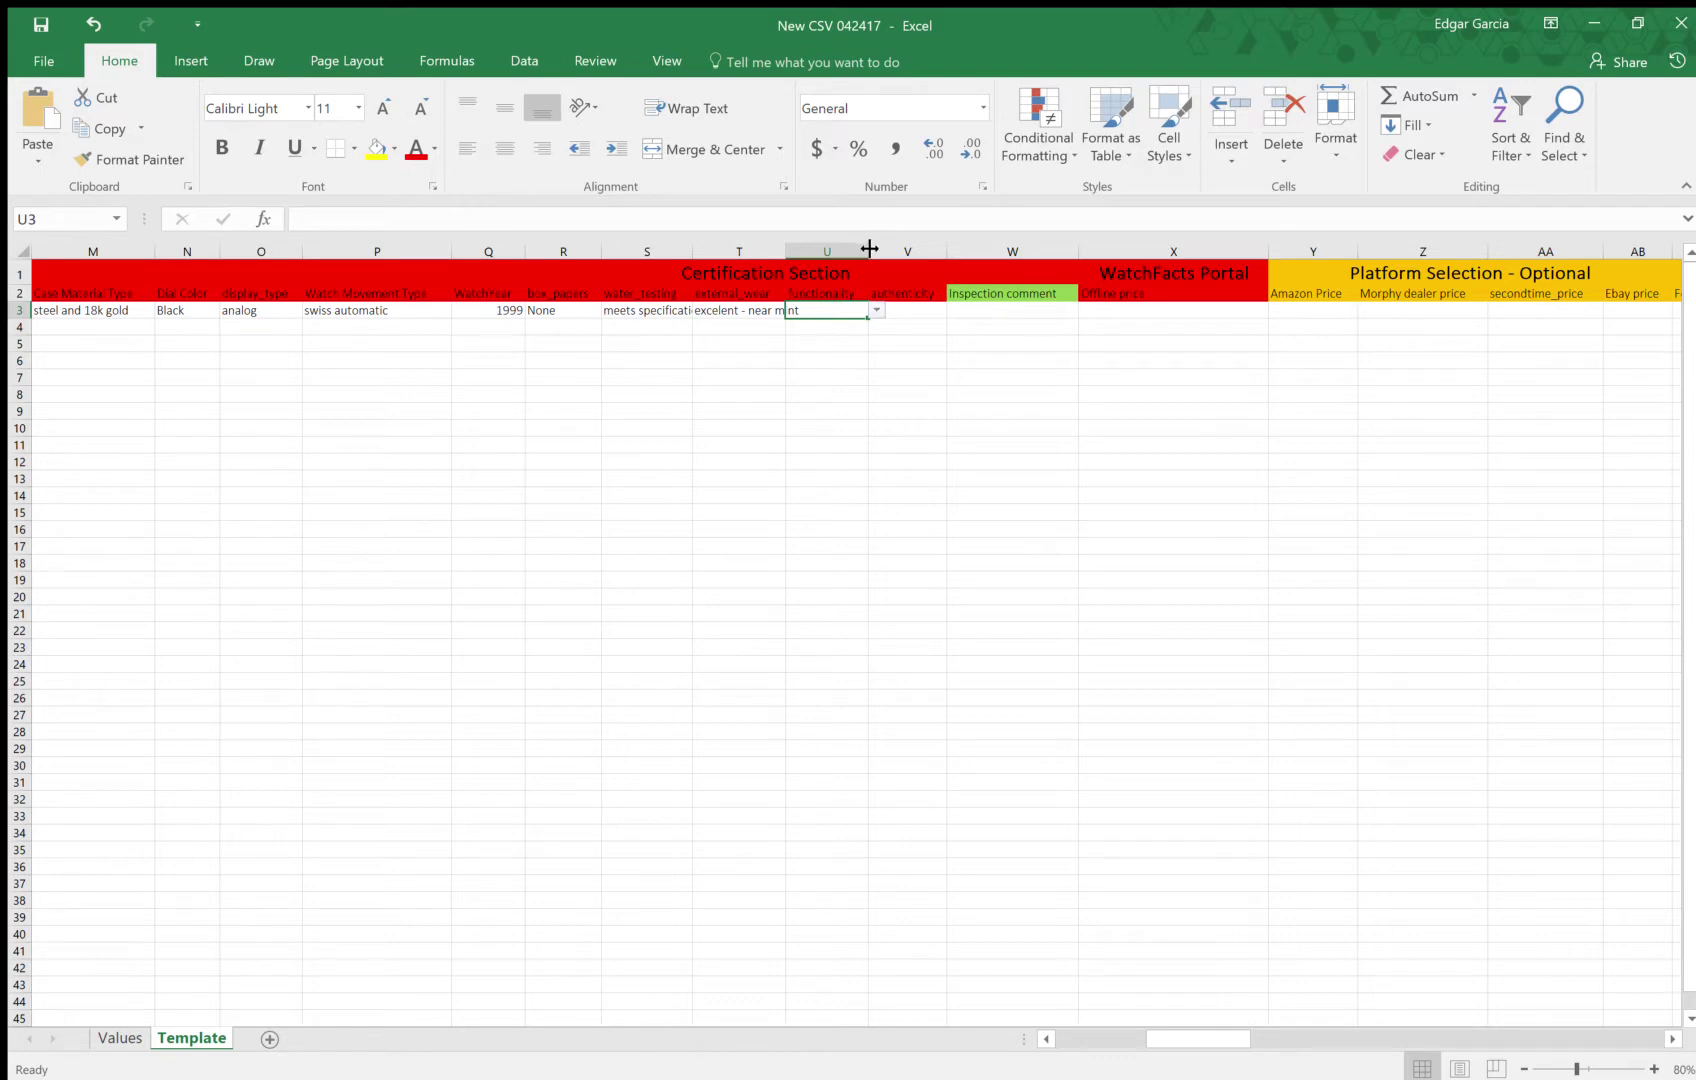
left_click_drag(868, 251, 997, 251)
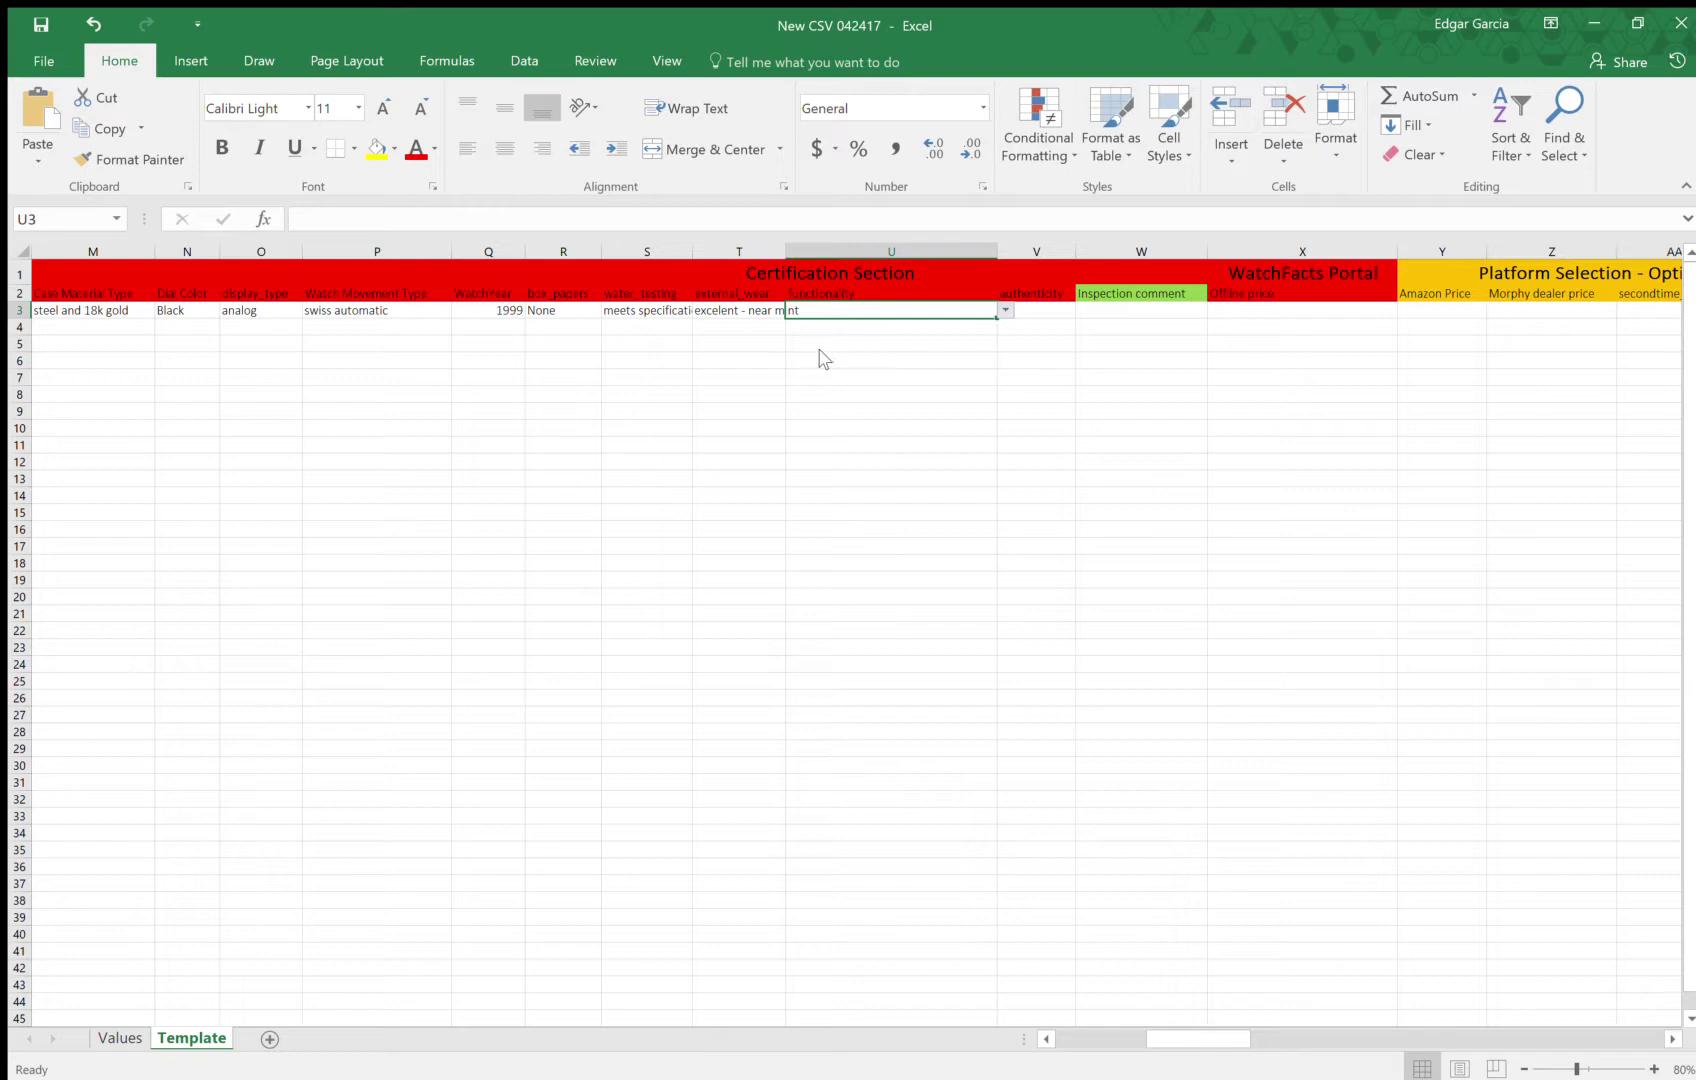
type("specifications satisfied")
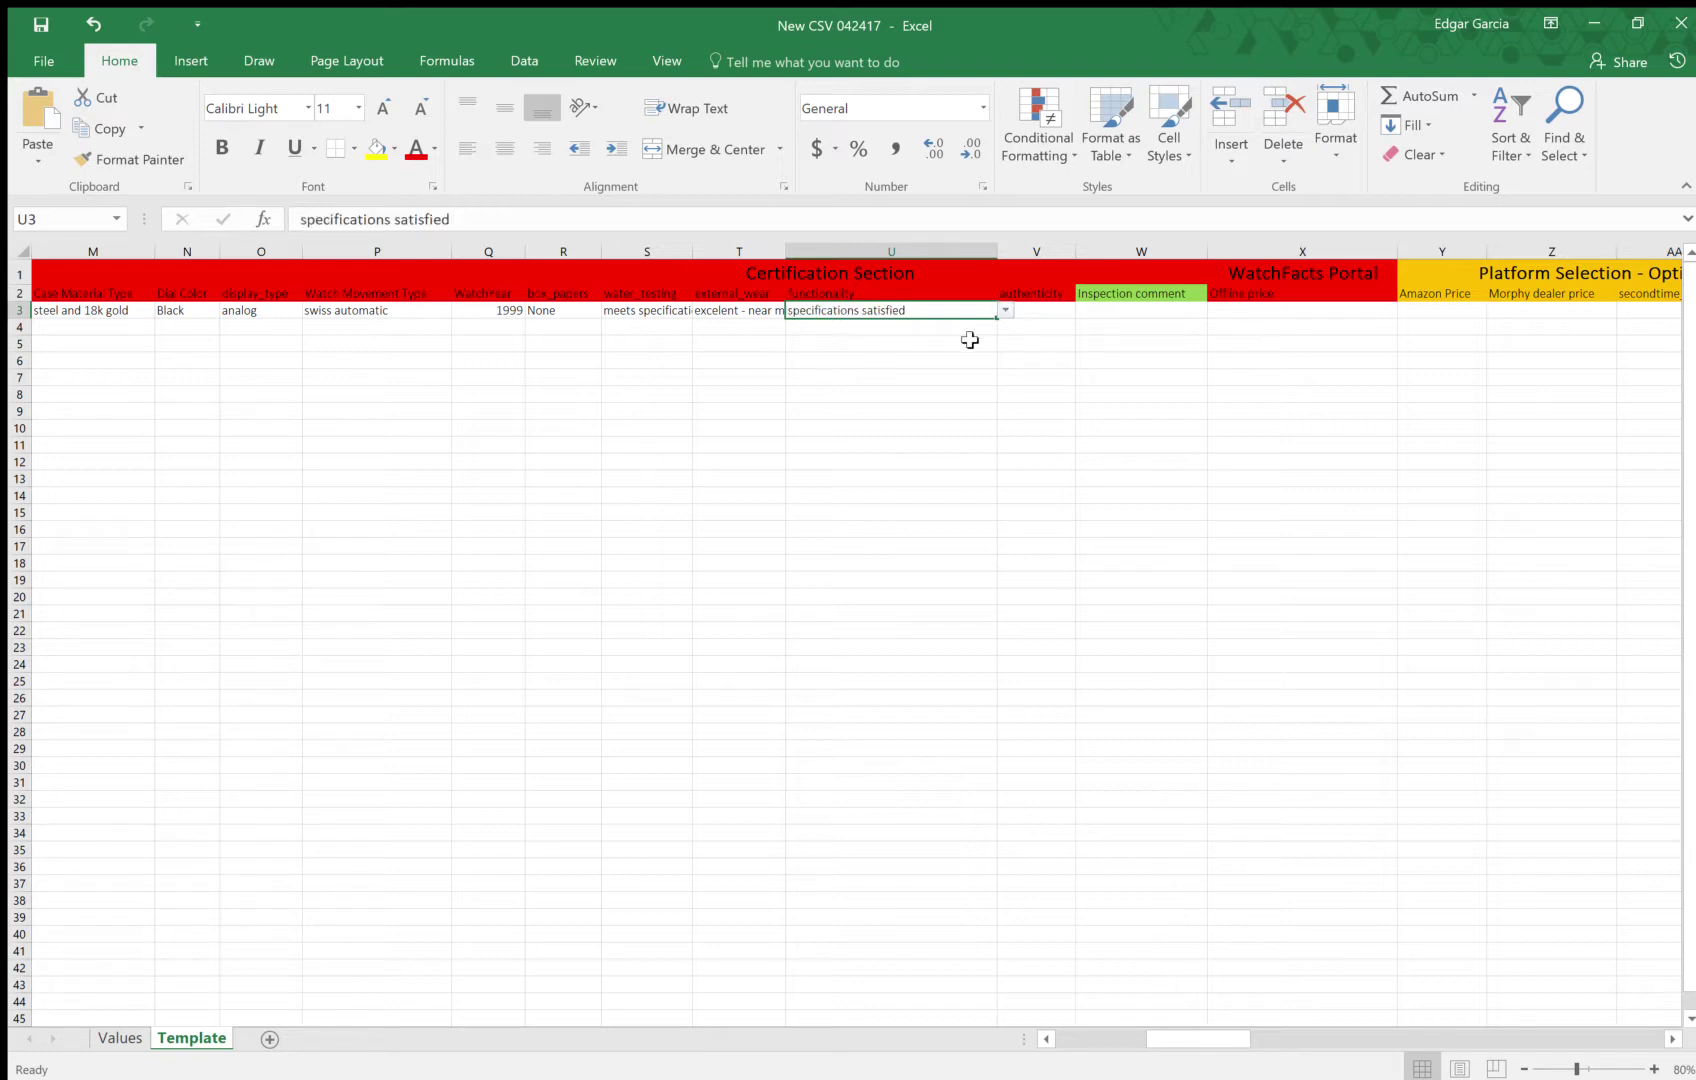
left_click(1052, 314)
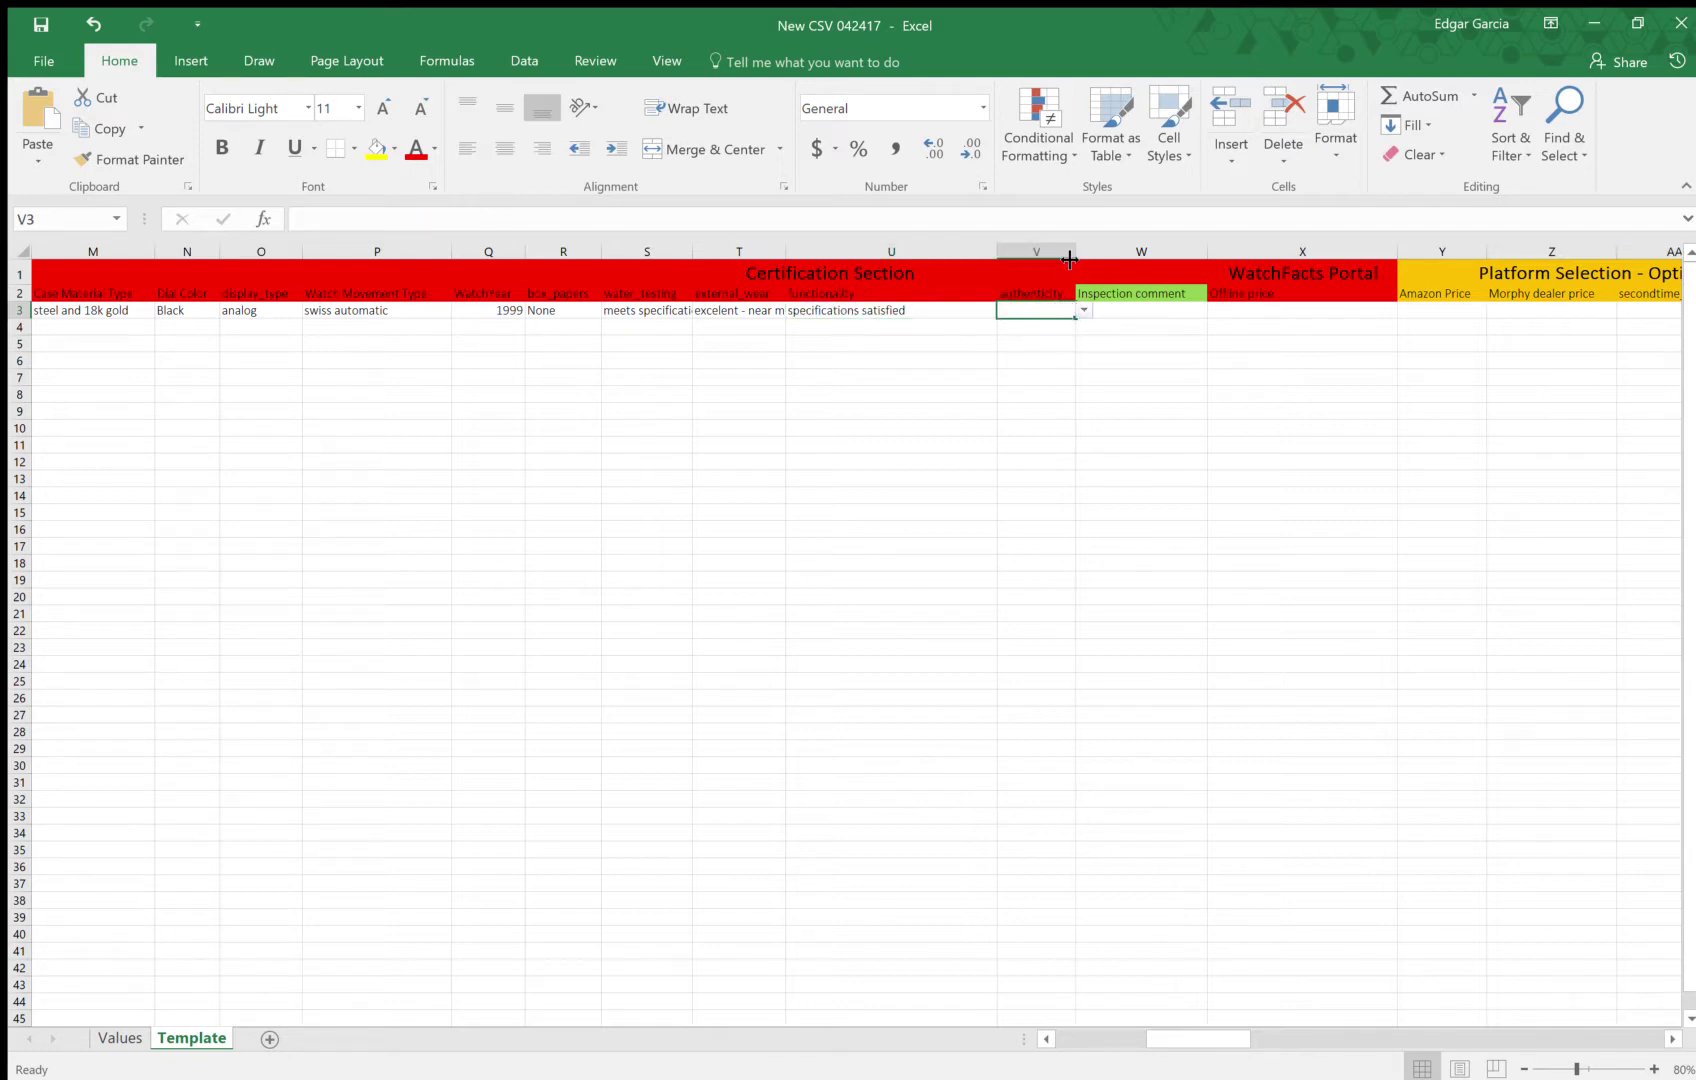
left_click_drag(1076, 252, 1233, 254)
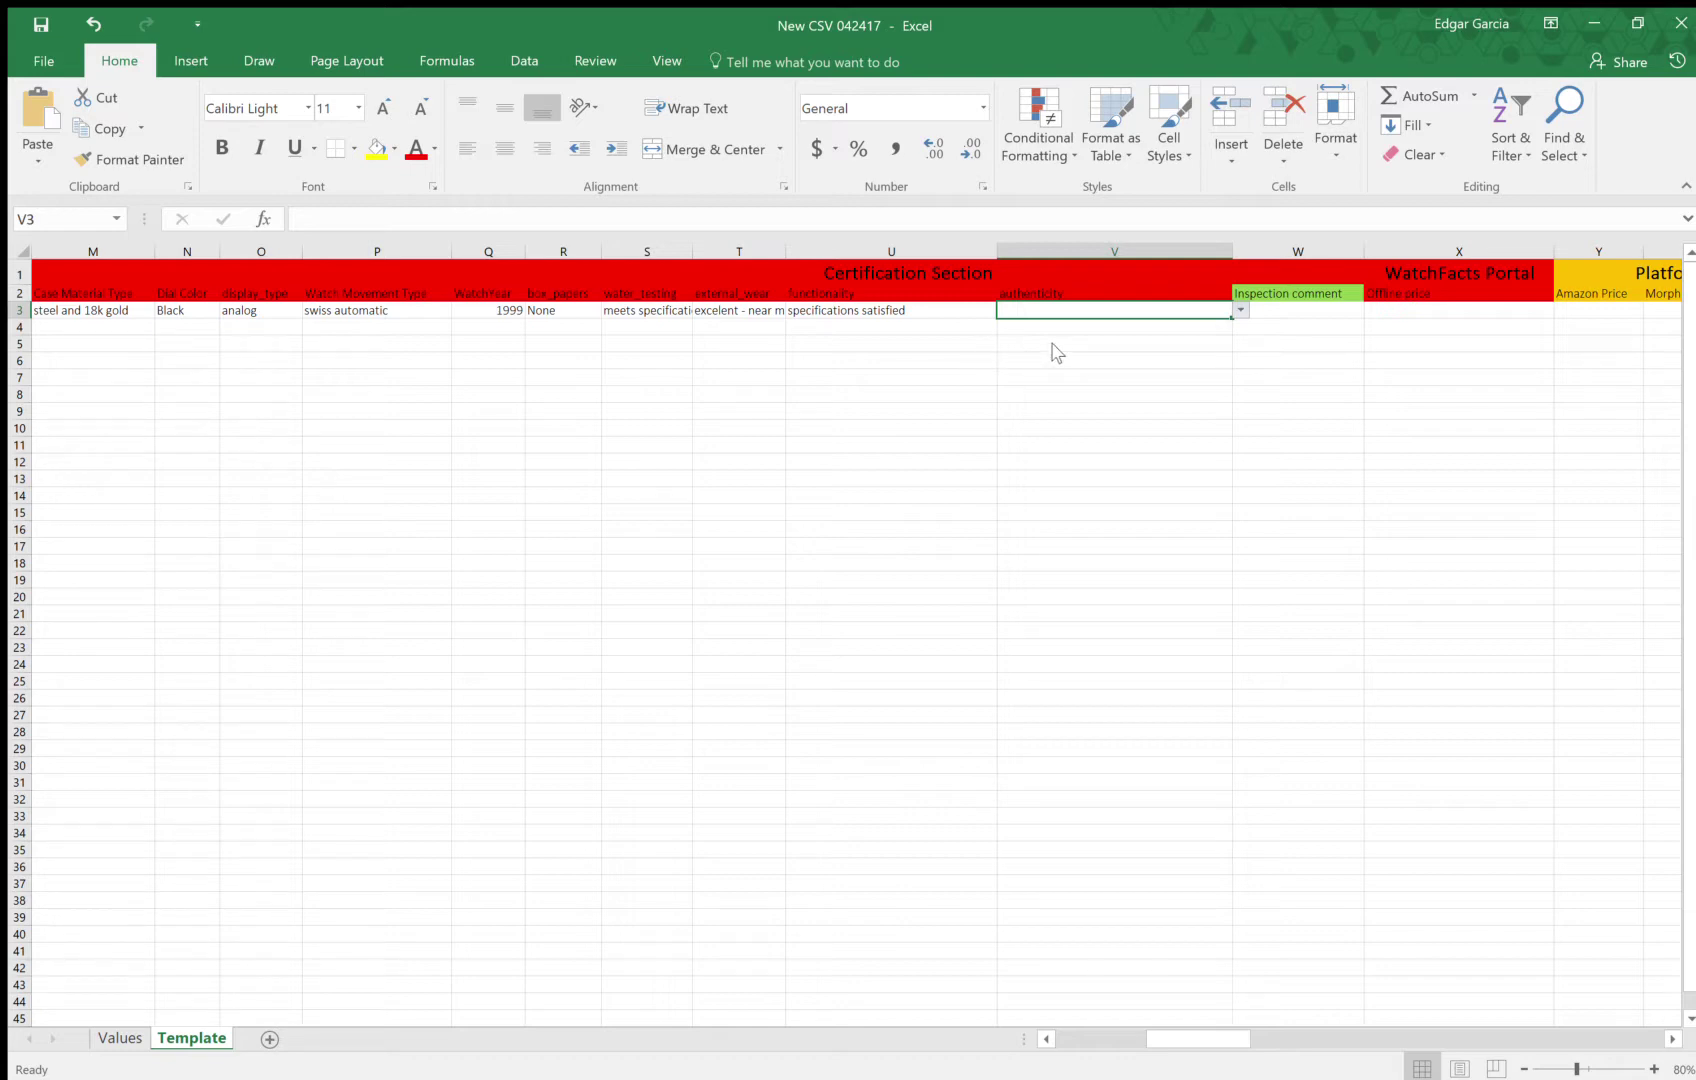
Enter 'original' as authenticity in V3, then discard the draft inspection comment in W3
type("original")
key("Tab")
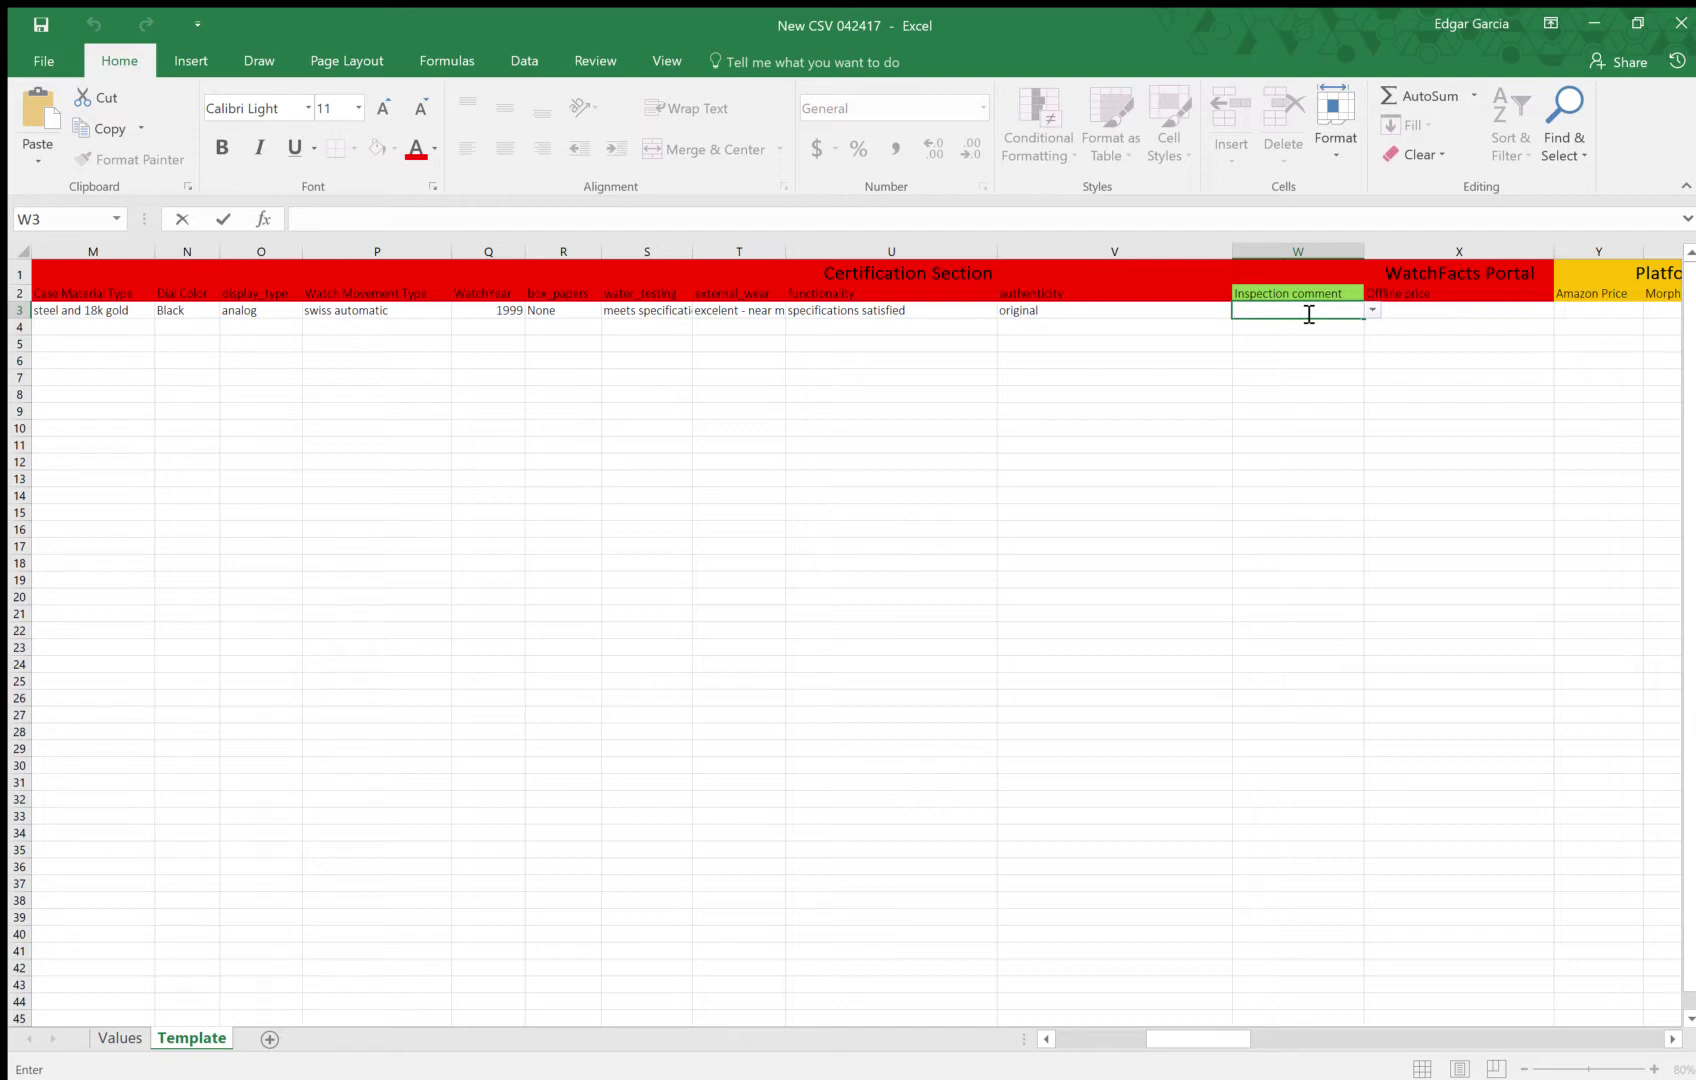
type("My")
key("BackSpace")
key("BackSpace")
type("Watch was recently")
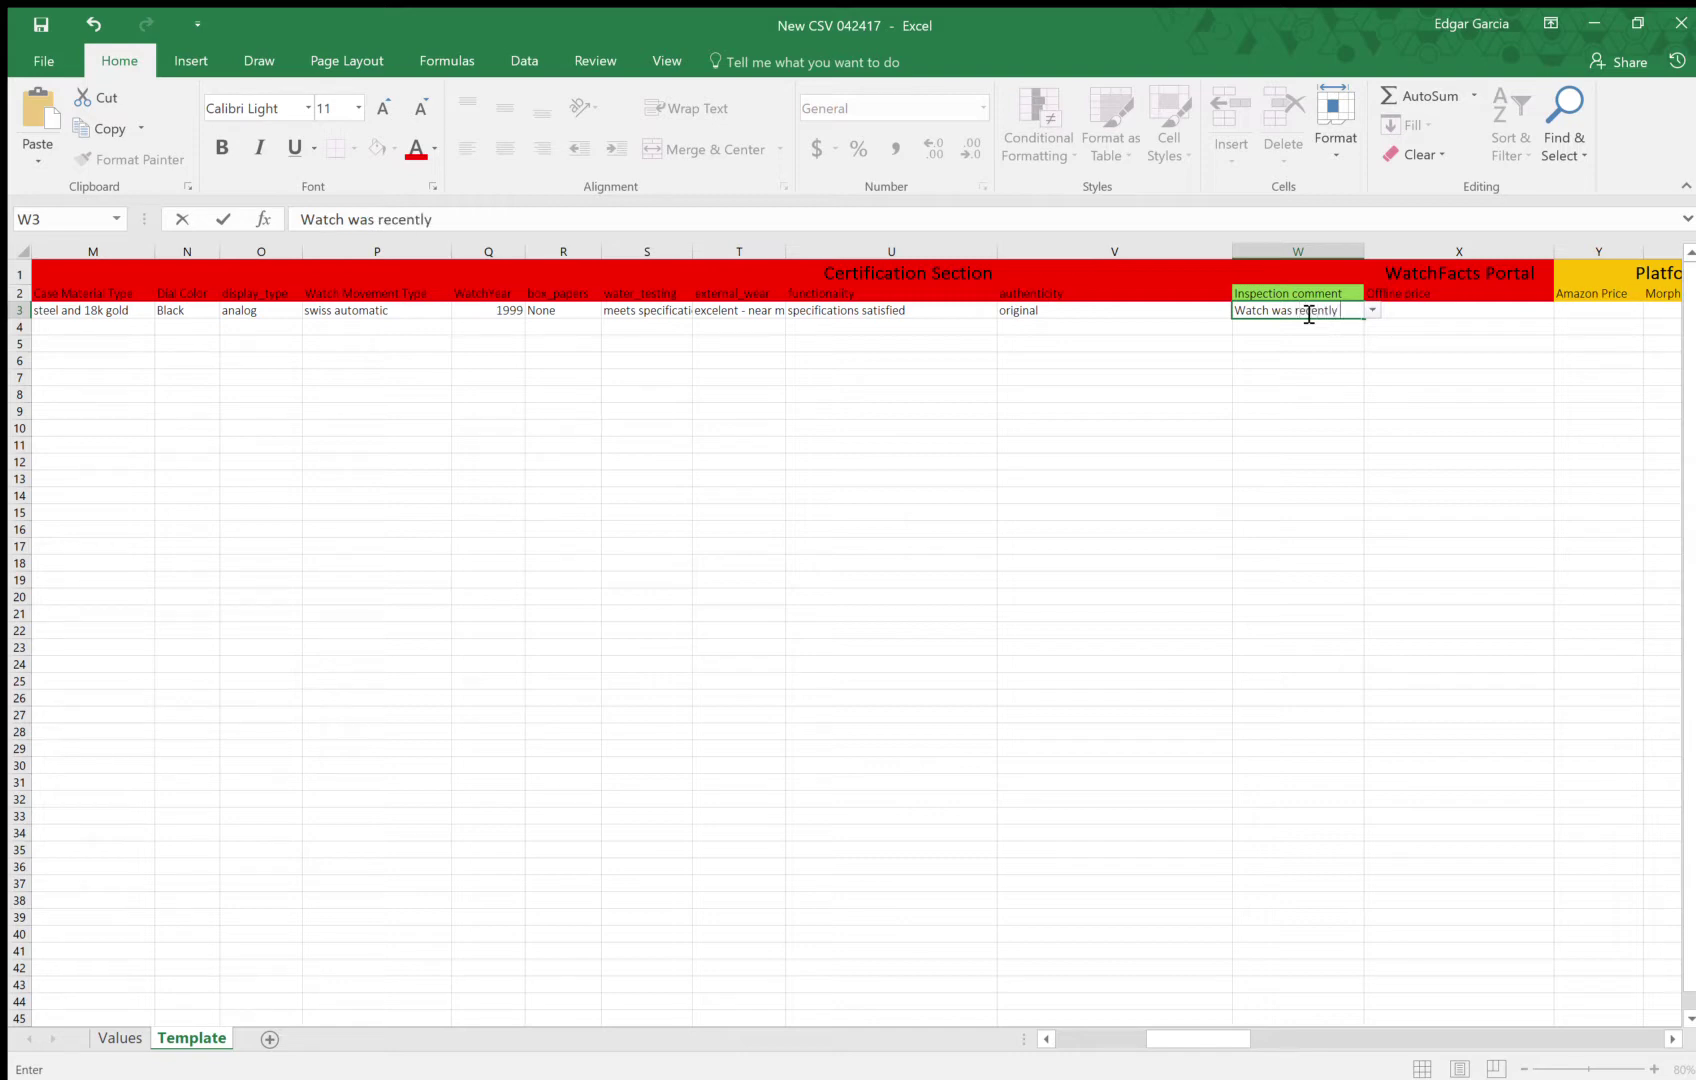
type(" serviced")
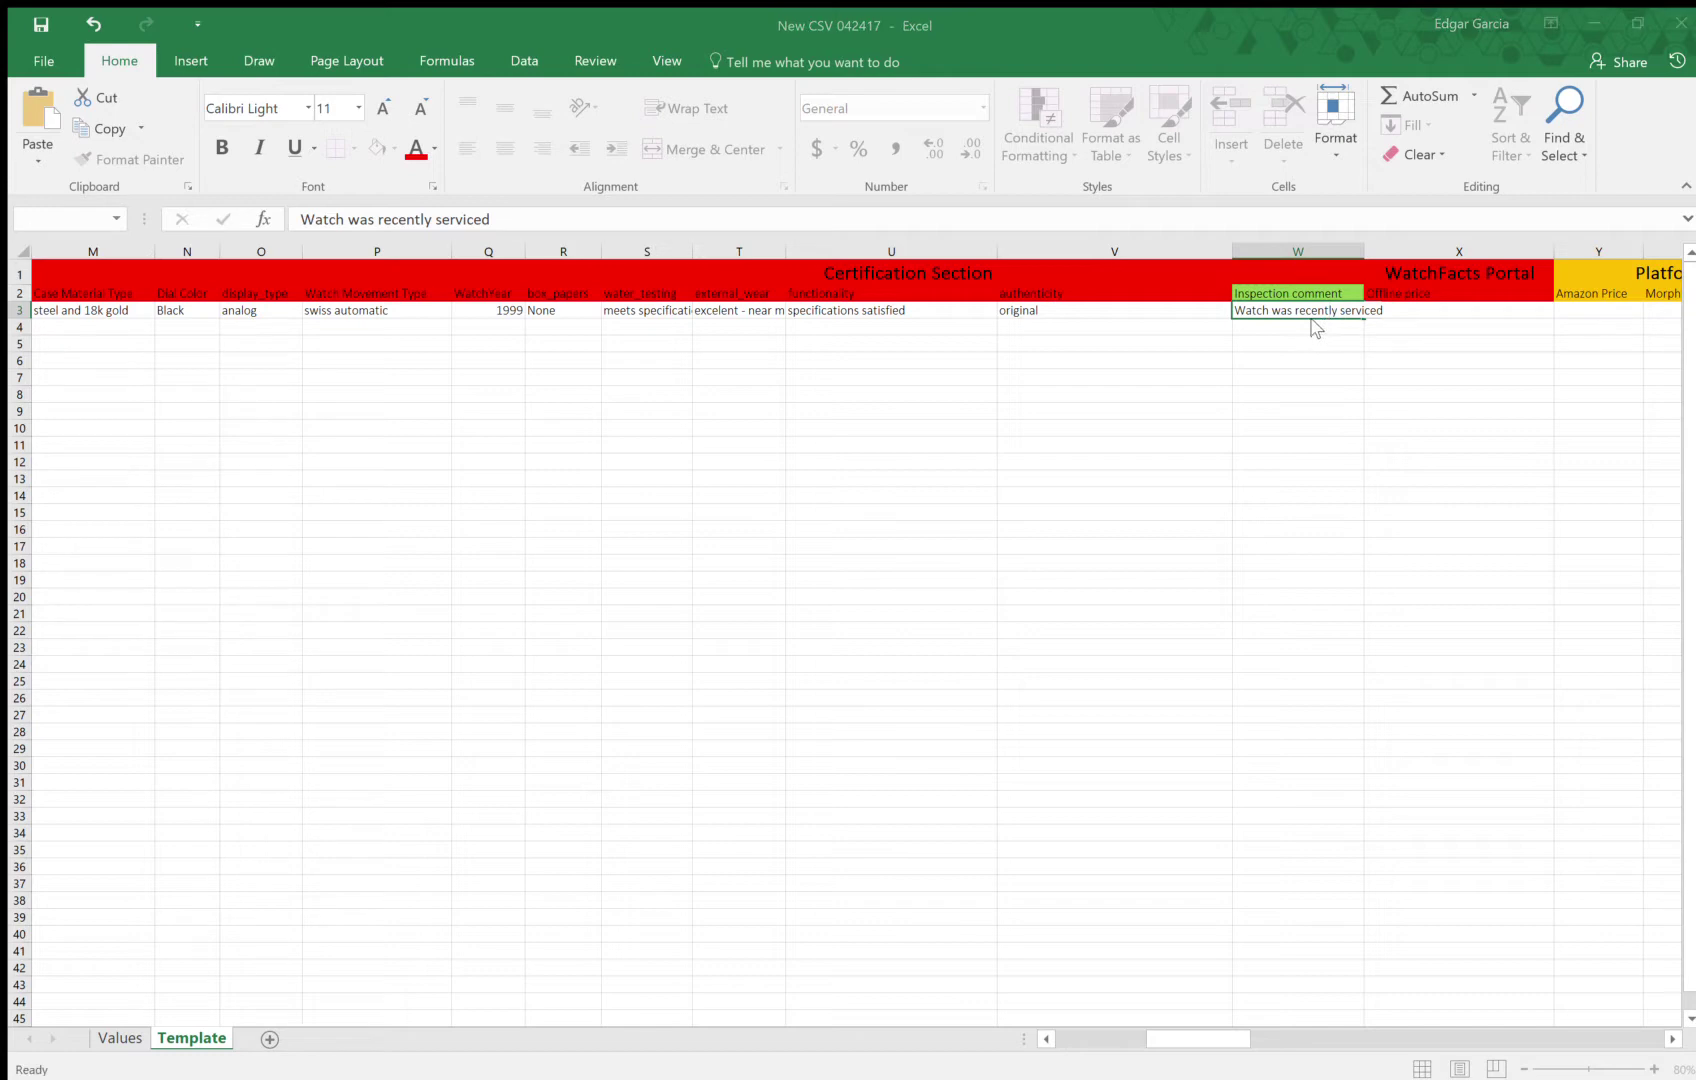
key("Escape")
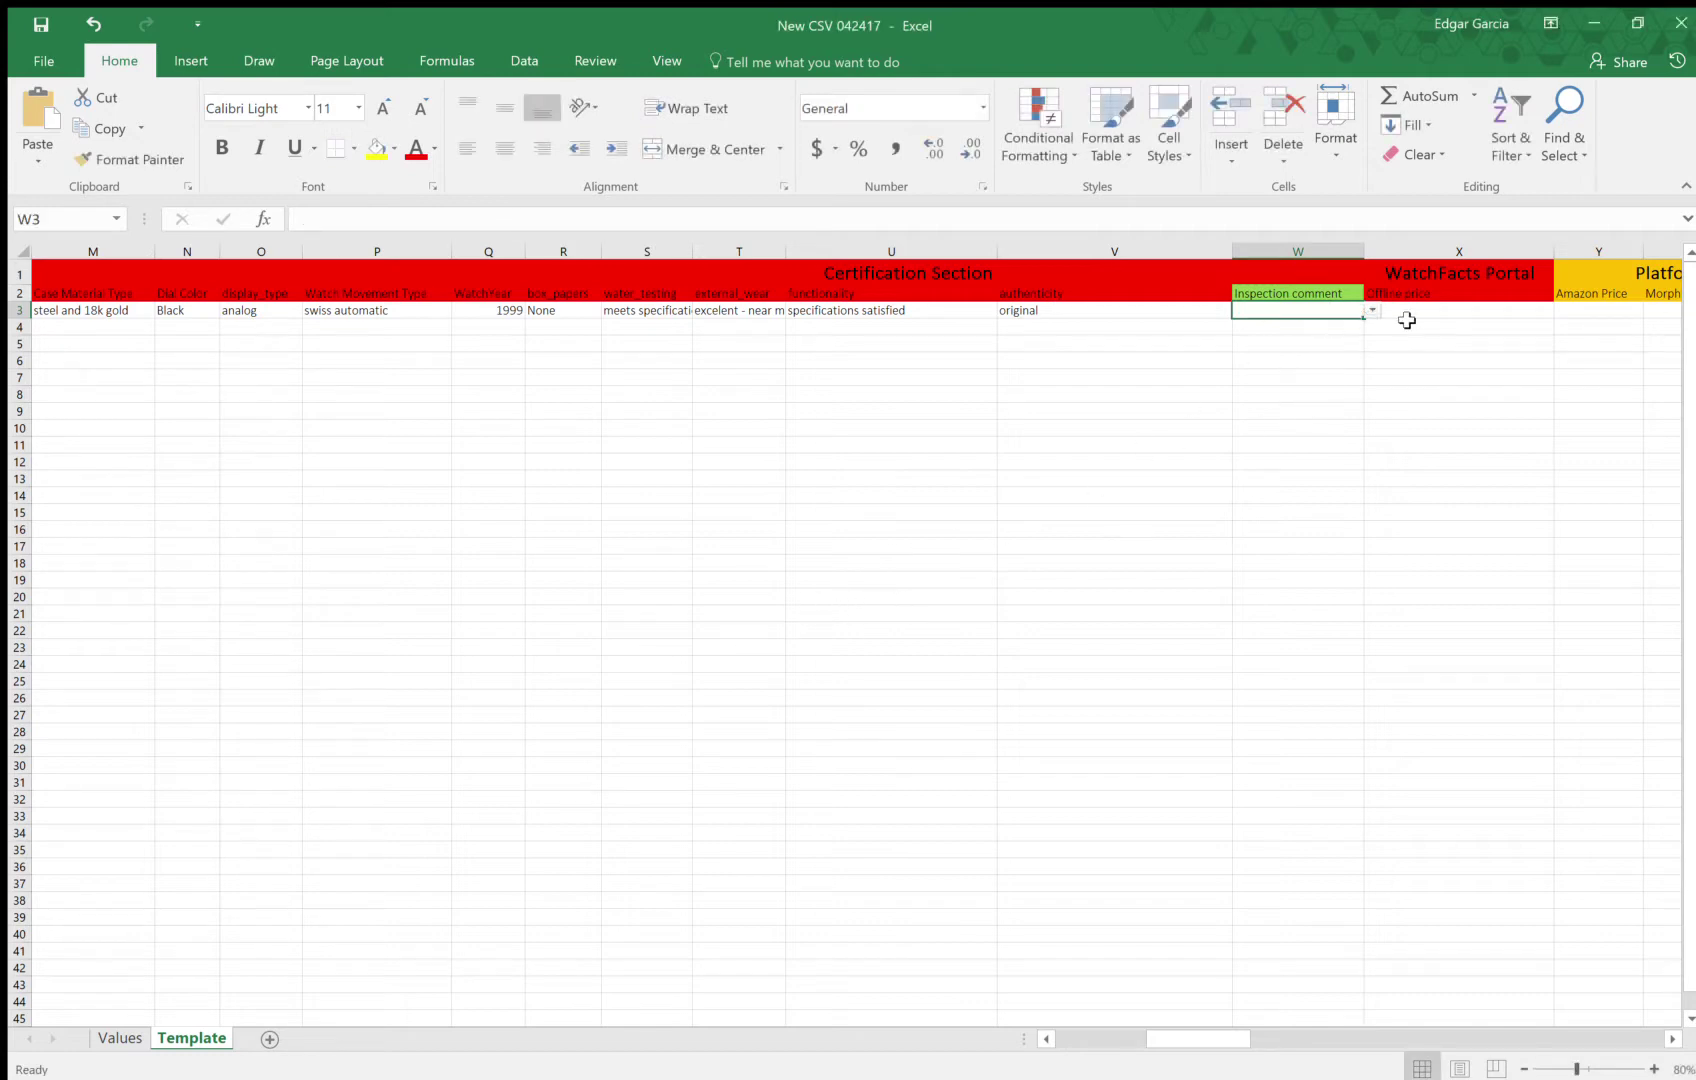
Enter a price of 9000 in cell X3
key("Right")
key("Right")
key("Right")
key("Right")
key("Right")
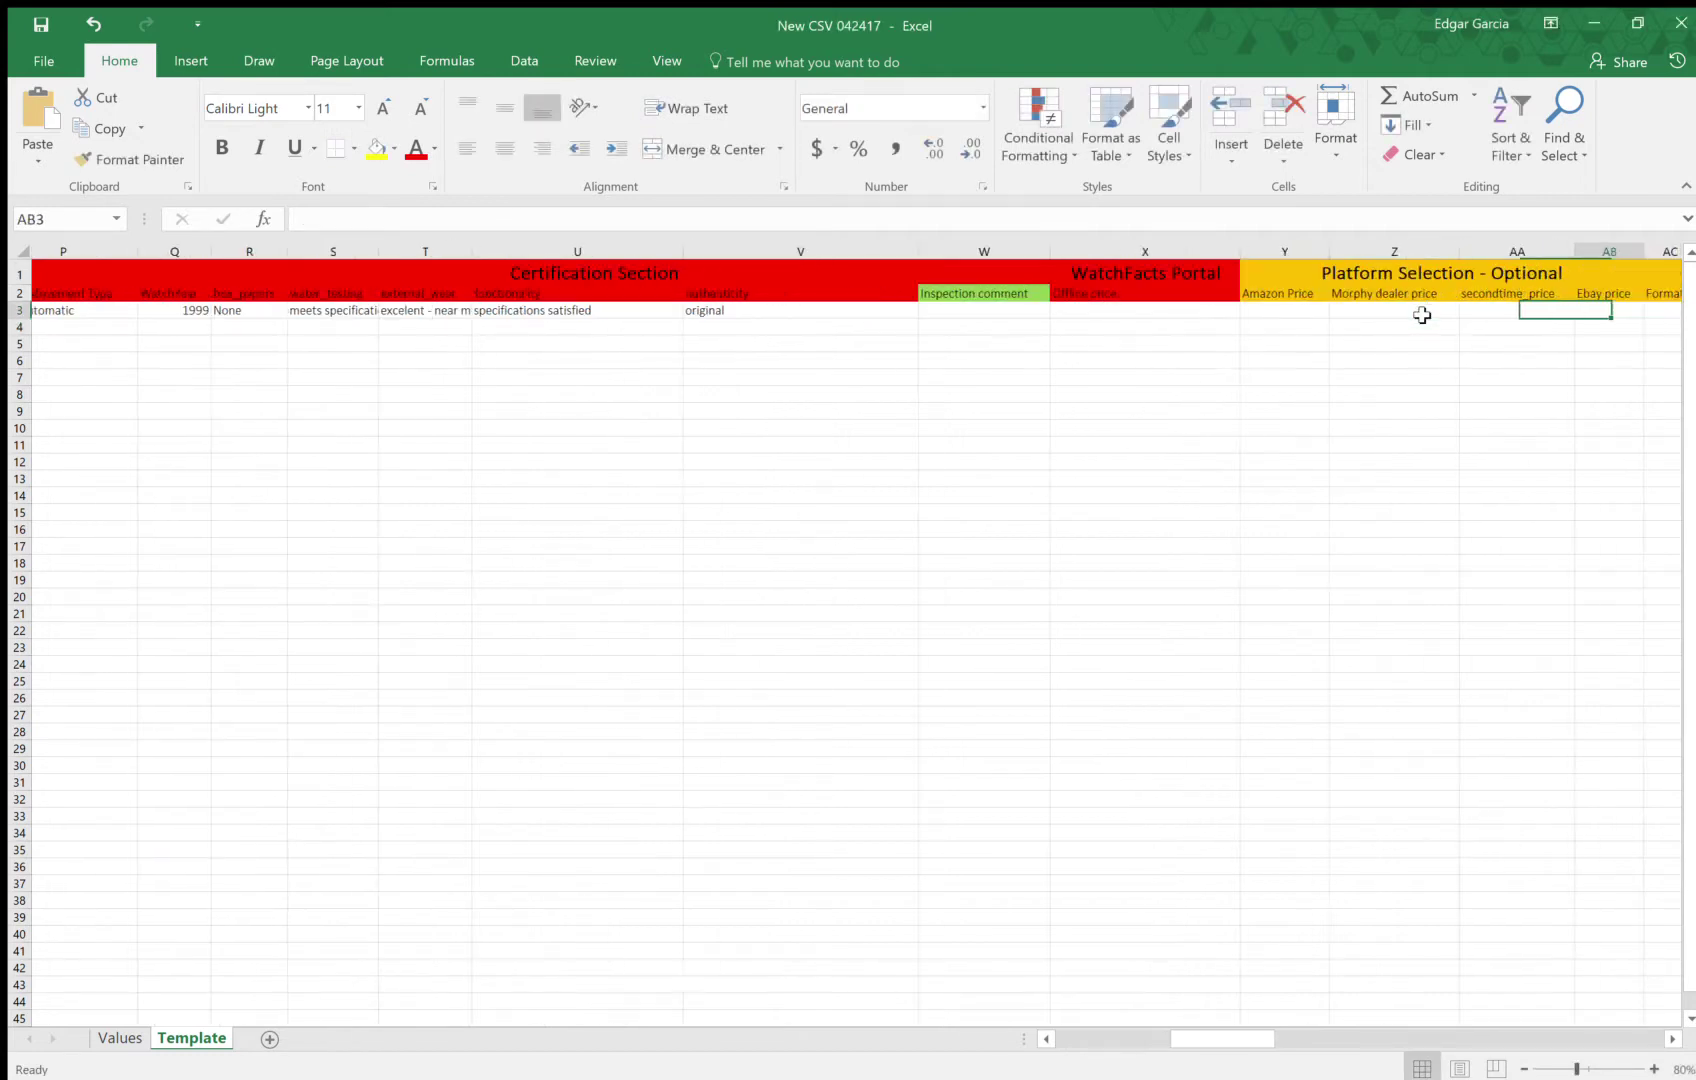
key("Right")
key("Right")
key("Right")
key("Right")
key("Right")
key("Right")
key("Right")
key("Right")
key("Right")
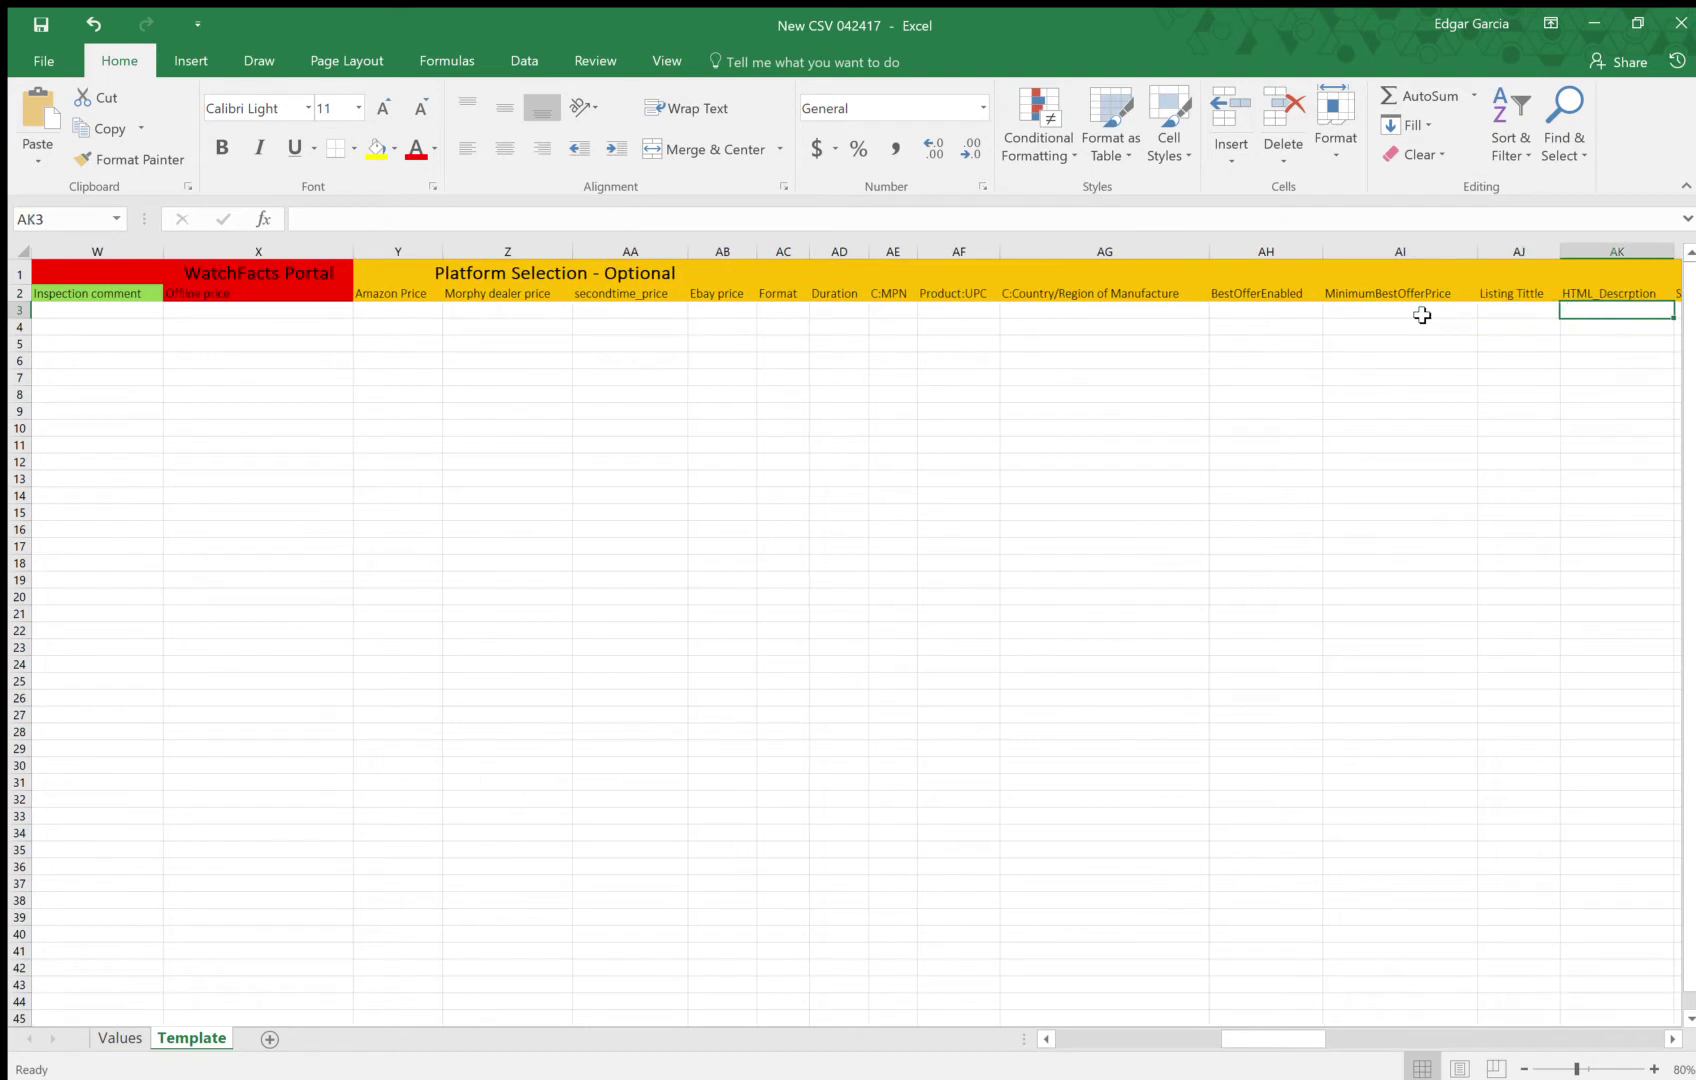
key("Left")
key("Left")
key("Left")
key("Left")
key("Left")
key("Left")
key("Left")
key("Left")
key("Left")
key("Left")
key("Left")
key("Left")
key("Left")
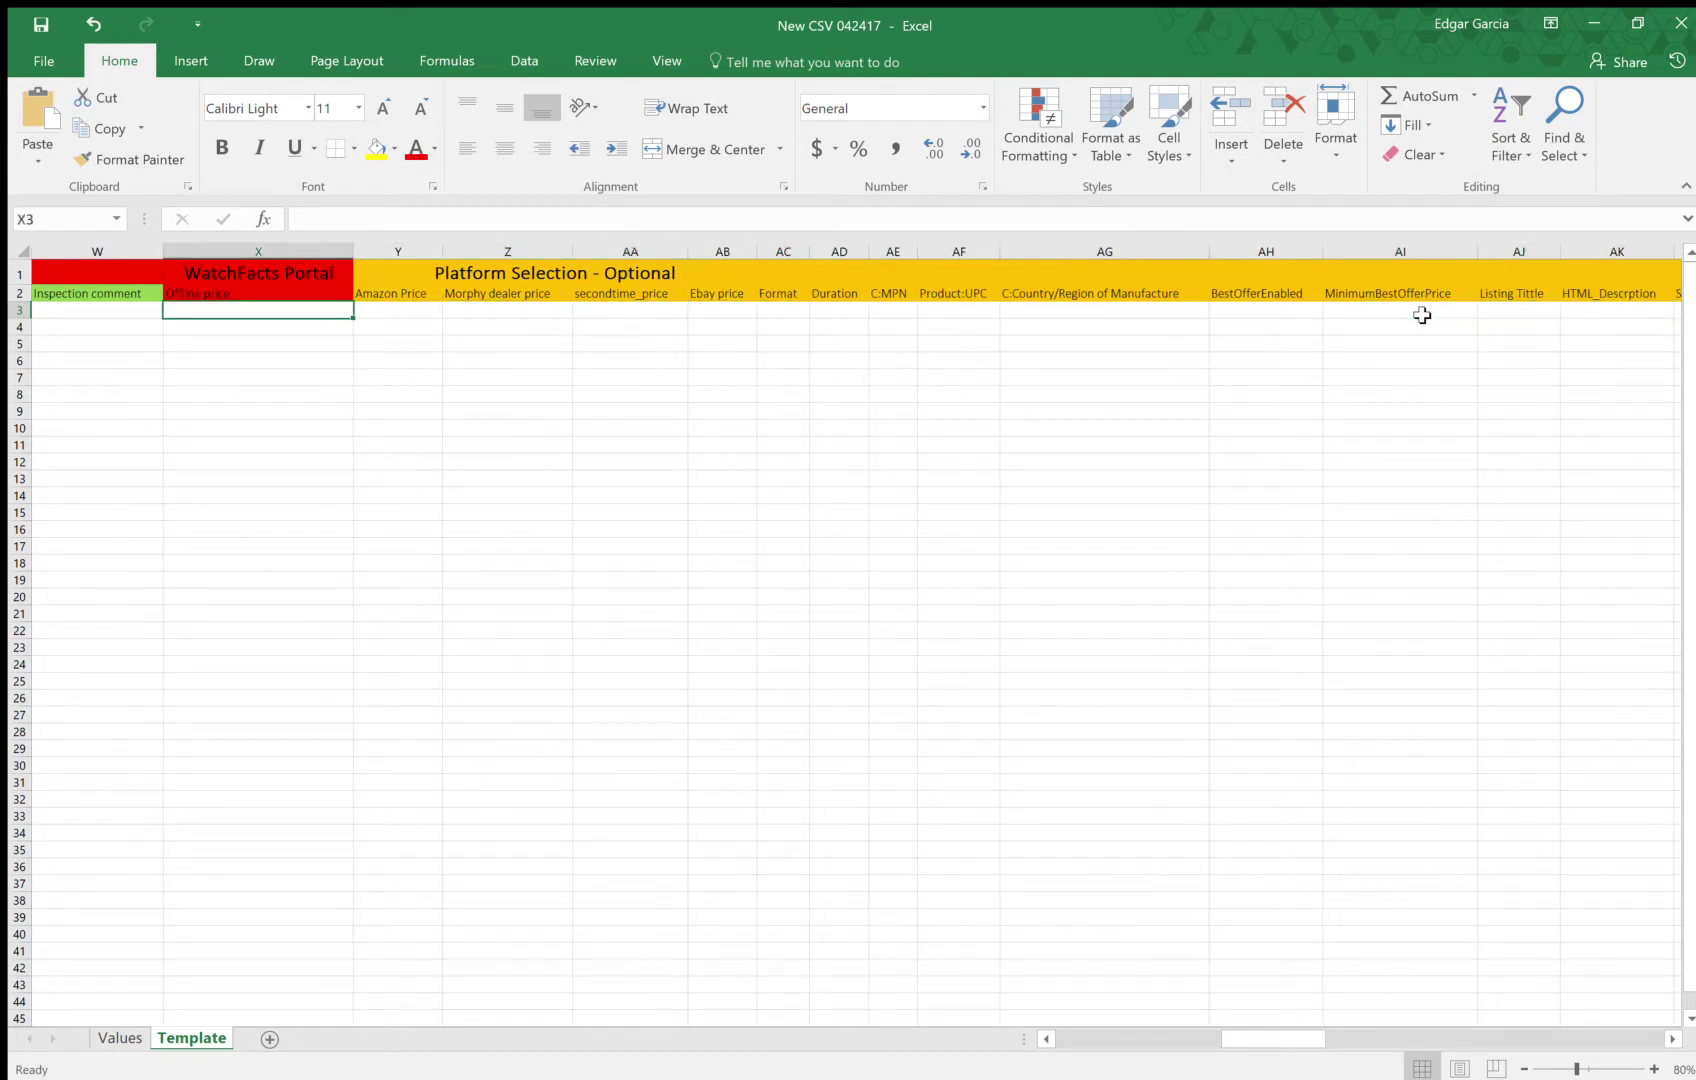
left_click(88, 311)
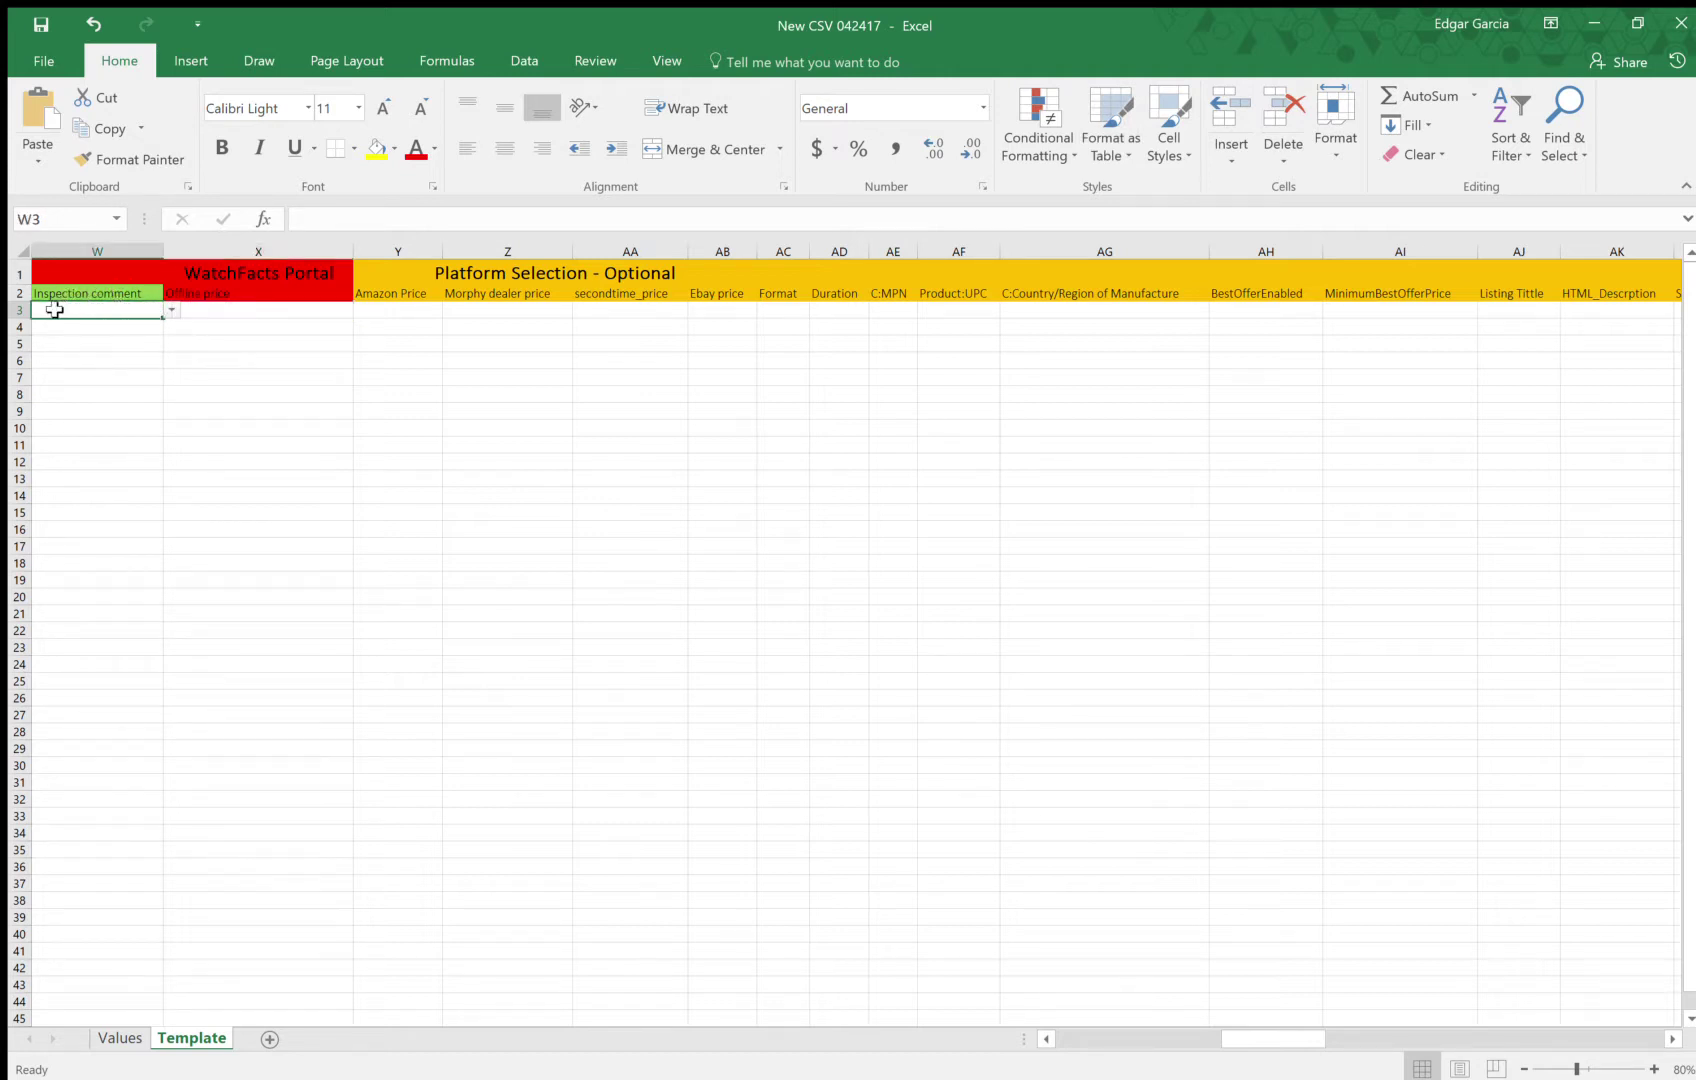
left_click(243, 312)
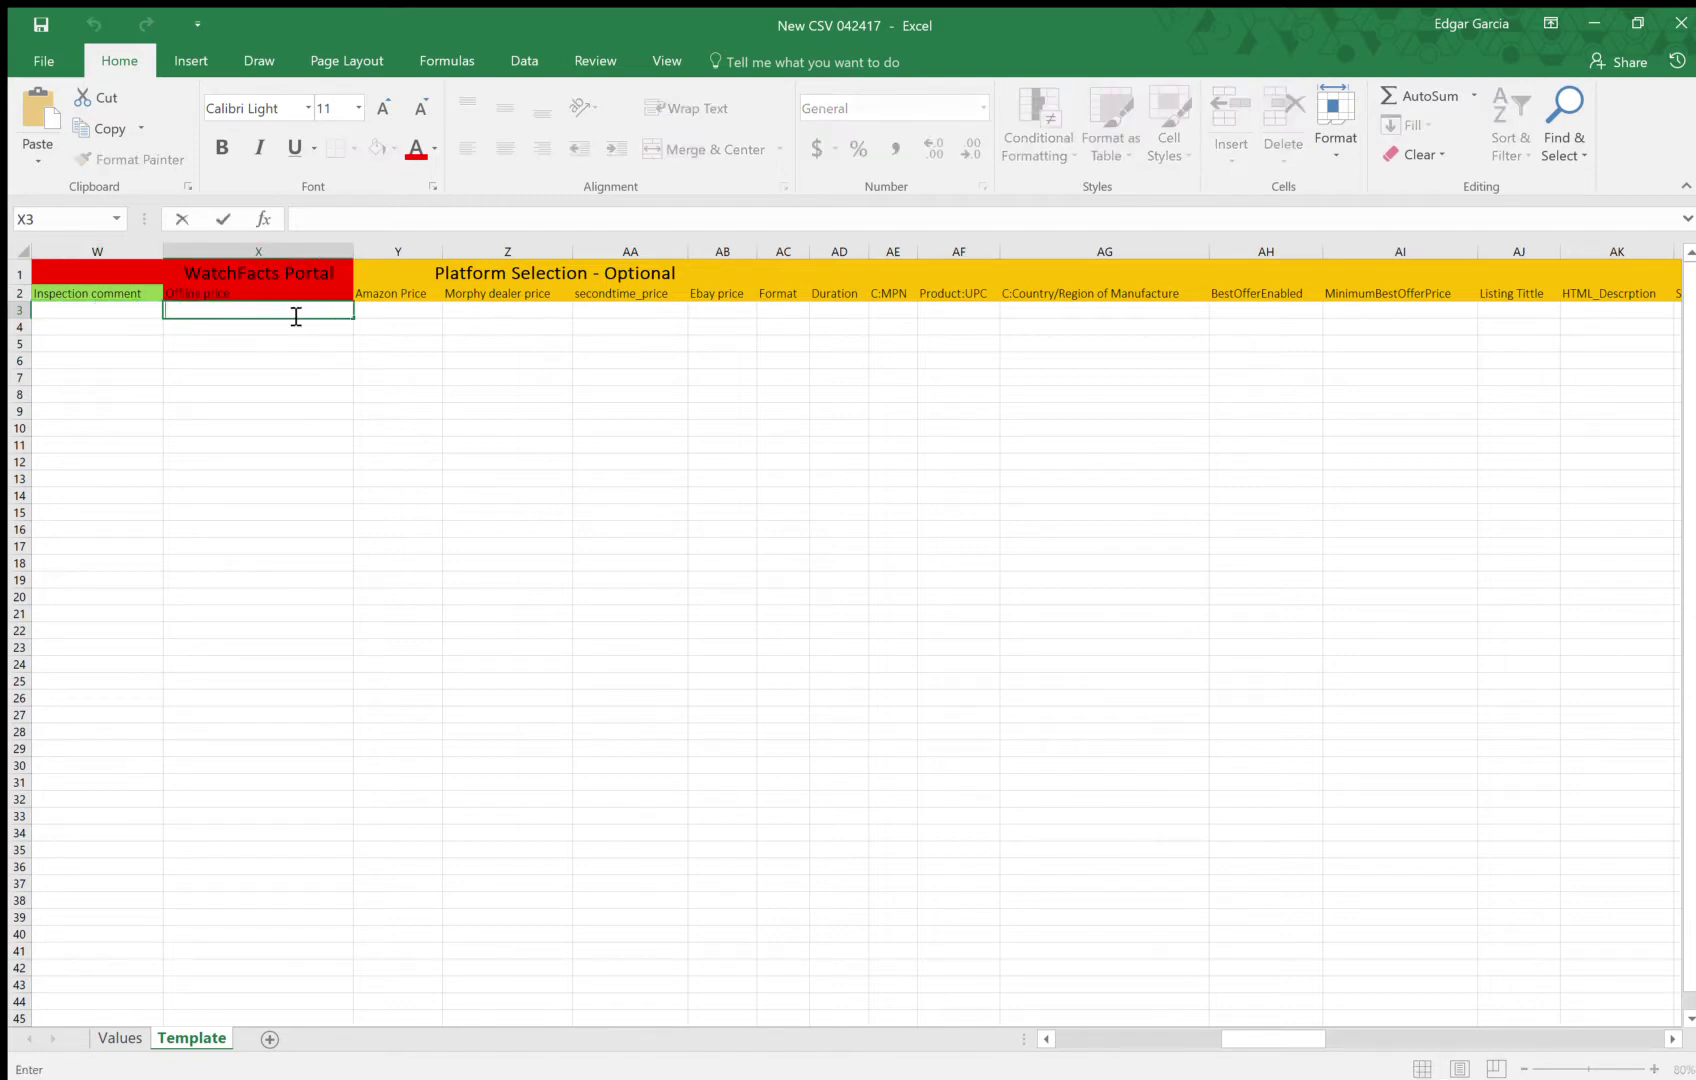
type("9000")
Enter 9500 as the Amazon Price in Y3
left_click(418, 310)
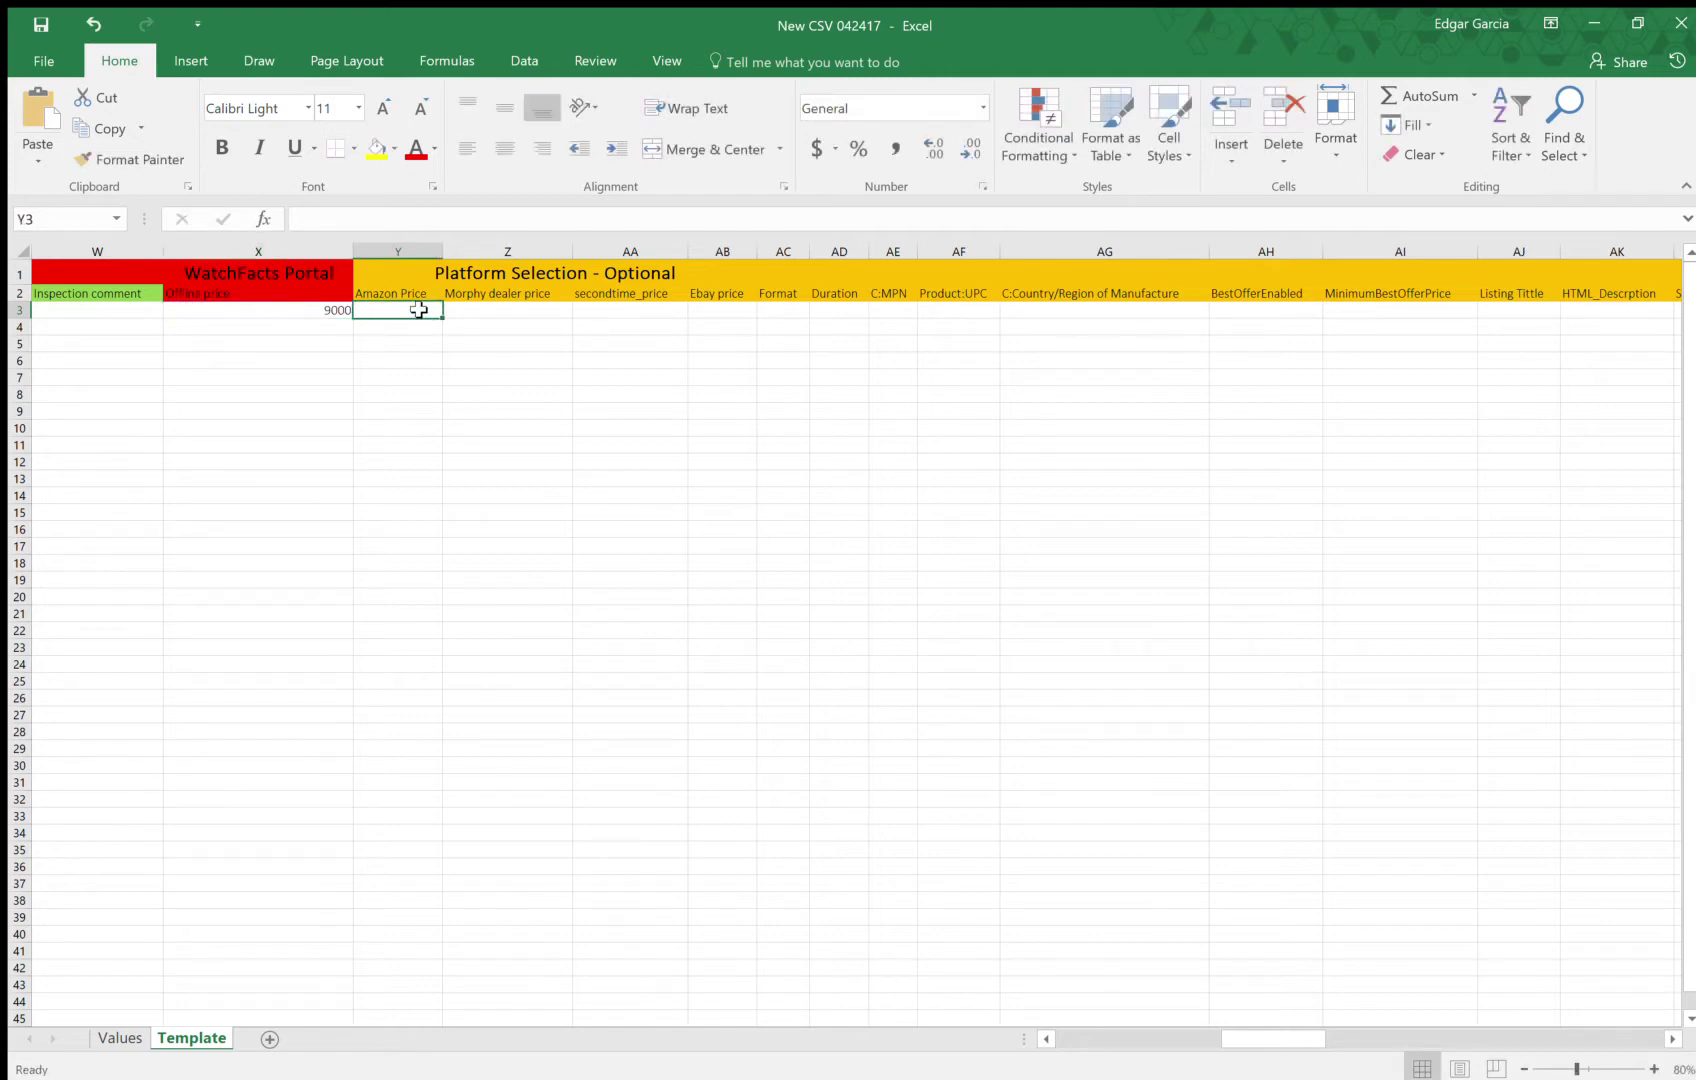
type("9500")
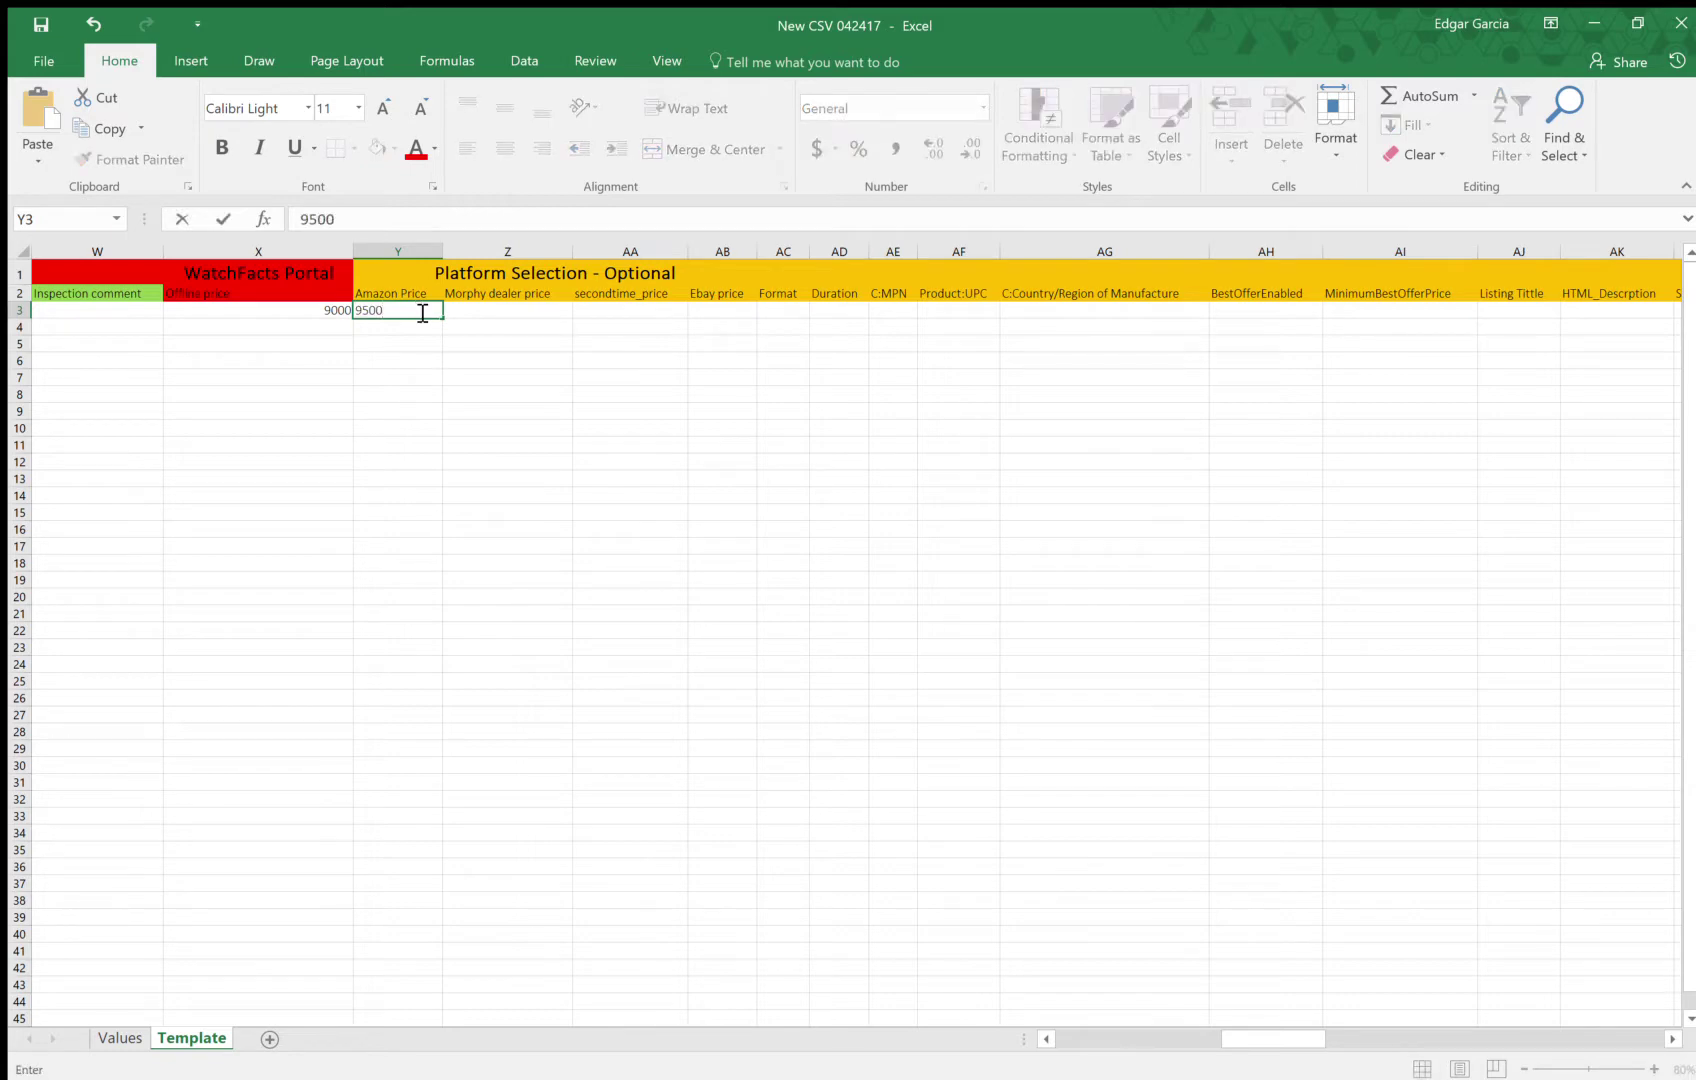
left_click(481, 306)
left_click(537, 273)
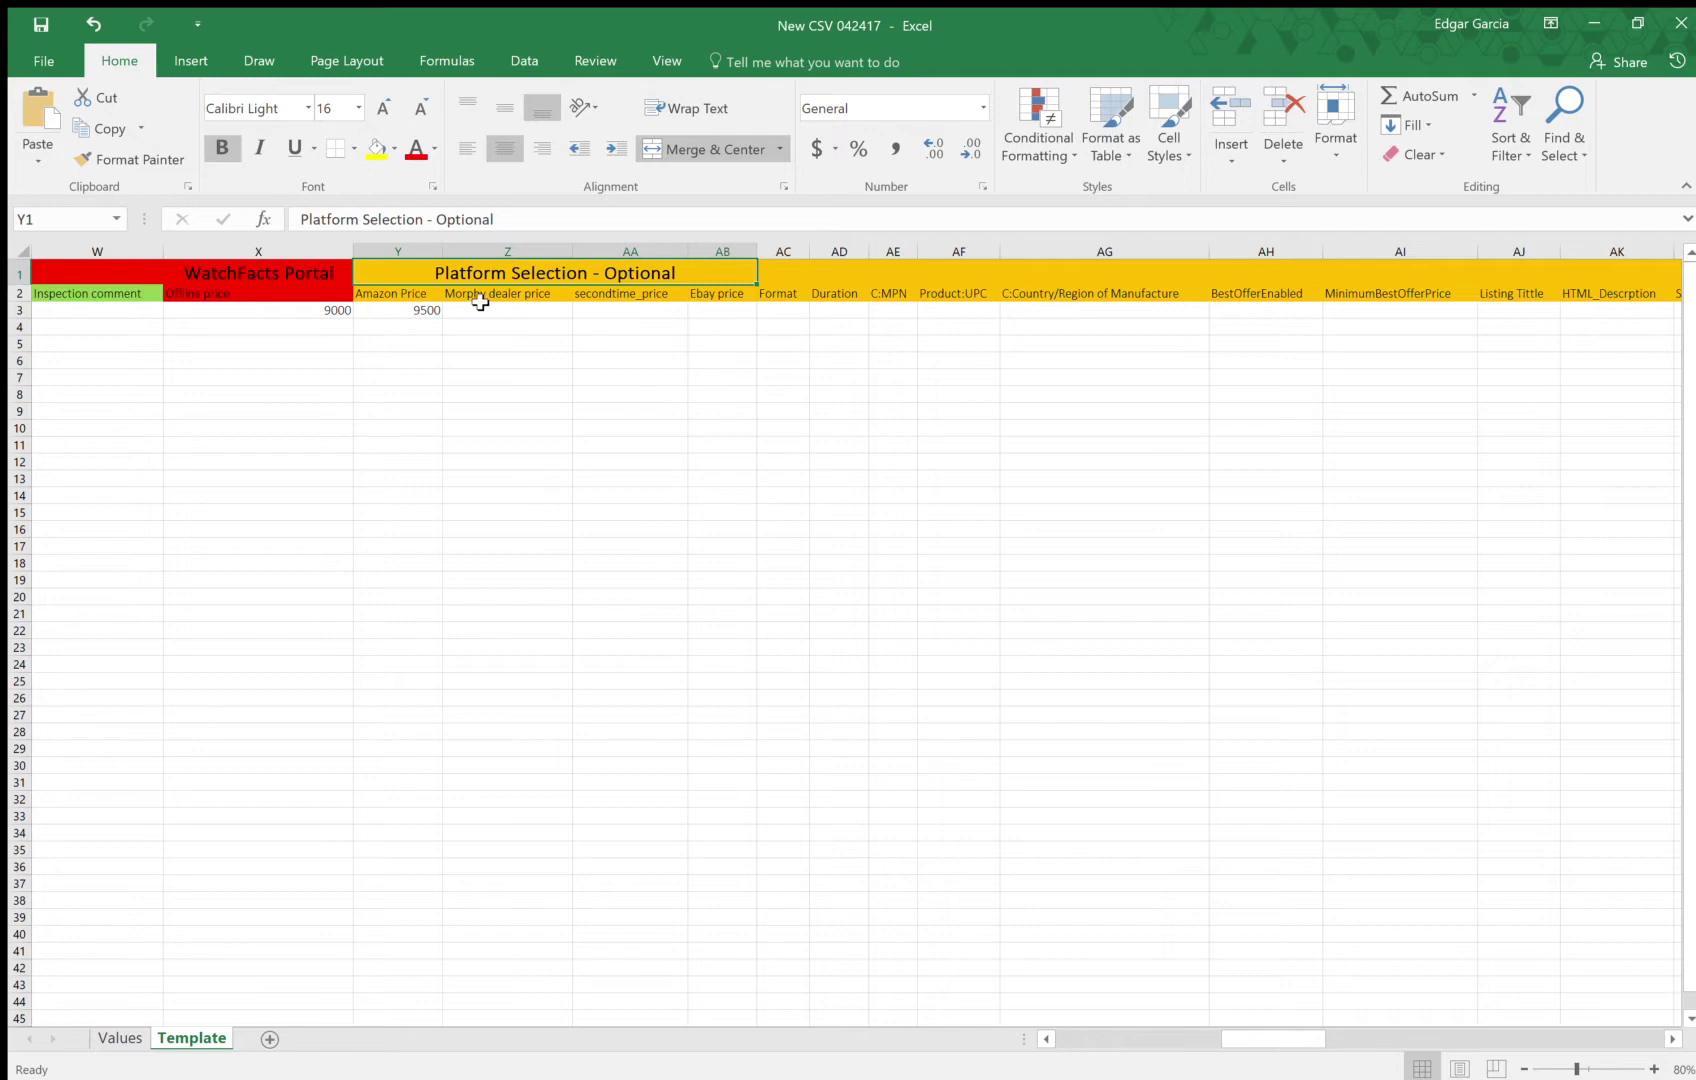
left_click(422, 310)
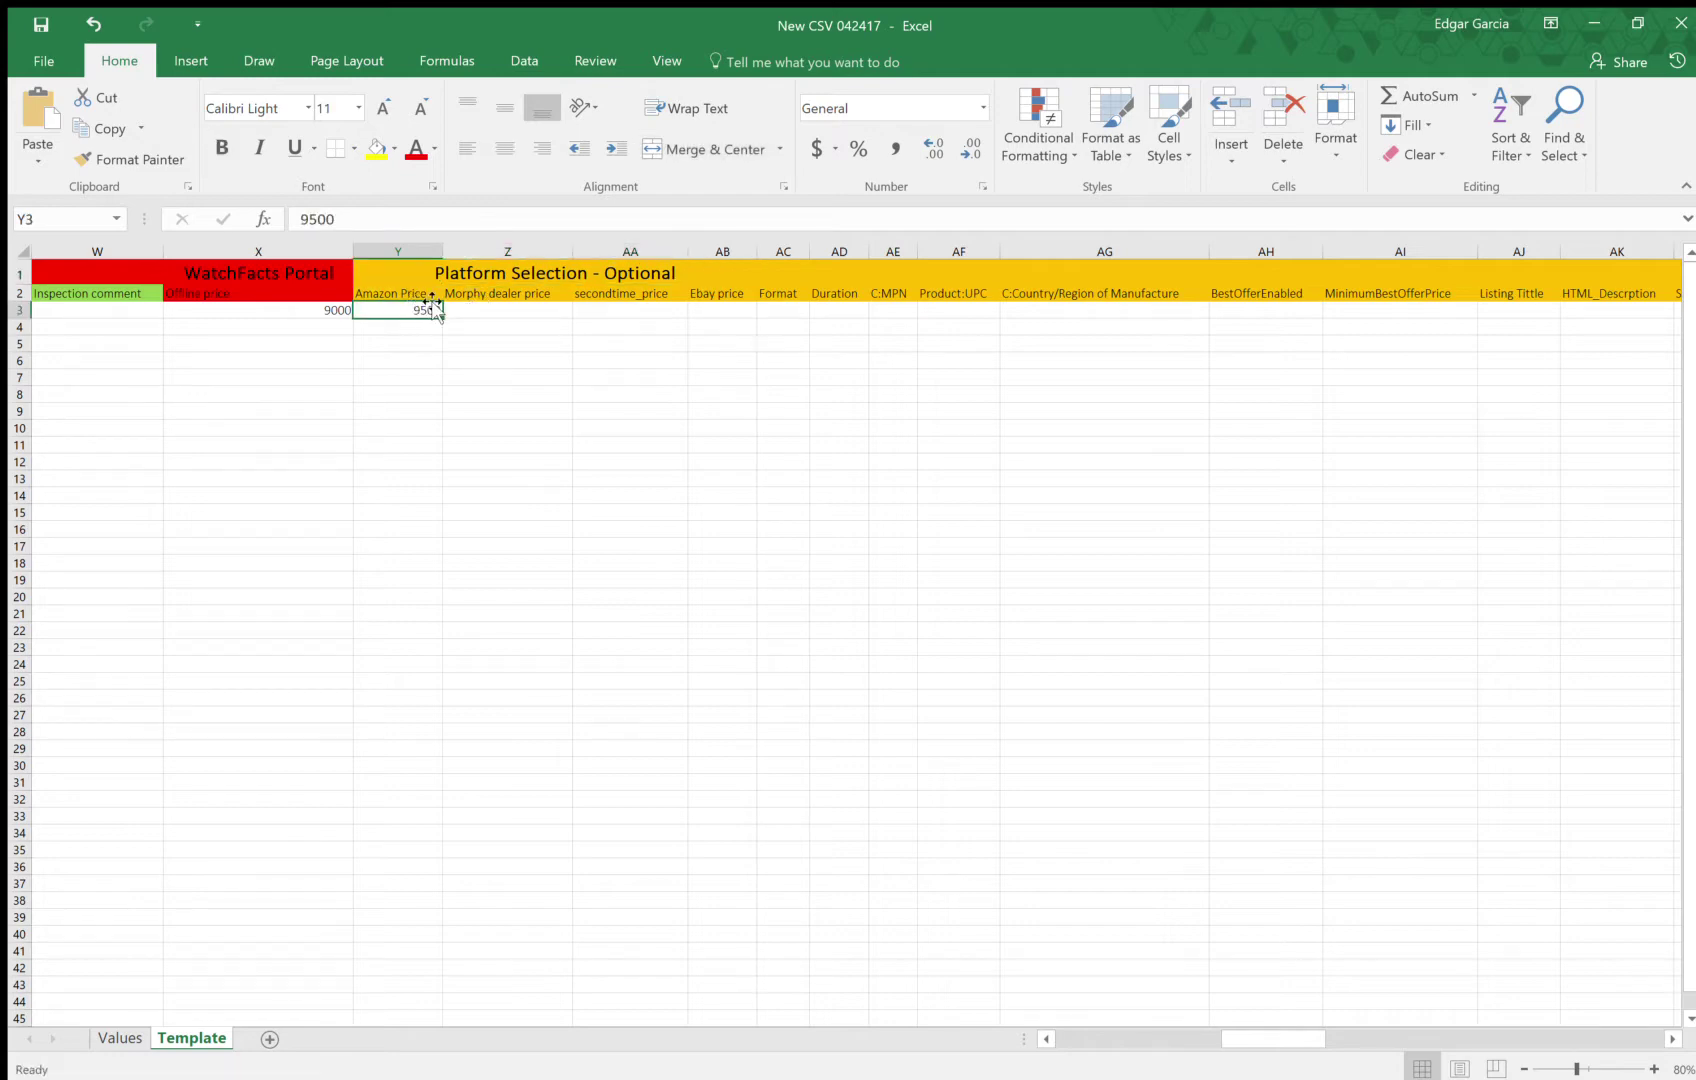
key("Delete")
left_click(416, 291)
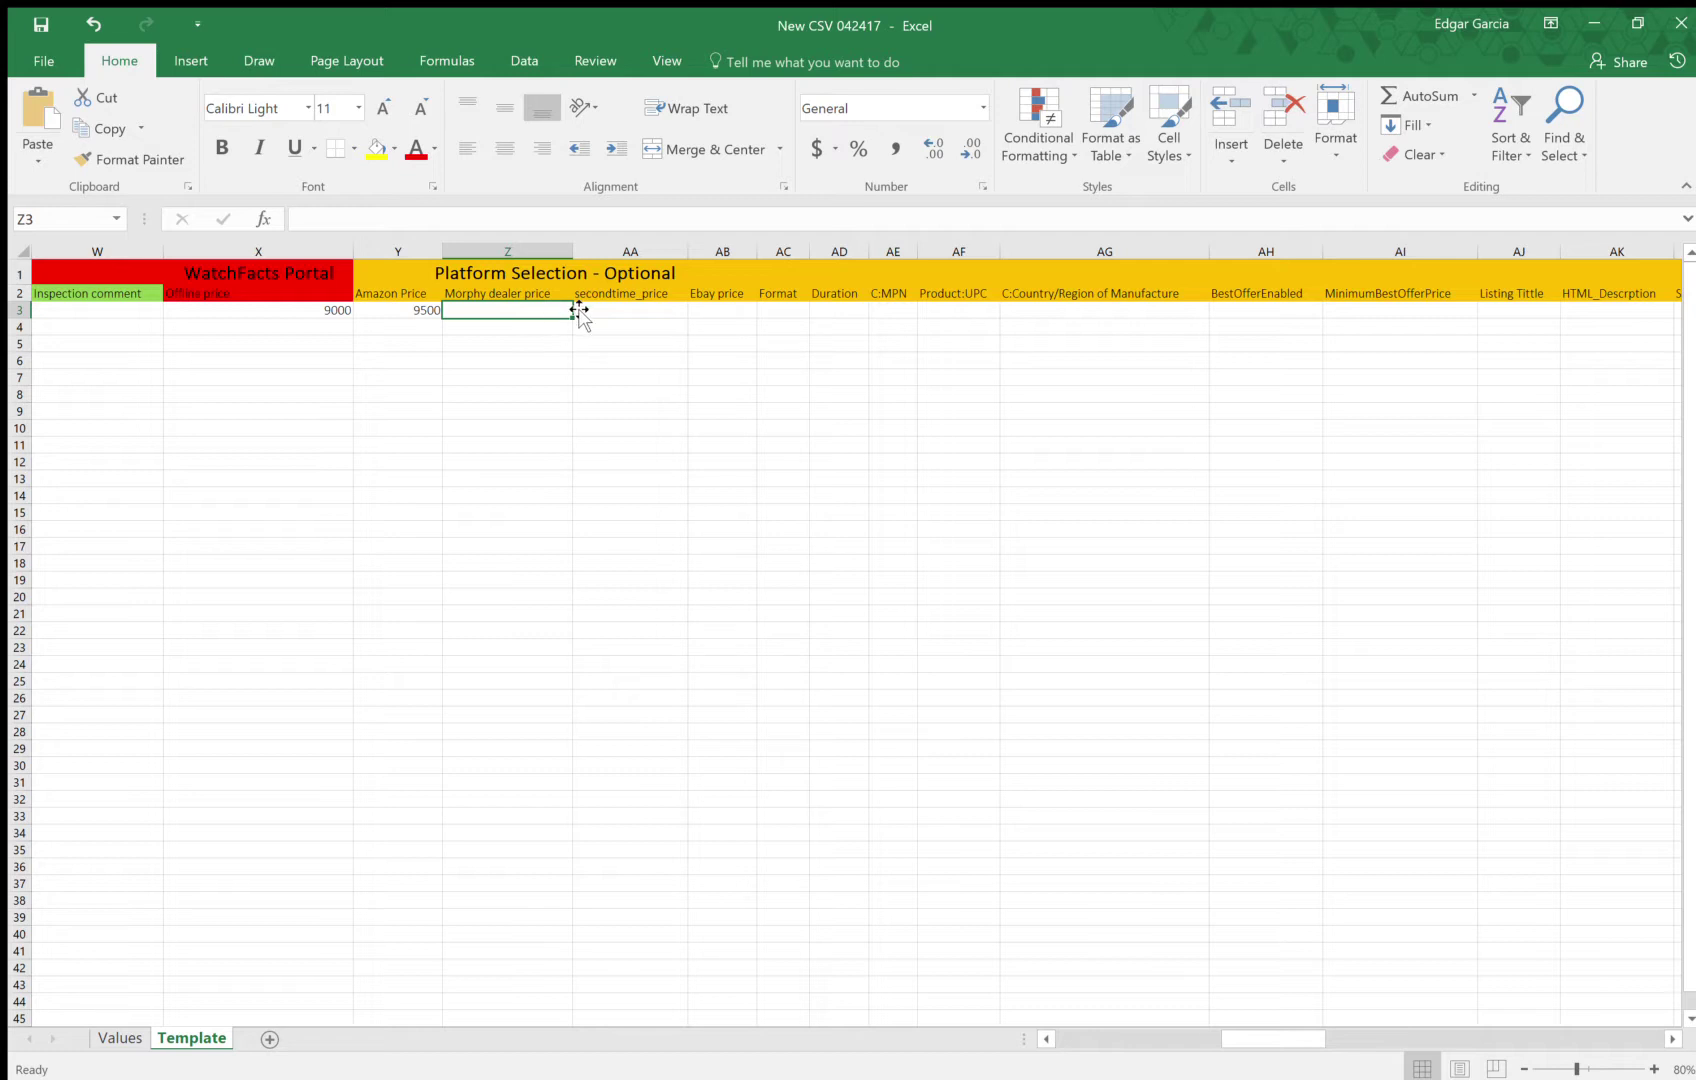
Enter 9500 as the Ebay price in AB3
left_click(625, 312)
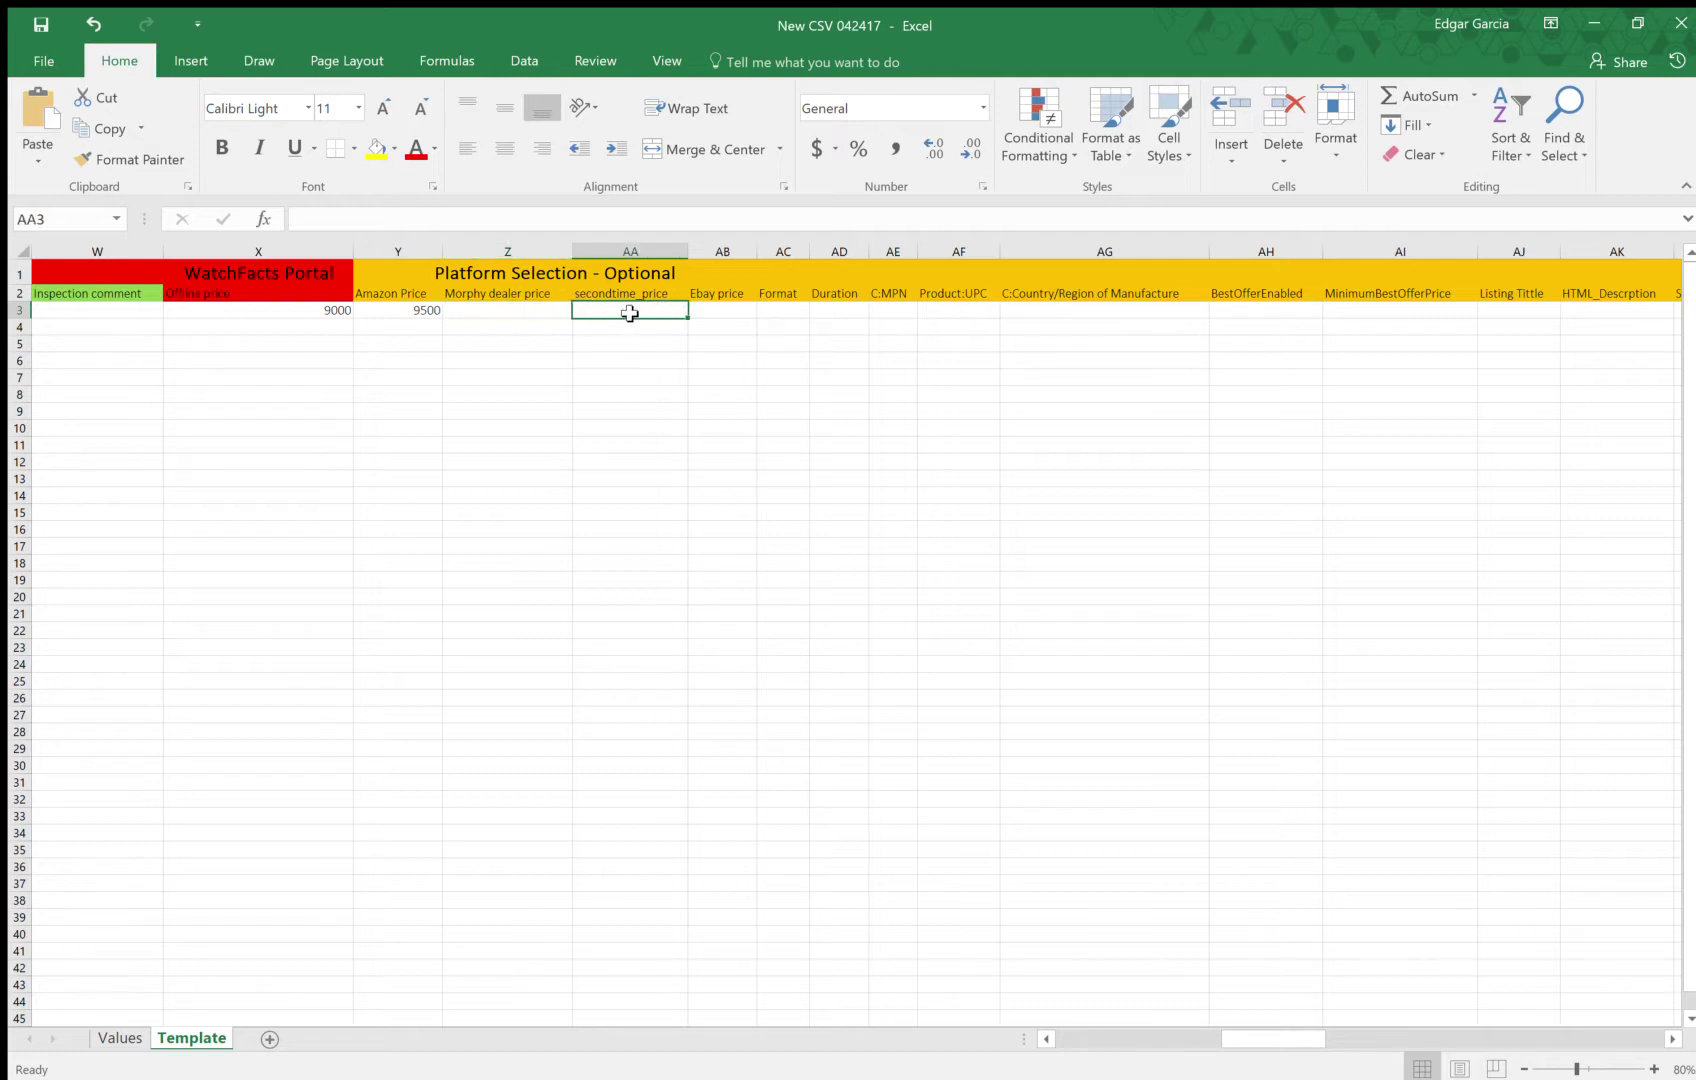
left_click(719, 309)
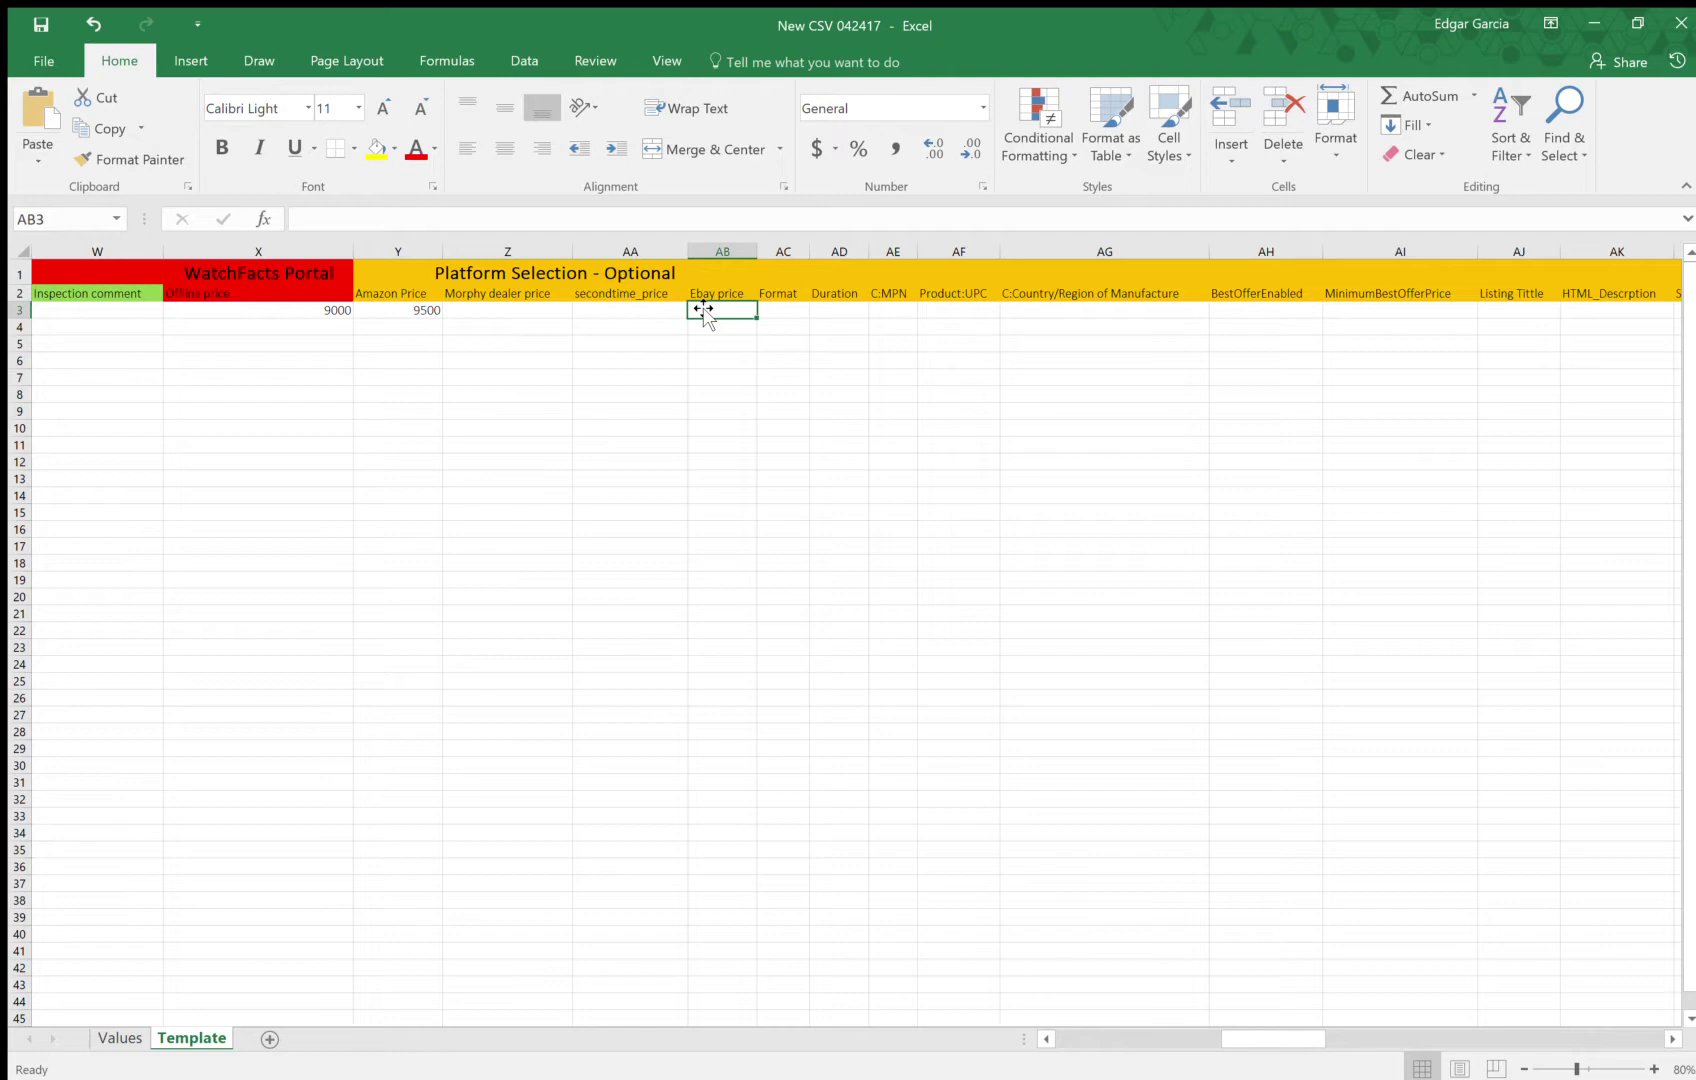
type("9500")
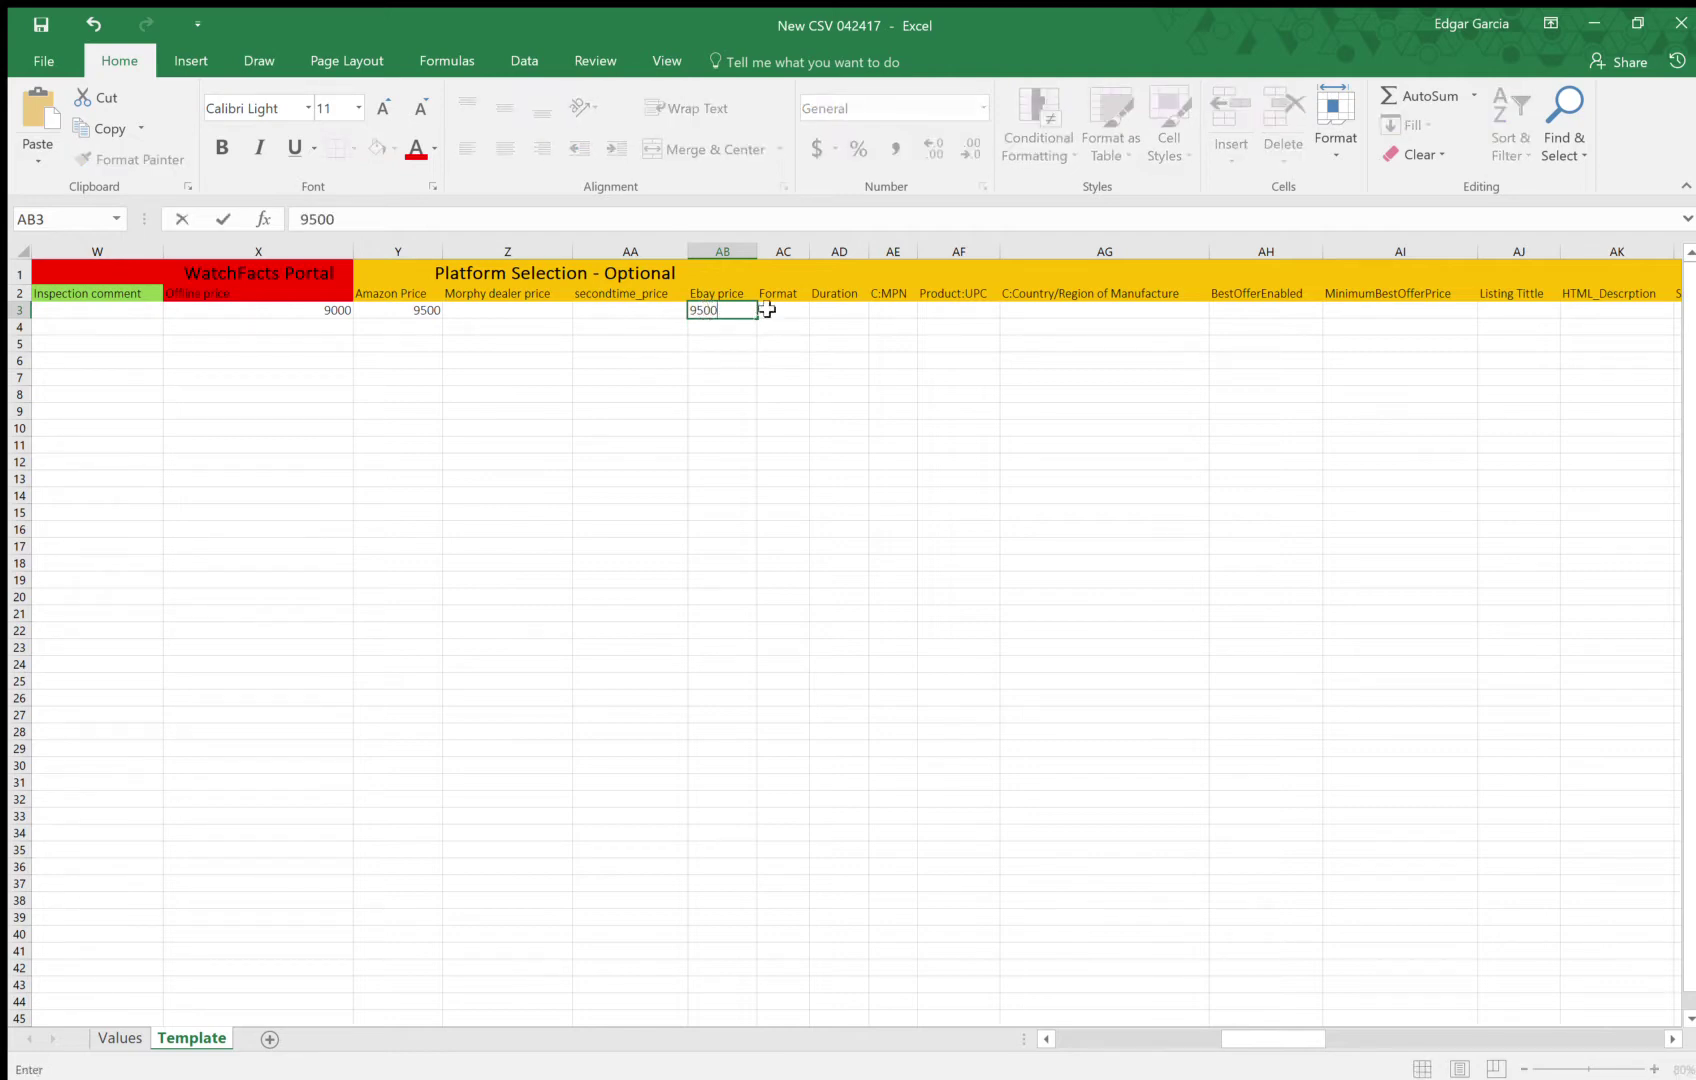
left_click(772, 310)
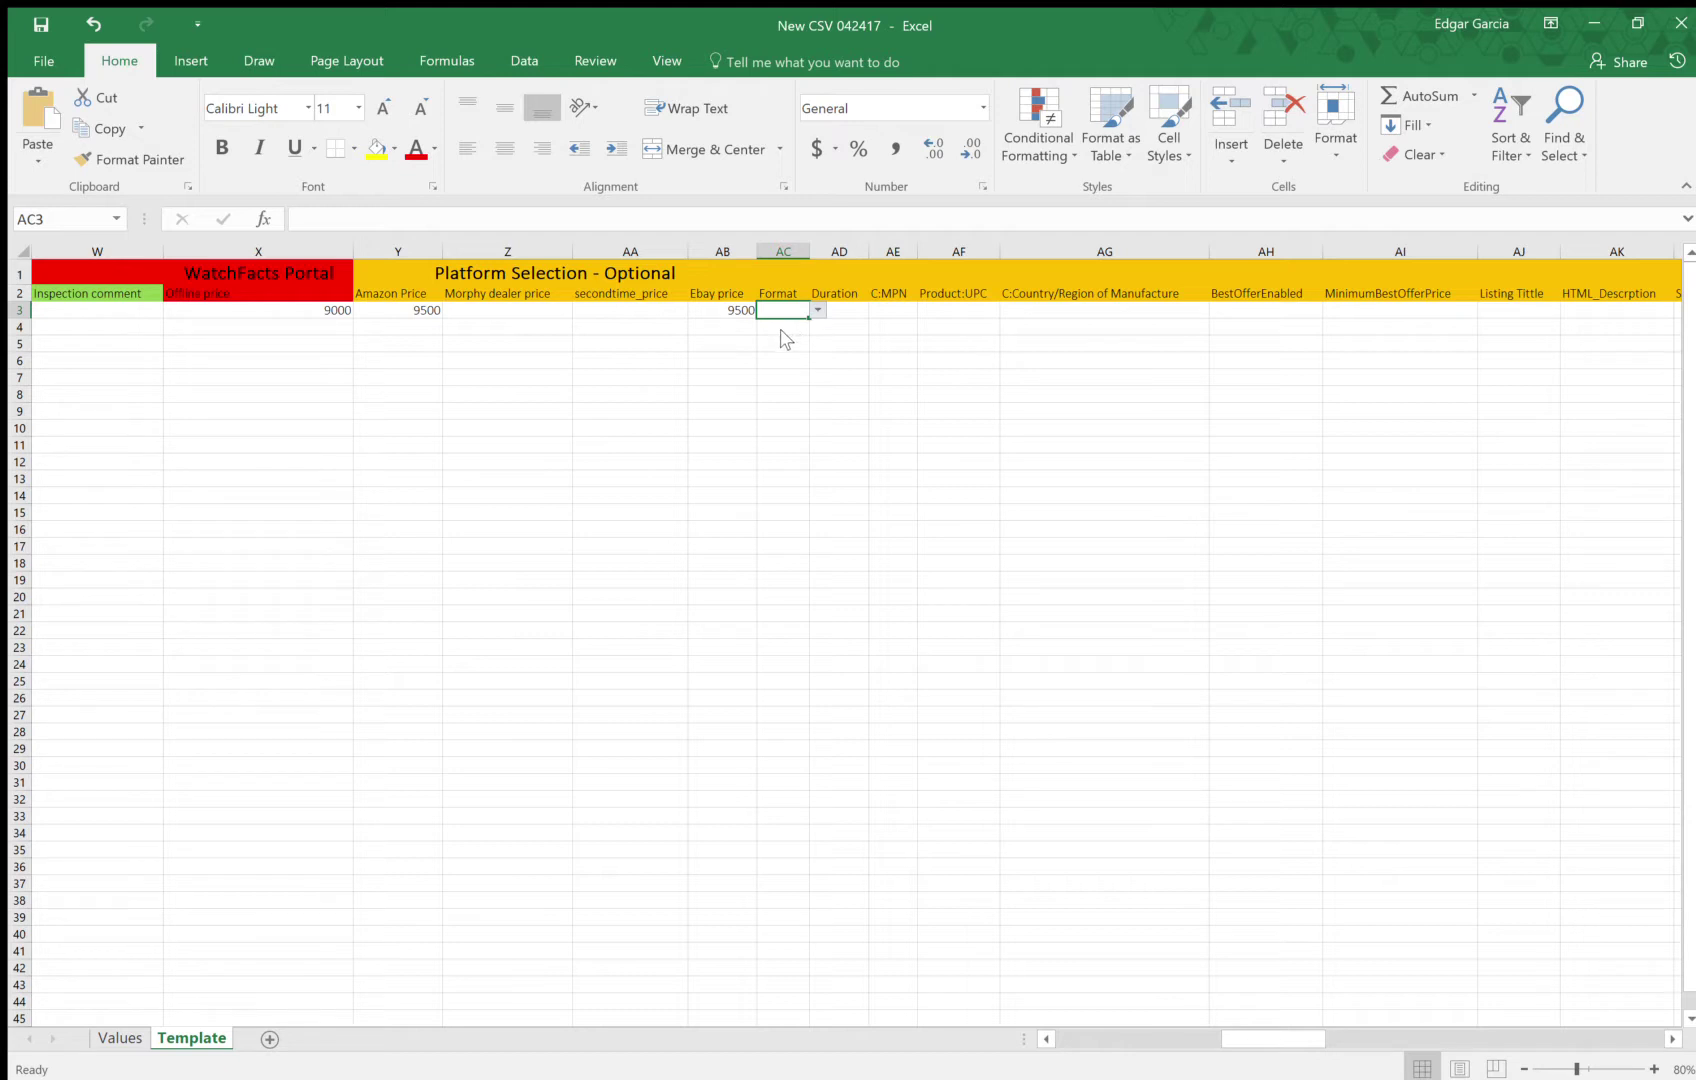
Set Format AC3 to FixedPrice and Duration AD3 to GTC, then widen column AE
left_click(817, 310)
left_click(790, 328)
left_click(849, 311)
left_click(893, 310)
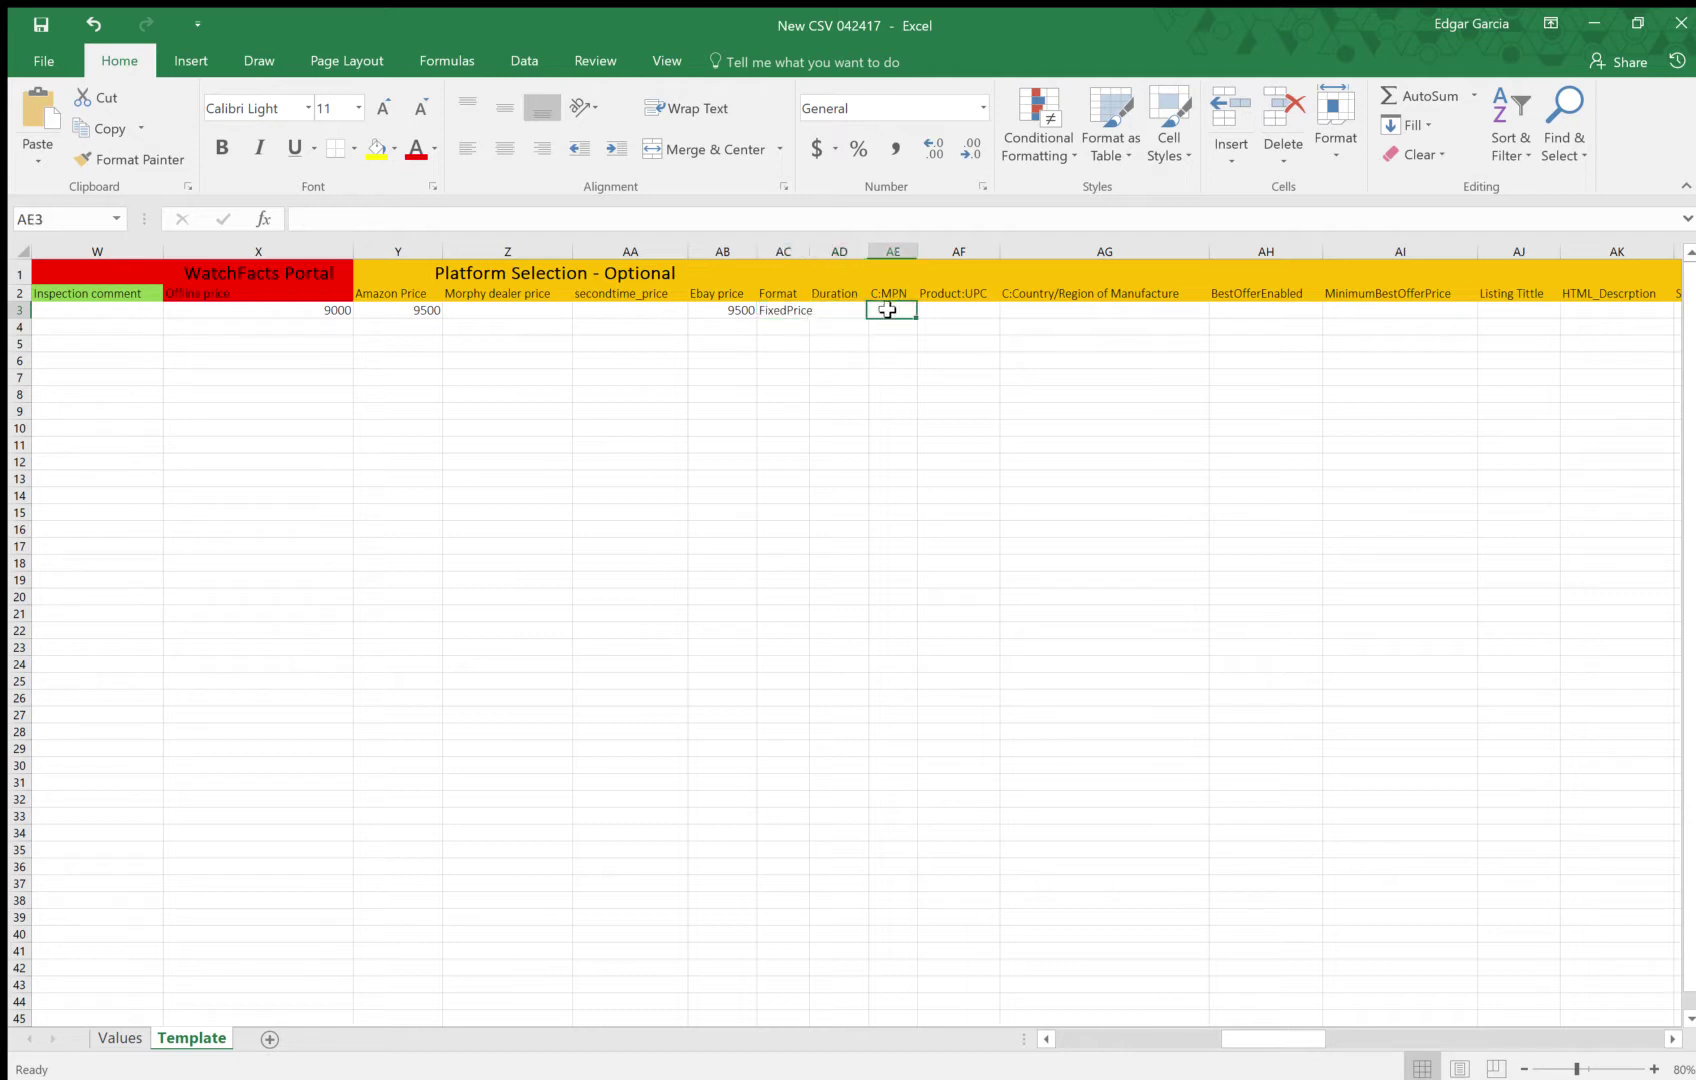
left_click(835, 310)
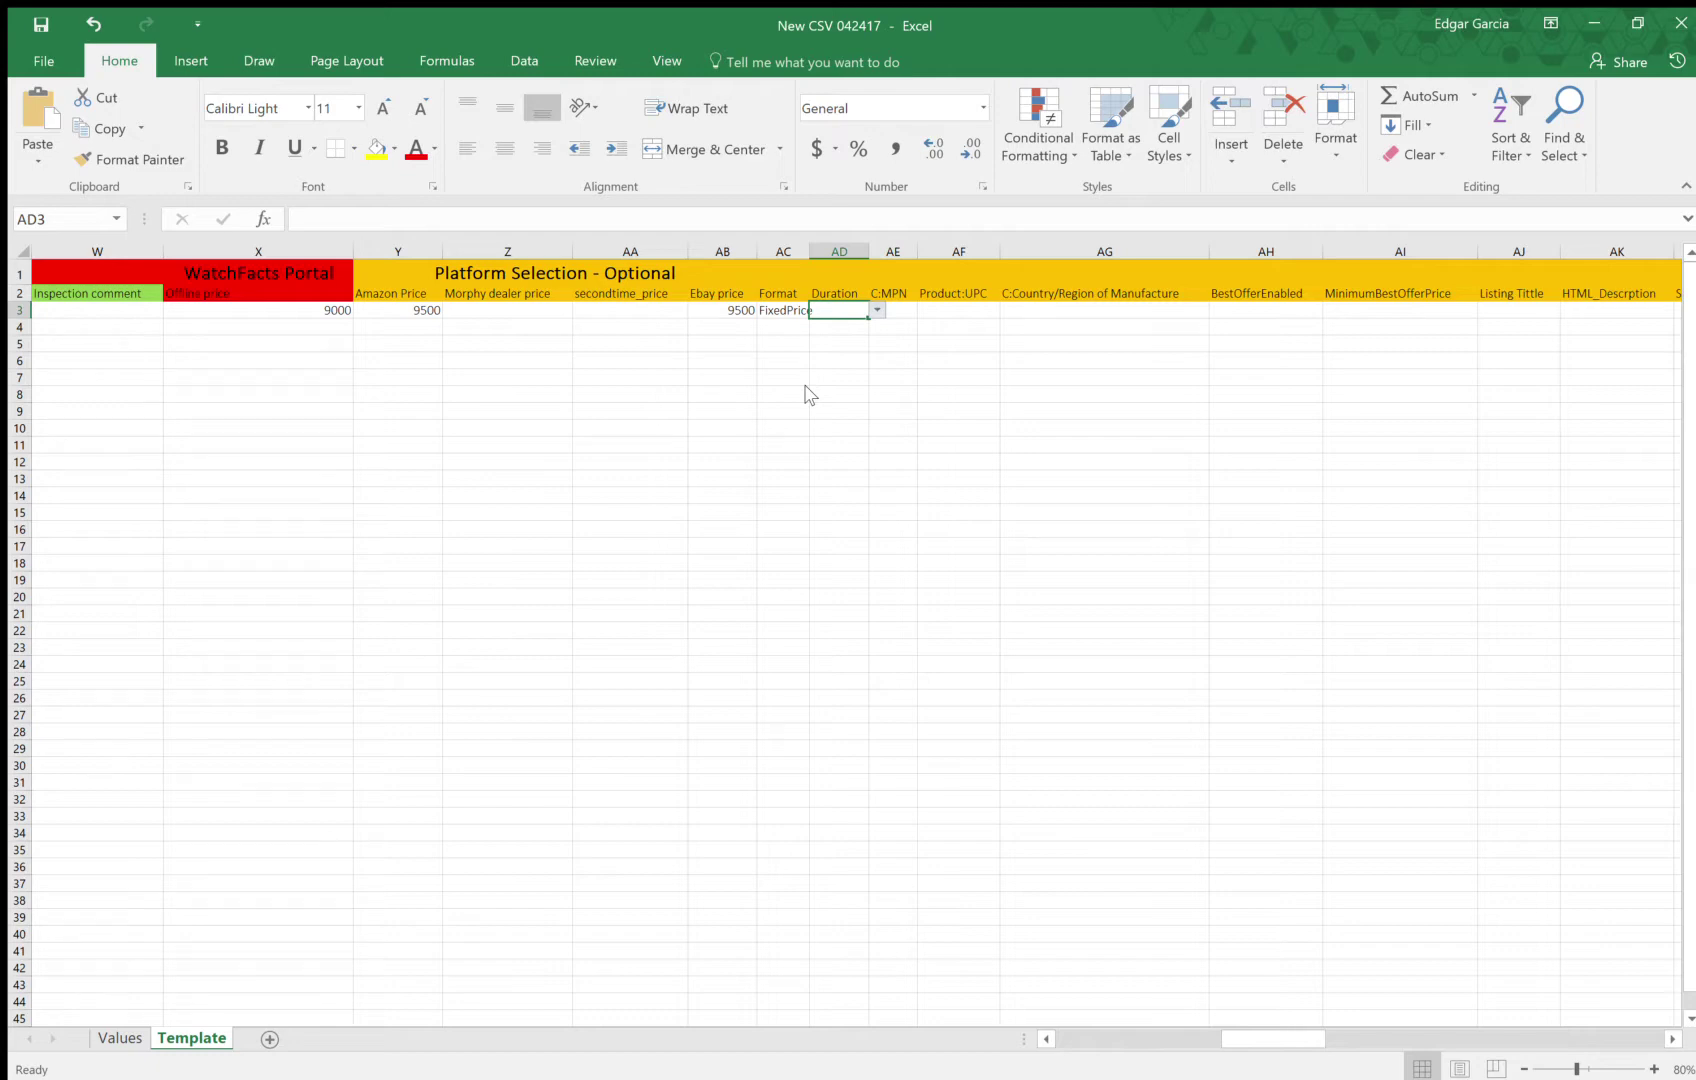
type("GTC")
left_click(900, 312)
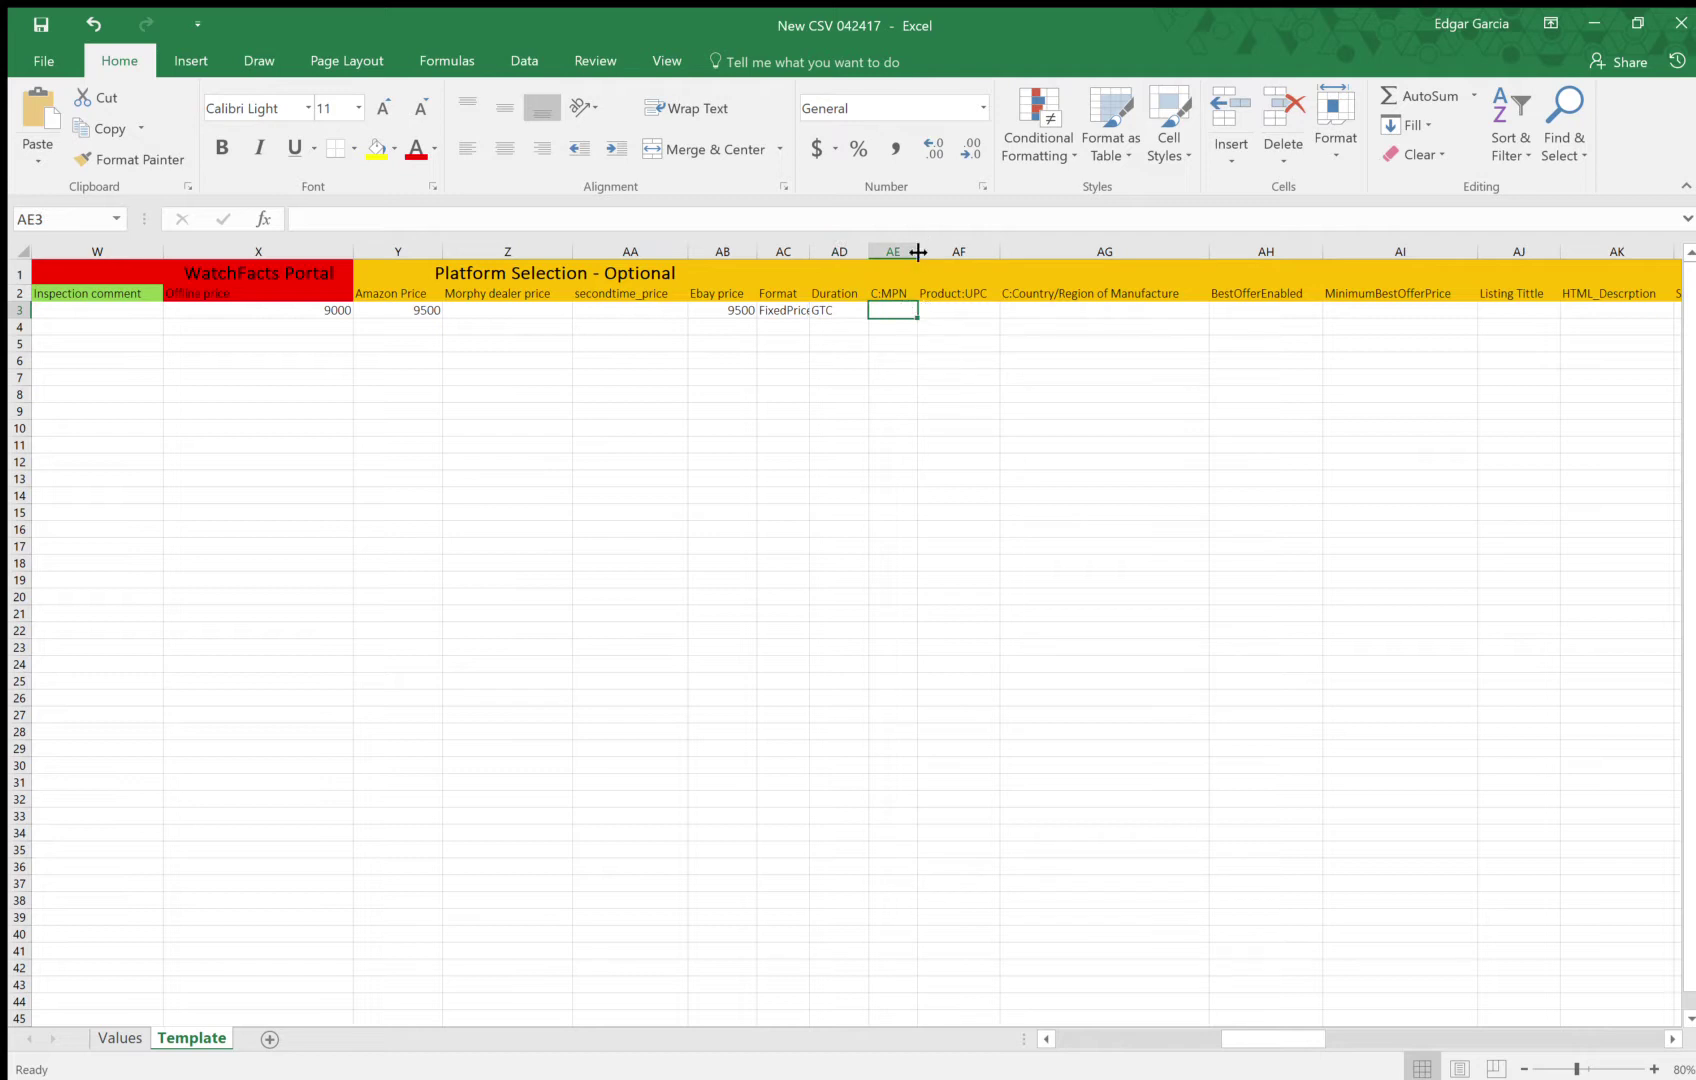
left_click_drag(917, 252, 998, 252)
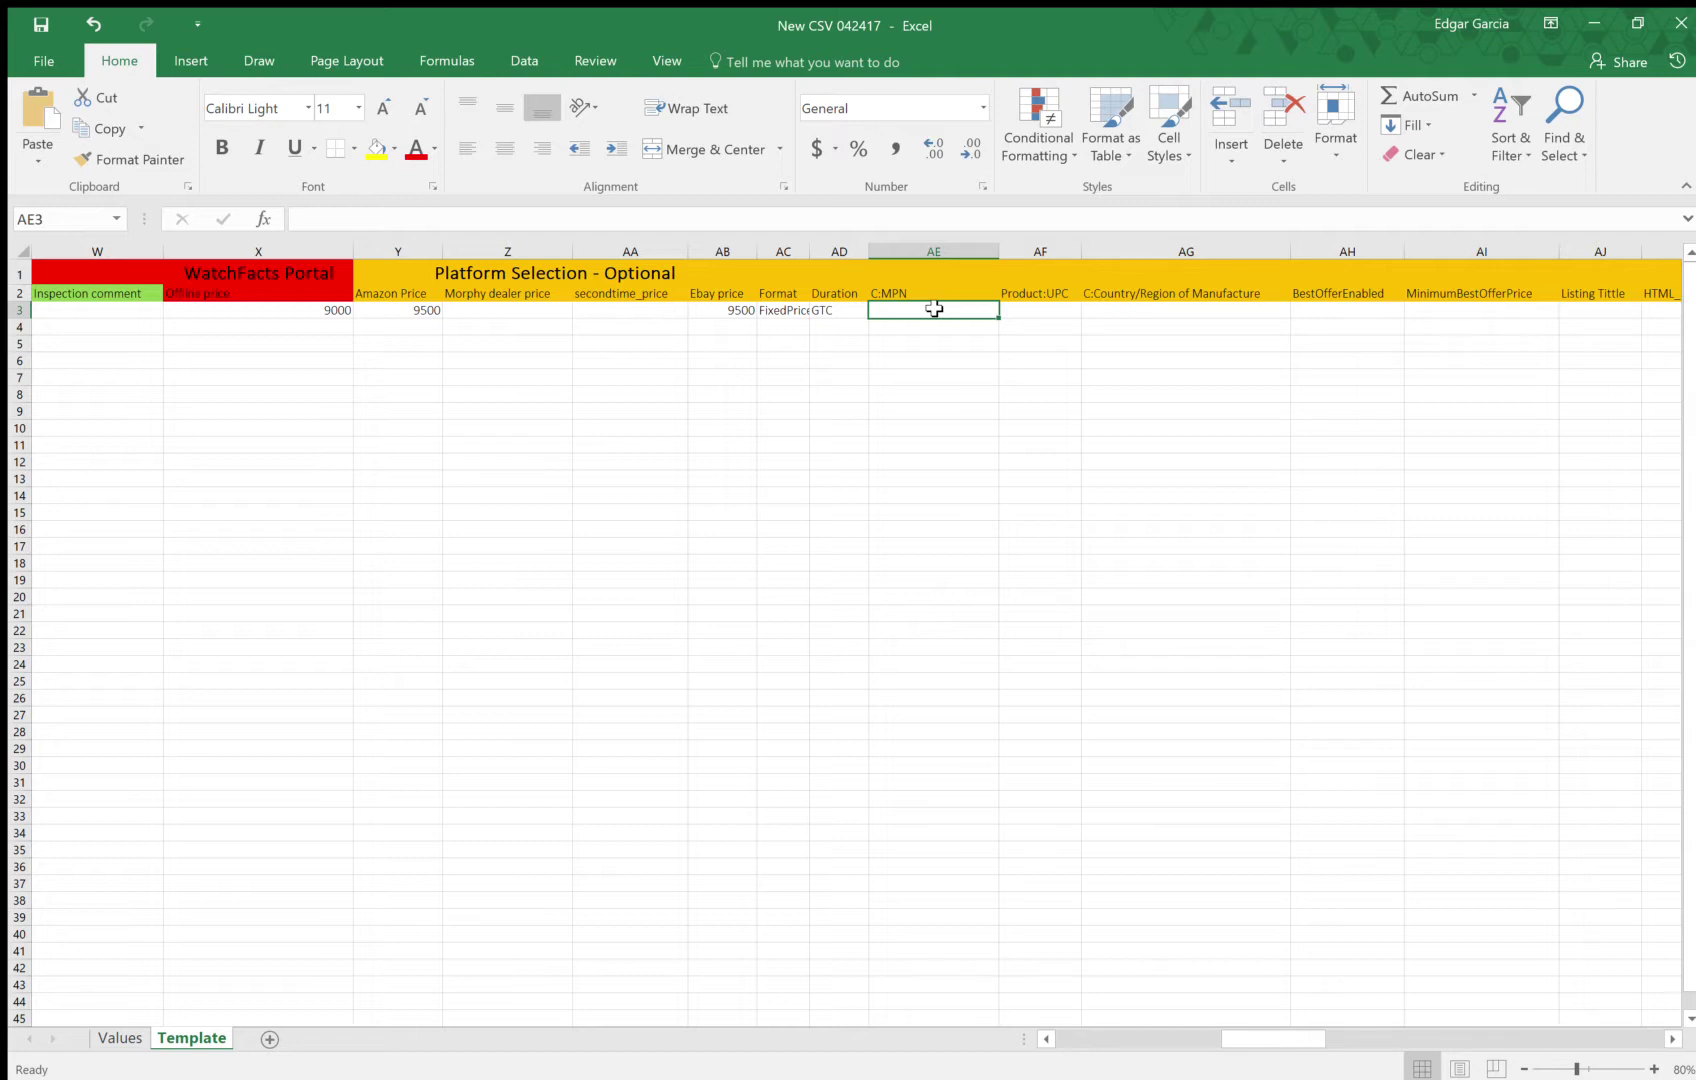
Enter 16523 as the C:MPN in AE3 and widen the Product:UPC column
type("16523")
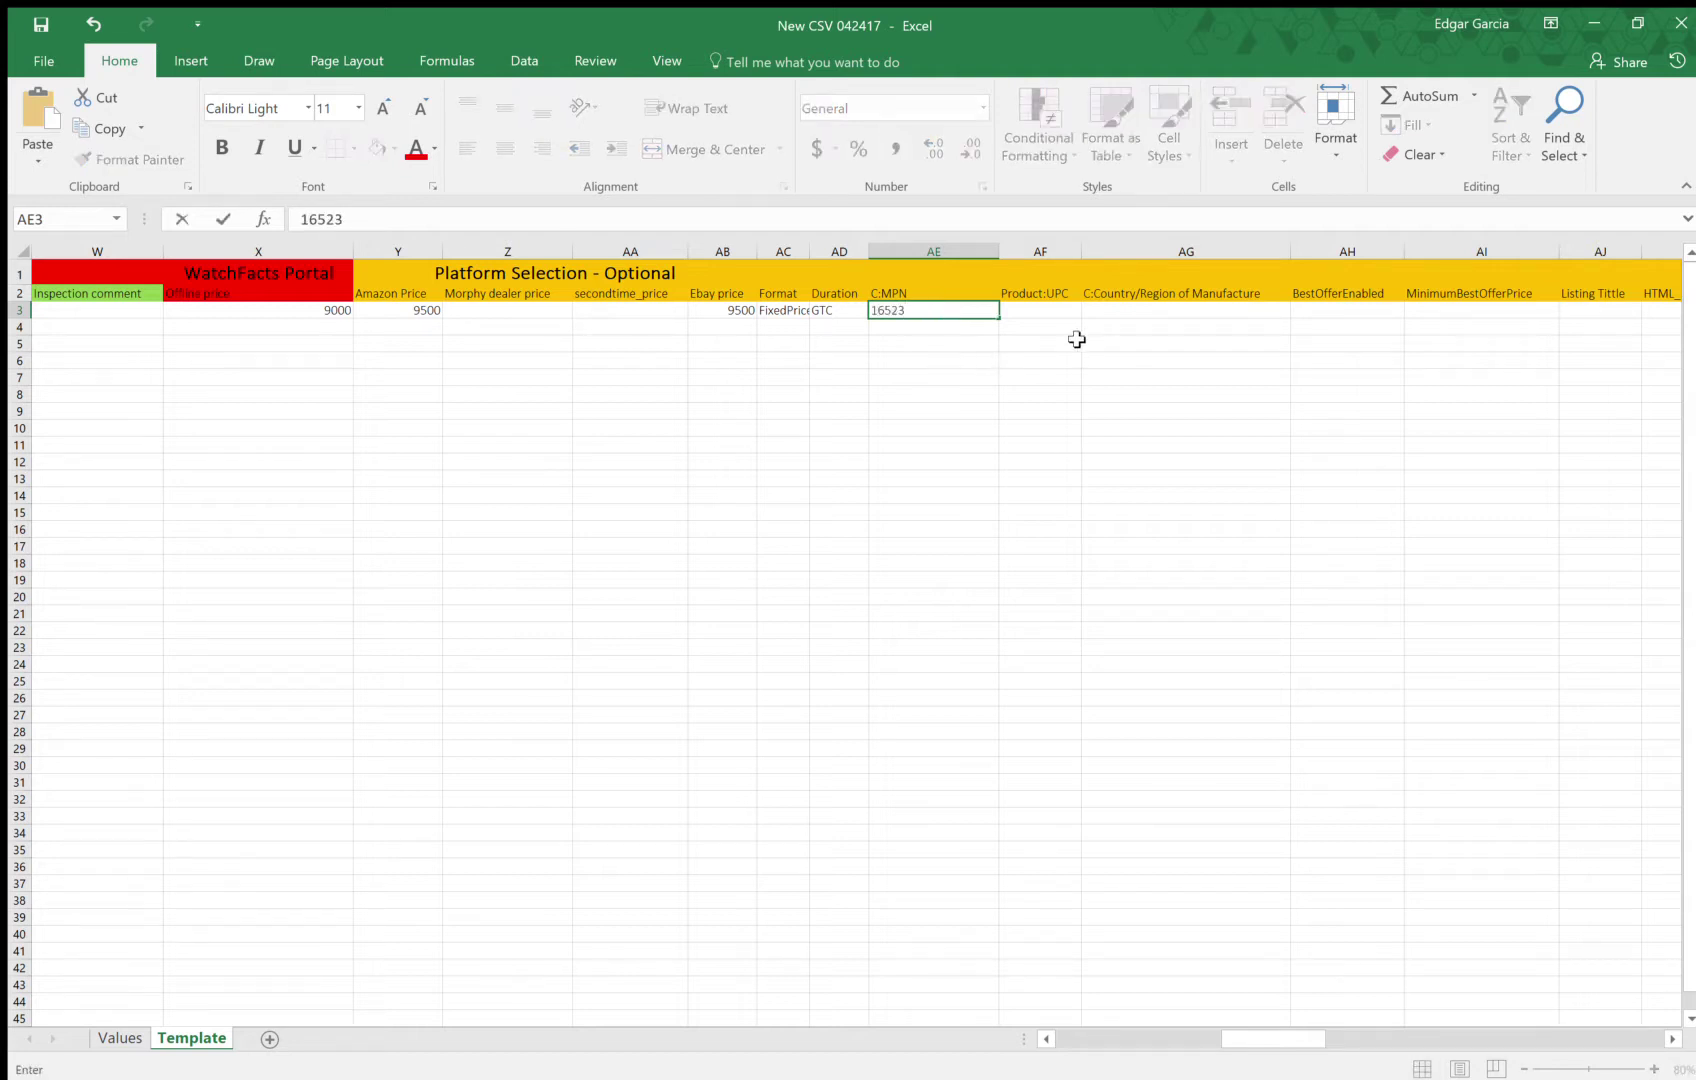
left_click(1049, 313)
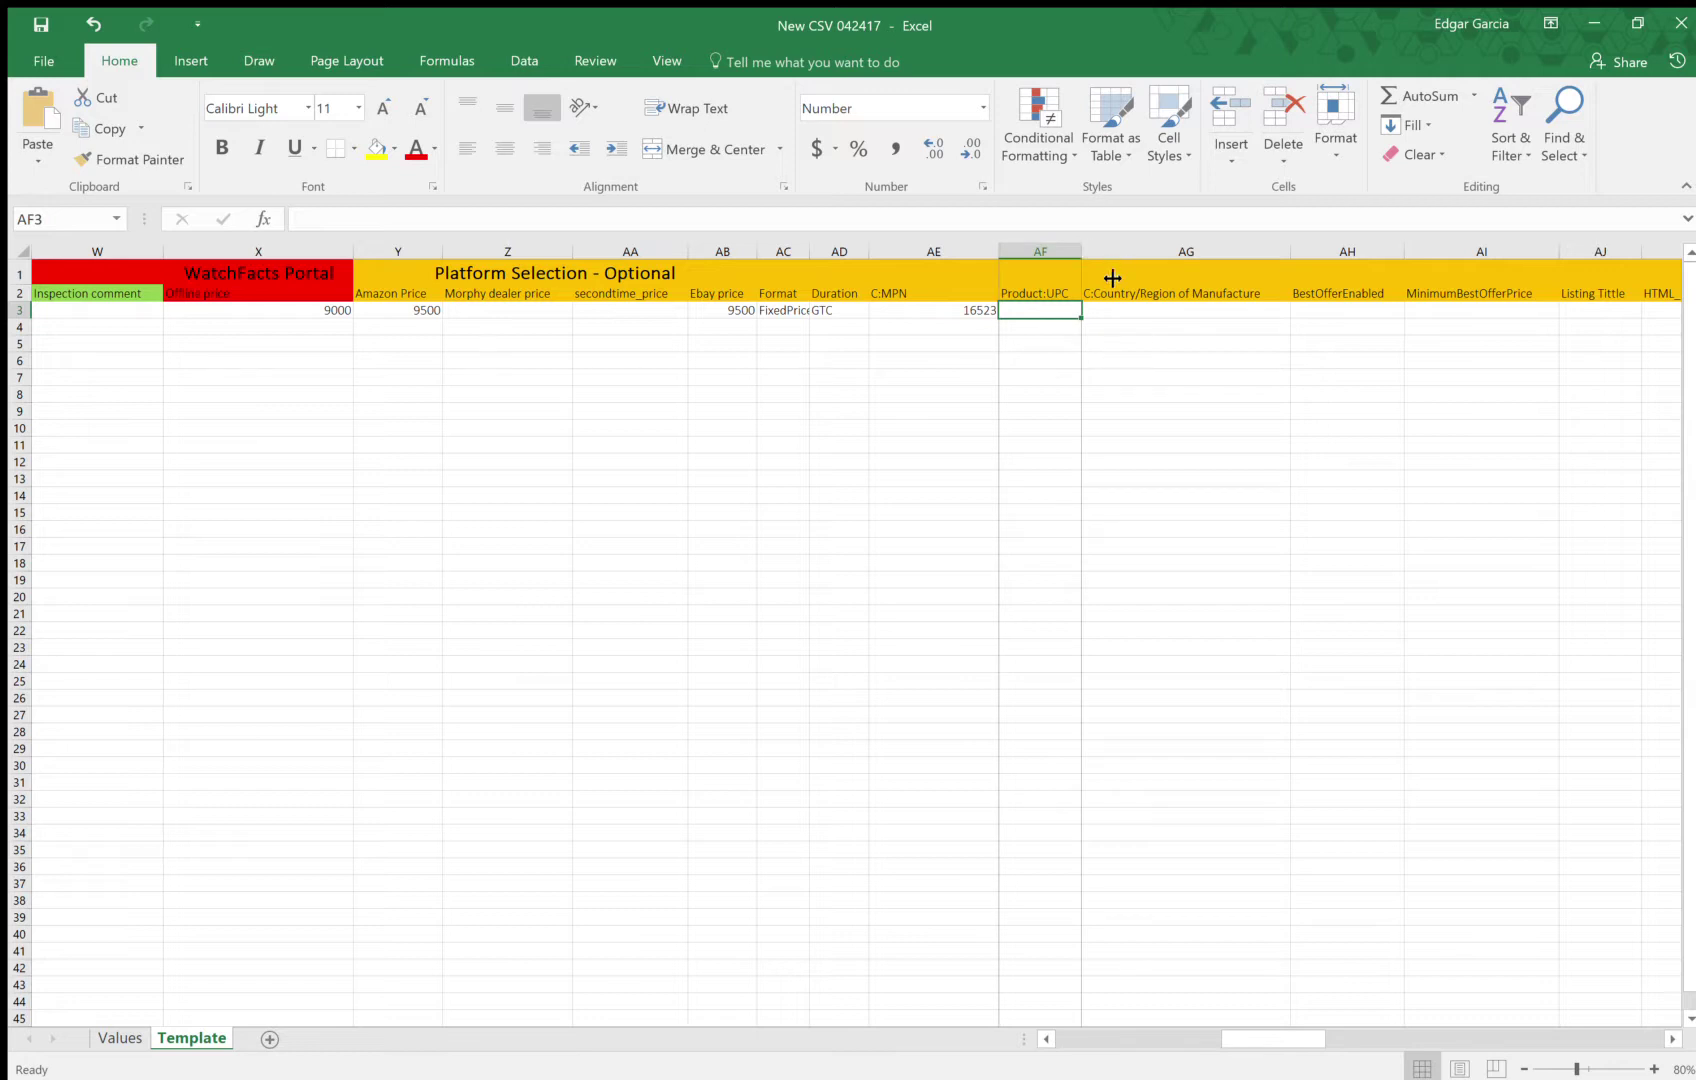
left_click_drag(1112, 278, 1110, 285)
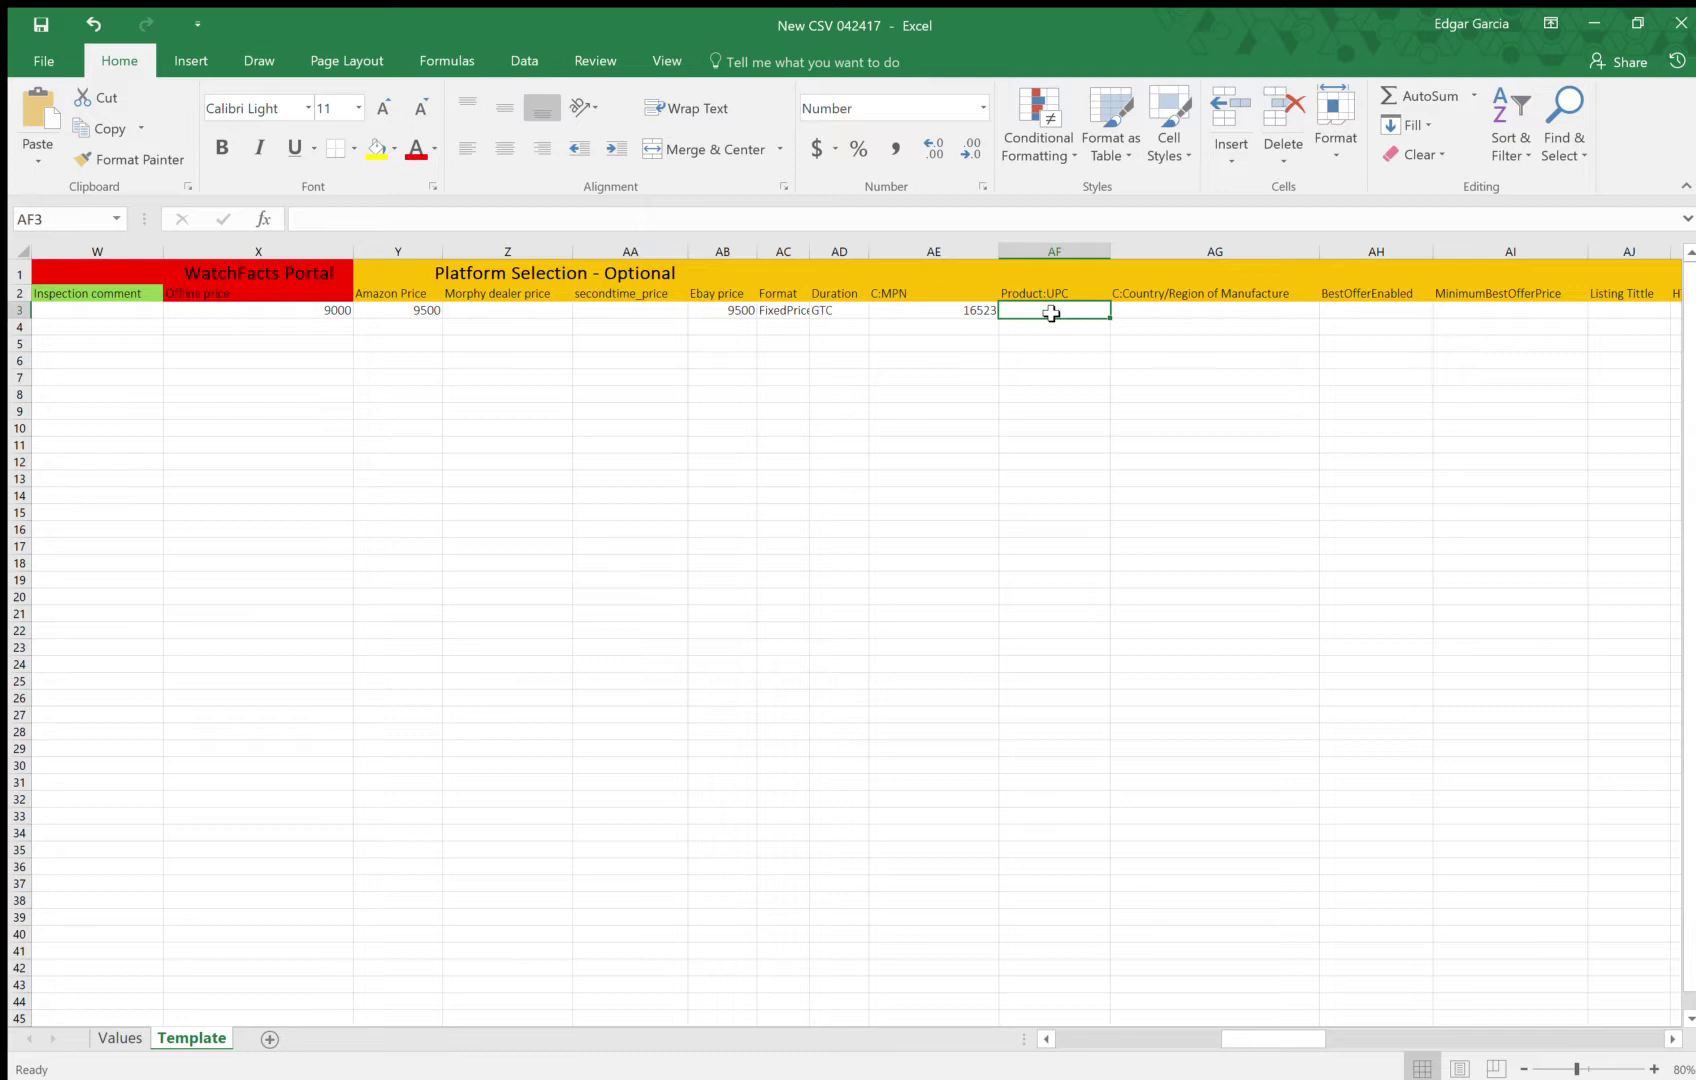
Enter US as the Country/Region of Manufacture in AG3
key("Right")
key("Left")
key("Right")
key("Left")
key("Right")
key("Right")
key("Left")
key("Left")
key("Right")
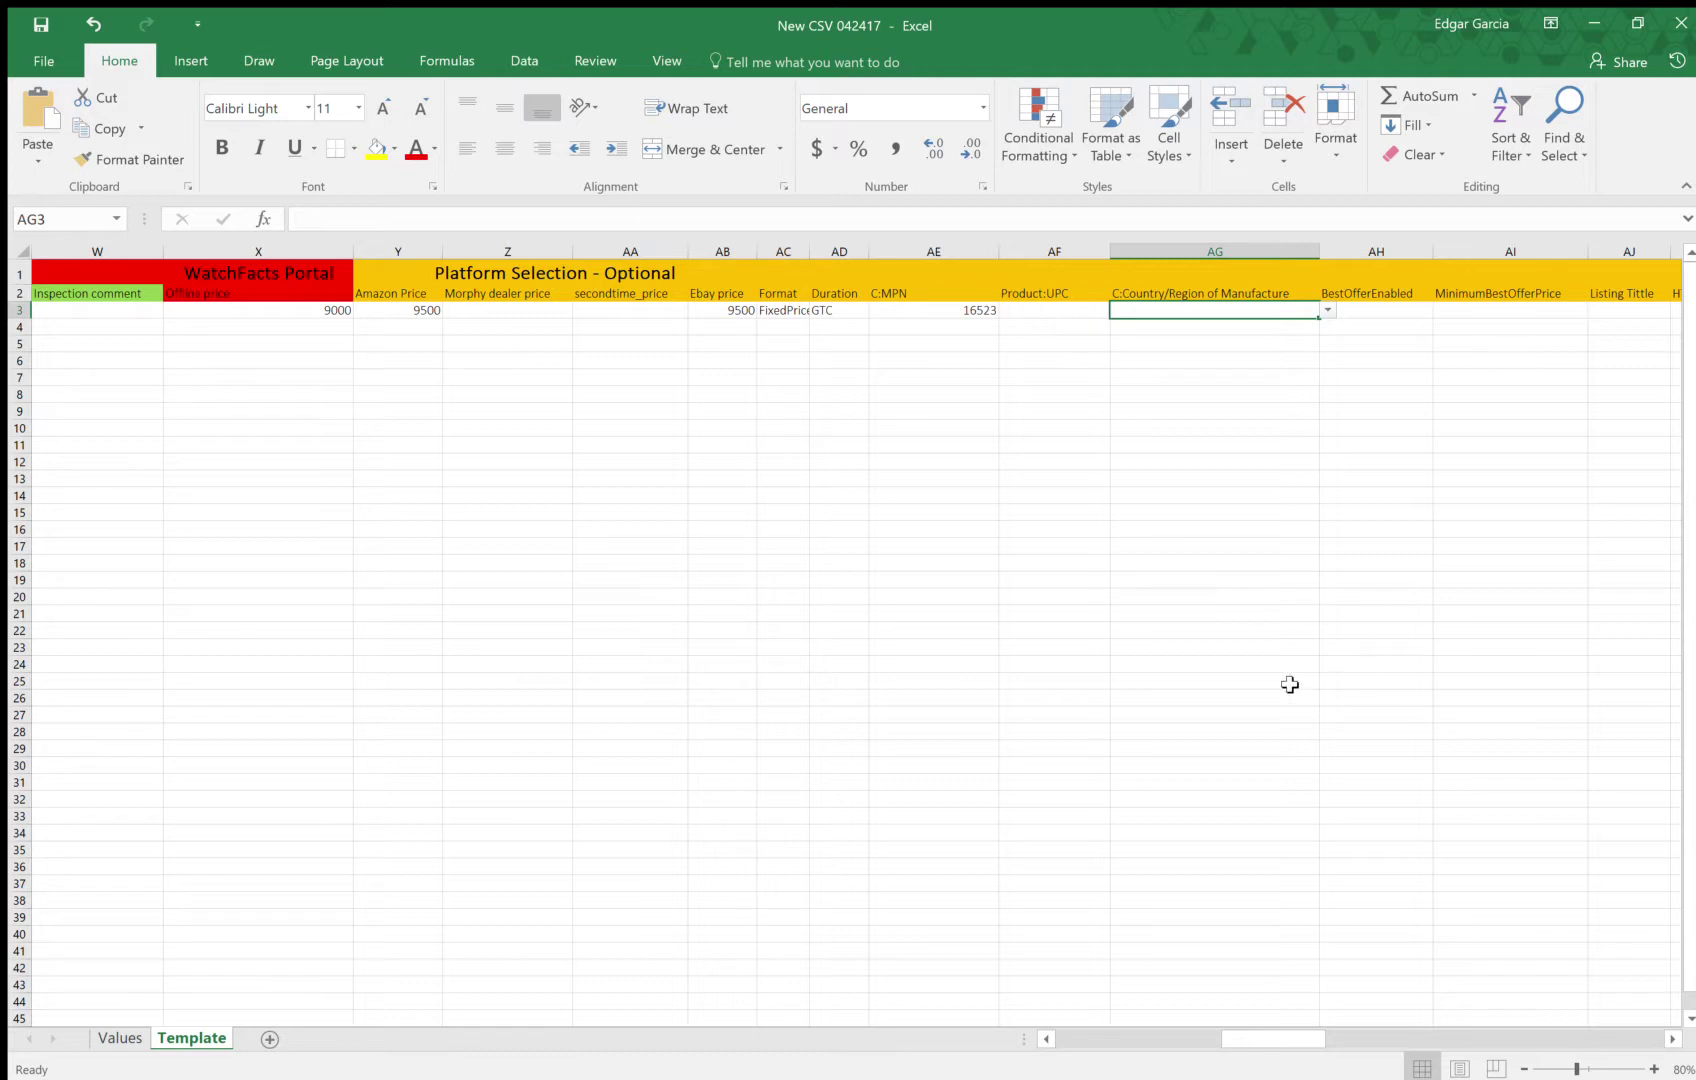
left_click(1672, 1038)
left_click(1672, 1038)
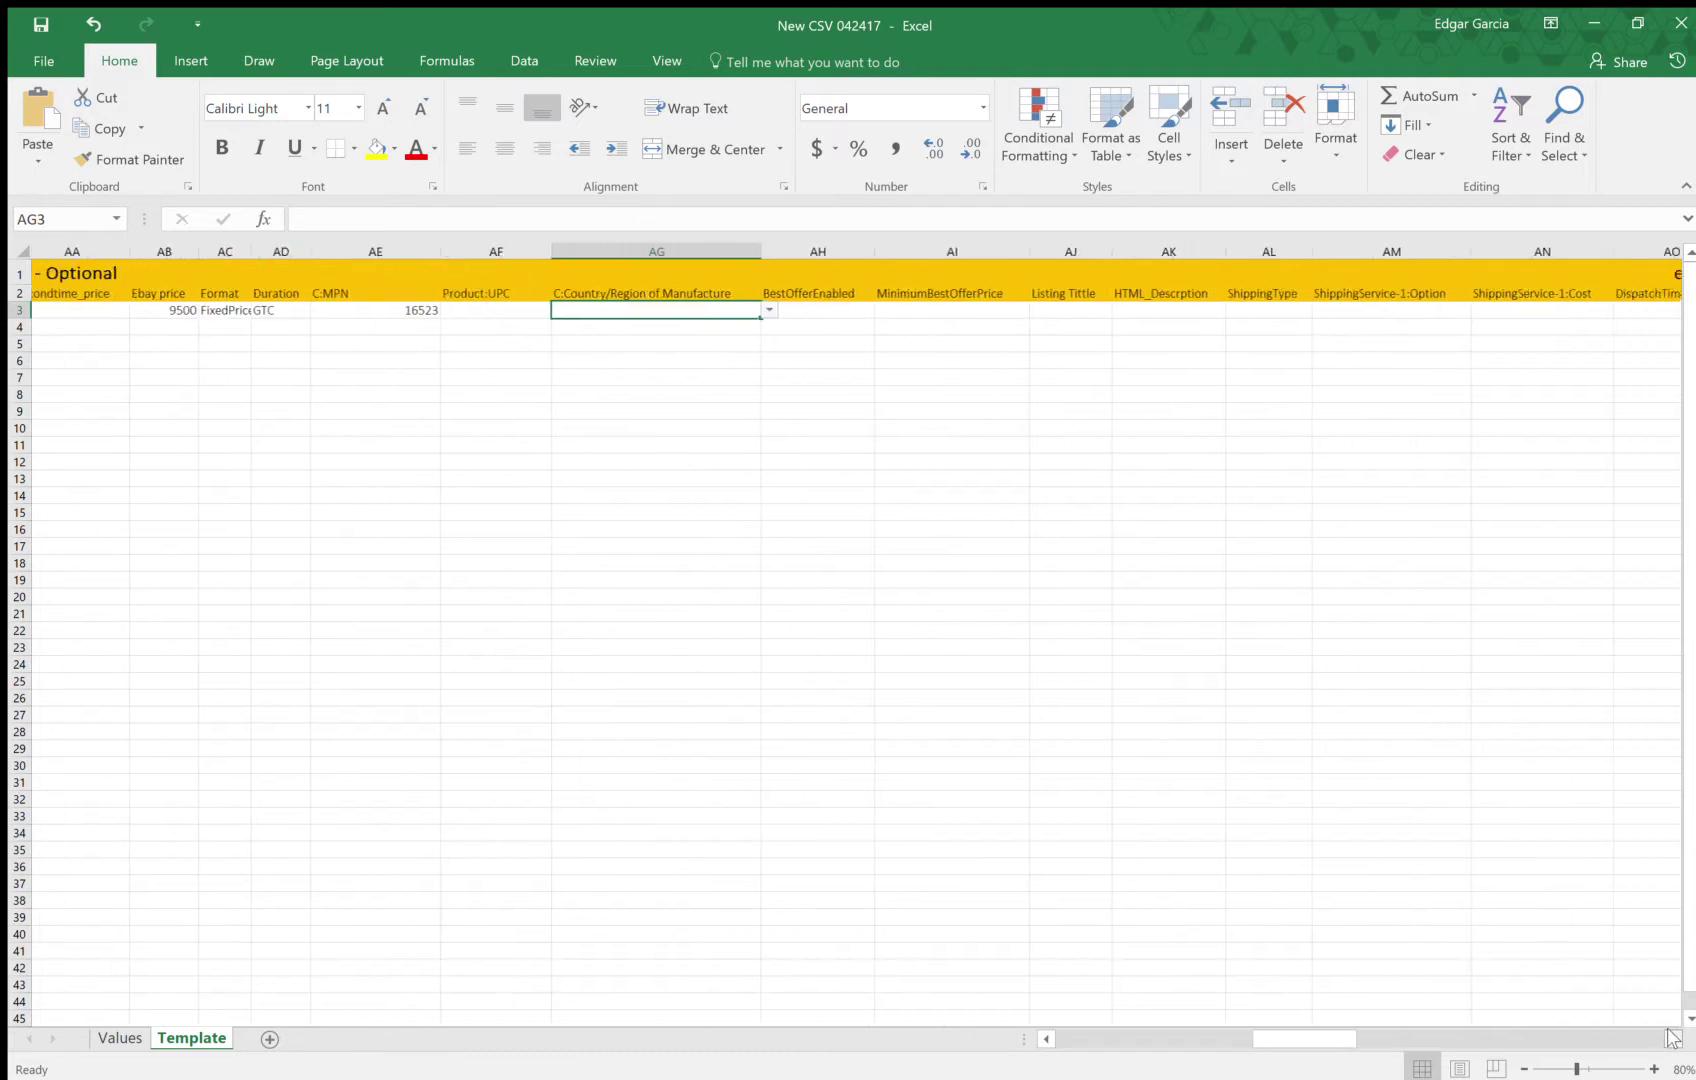
left_click(1672, 1038)
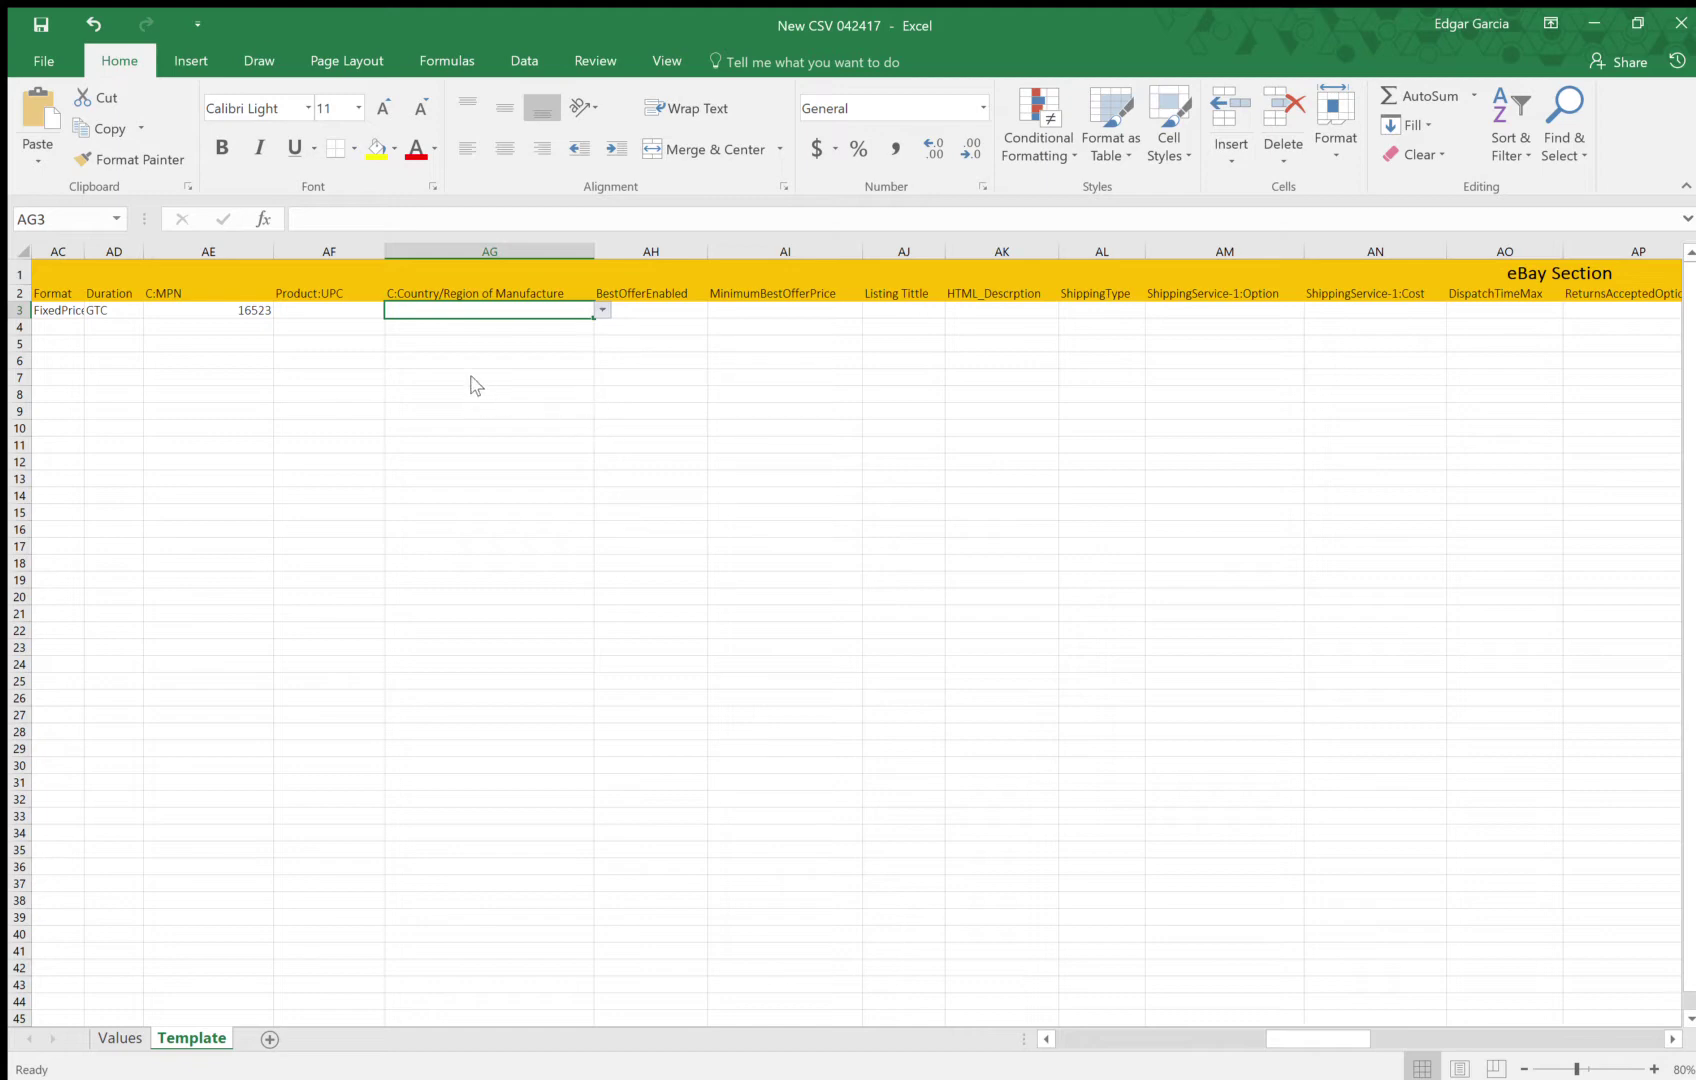
type("US")
key("ctrl+Return")
left_click(660, 311)
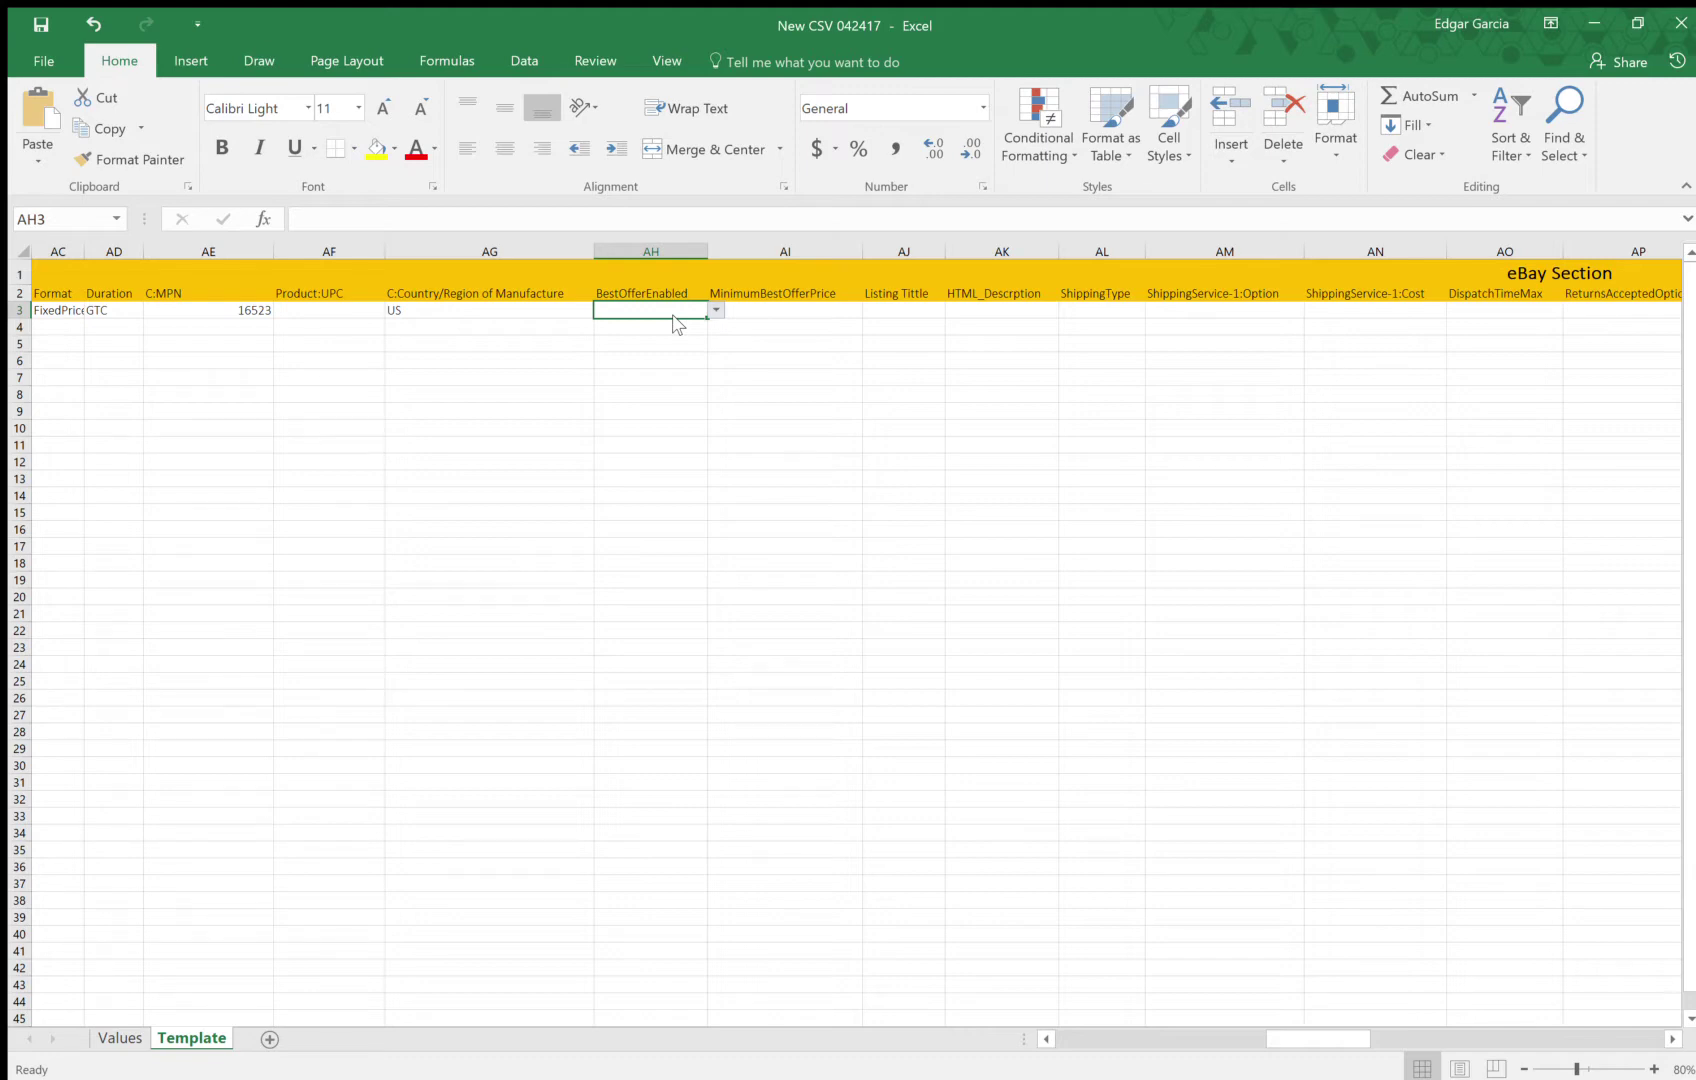
Choose Yes for BestOfferEnabled in AH3 from its dropdown
key("alt+Down")
left_click(636, 335)
left_click(796, 315)
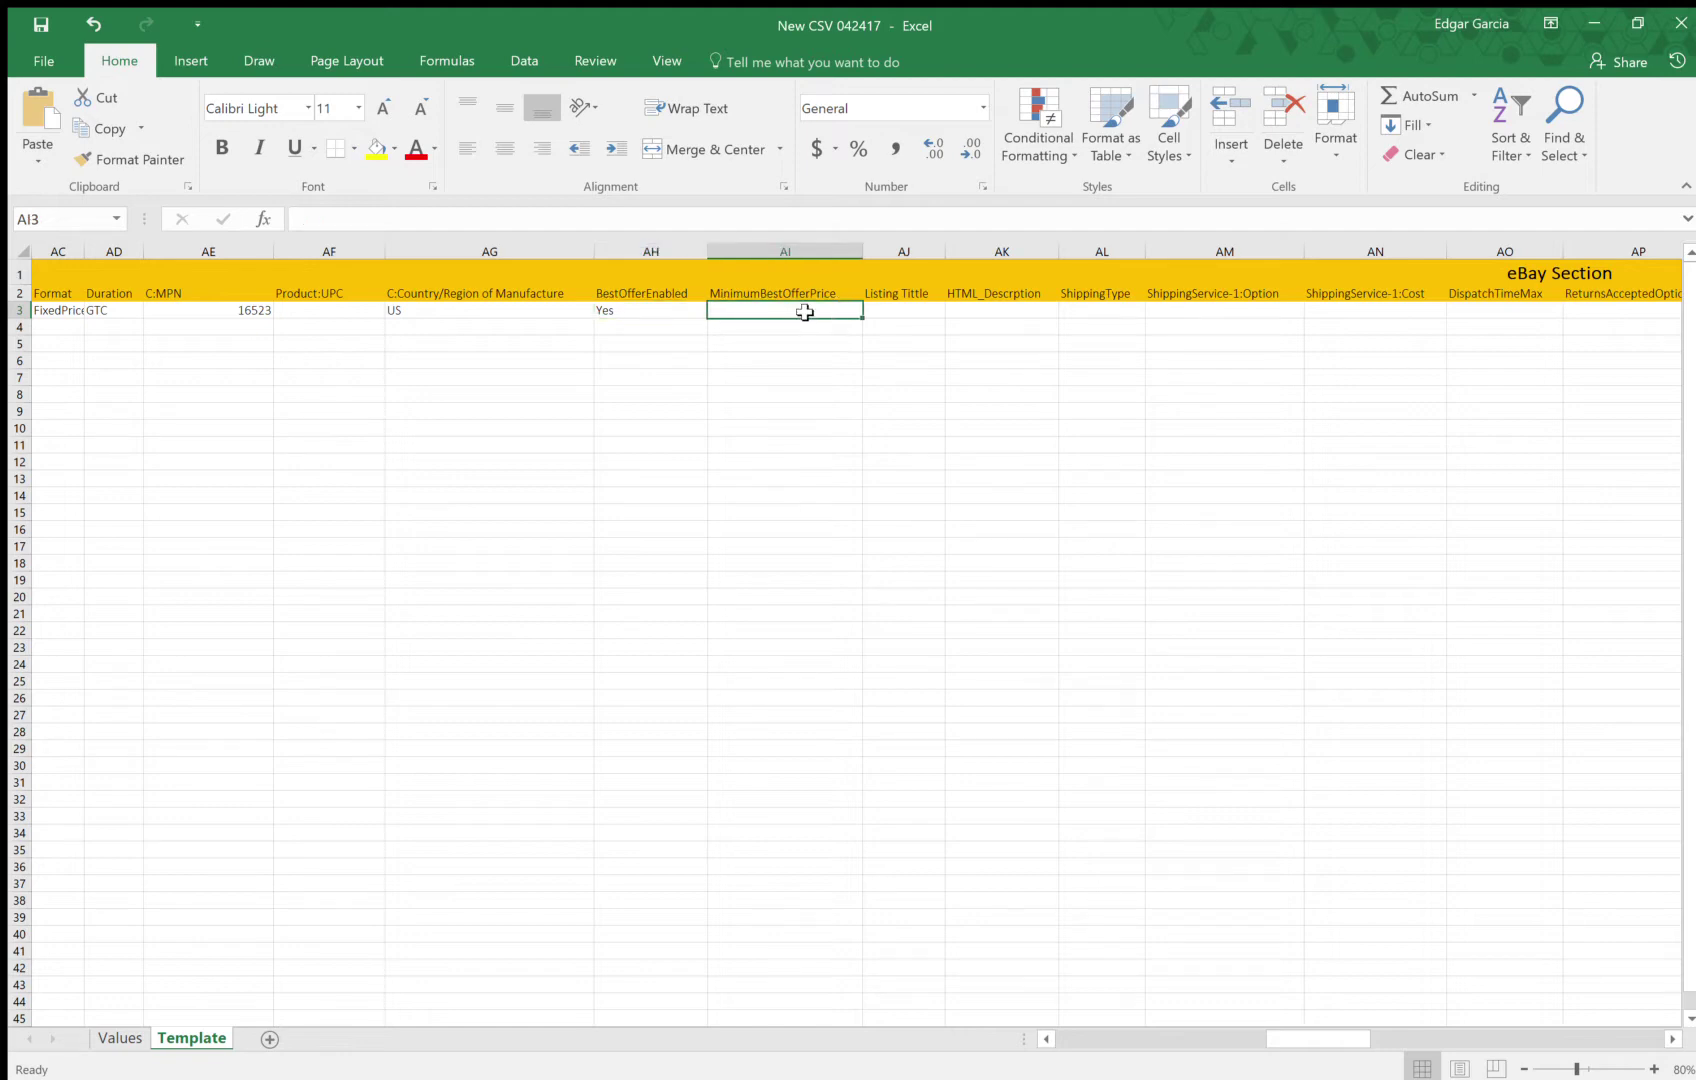
Enter 9200 as the MinimumBestOfferPrice in AI3
double_click(805, 312)
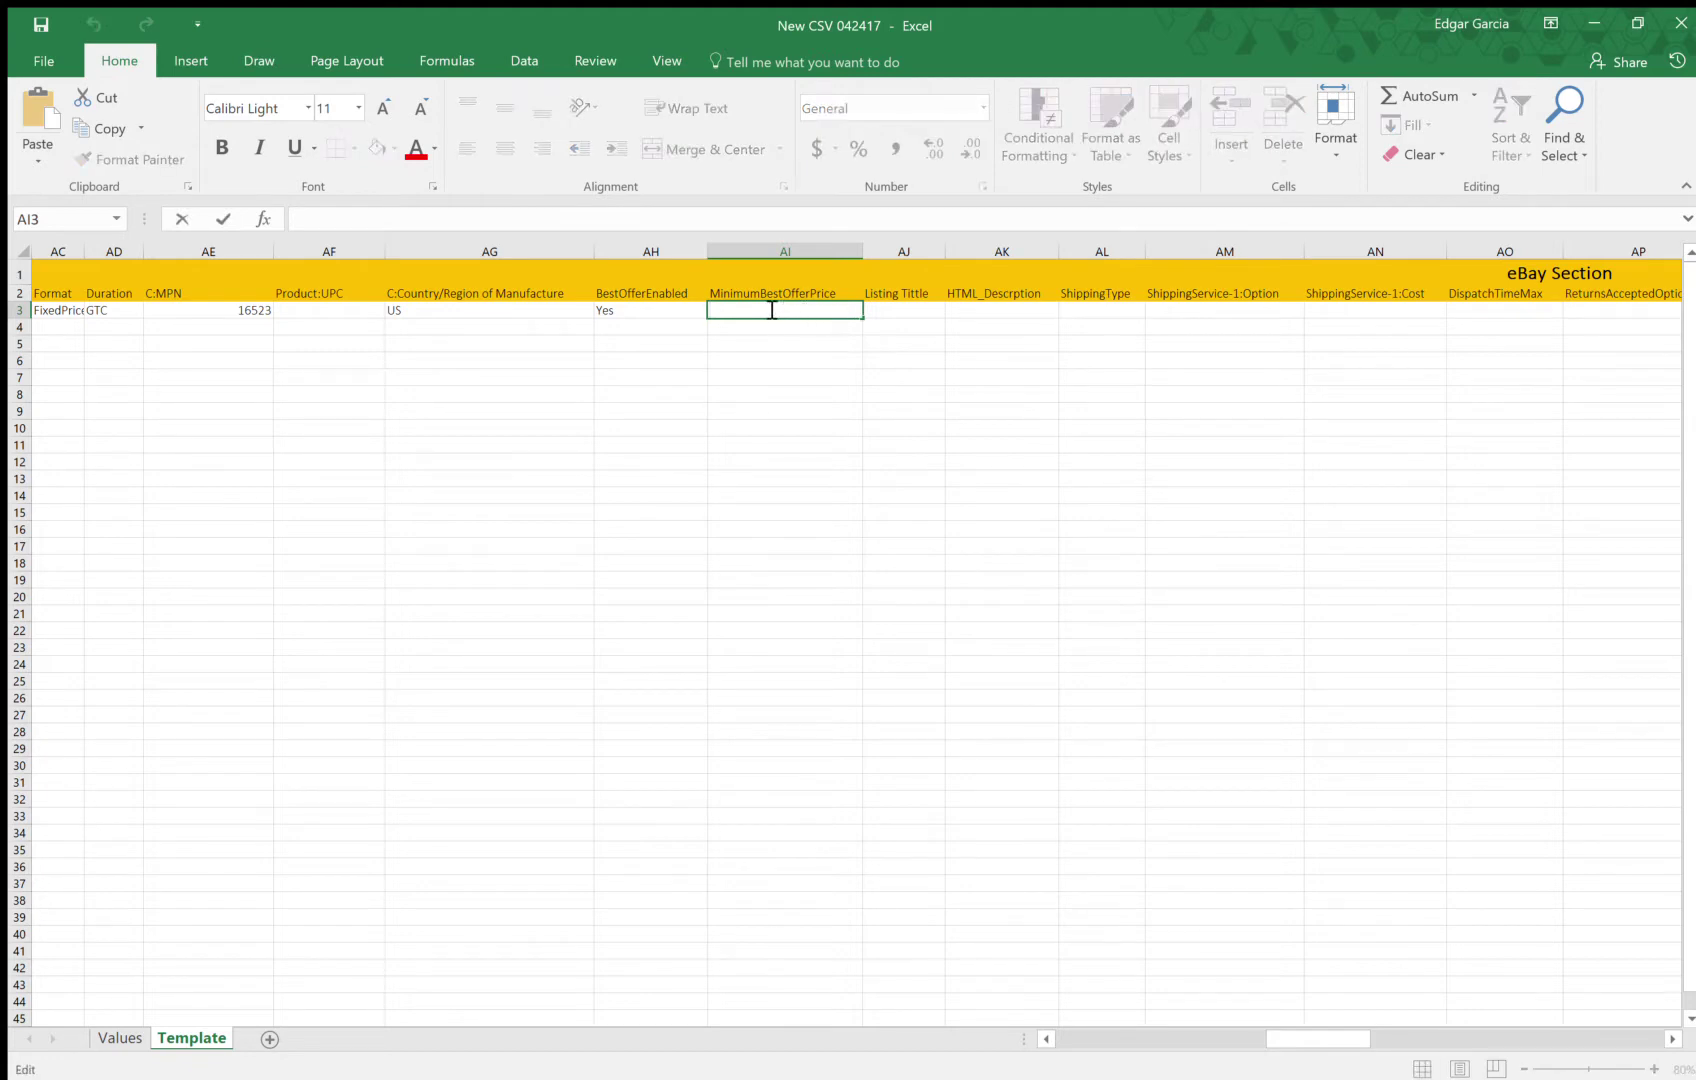
type("9200")
key("Return")
key("Up")
key("Right")
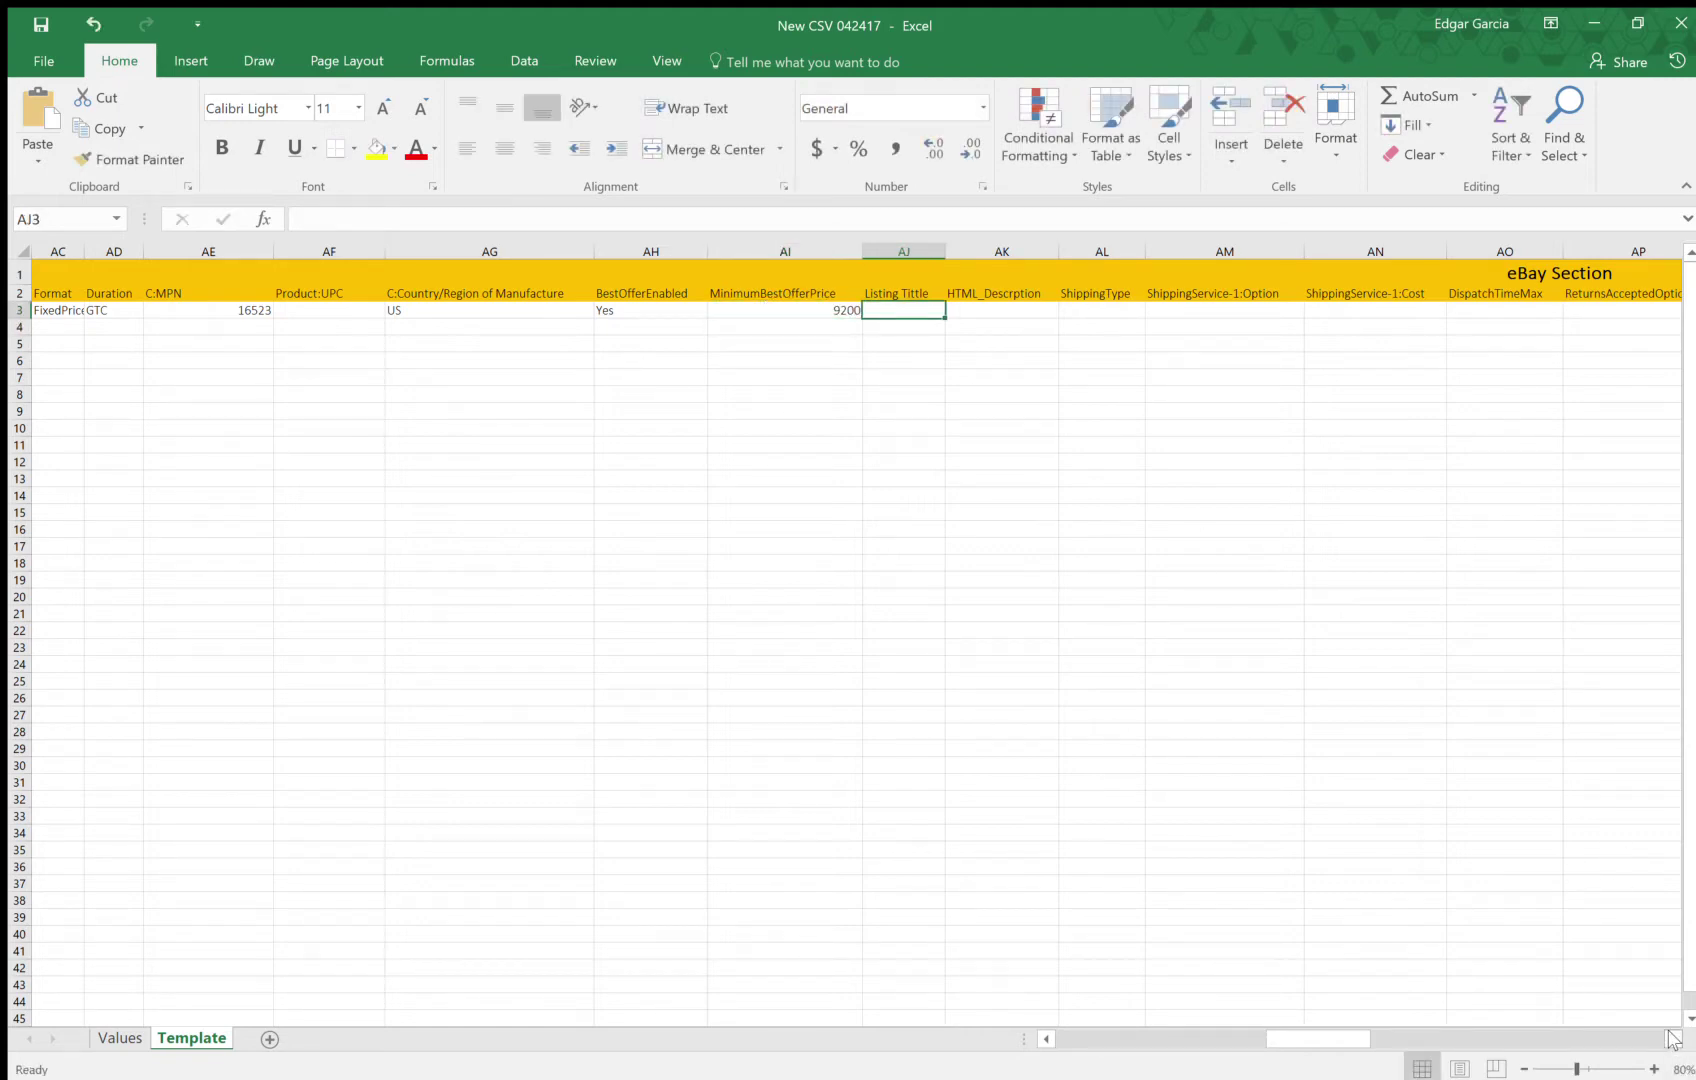
left_click_drag(1671, 1038, 1671, 1038)
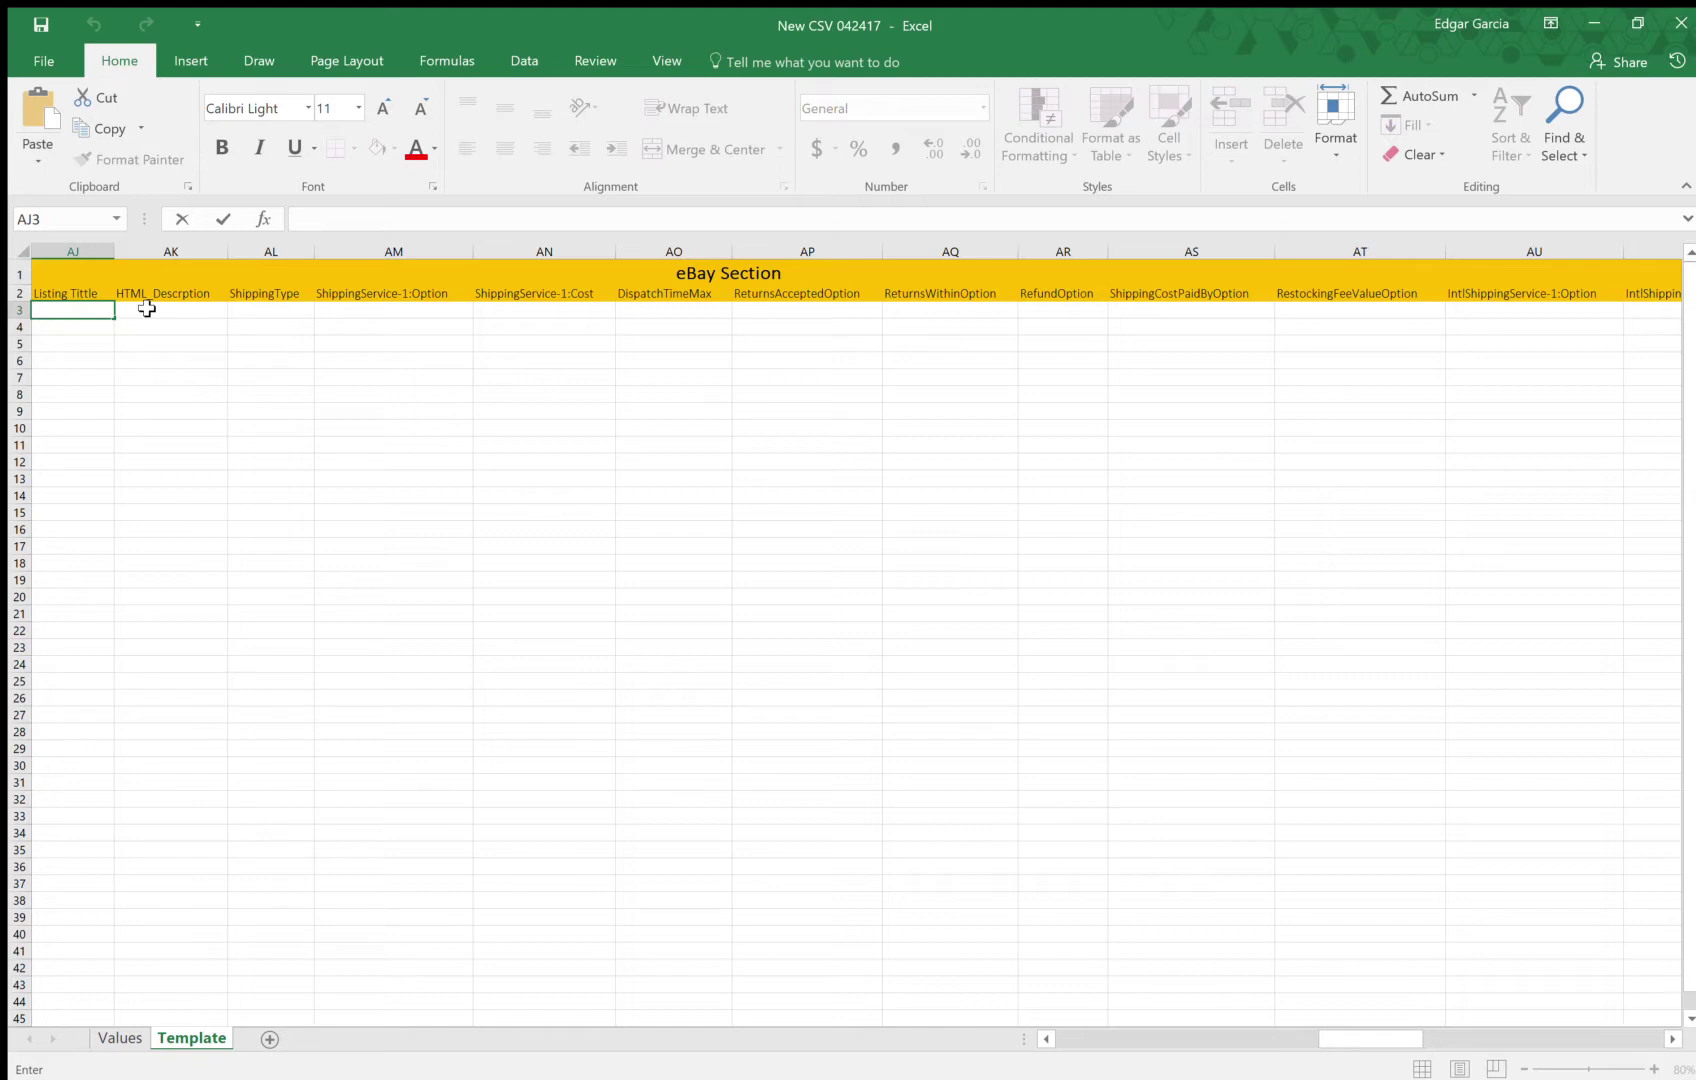
Title the listing 'Rolex Daytona 16523 Two Tone Black Dial' in AJ3 and set ShippingType to Flat
type("Rolex Daytona 16523")
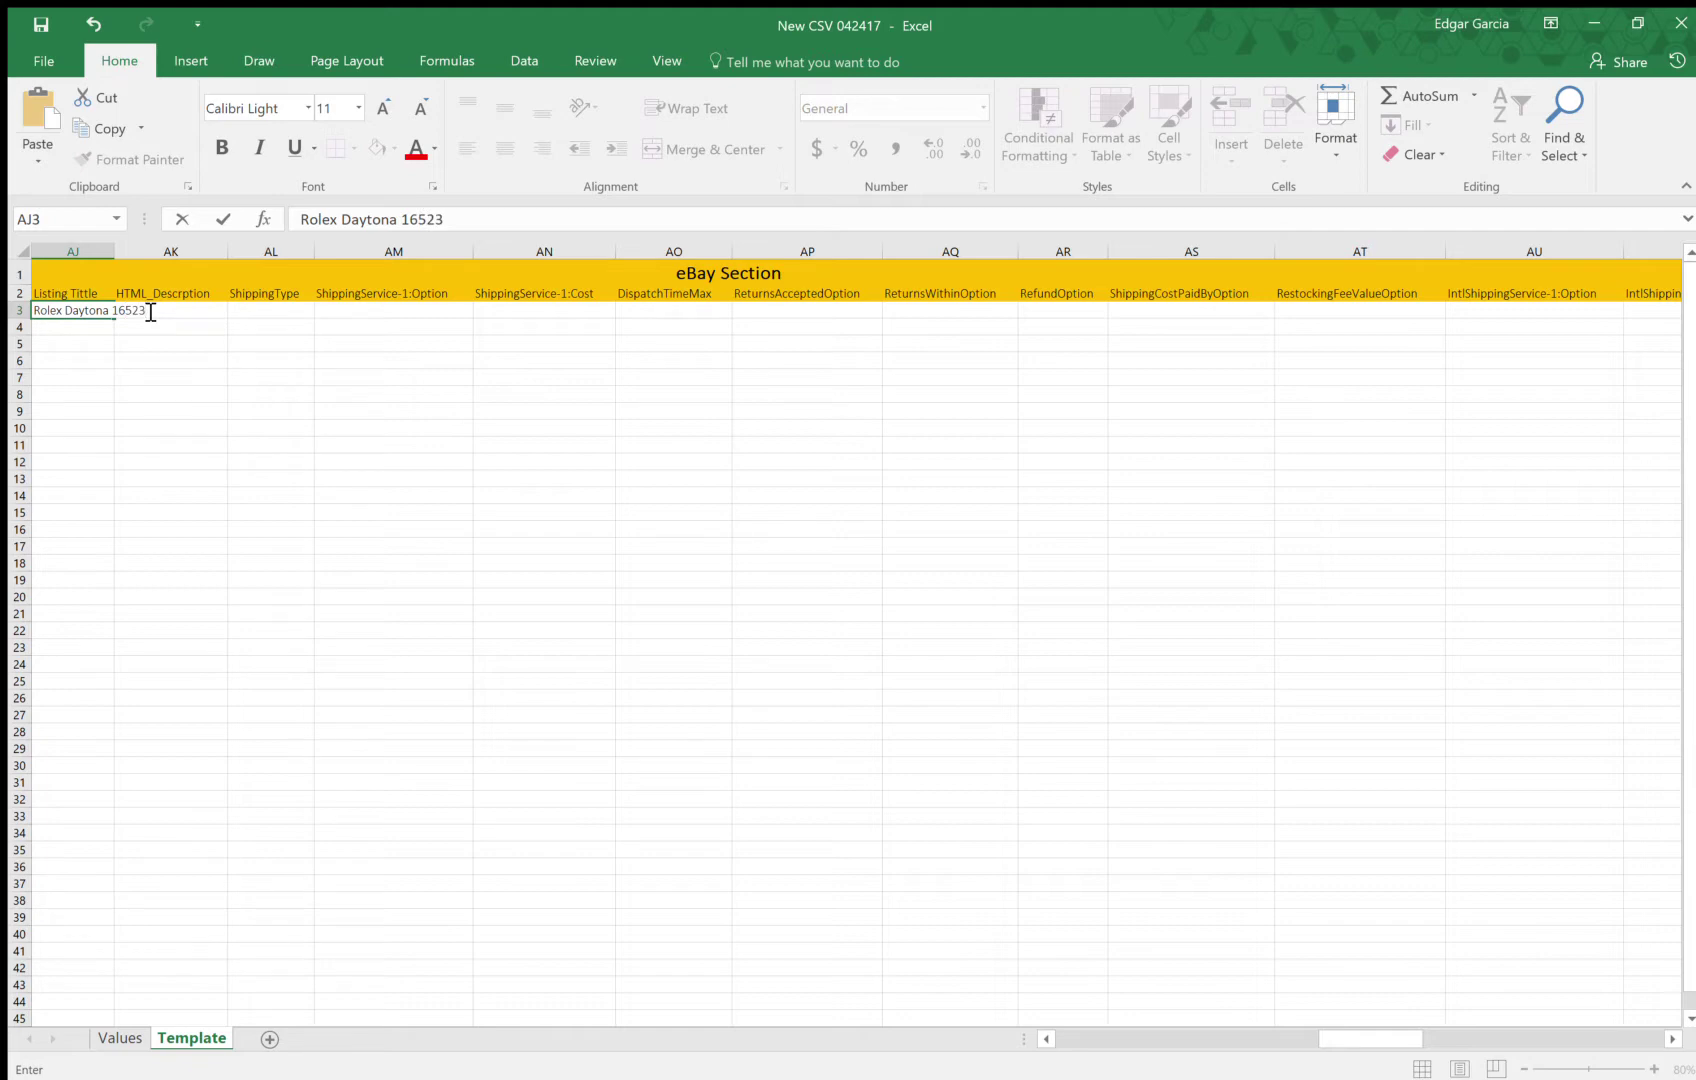
type(" Two Tone Black Dial")
left_click(158, 312)
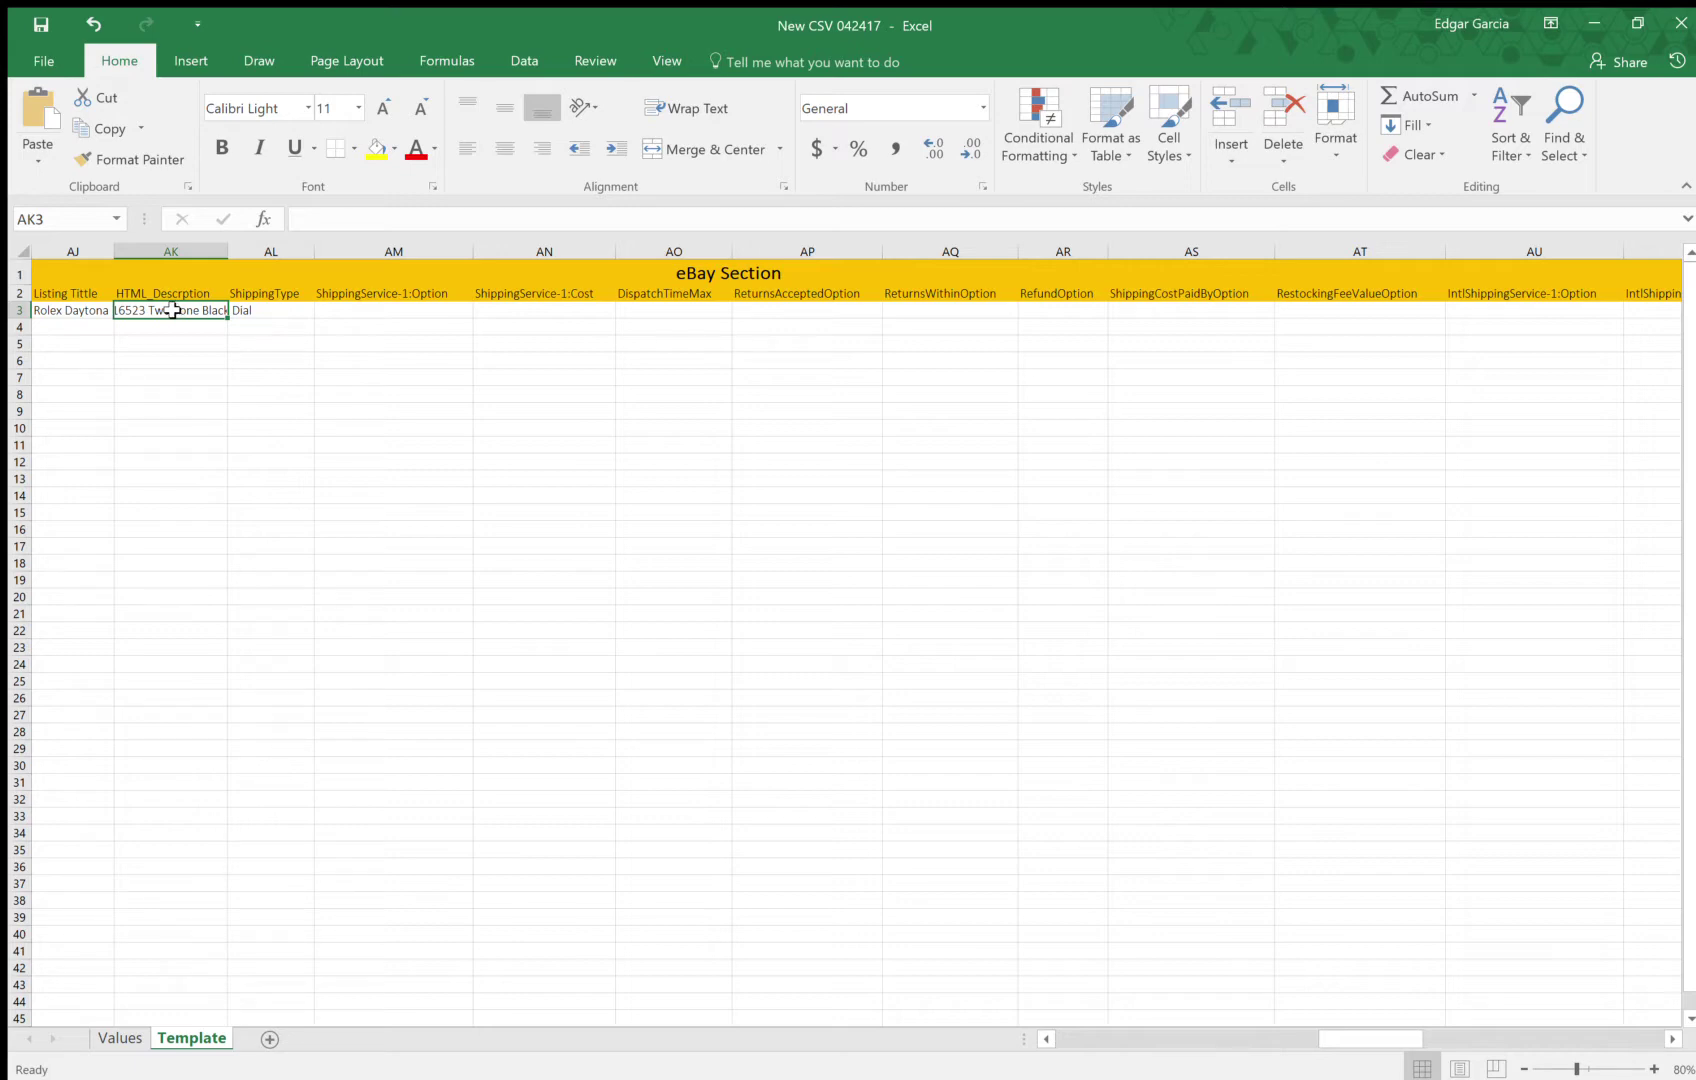
left_click(294, 311)
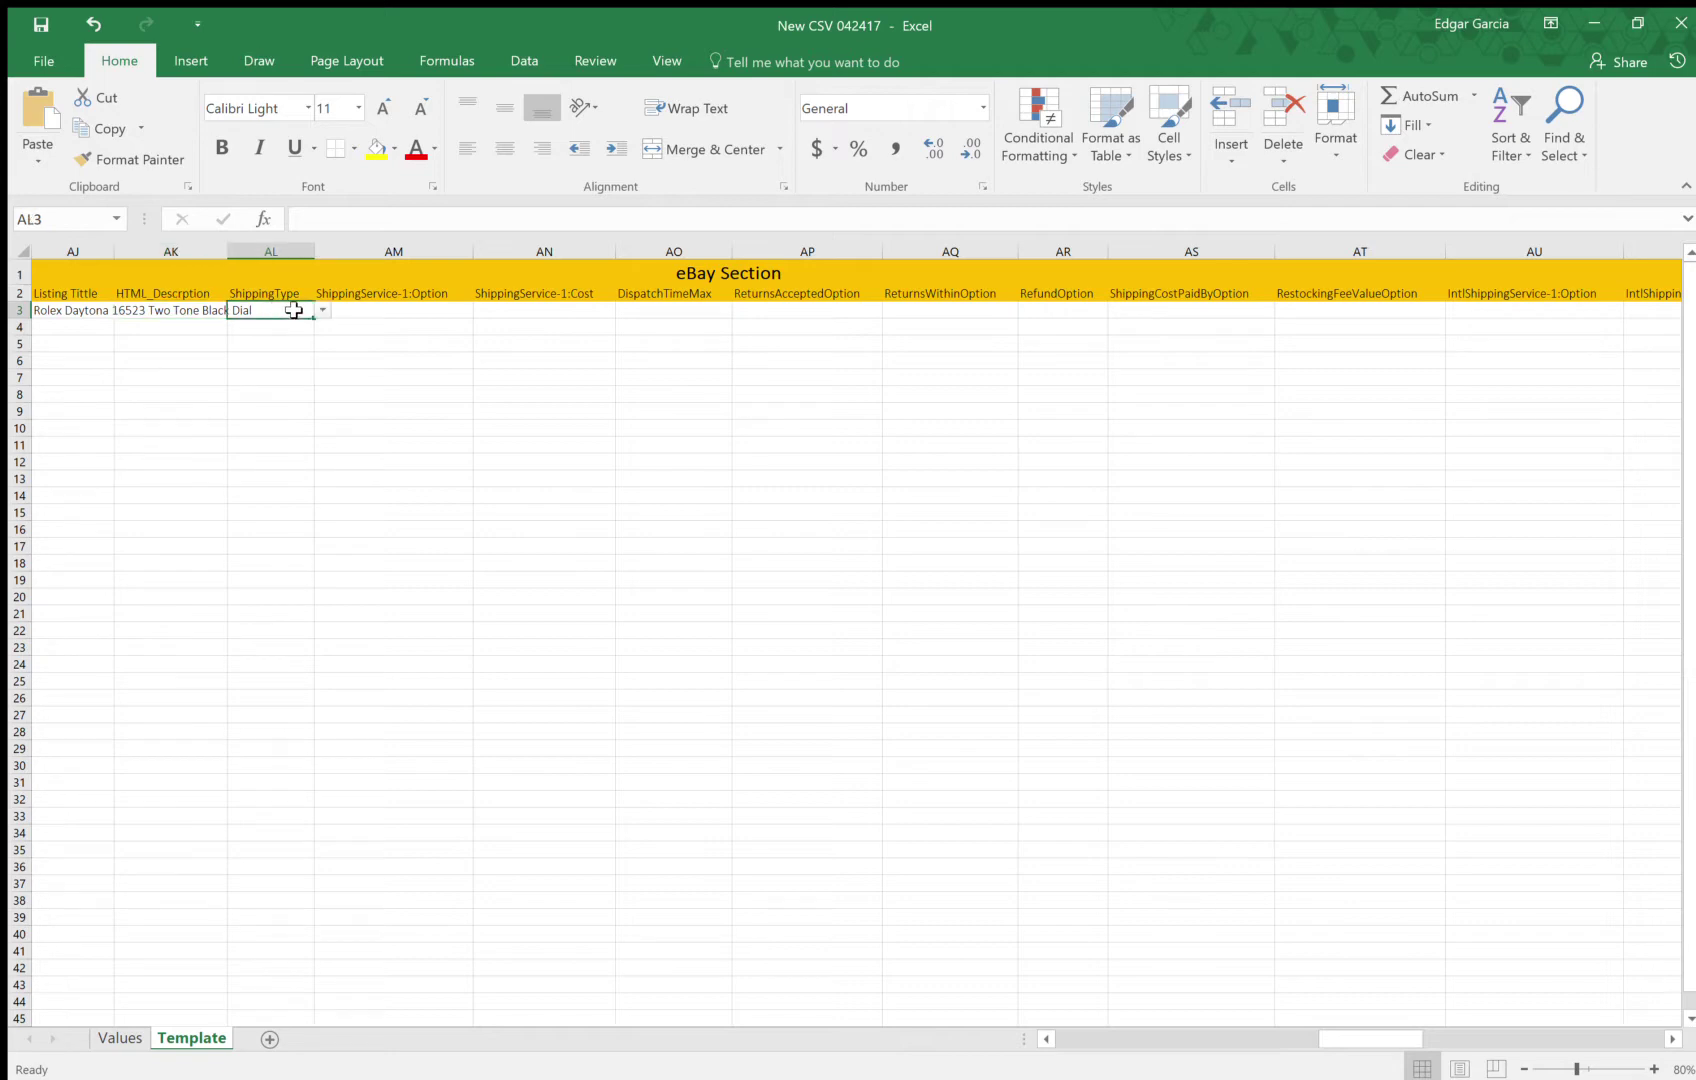
left_click(322, 310)
left_click(284, 325)
Set shipping service FedEx2Day, shipping cost 50 and dispatch time 1 in AM3–AO3
left_click(412, 313)
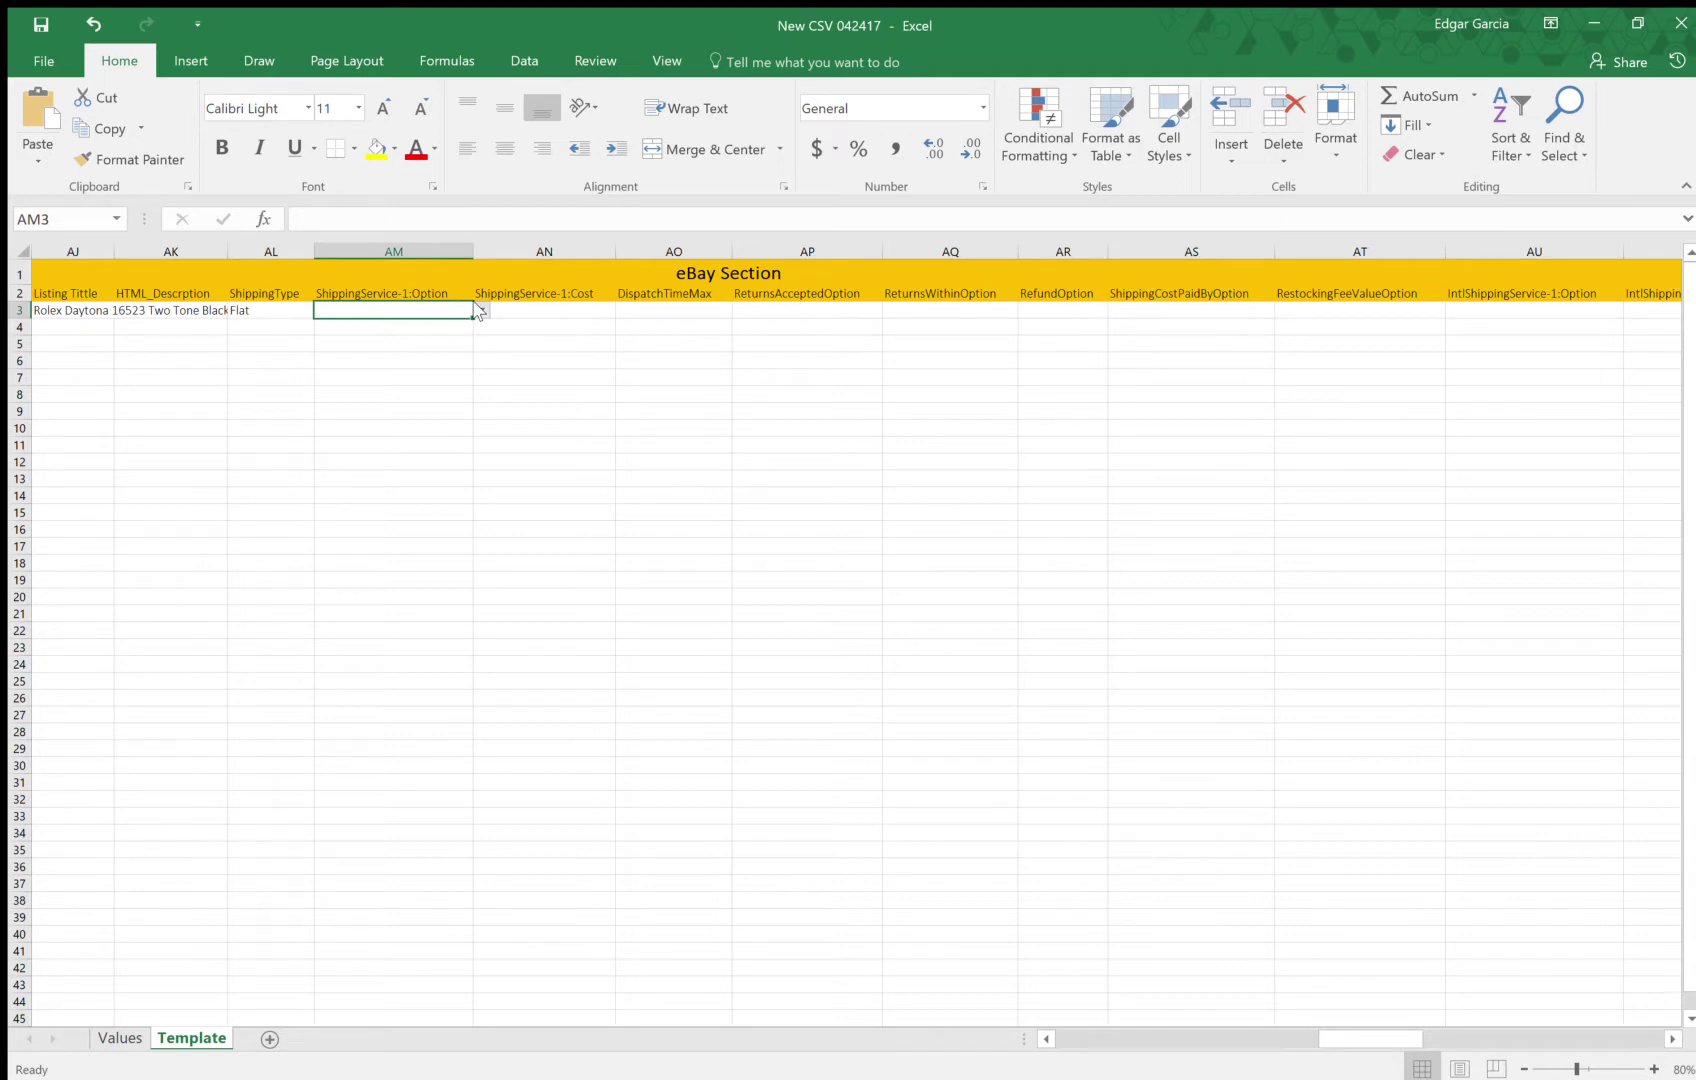
left_click(478, 311)
left_click(367, 338)
left_click(552, 309)
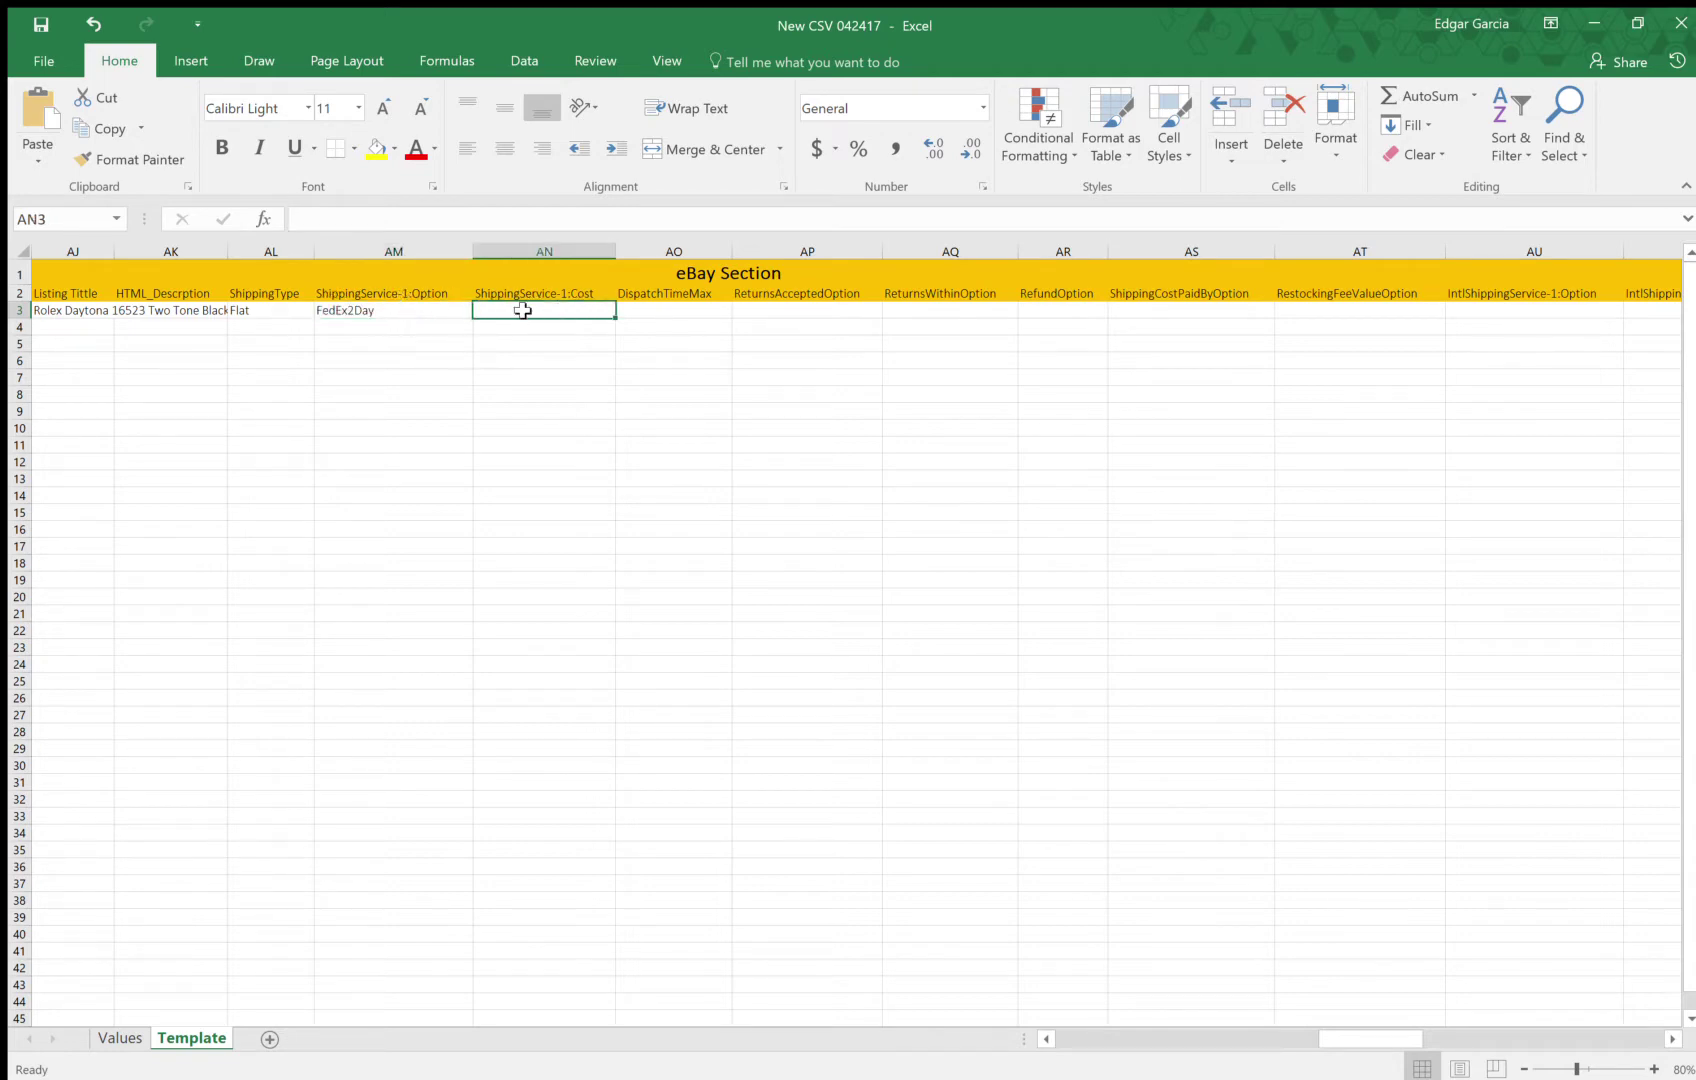
type("50")
left_click(669, 316)
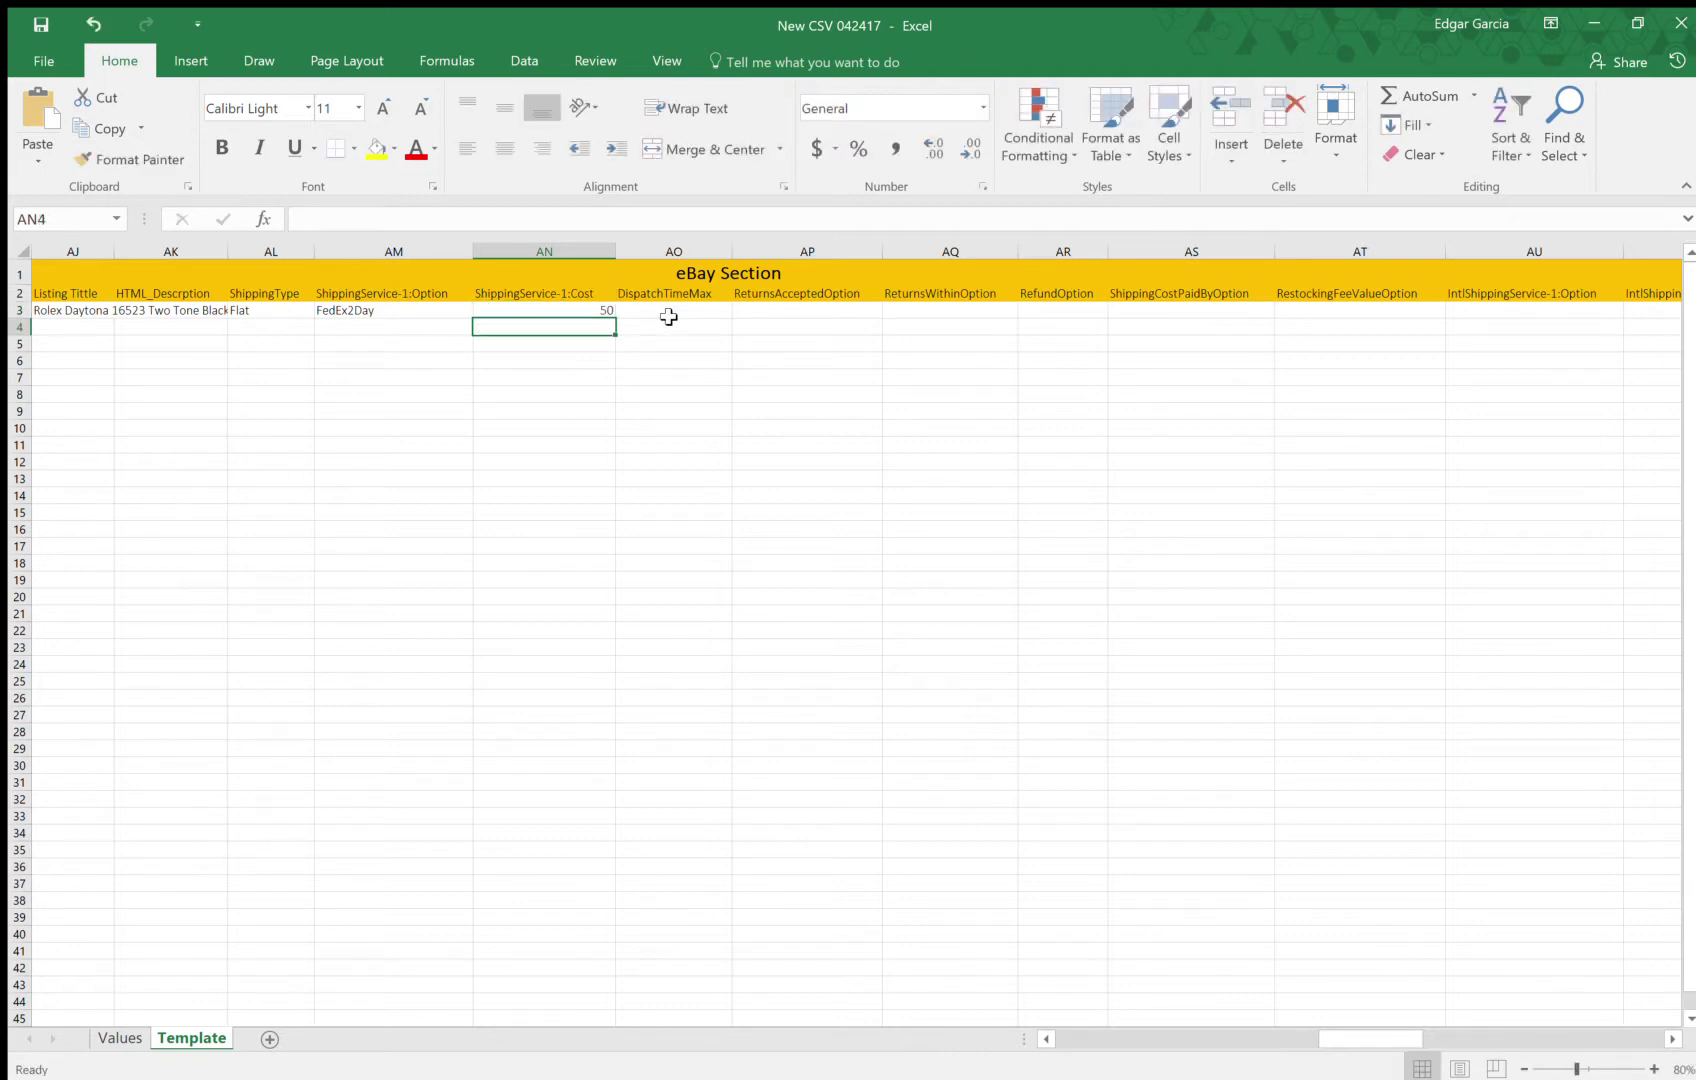
left_click(740, 312)
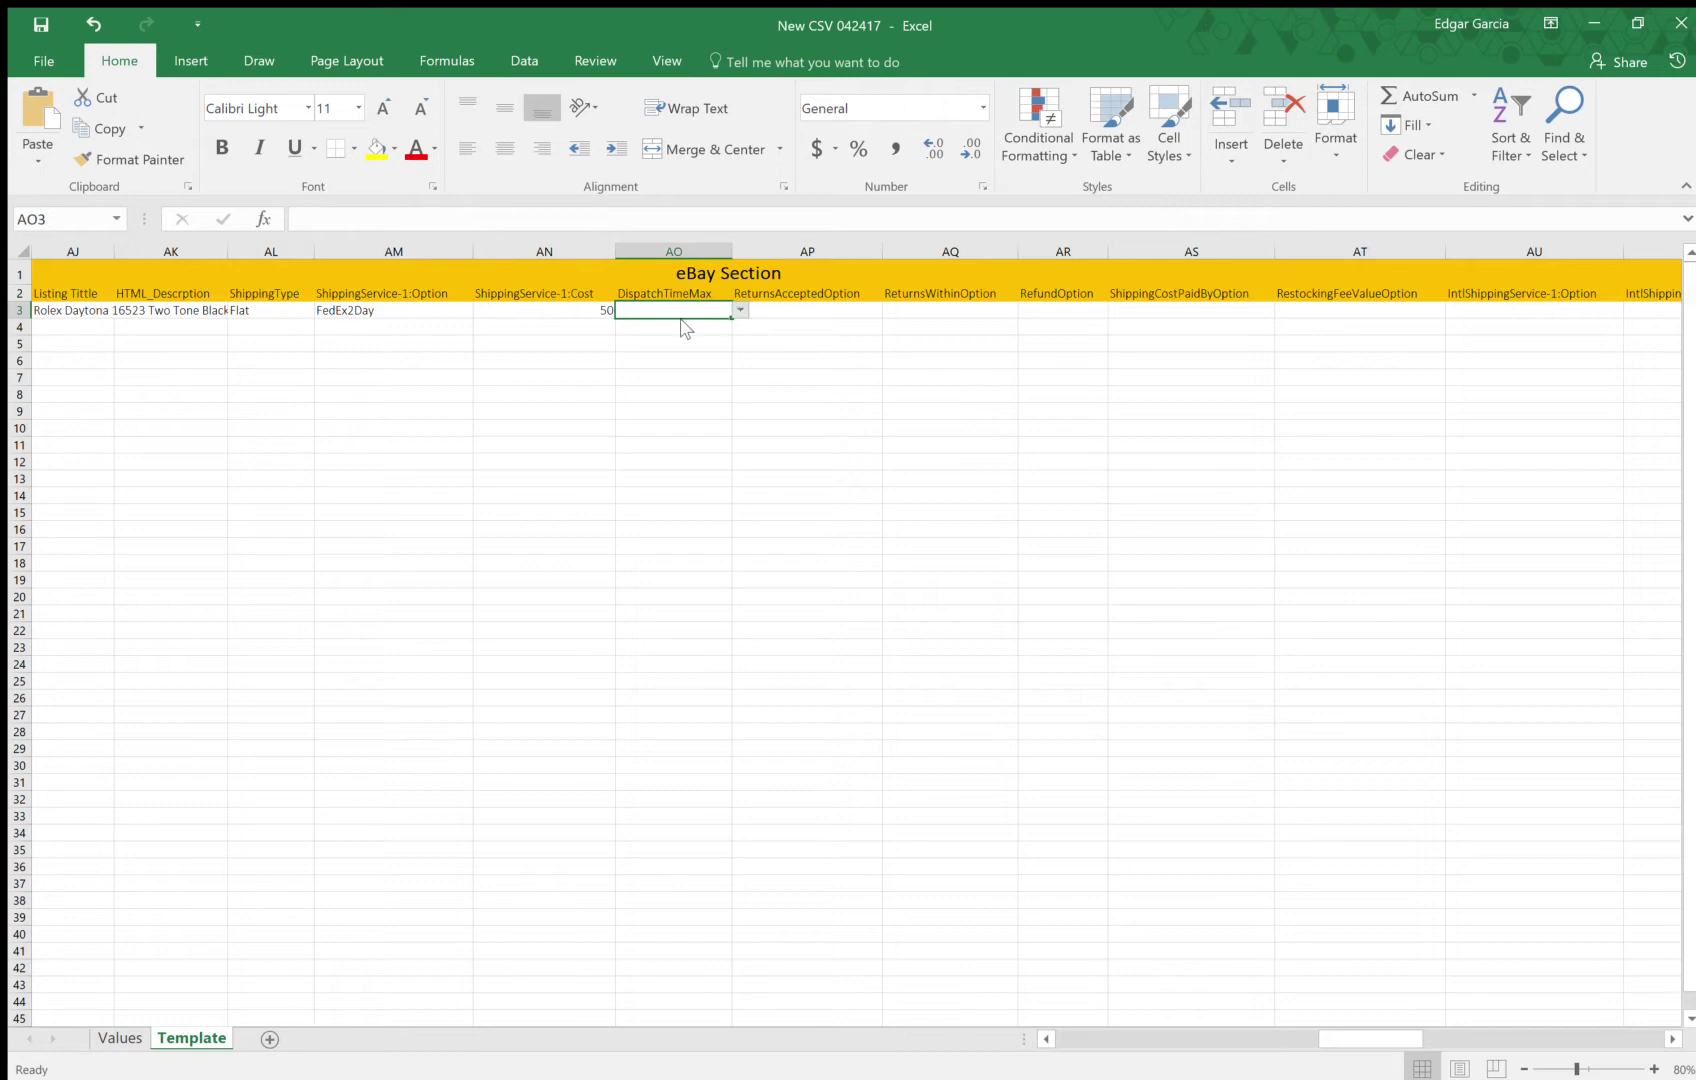
left_click(690, 340)
Fill returns fields with ReturnsAccepted, Days_14, MoneyBackOrExchange and Buyer in AP3–AS3
left_click(808, 311)
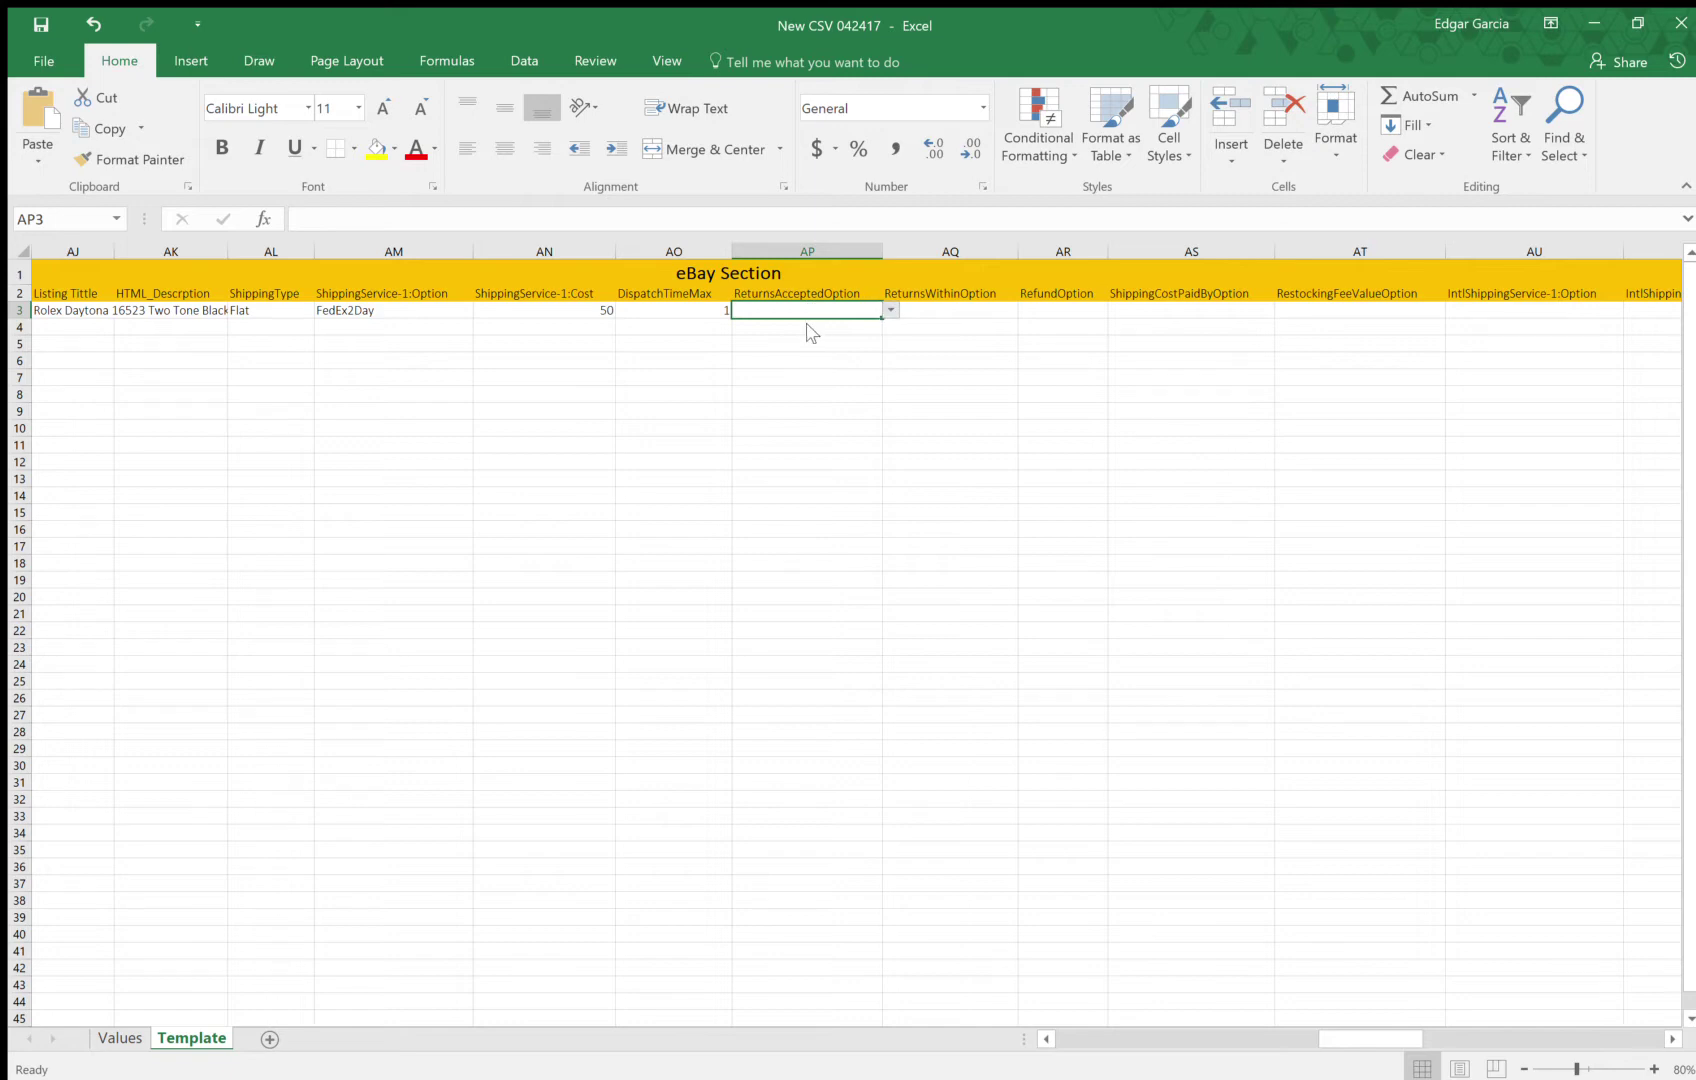
type("ReturnsAccepted")
left_click(933, 311)
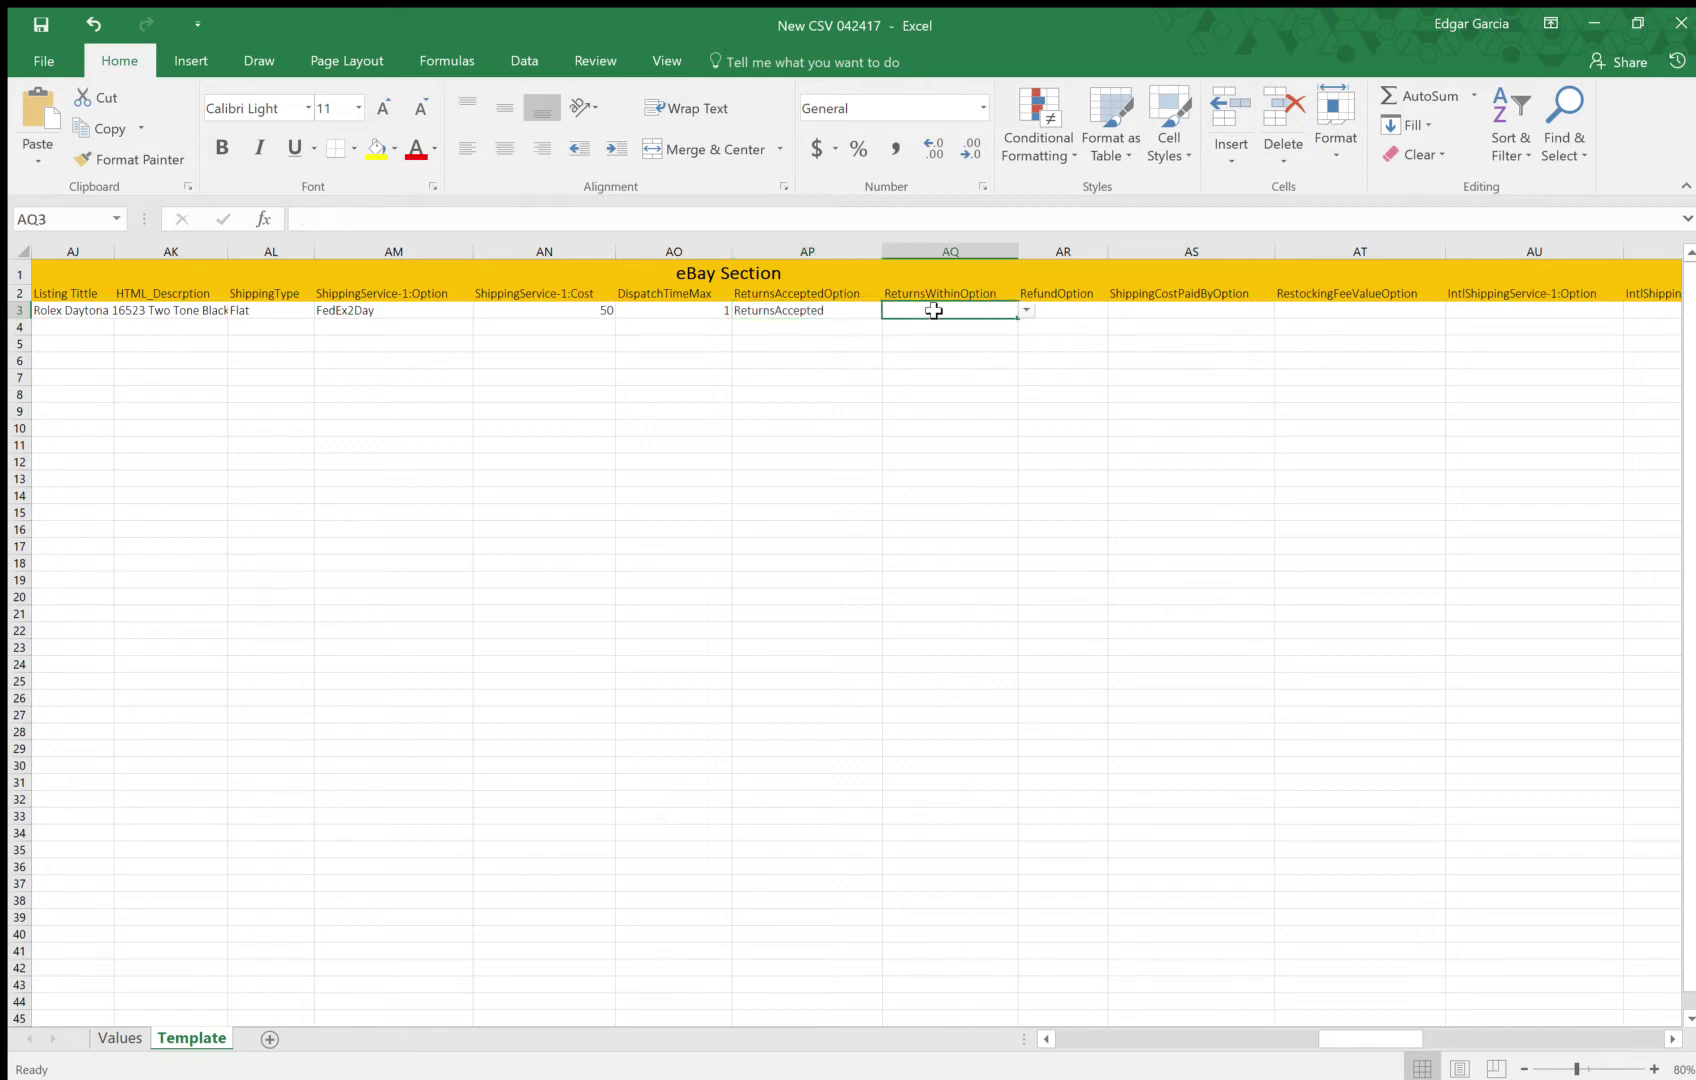
key("Right")
key("Right")
key("Right")
key("Right")
key("Right")
key("Right")
key("Right")
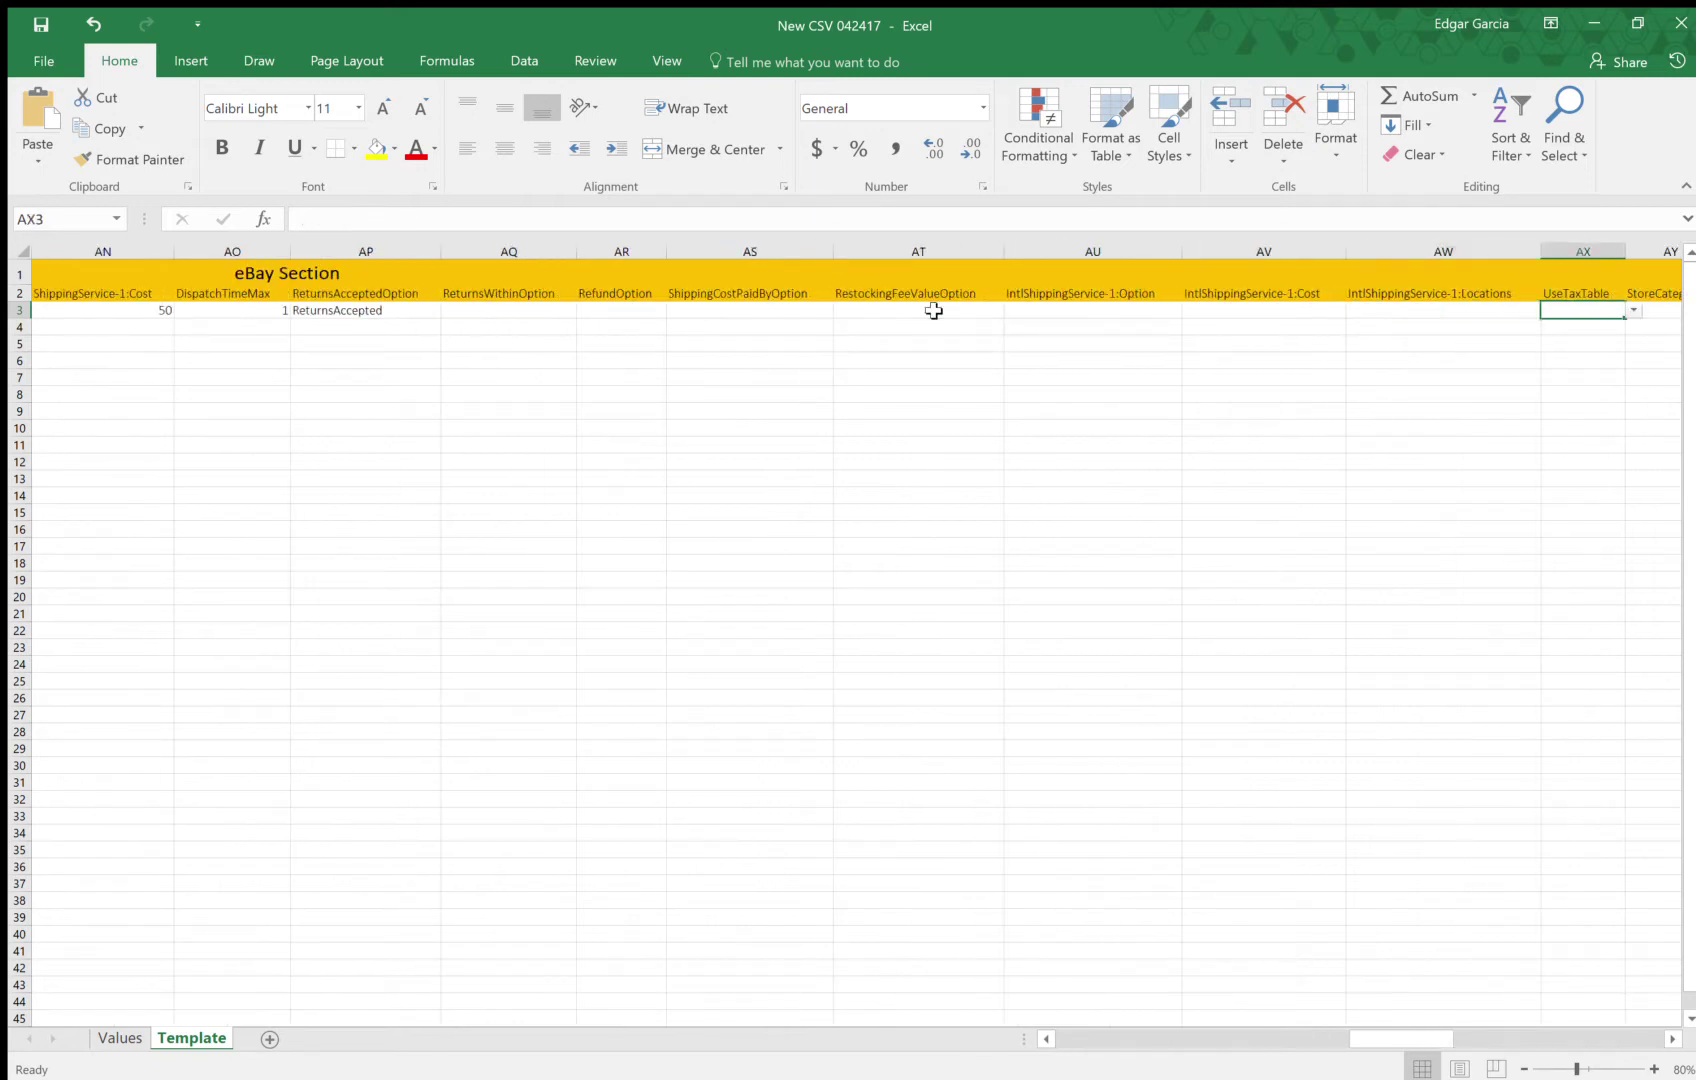
key("Left")
key("Left")
key("Left")
key("Left")
key("Left")
key("Left")
key("Left")
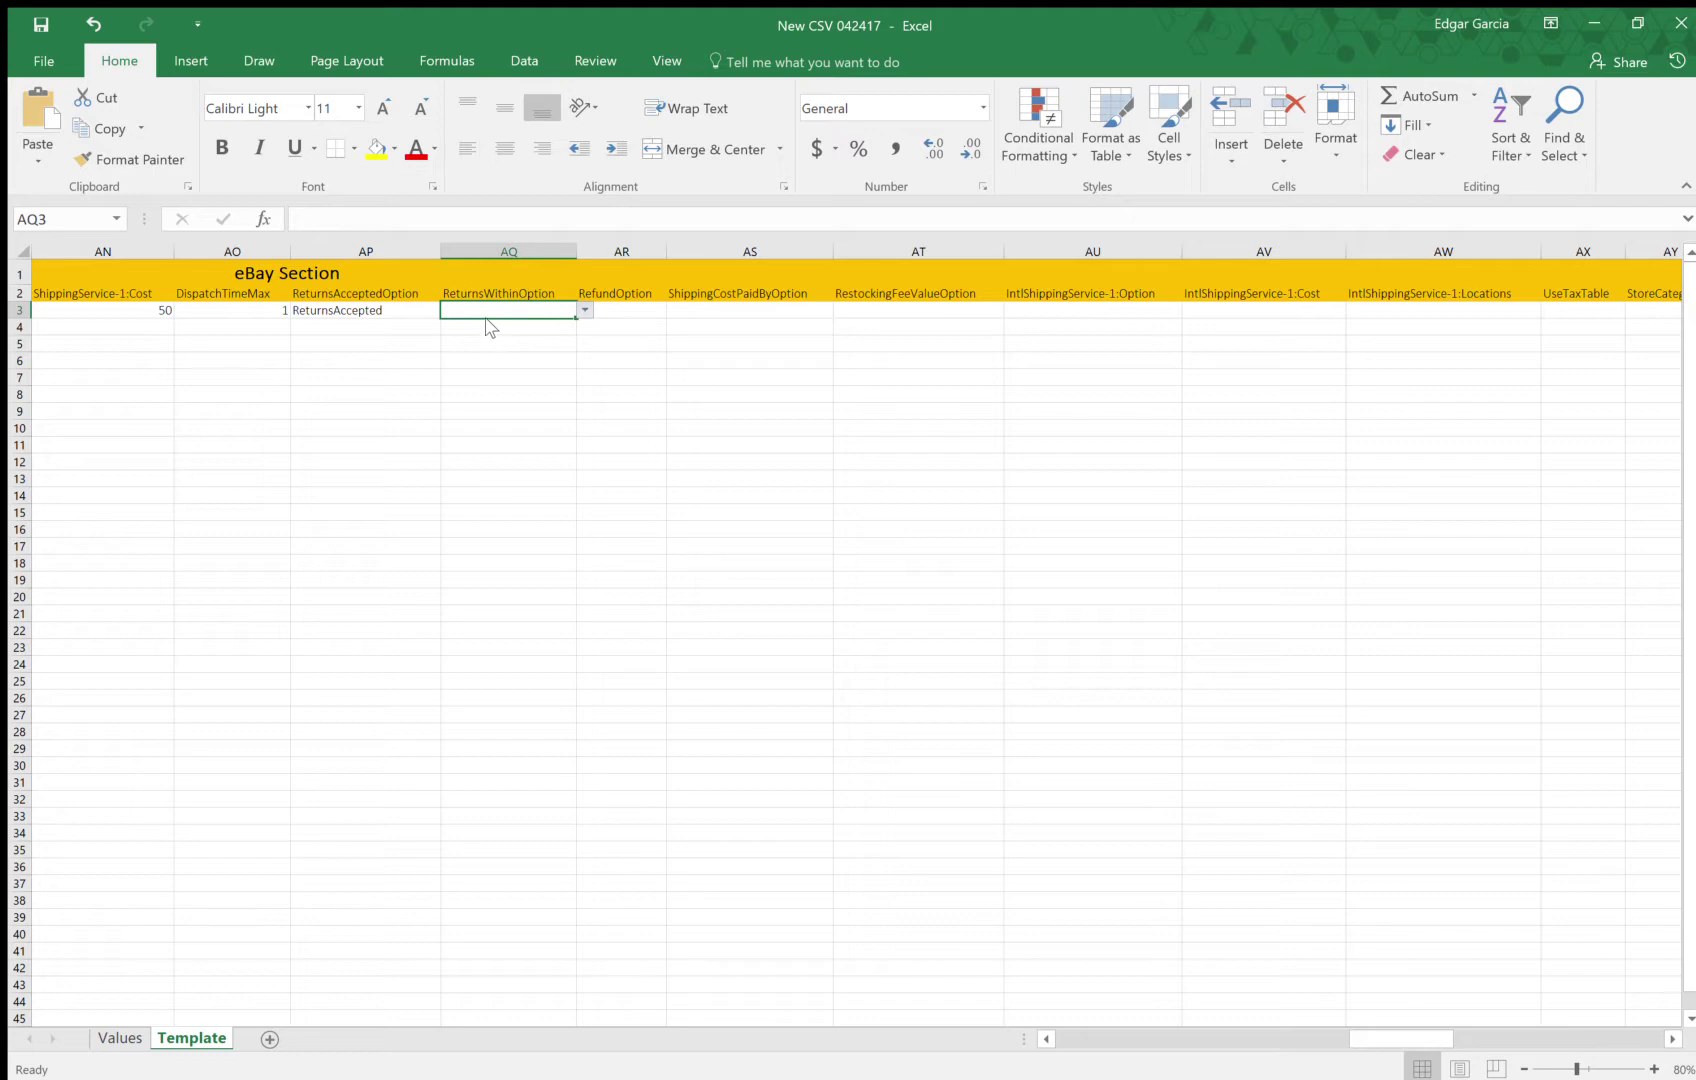
type("Days_14")
left_click(636, 311)
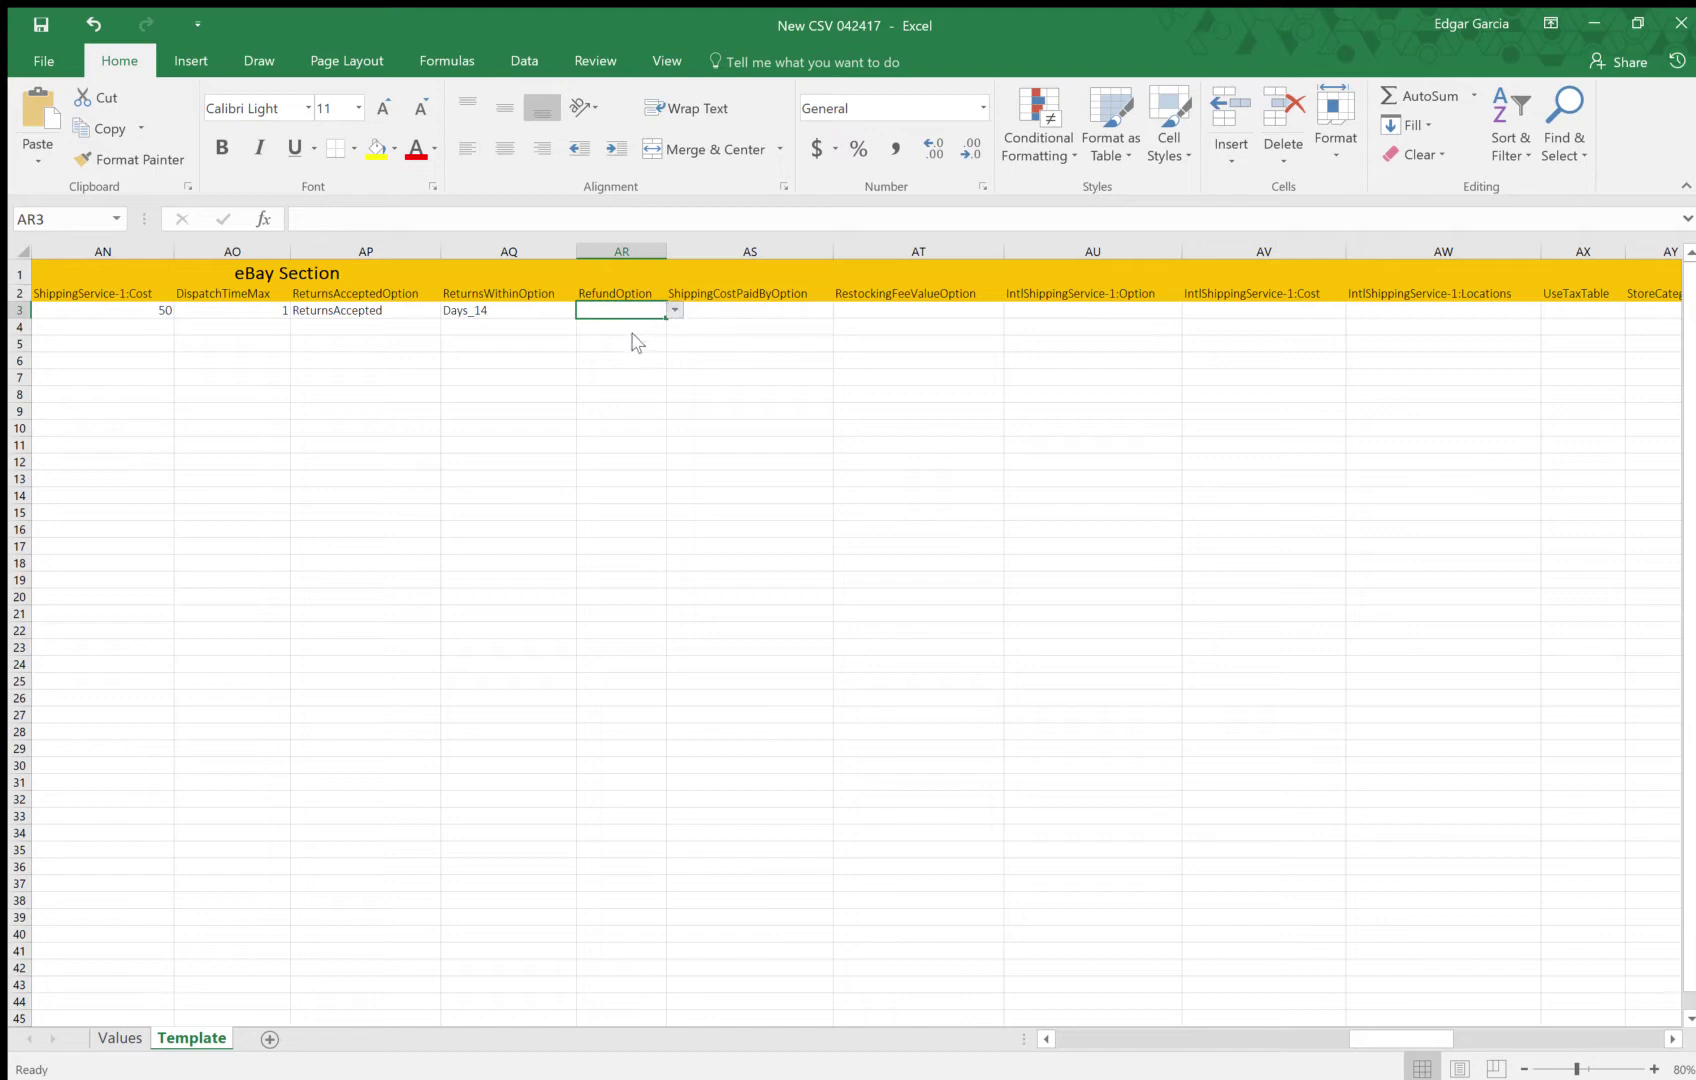
type("MoneyBackOrExchange")
left_click(721, 311)
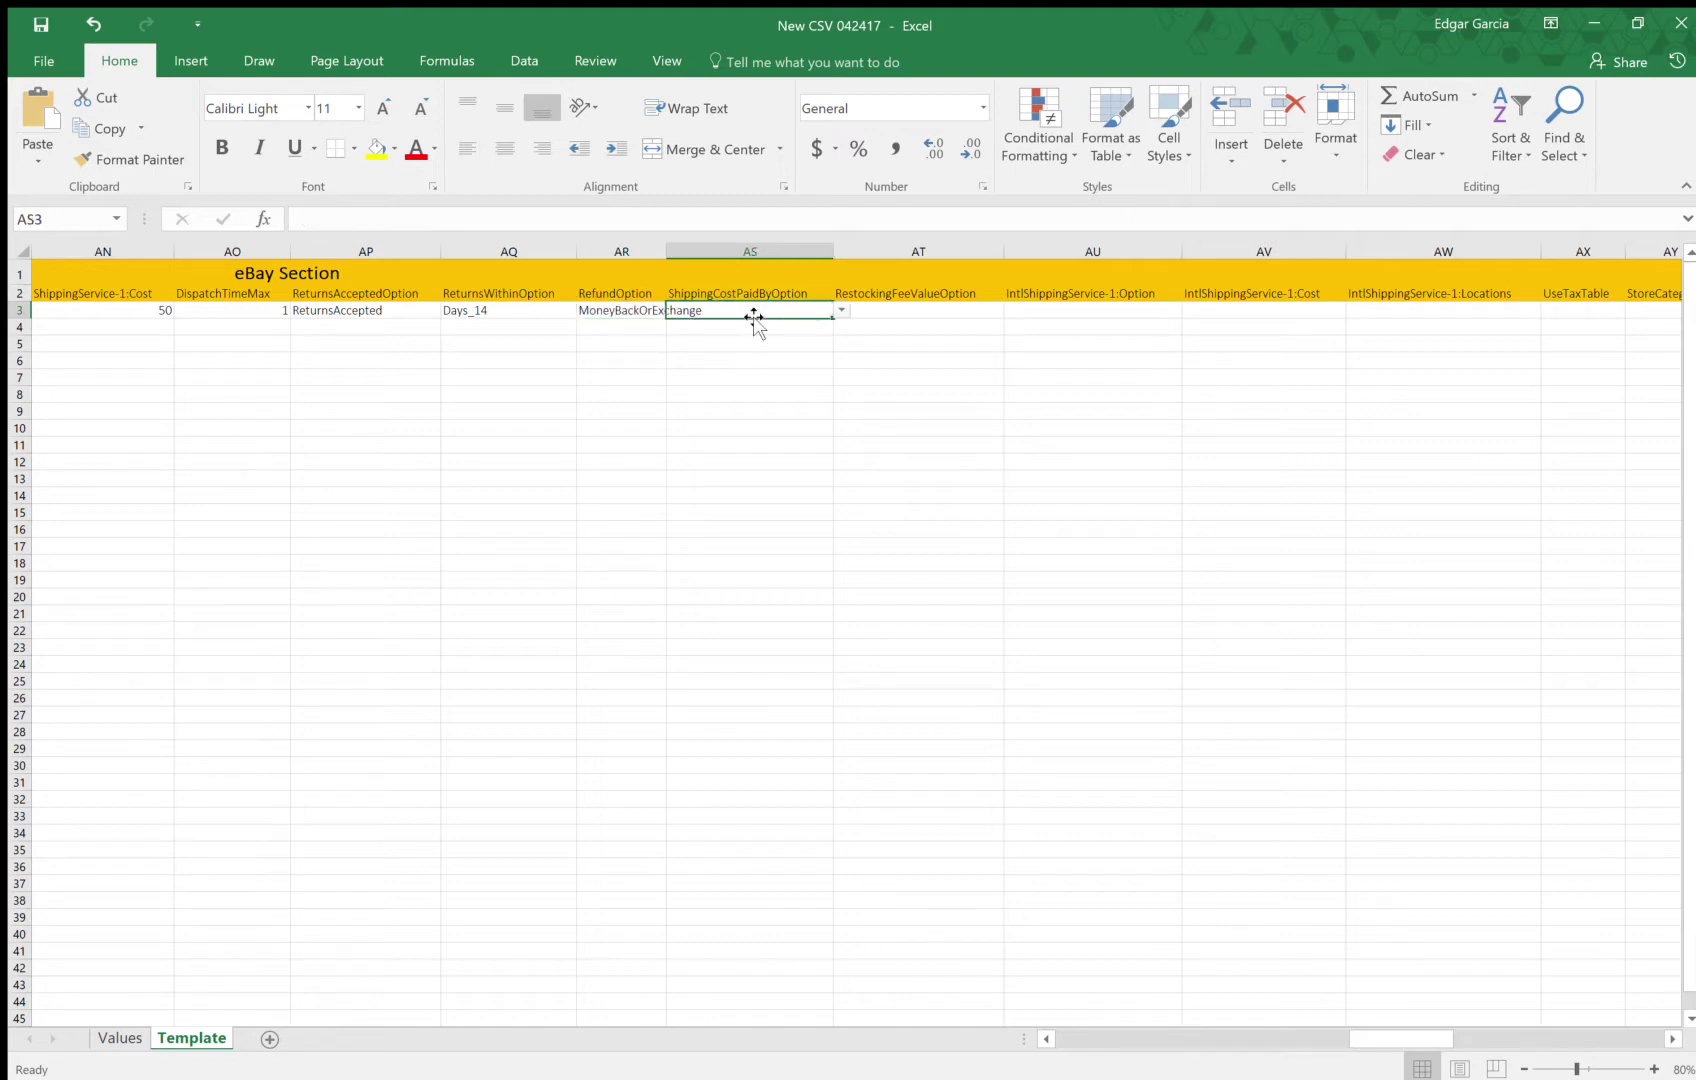
left_click(652, 314)
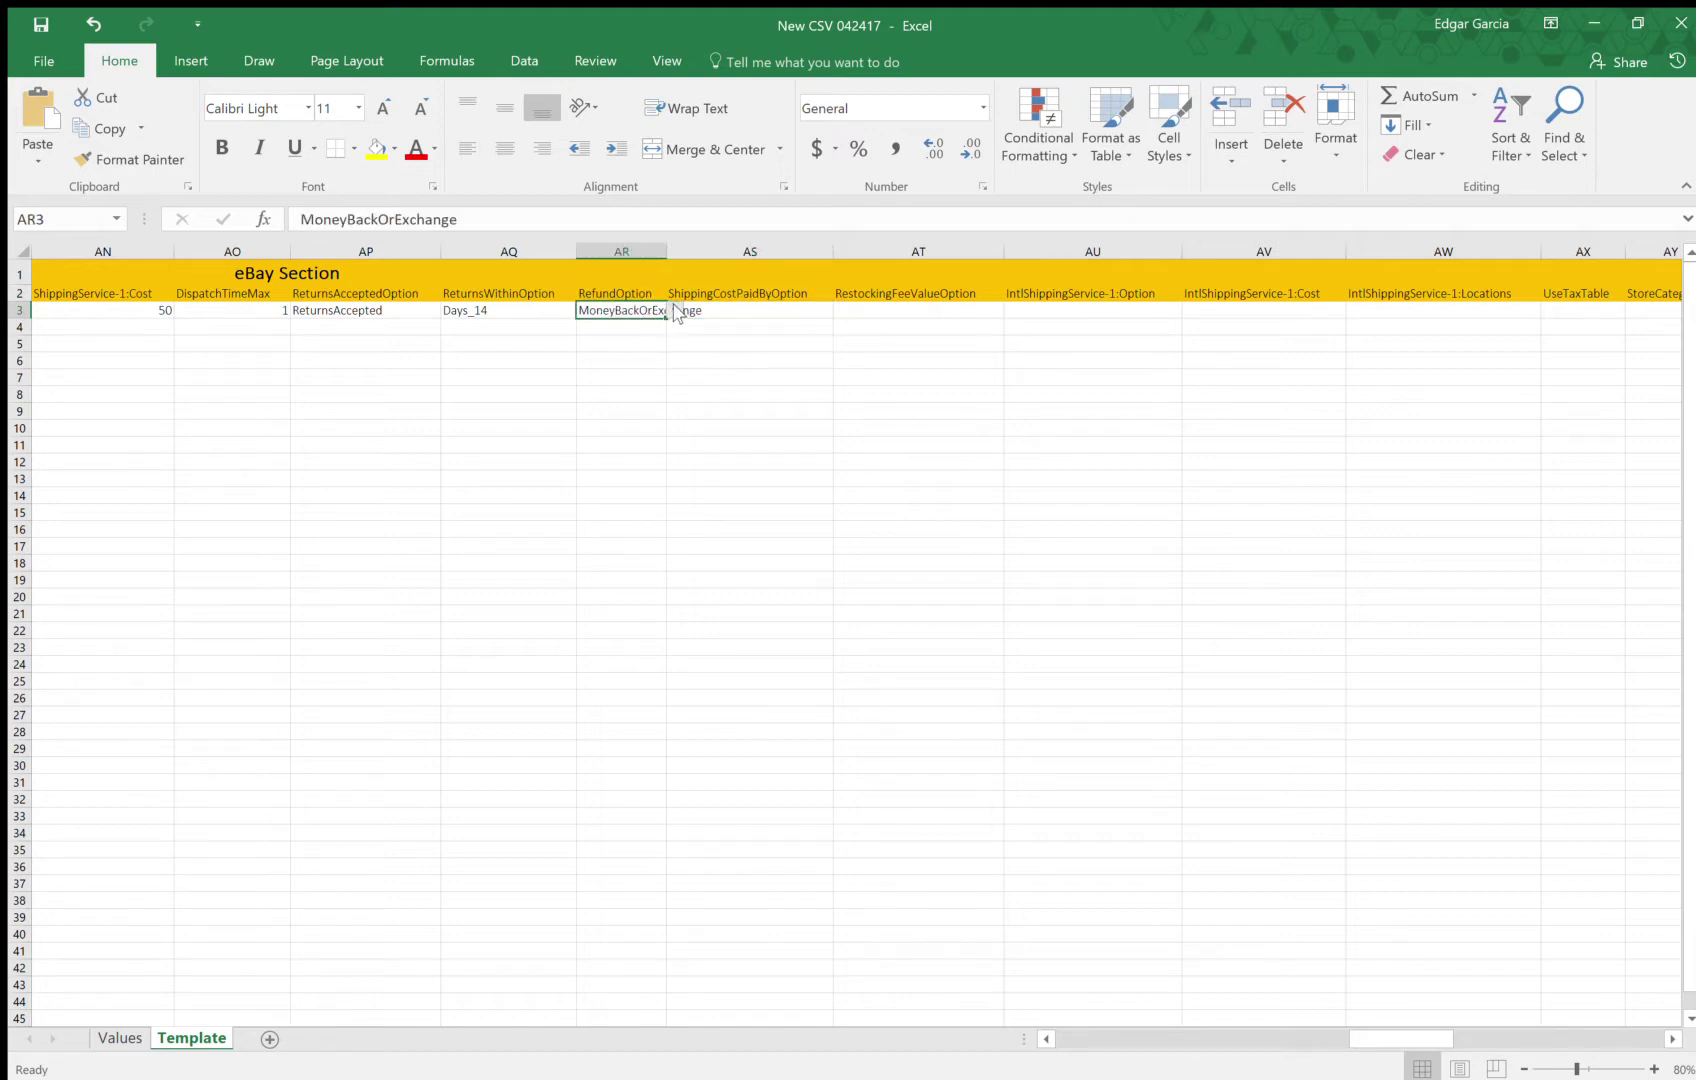
left_click(740, 310)
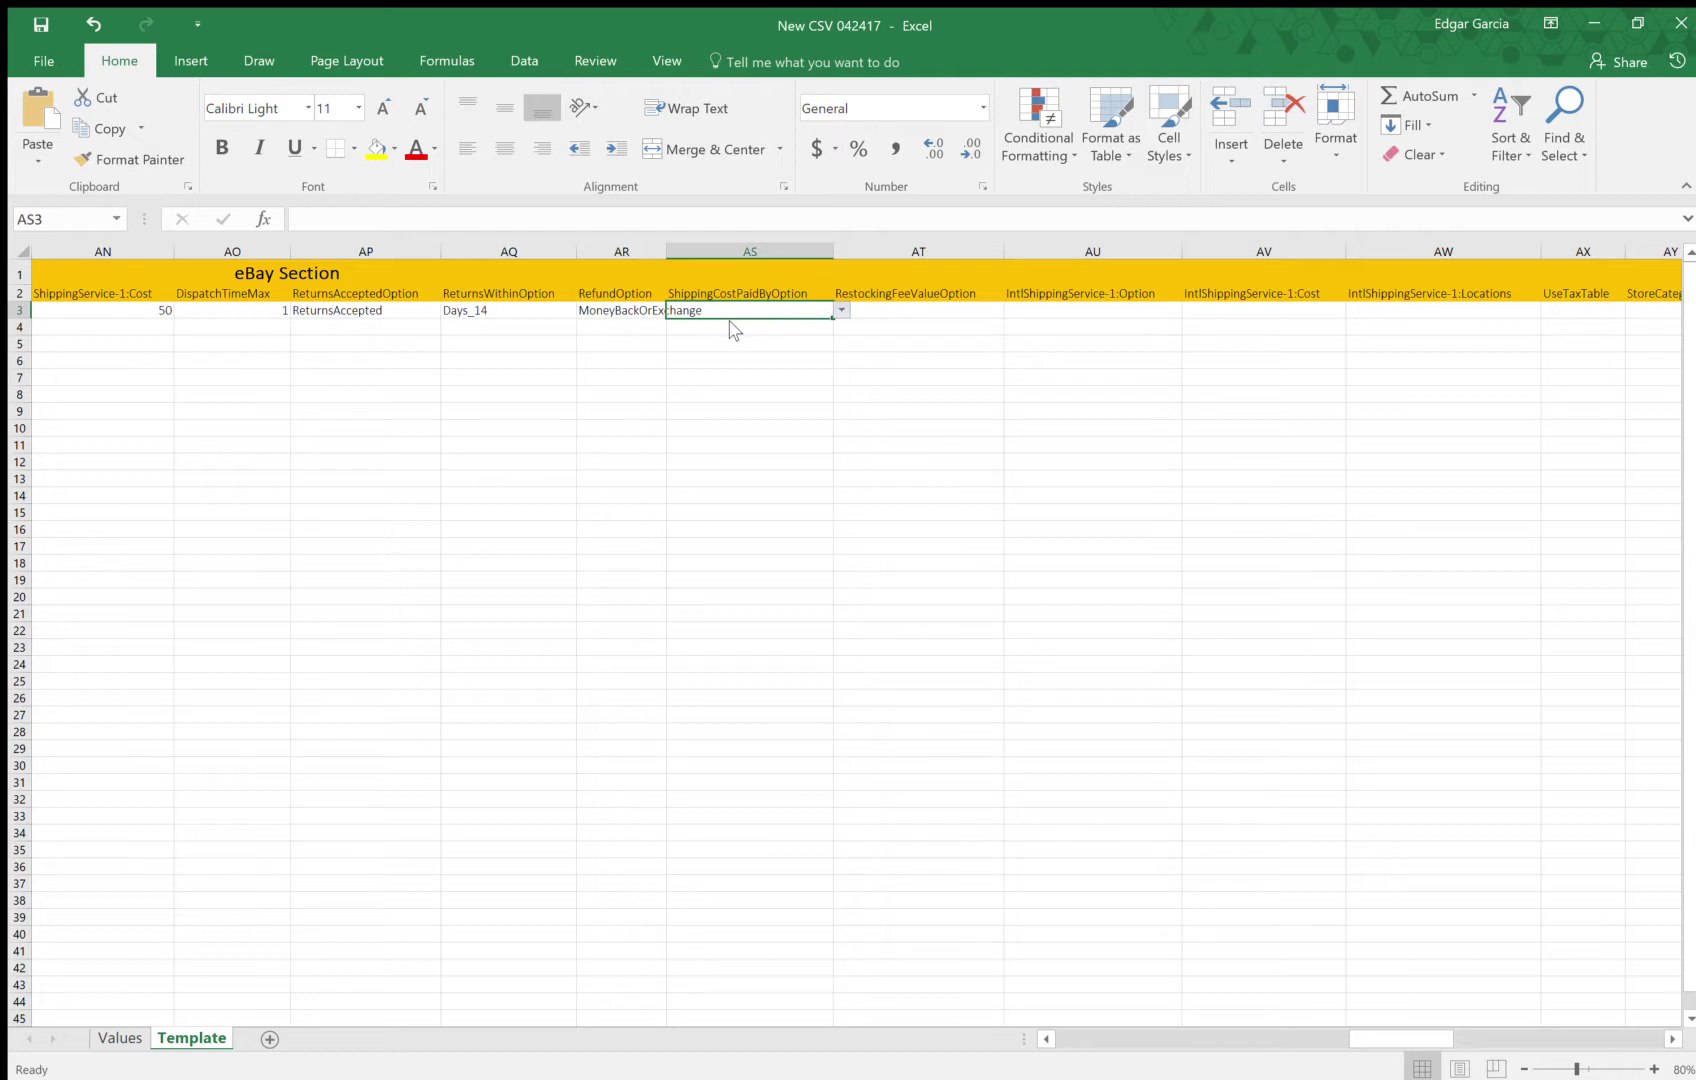
type("Buyer")
left_click(926, 310)
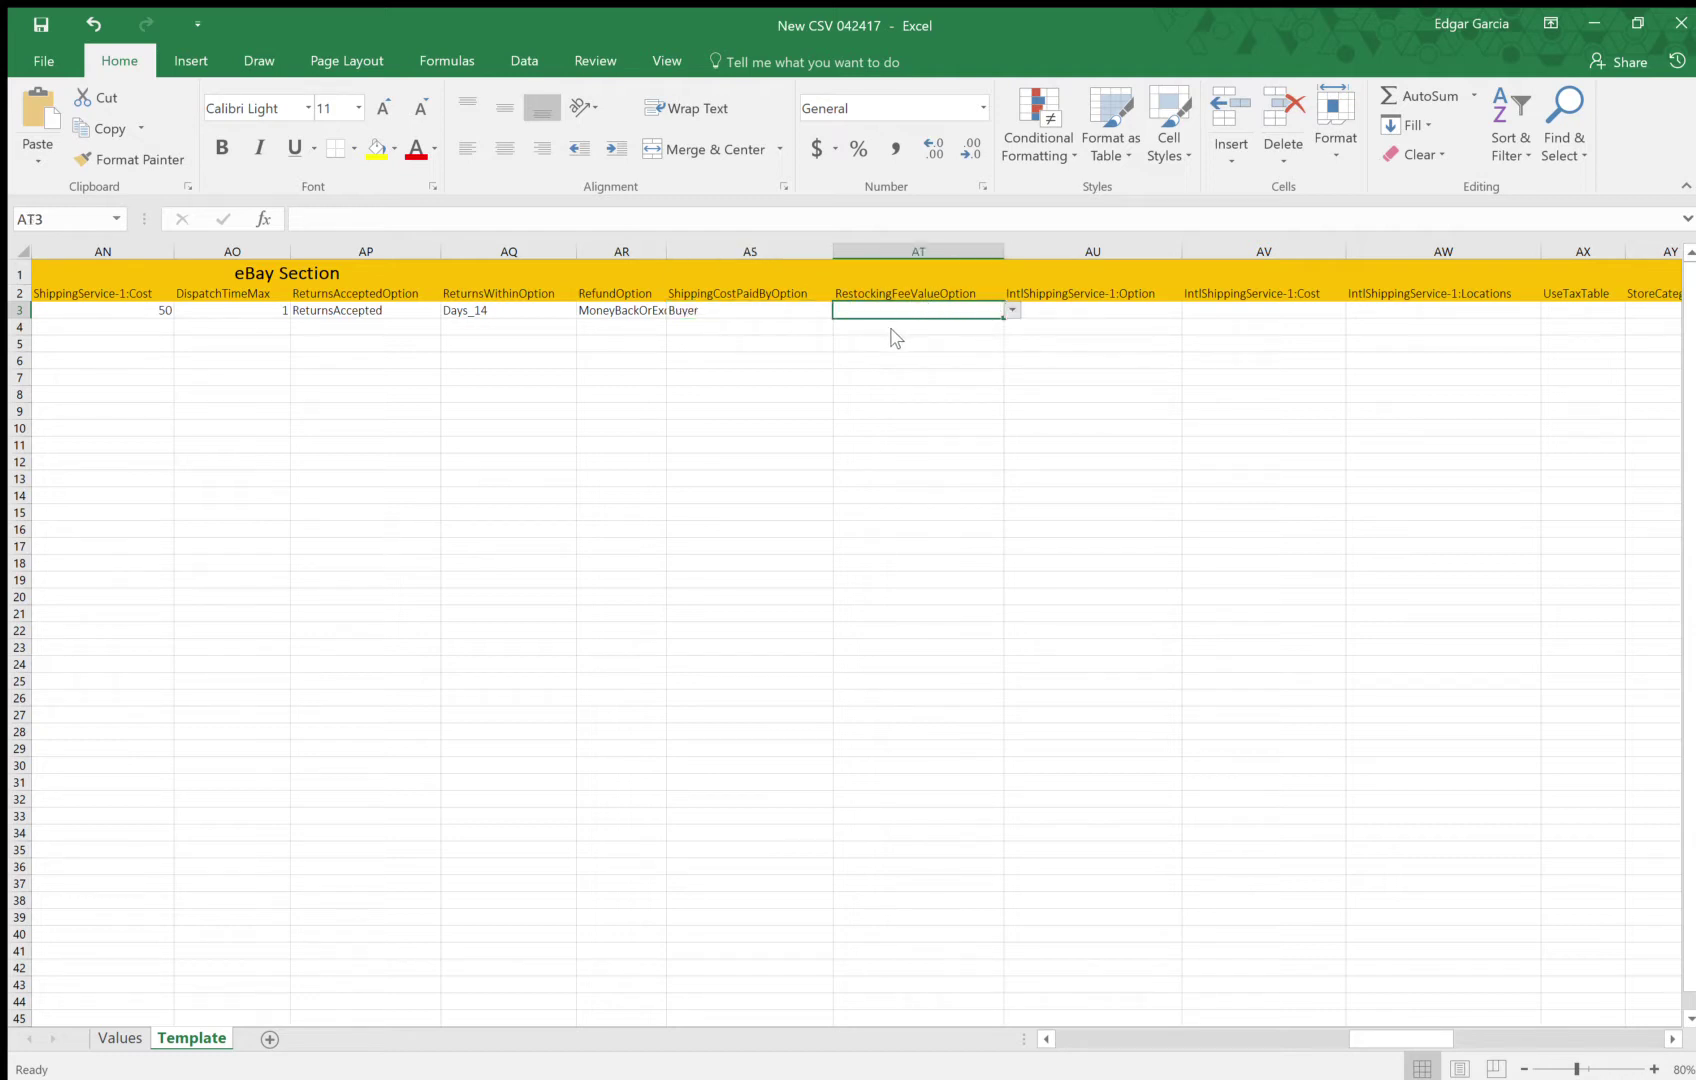
Set restocking fee Percent_15 and international shipping FedExInternationalPriority
type("Percent_15")
left_click(1097, 313)
key("Right")
key("Right")
key("Right")
key("Right")
key("Right")
key("Right")
key("Right")
key("Right")
key("Right")
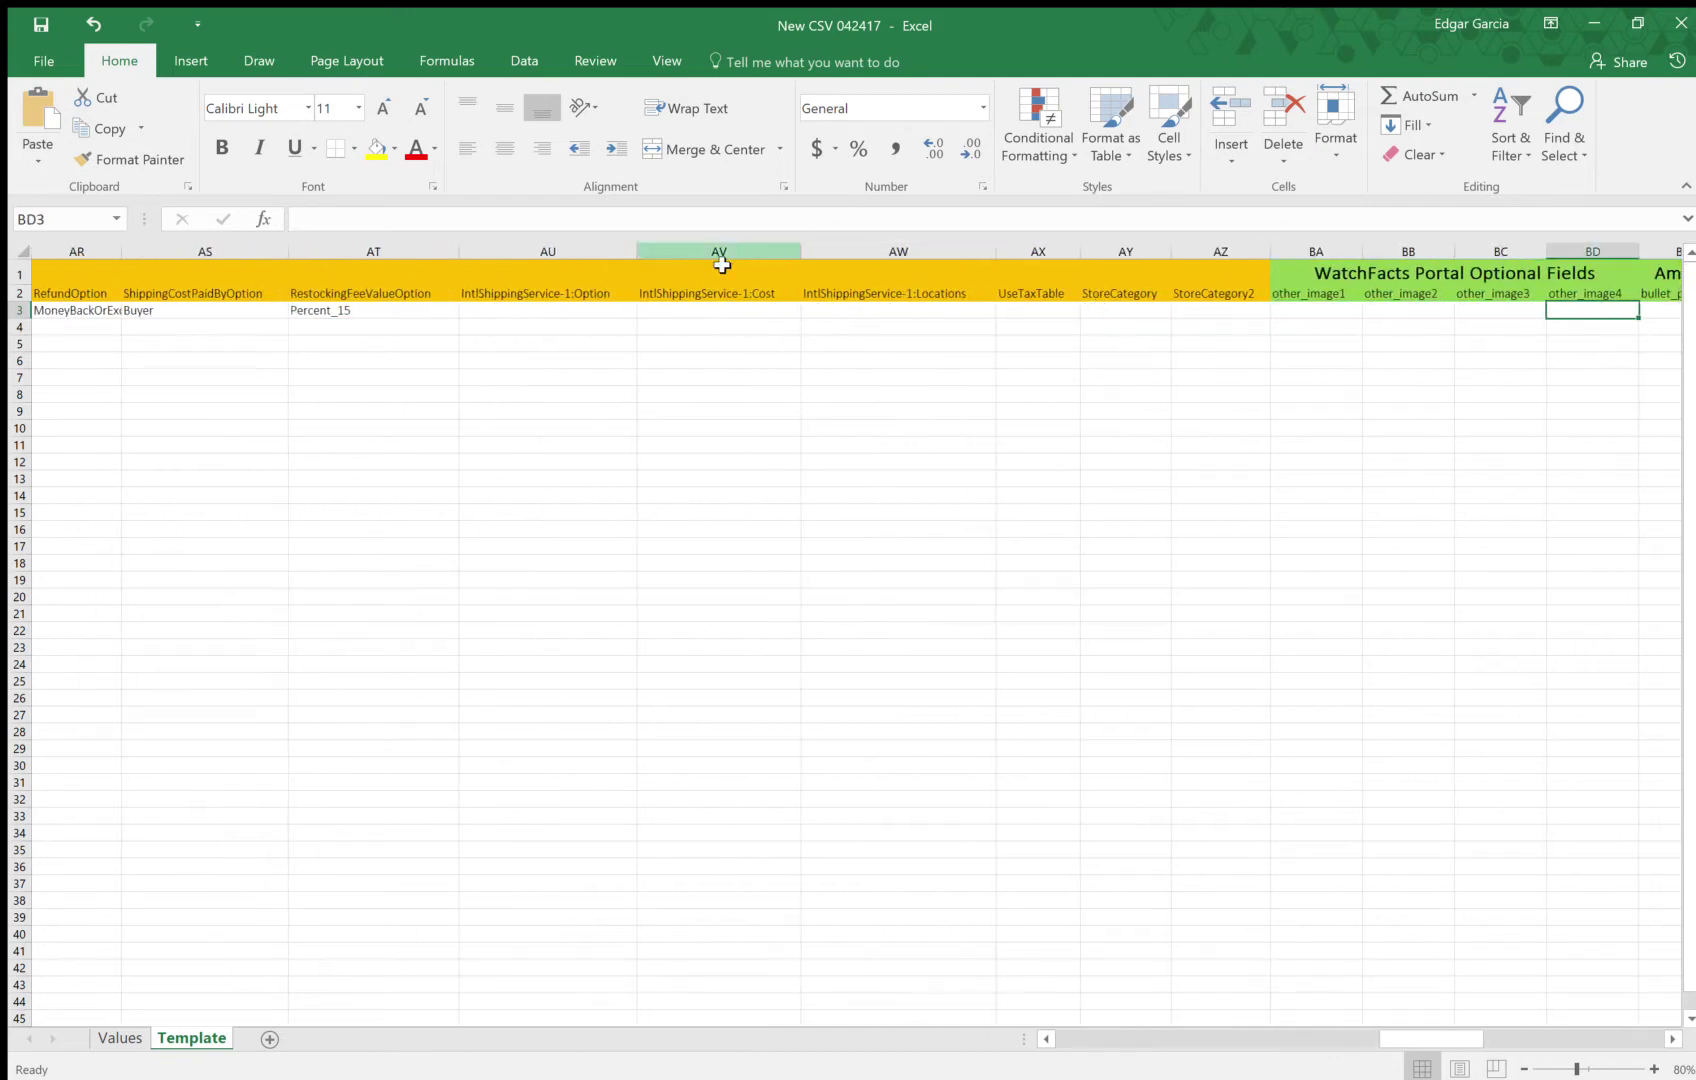
left_click(619, 309)
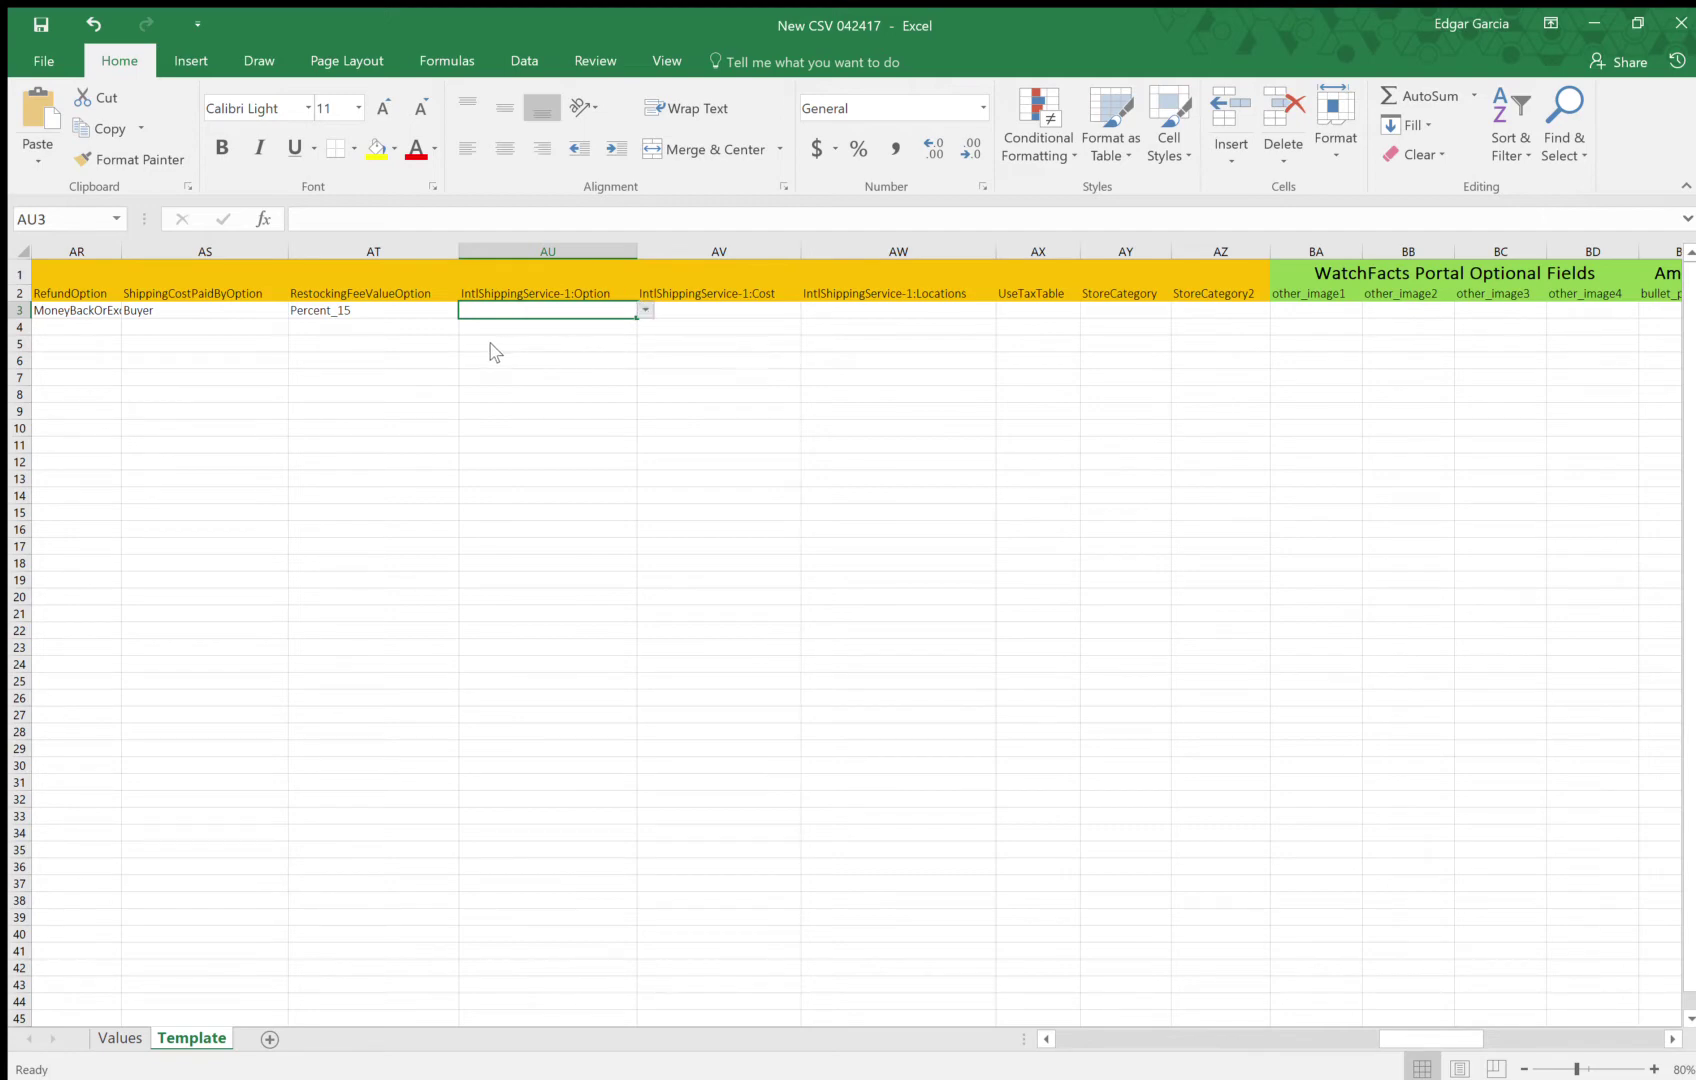
type("FedExInternationalPriority")
Enter 150 as the international shipping cost and worldwide as the shipping locations
left_click(697, 312)
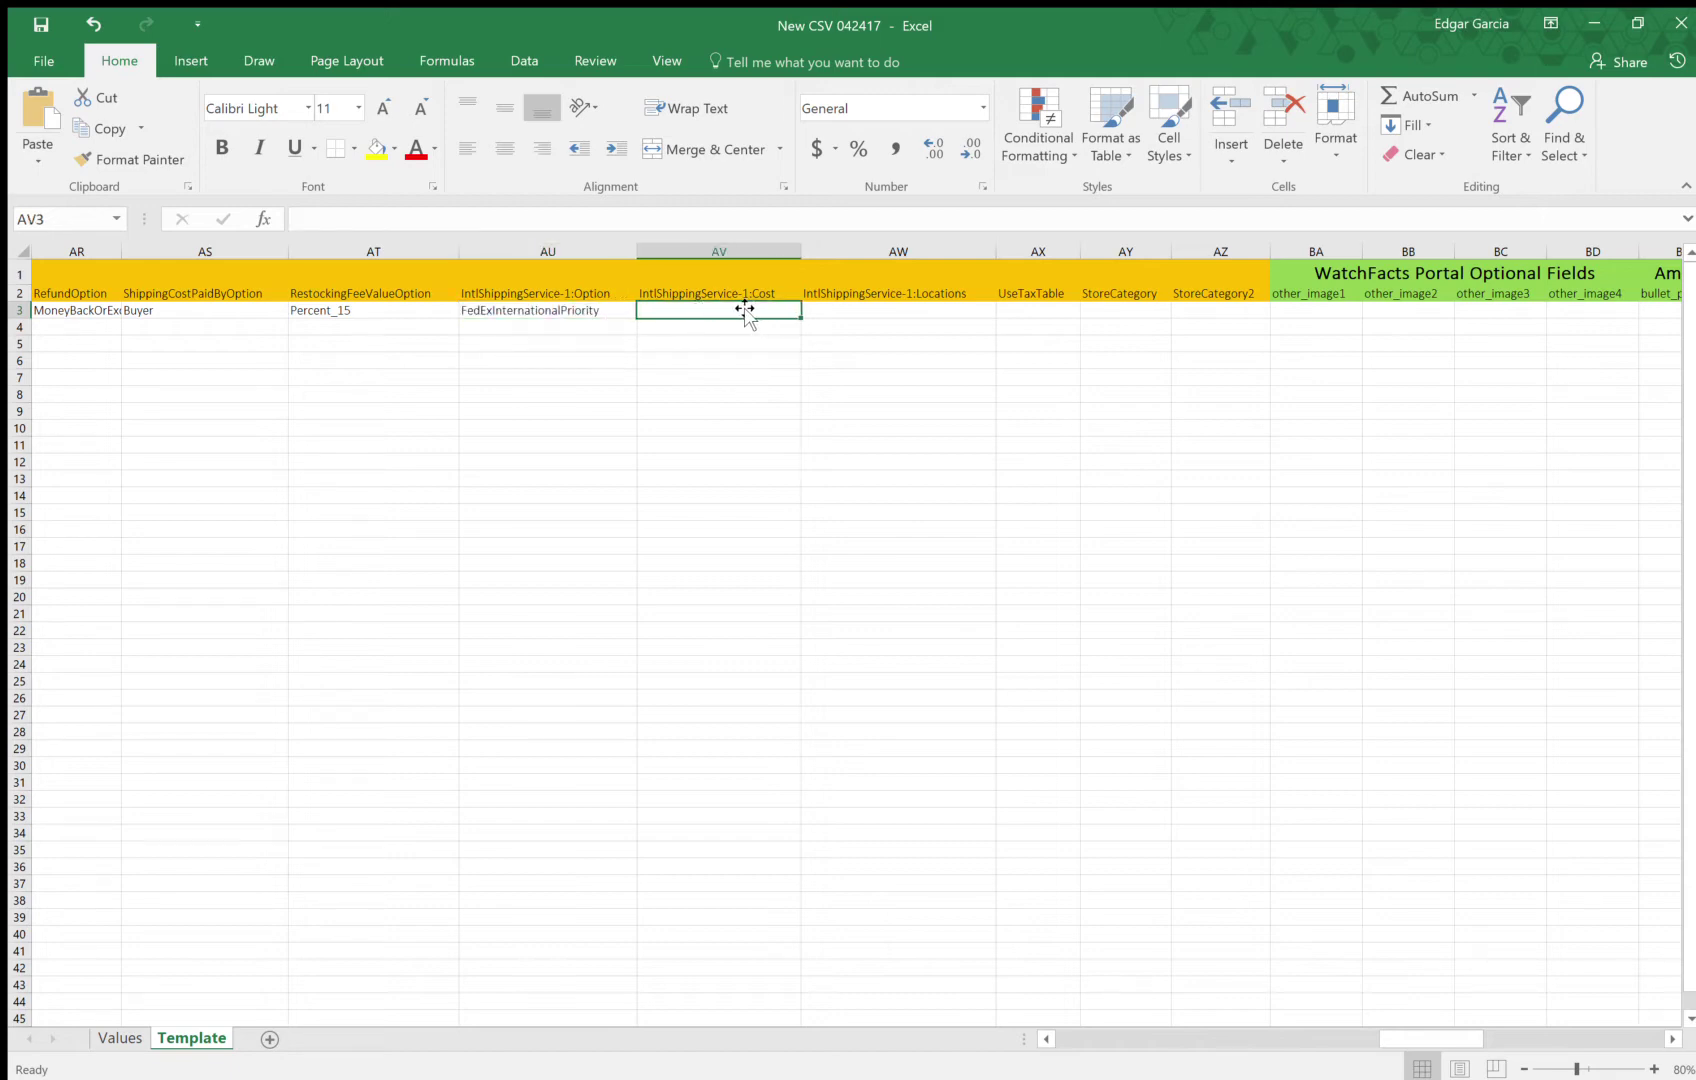
double_click(738, 312)
type("150")
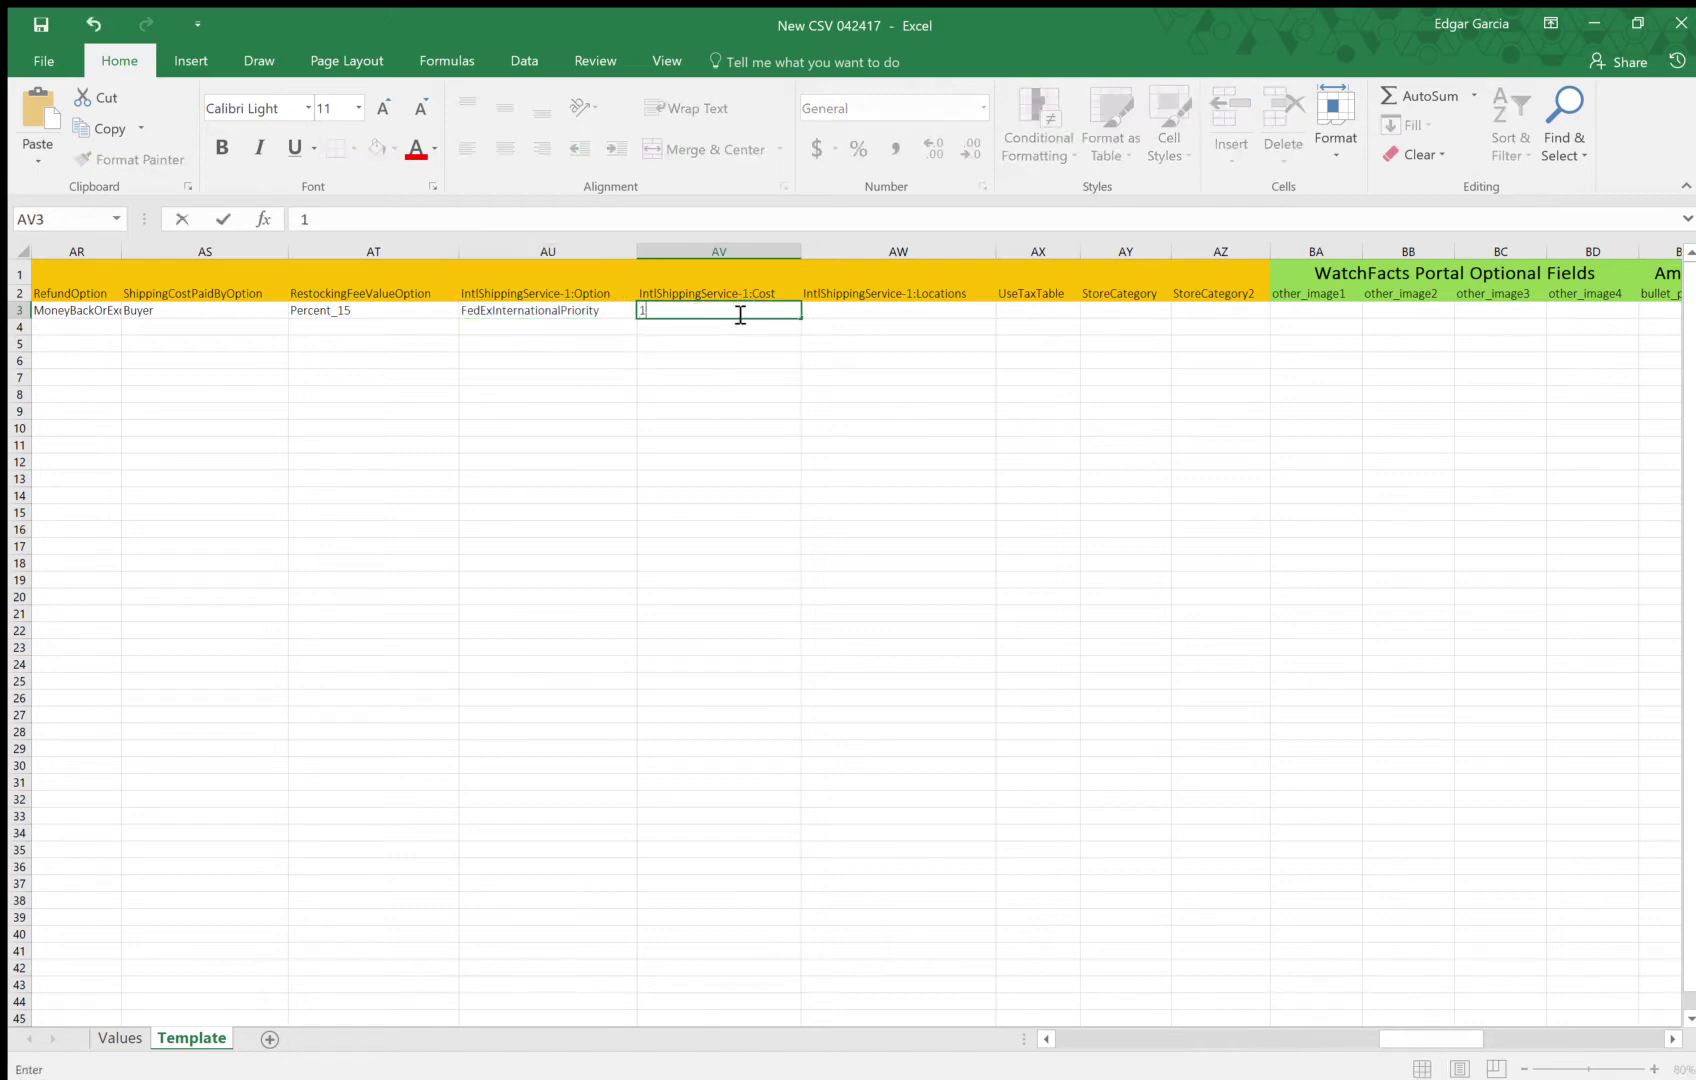
key("Return")
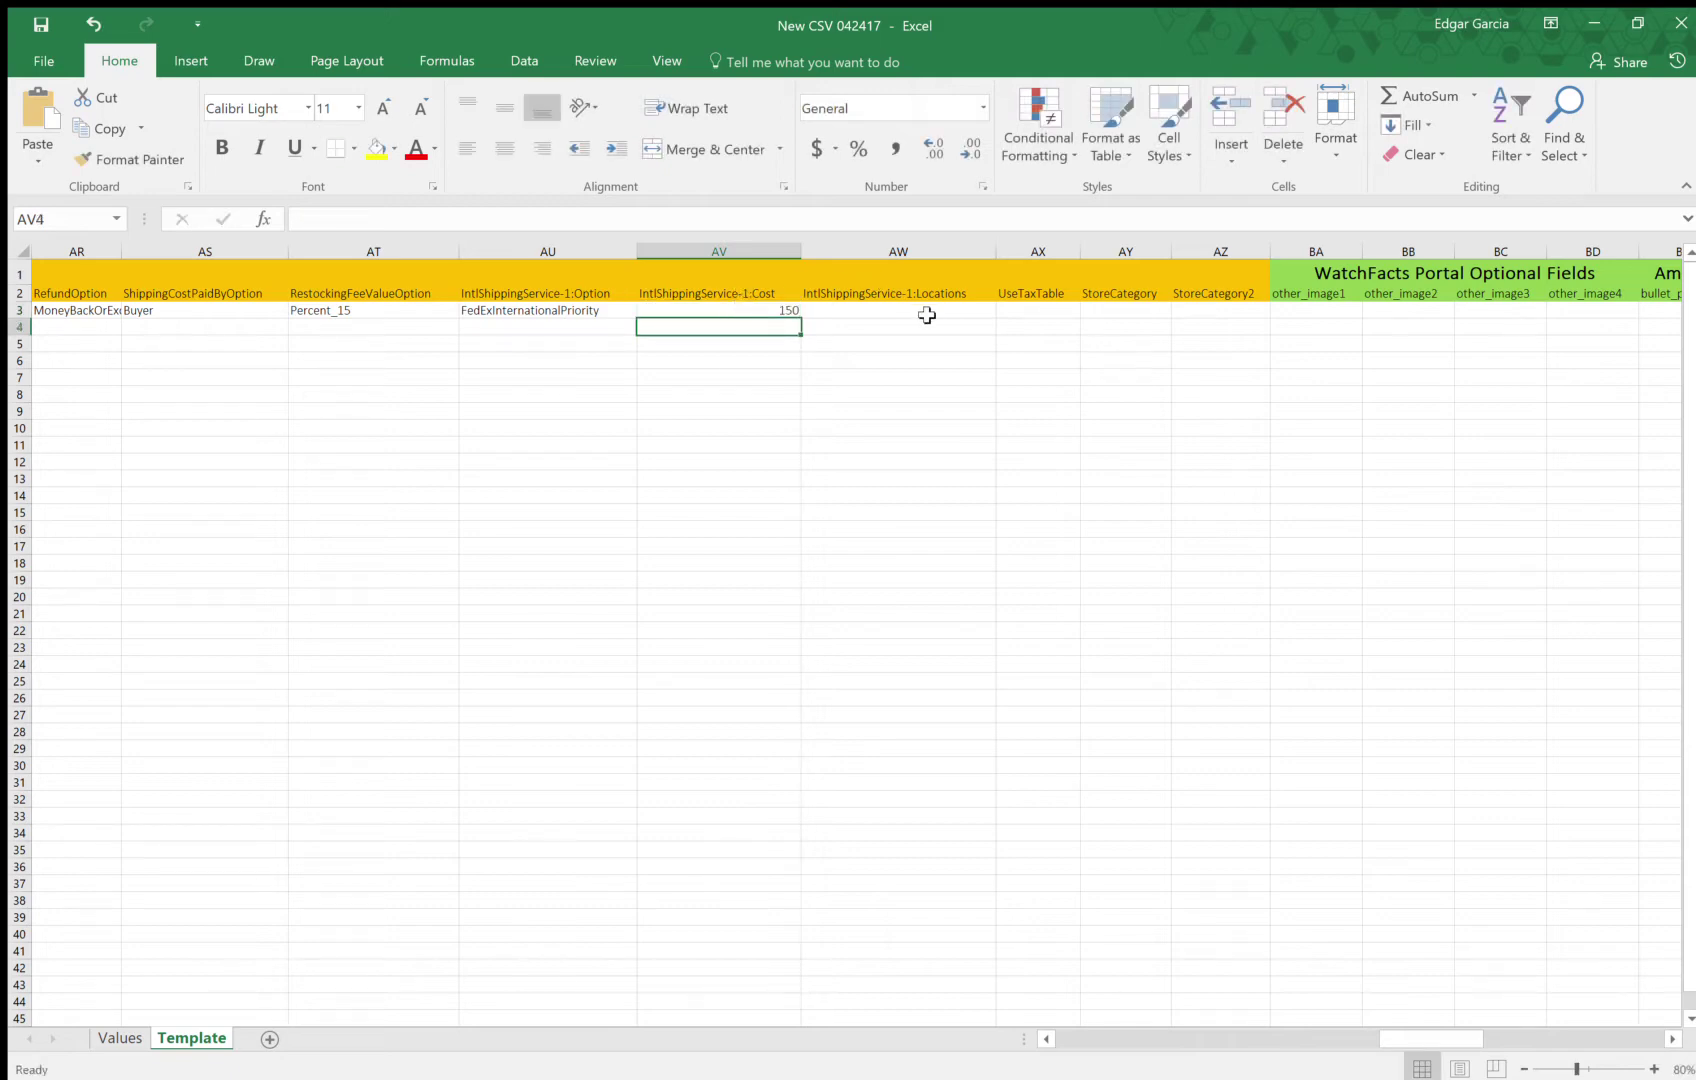
left_click(930, 313)
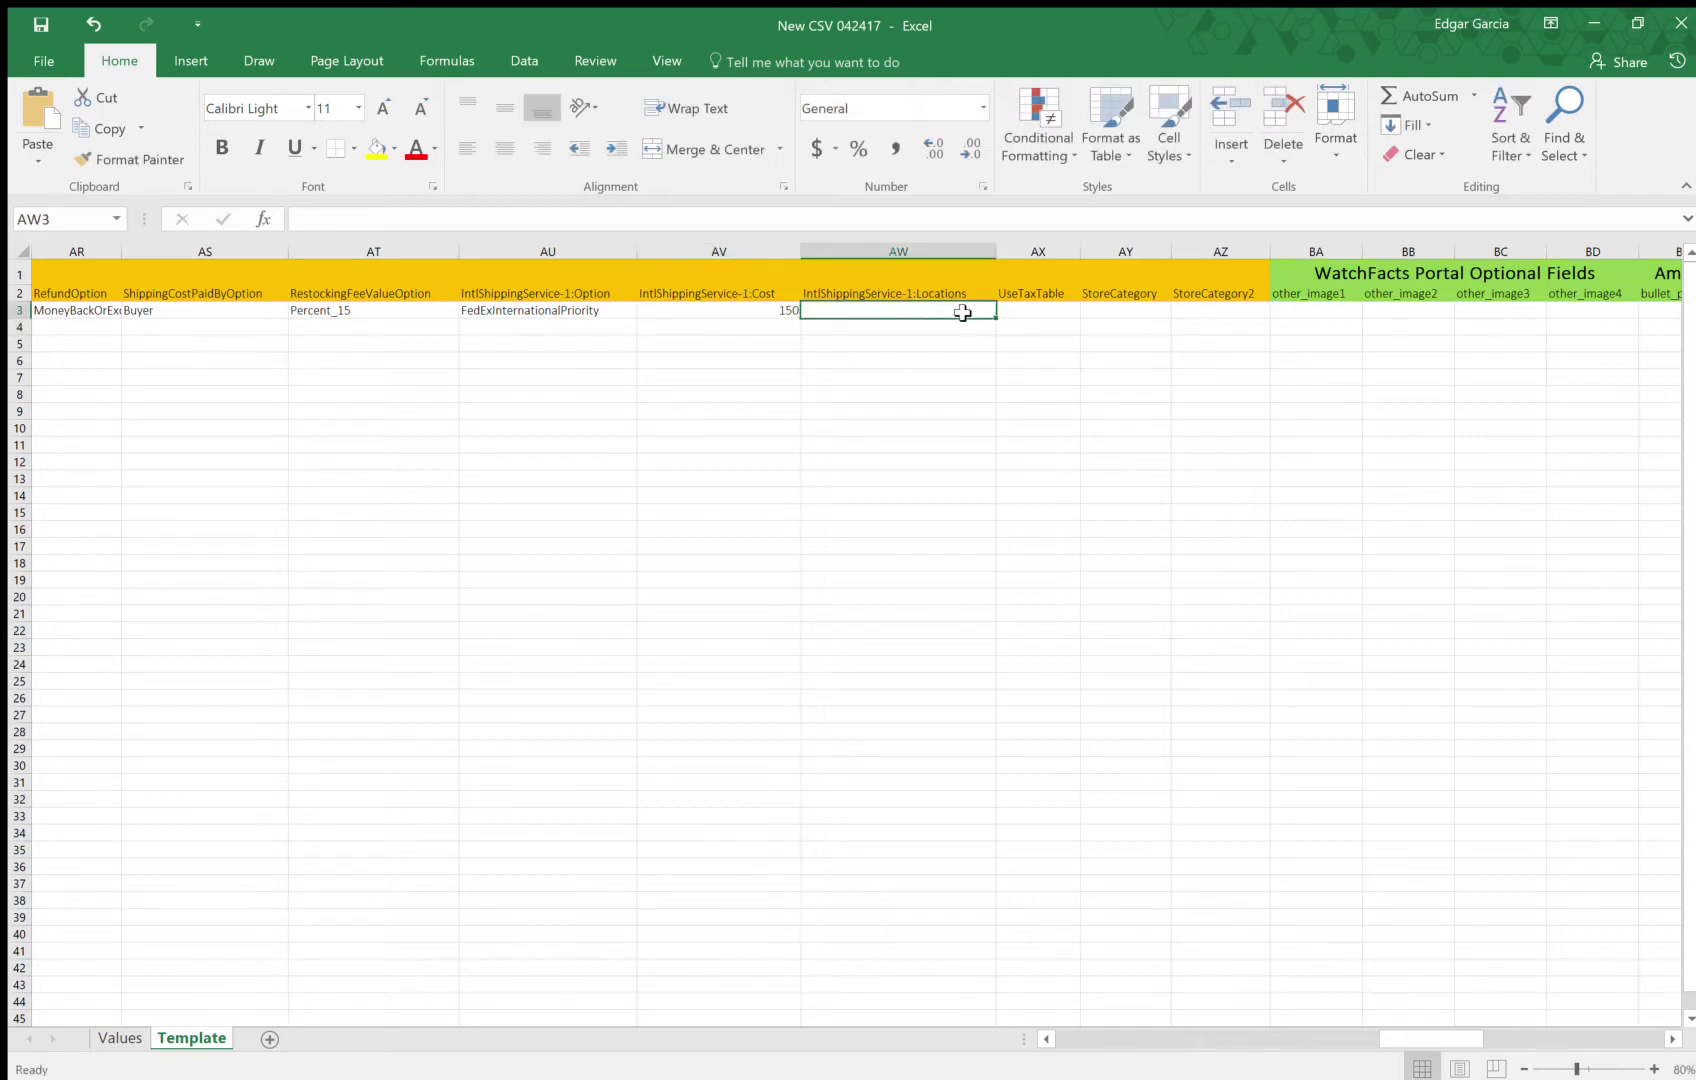
left_click(886, 328)
left_click(894, 312)
type("worldwide")
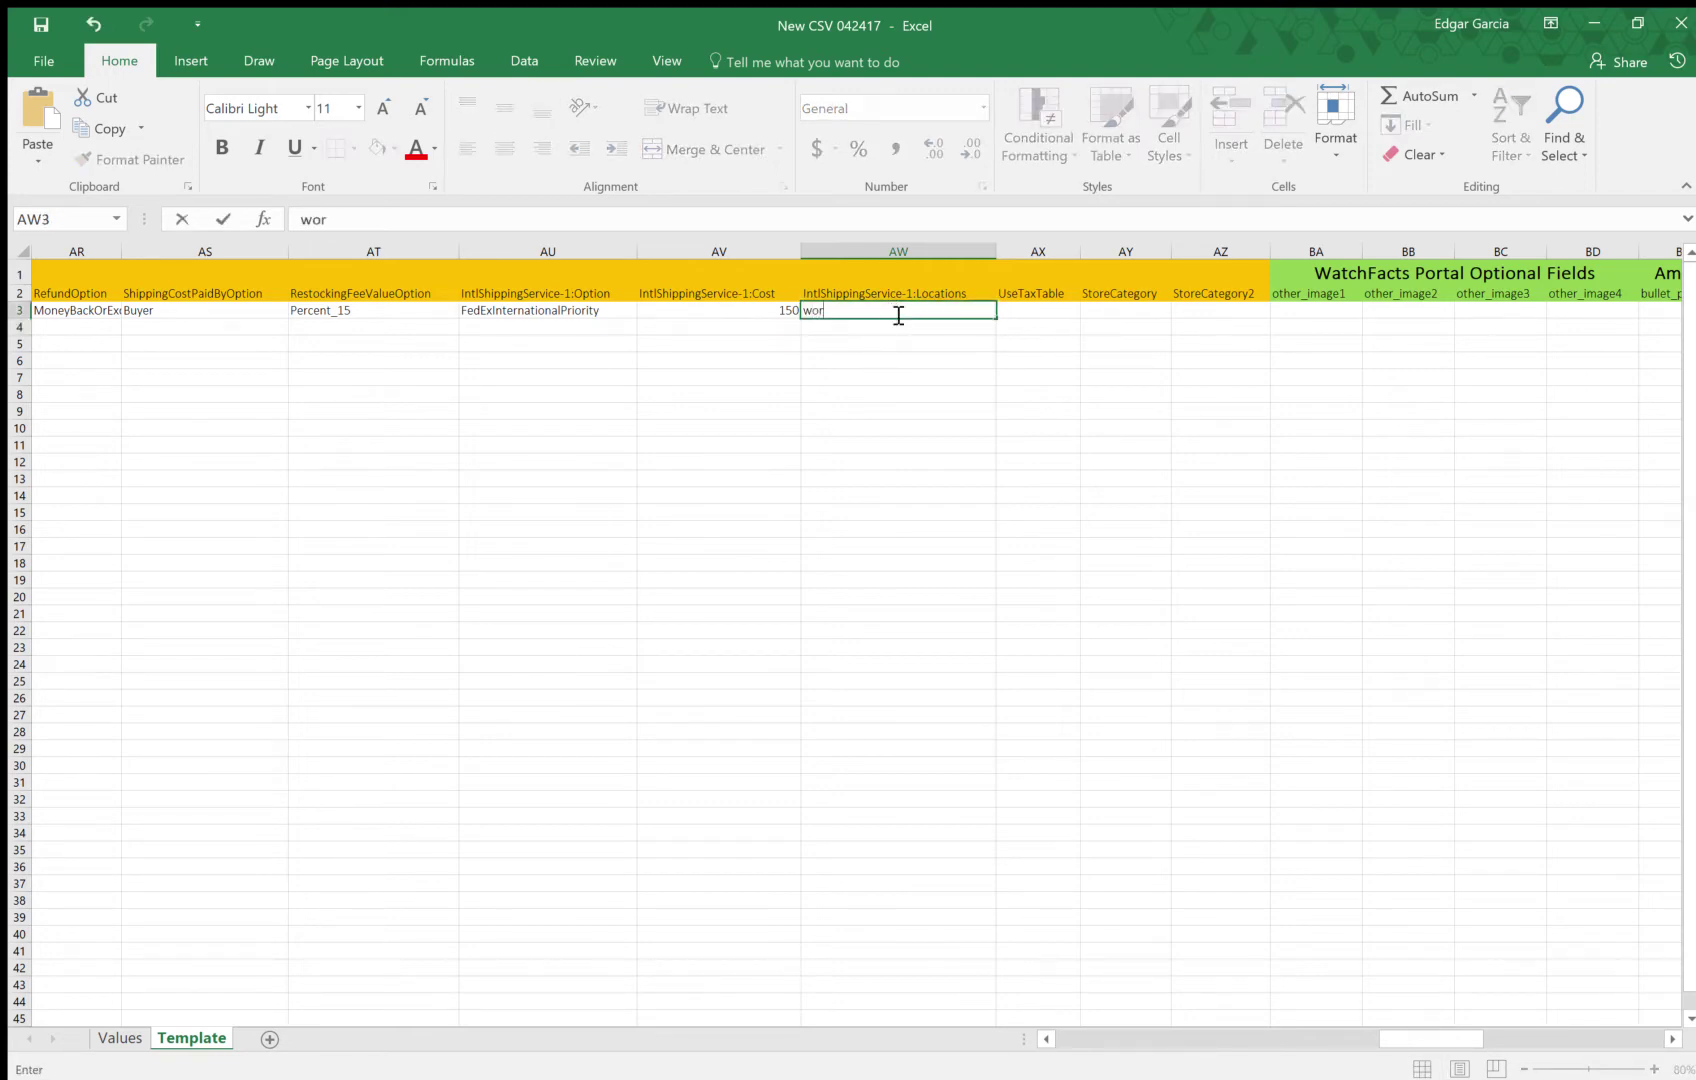
key("Return")
Set UseTaxTable to Yes in AX3
key("Up")
key("Right")
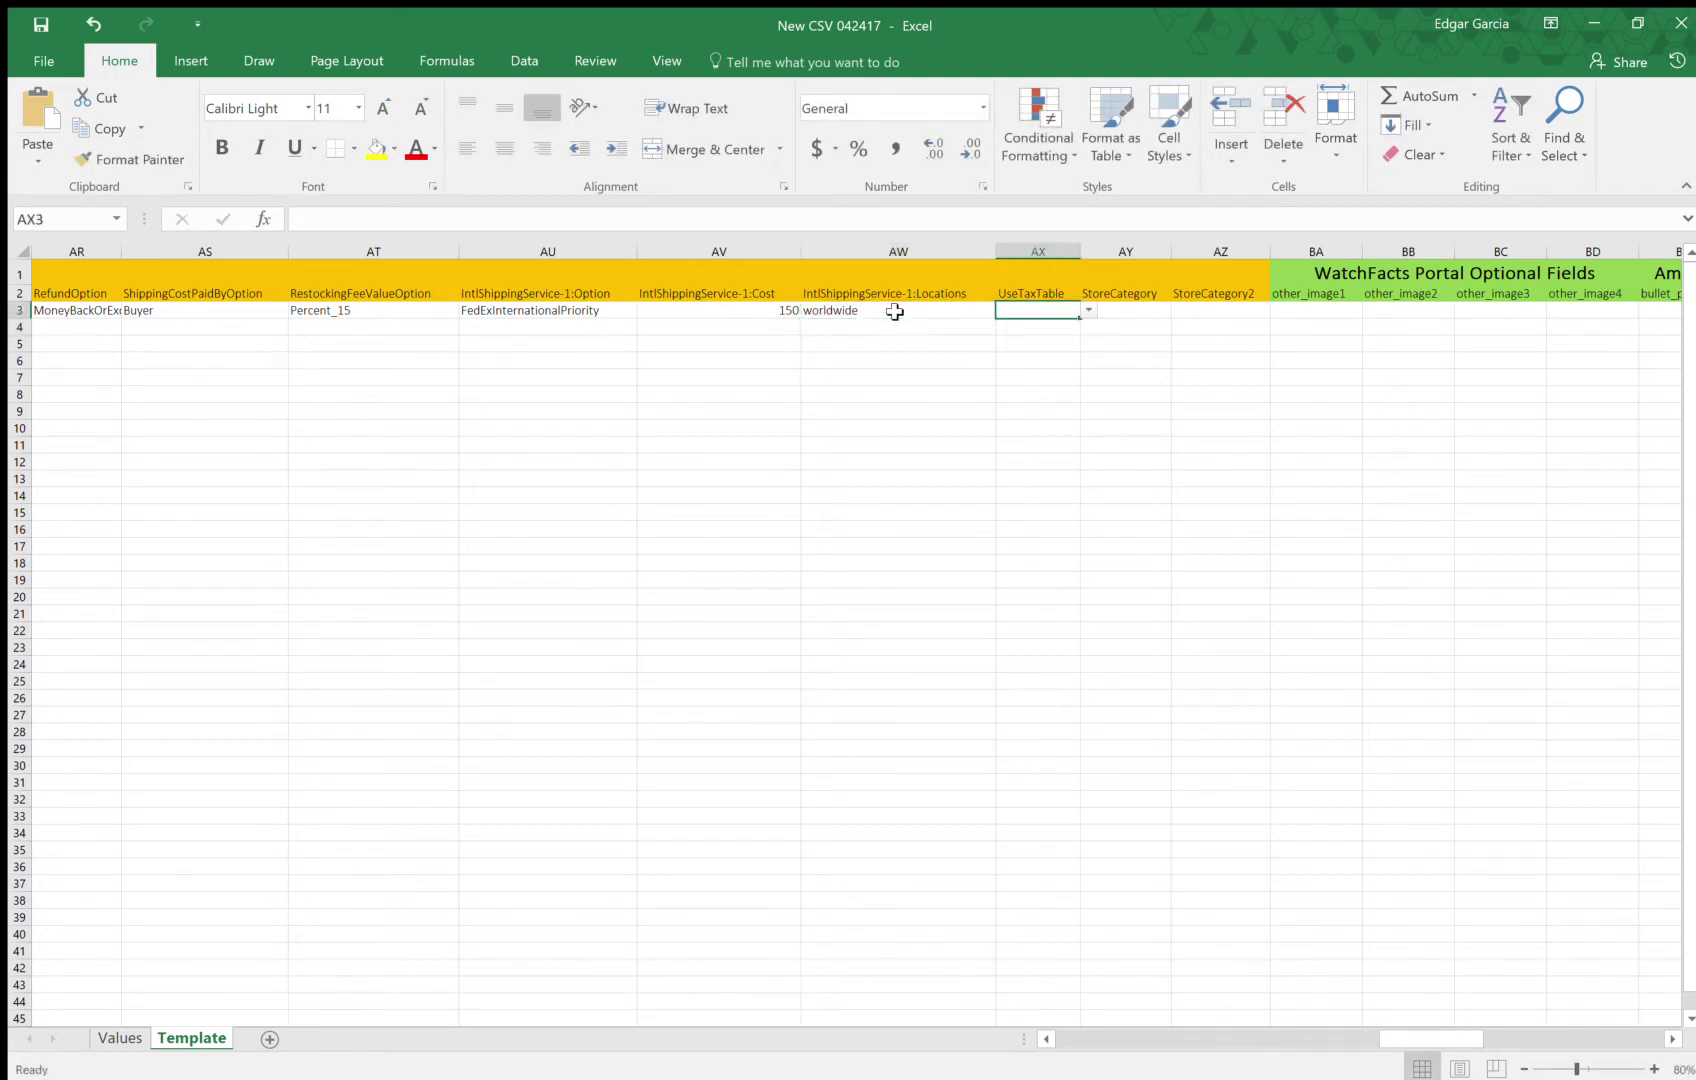
left_click(1088, 310)
left_click(1022, 341)
Enter store categories jewelry and watches in AY3 and AZ3
key("Right")
key("Right")
key("Right")
key("Right")
key("Right")
key("Right")
key("Right")
key("Right")
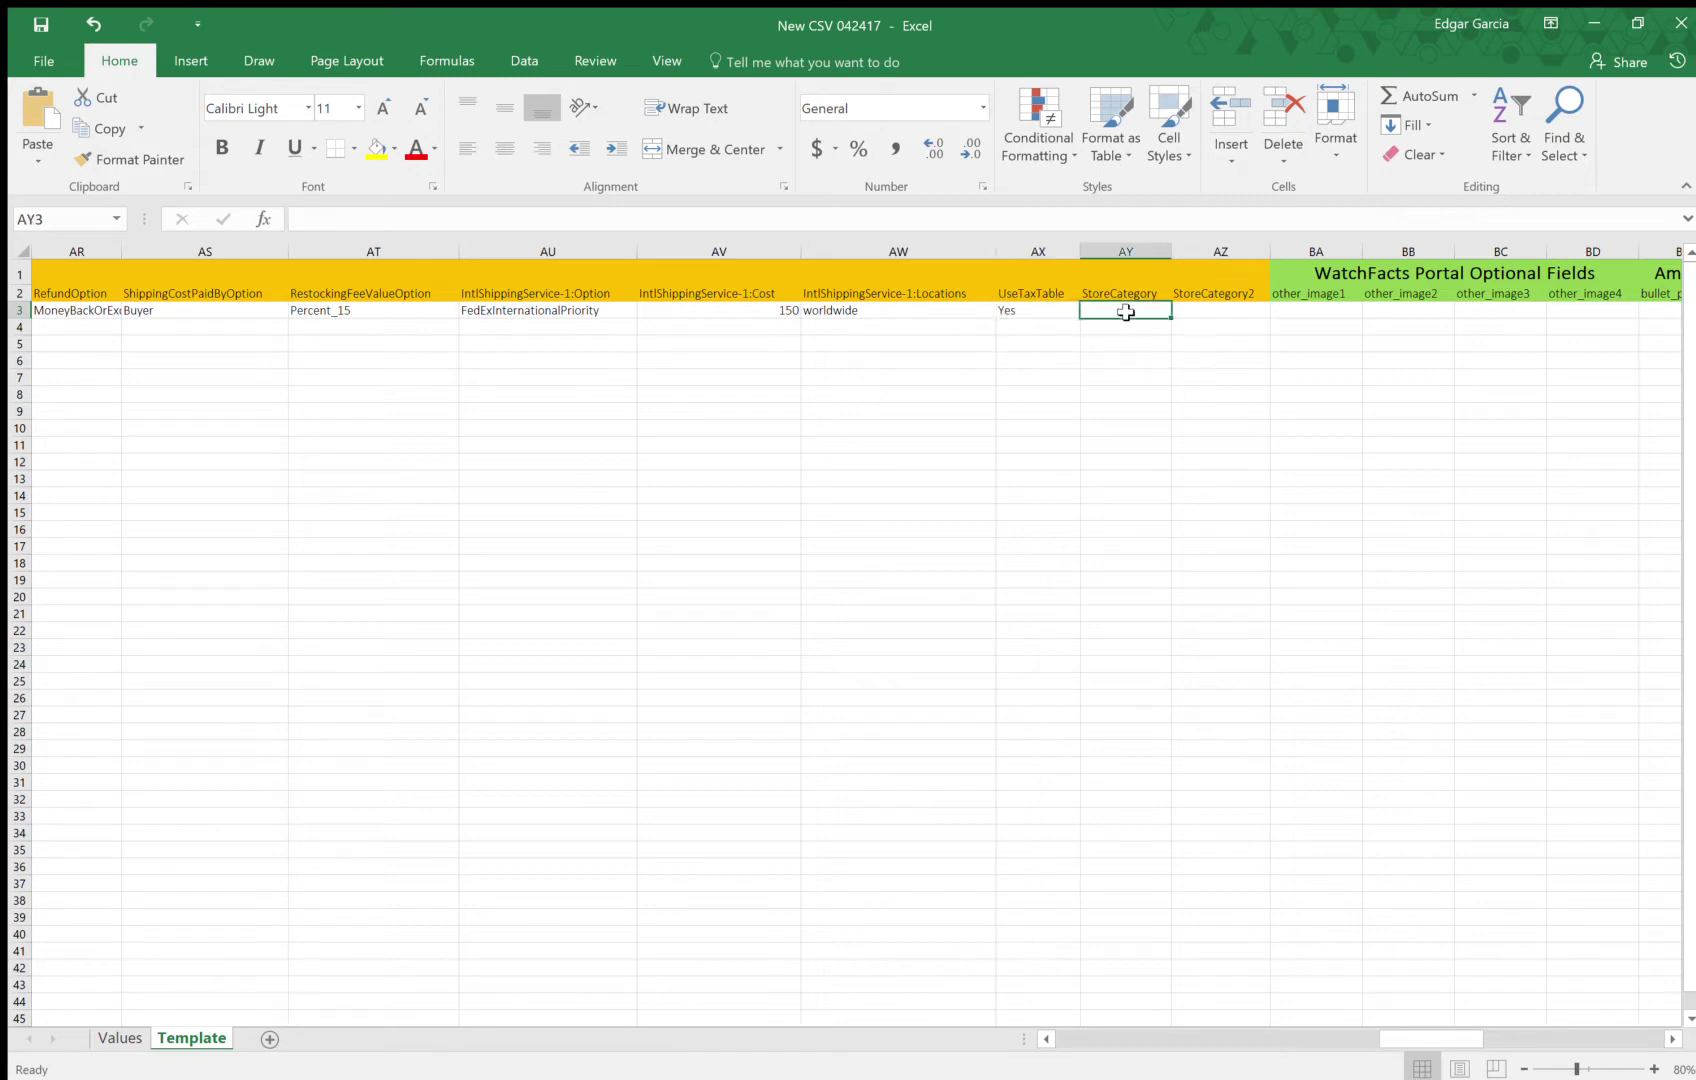
key("Right")
key("Right")
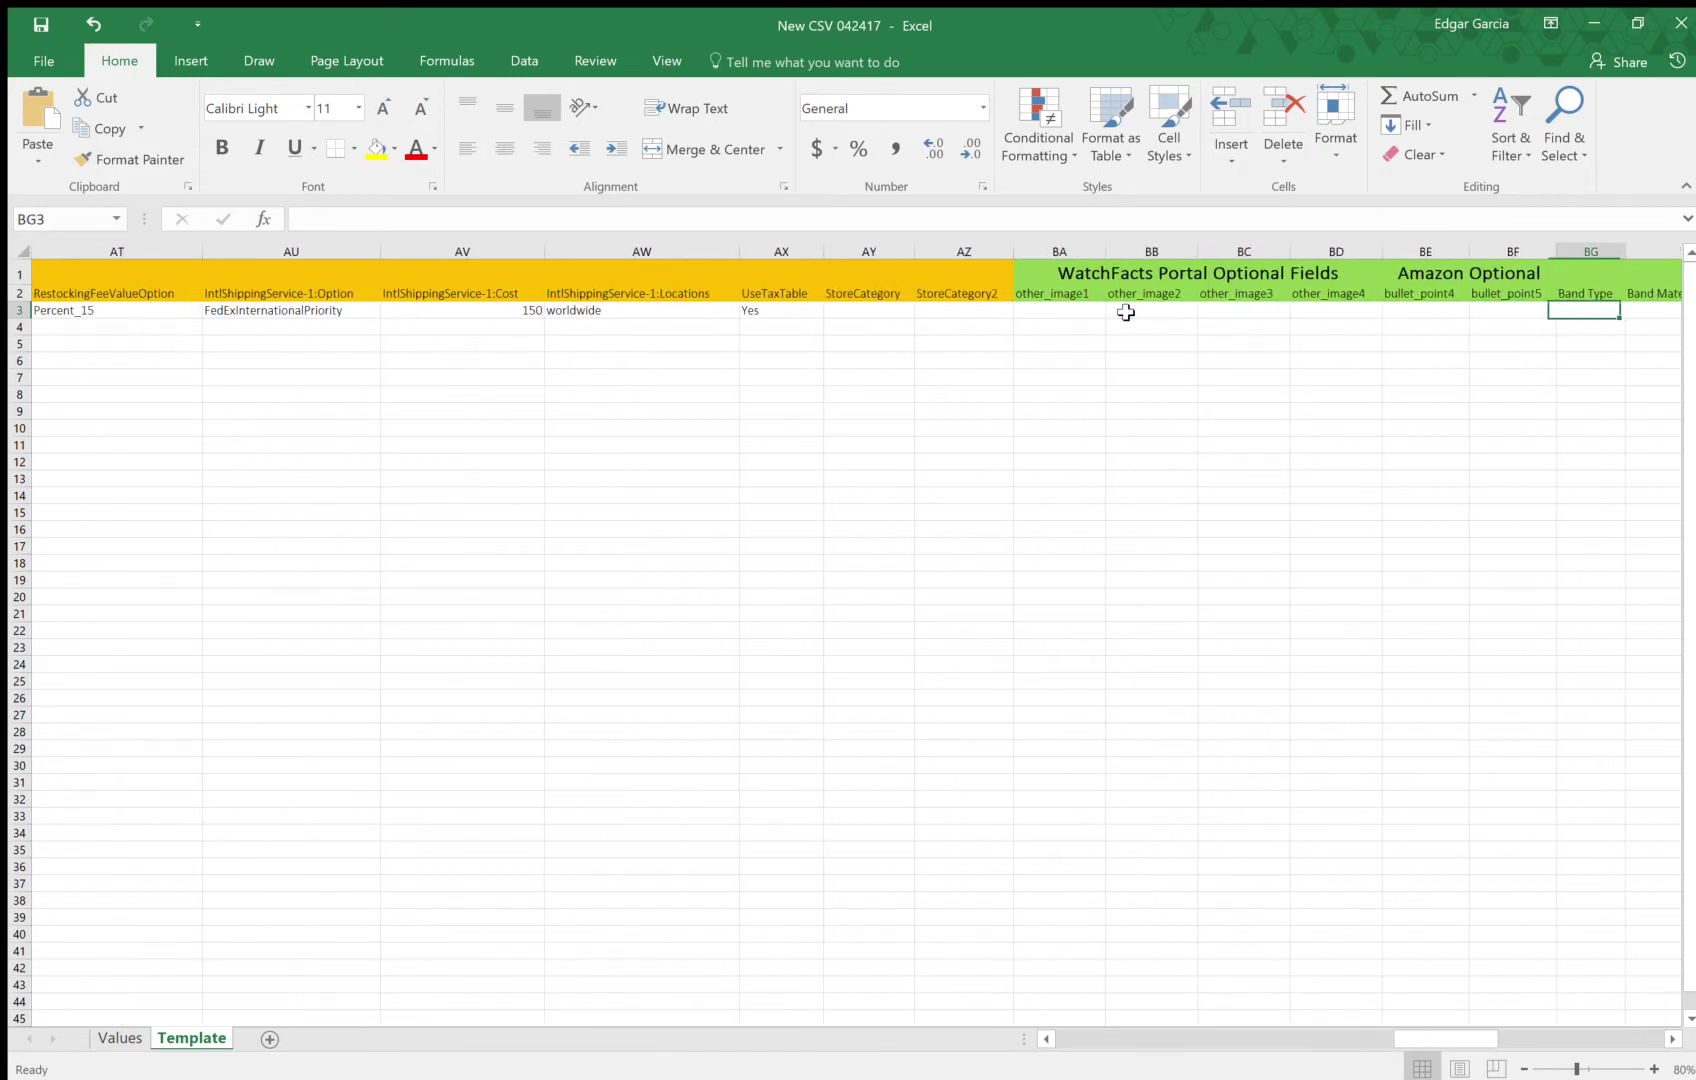
key("Left")
key("Left")
key("Left")
key("Left")
key("Left")
key("Left")
key("Left")
key("Left")
key("Left")
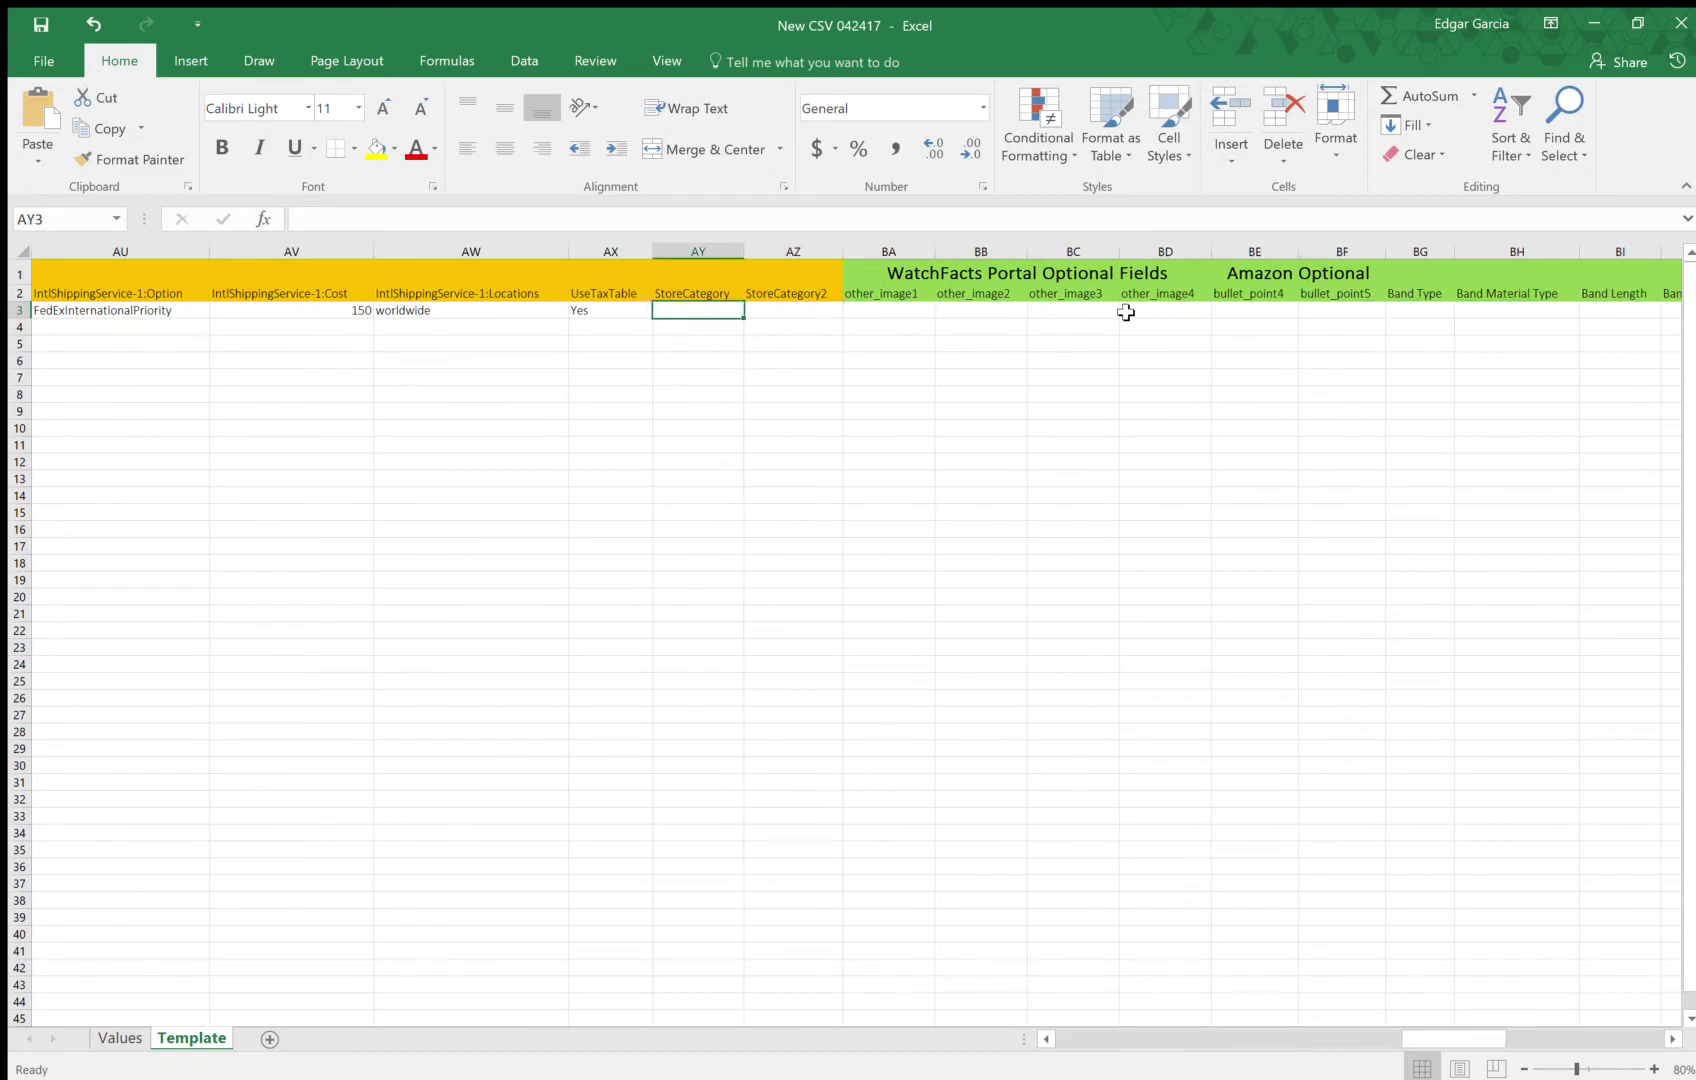
type("jewelry")
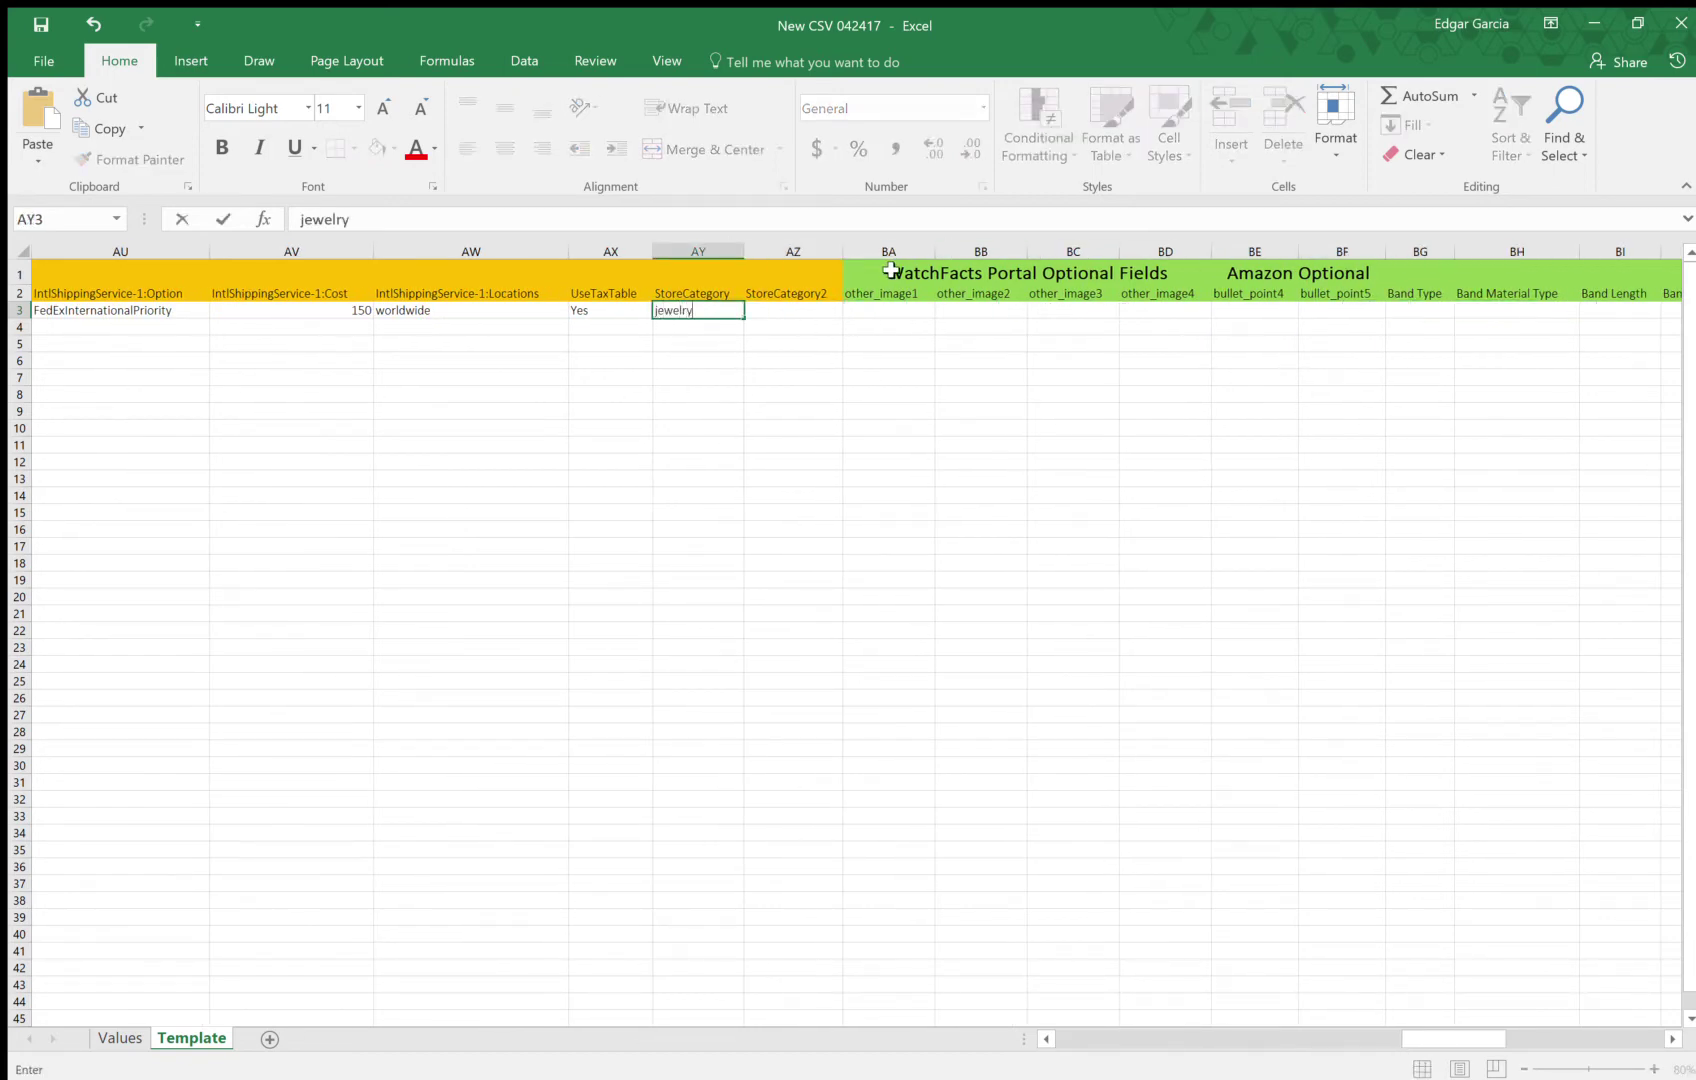
key("Tab")
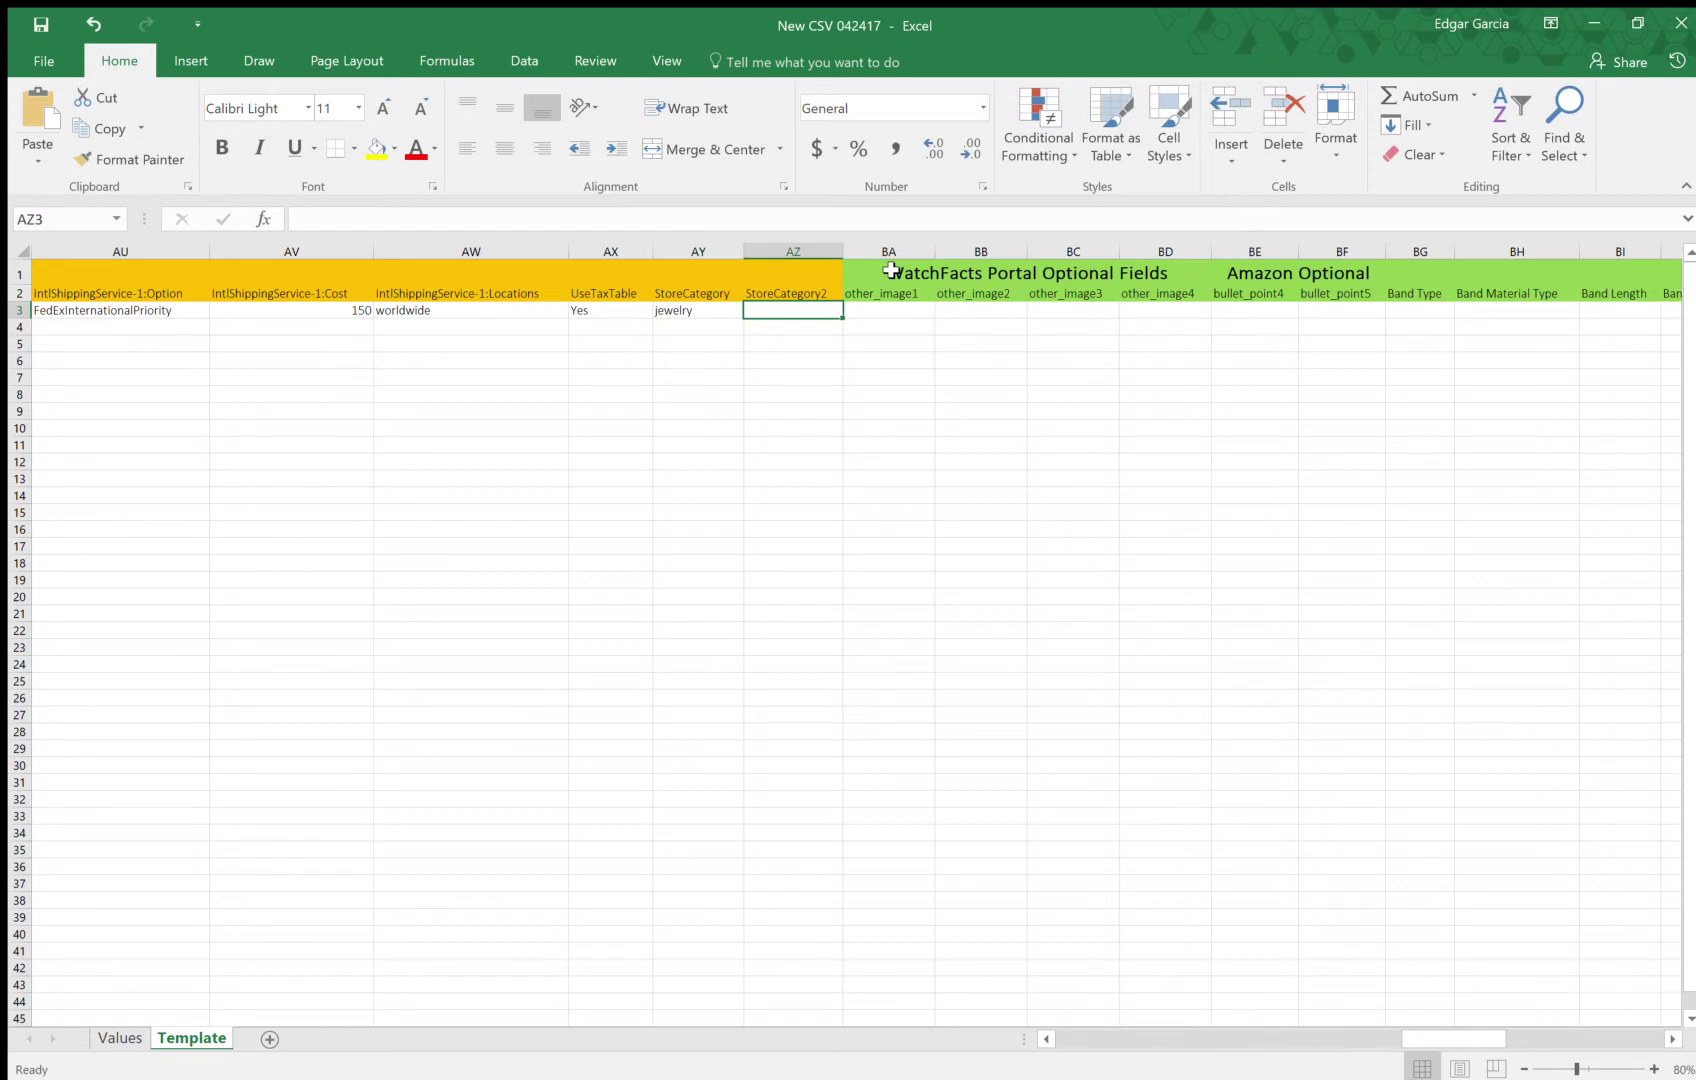
type("watches")
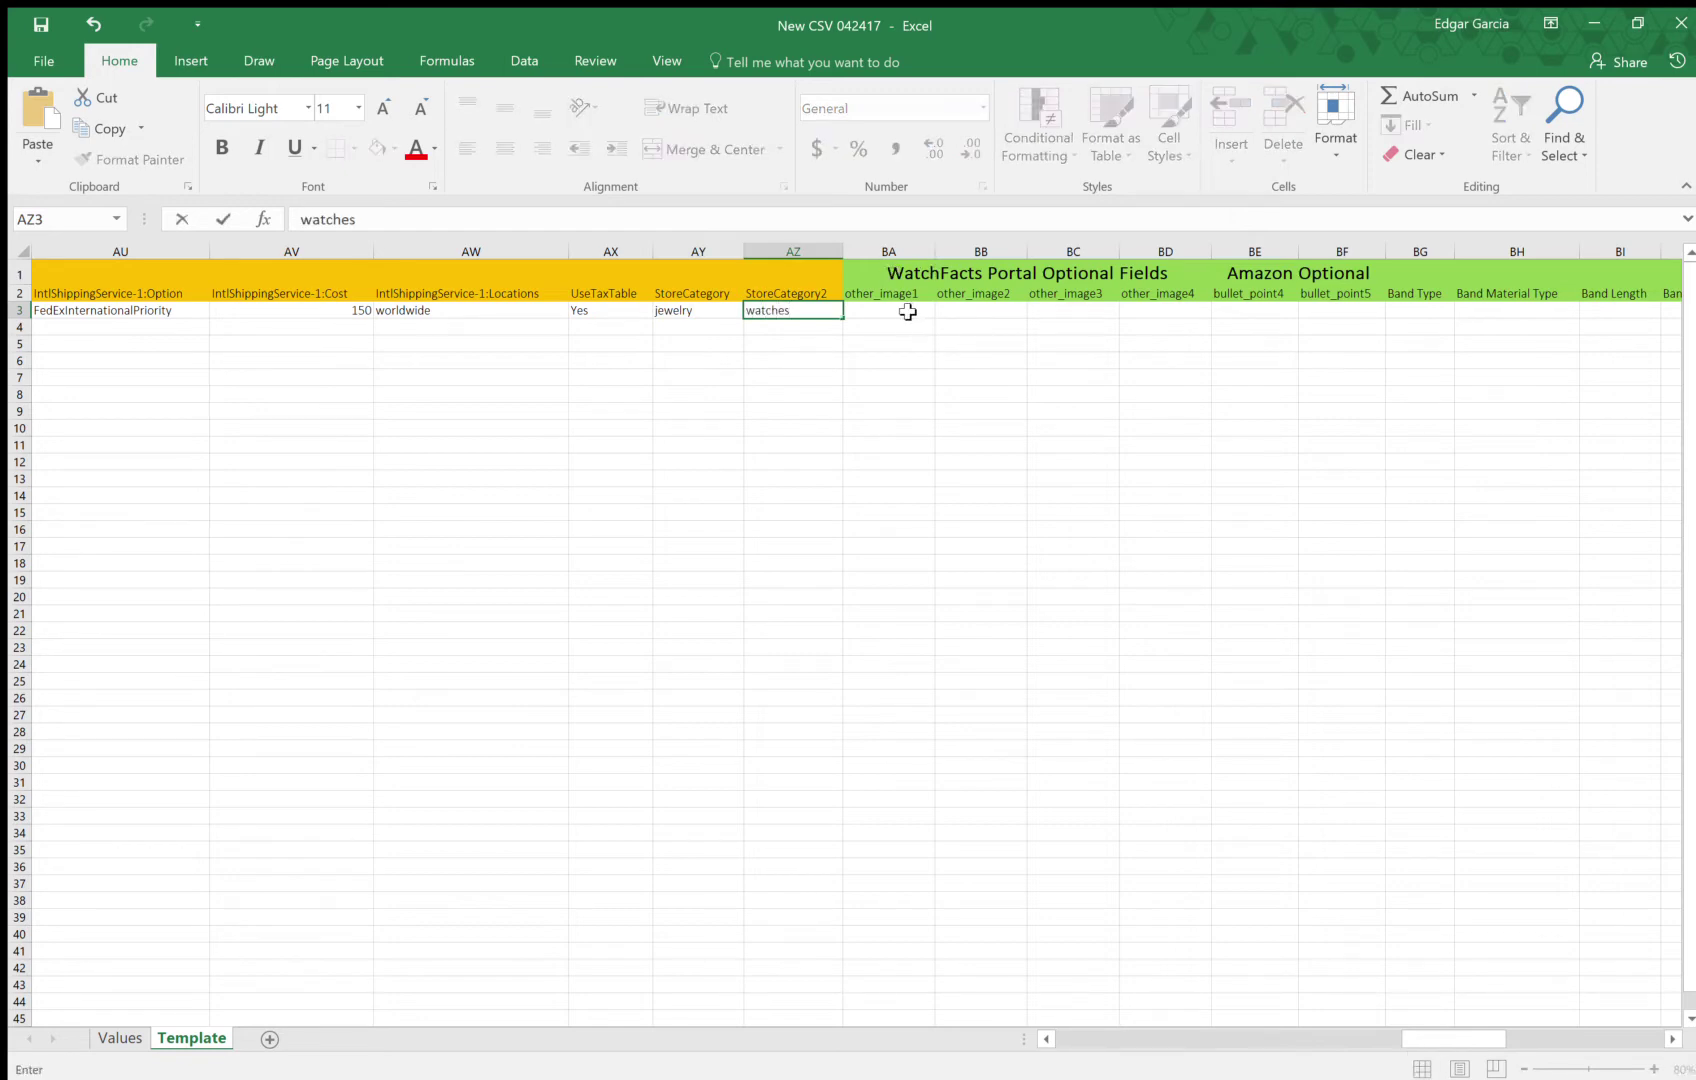
left_click(906, 311)
key("Tab")
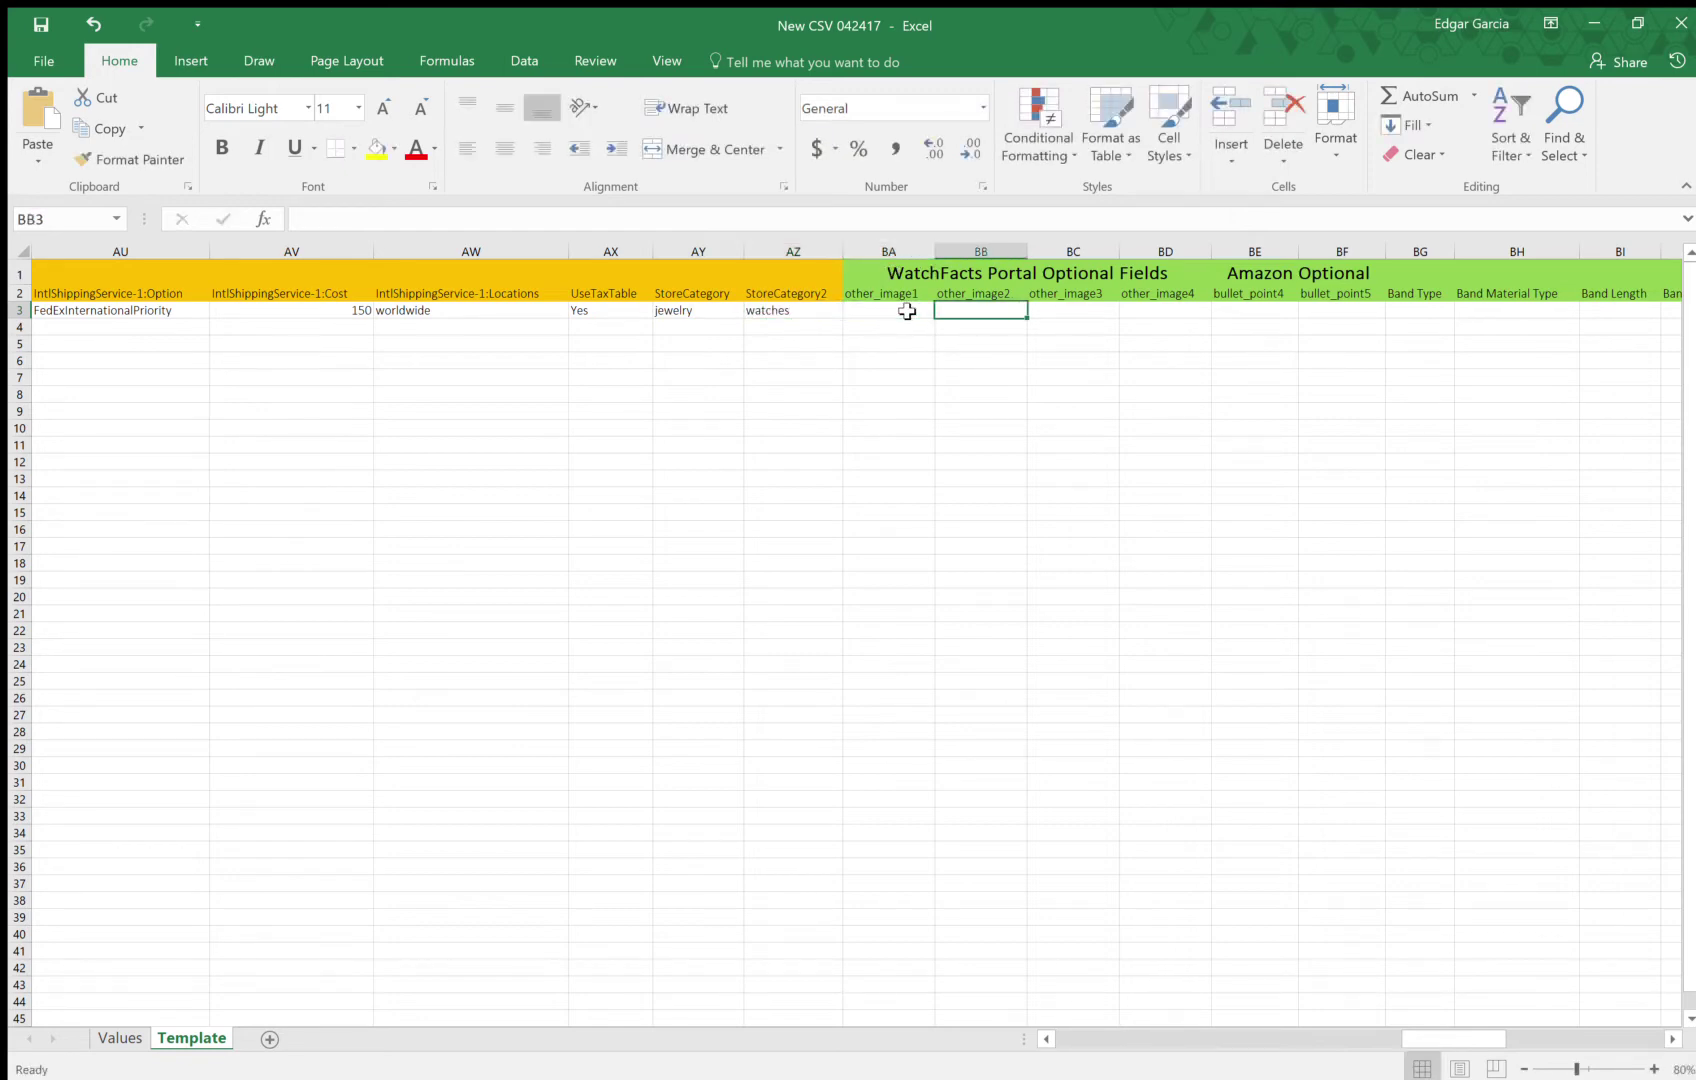
Enter '8 inch band' as bullet_point4 in BE3
key("Tab")
key("Tab")
key("Tab")
key("Tab")
key("Tab")
key("Tab")
key("Tab")
key("Tab")
key("Tab")
key("Tab")
key("Tab")
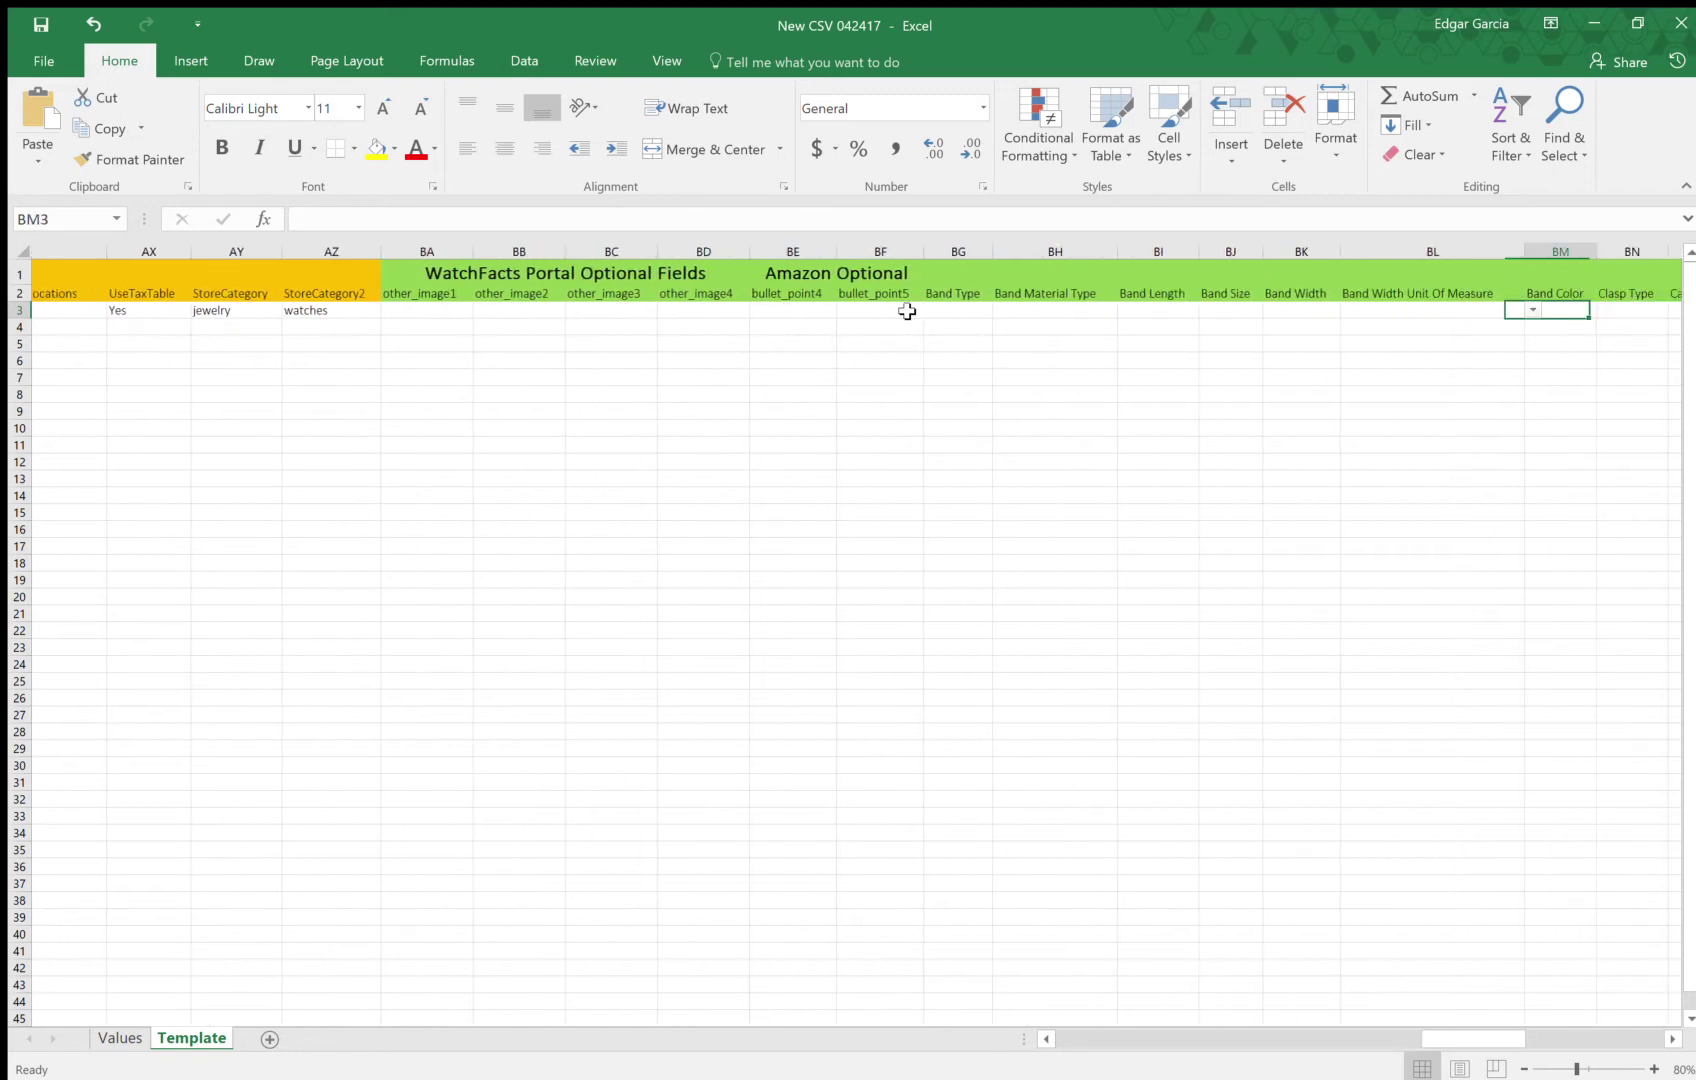
key("Tab")
key("Tab")
key("Tab")
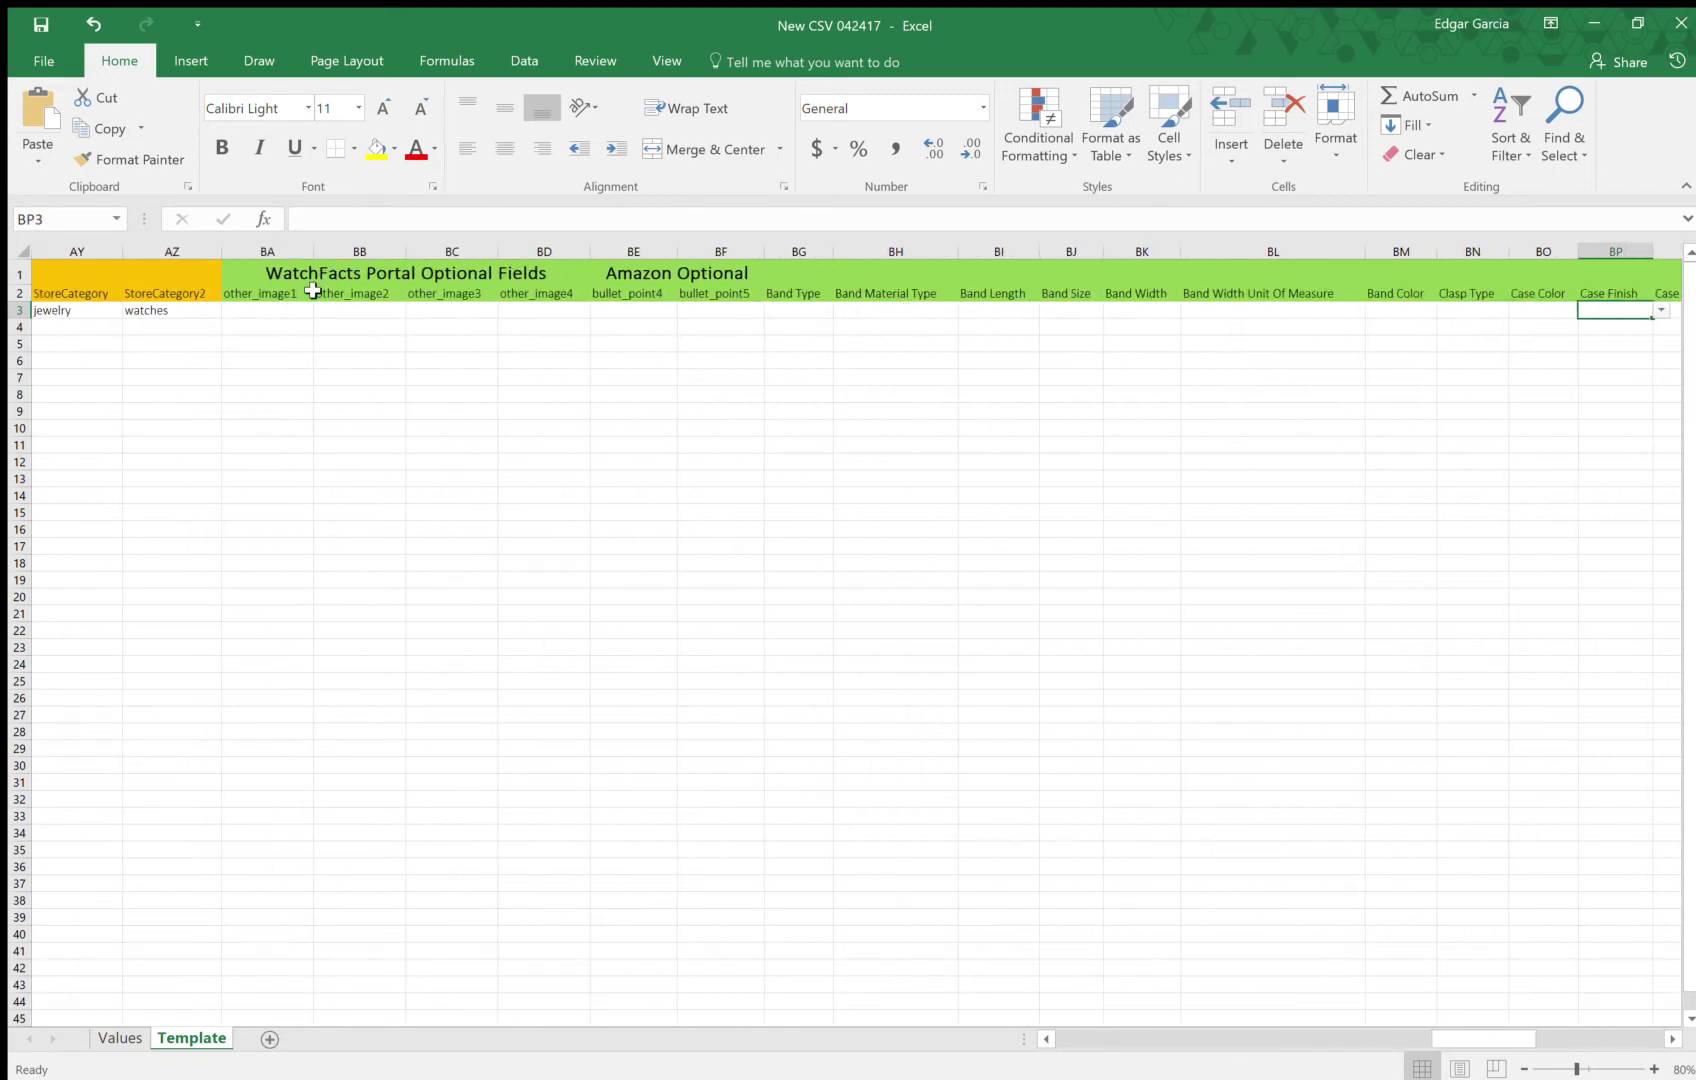
left_click(285, 313)
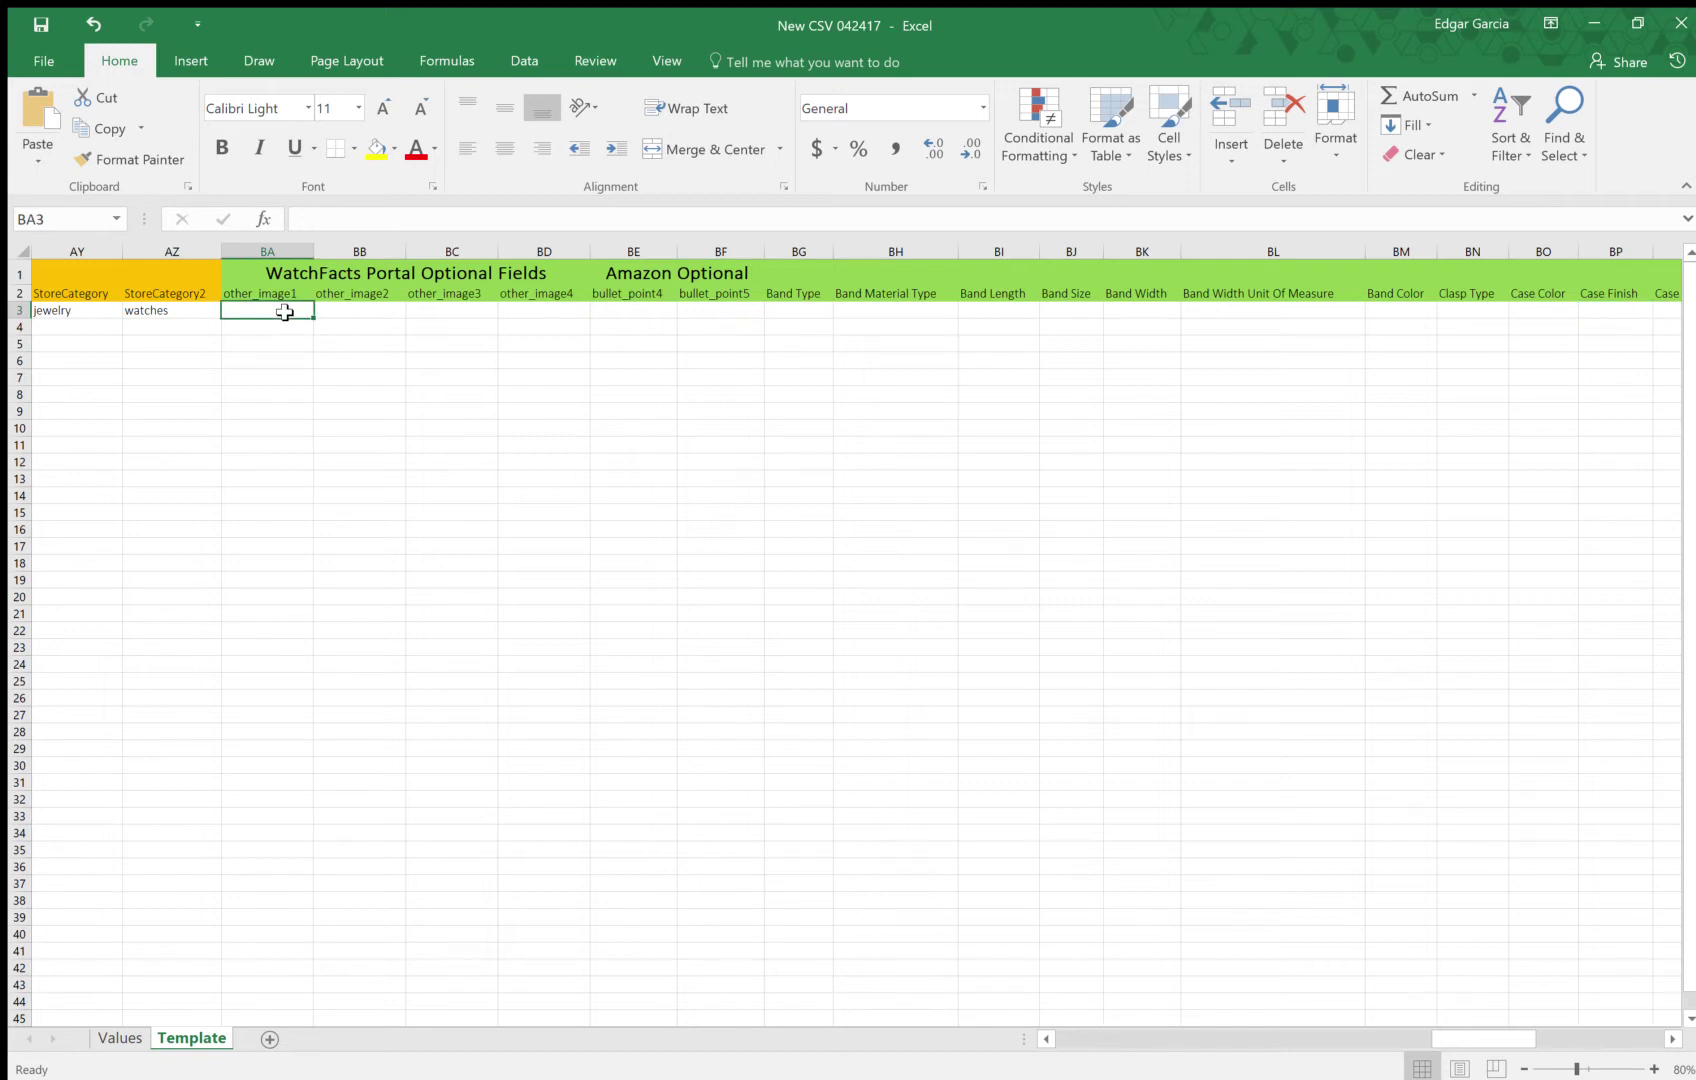
key("Tab")
key("Tab")
key("Tab")
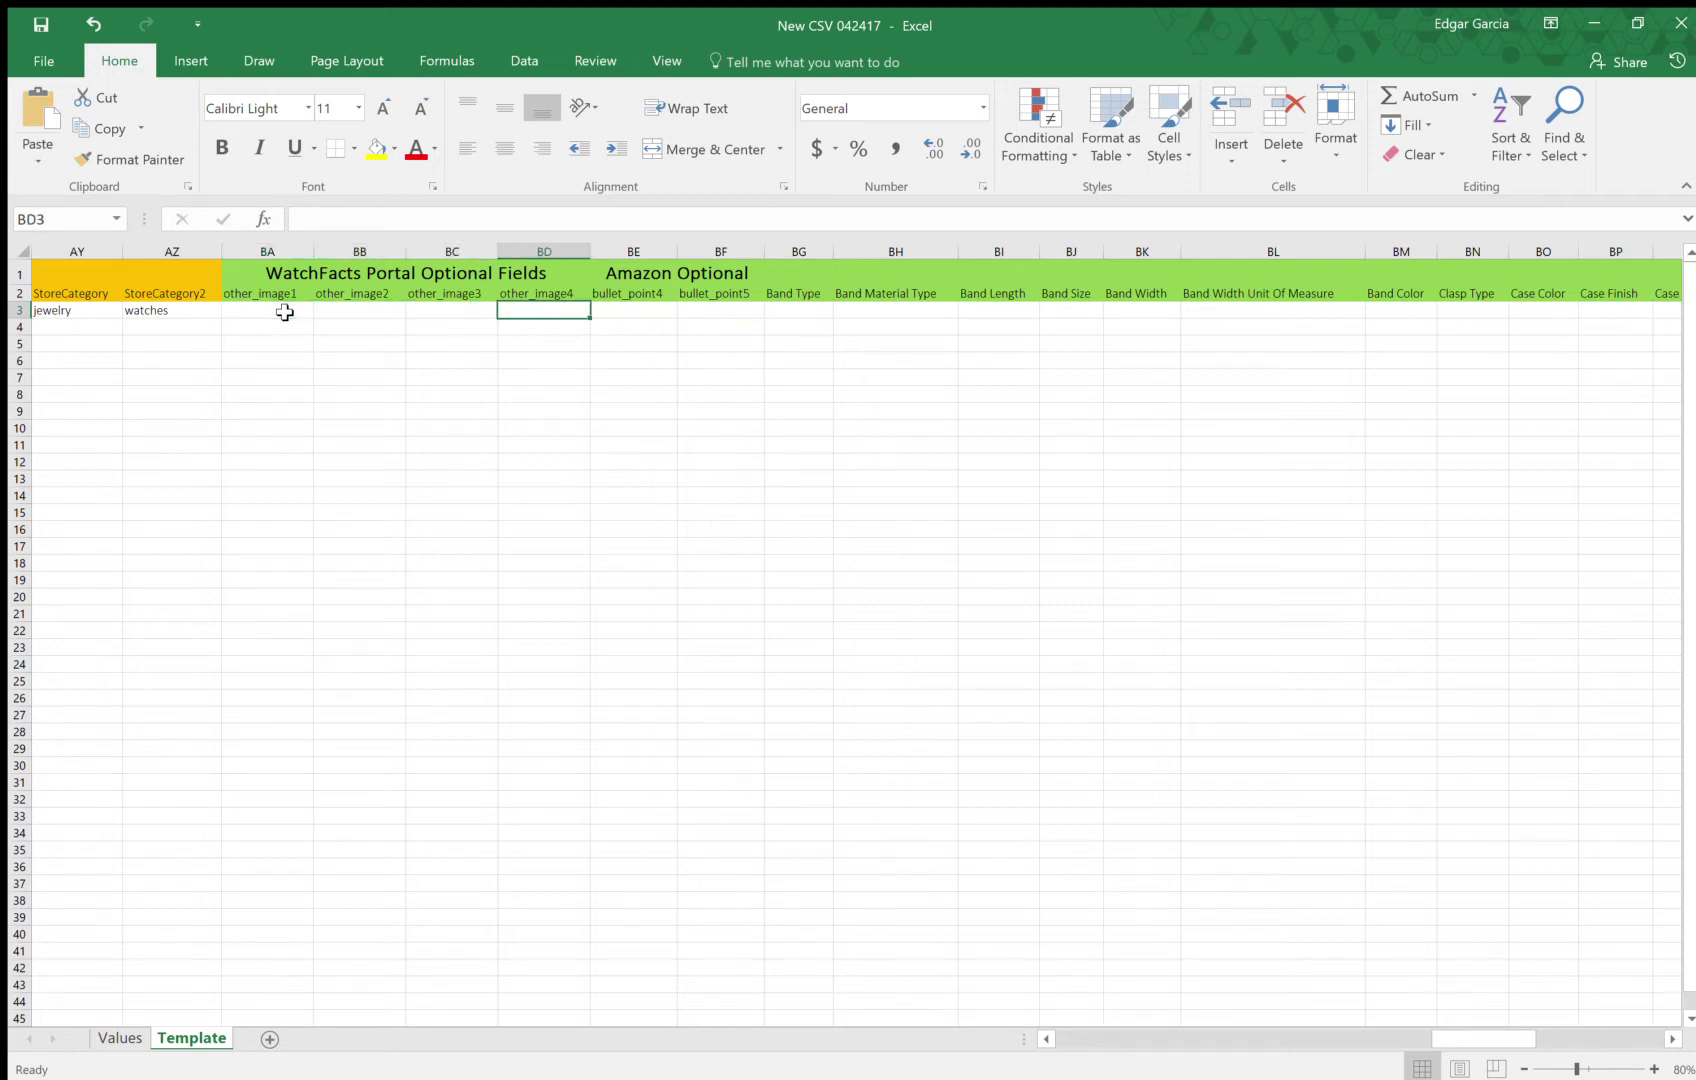
key("Tab")
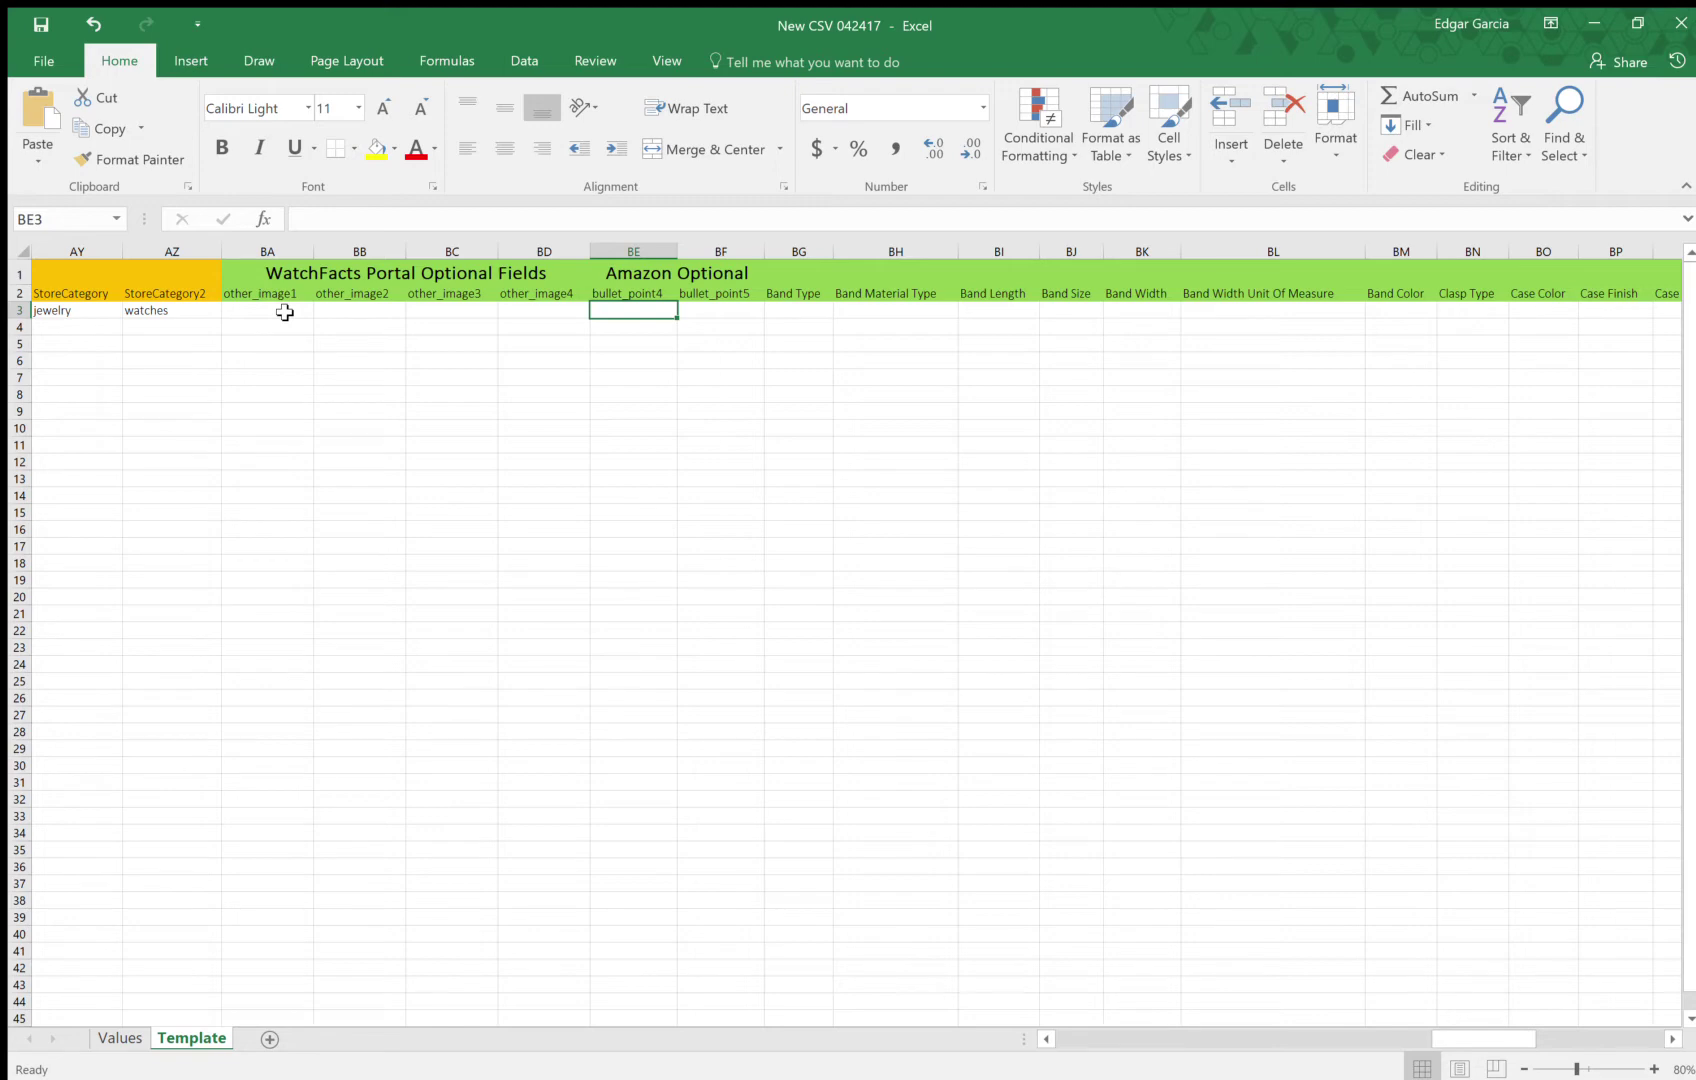
key("Tab")
key("shift+Tab")
key("Tab")
key("shift+Tab")
type("8 inc")
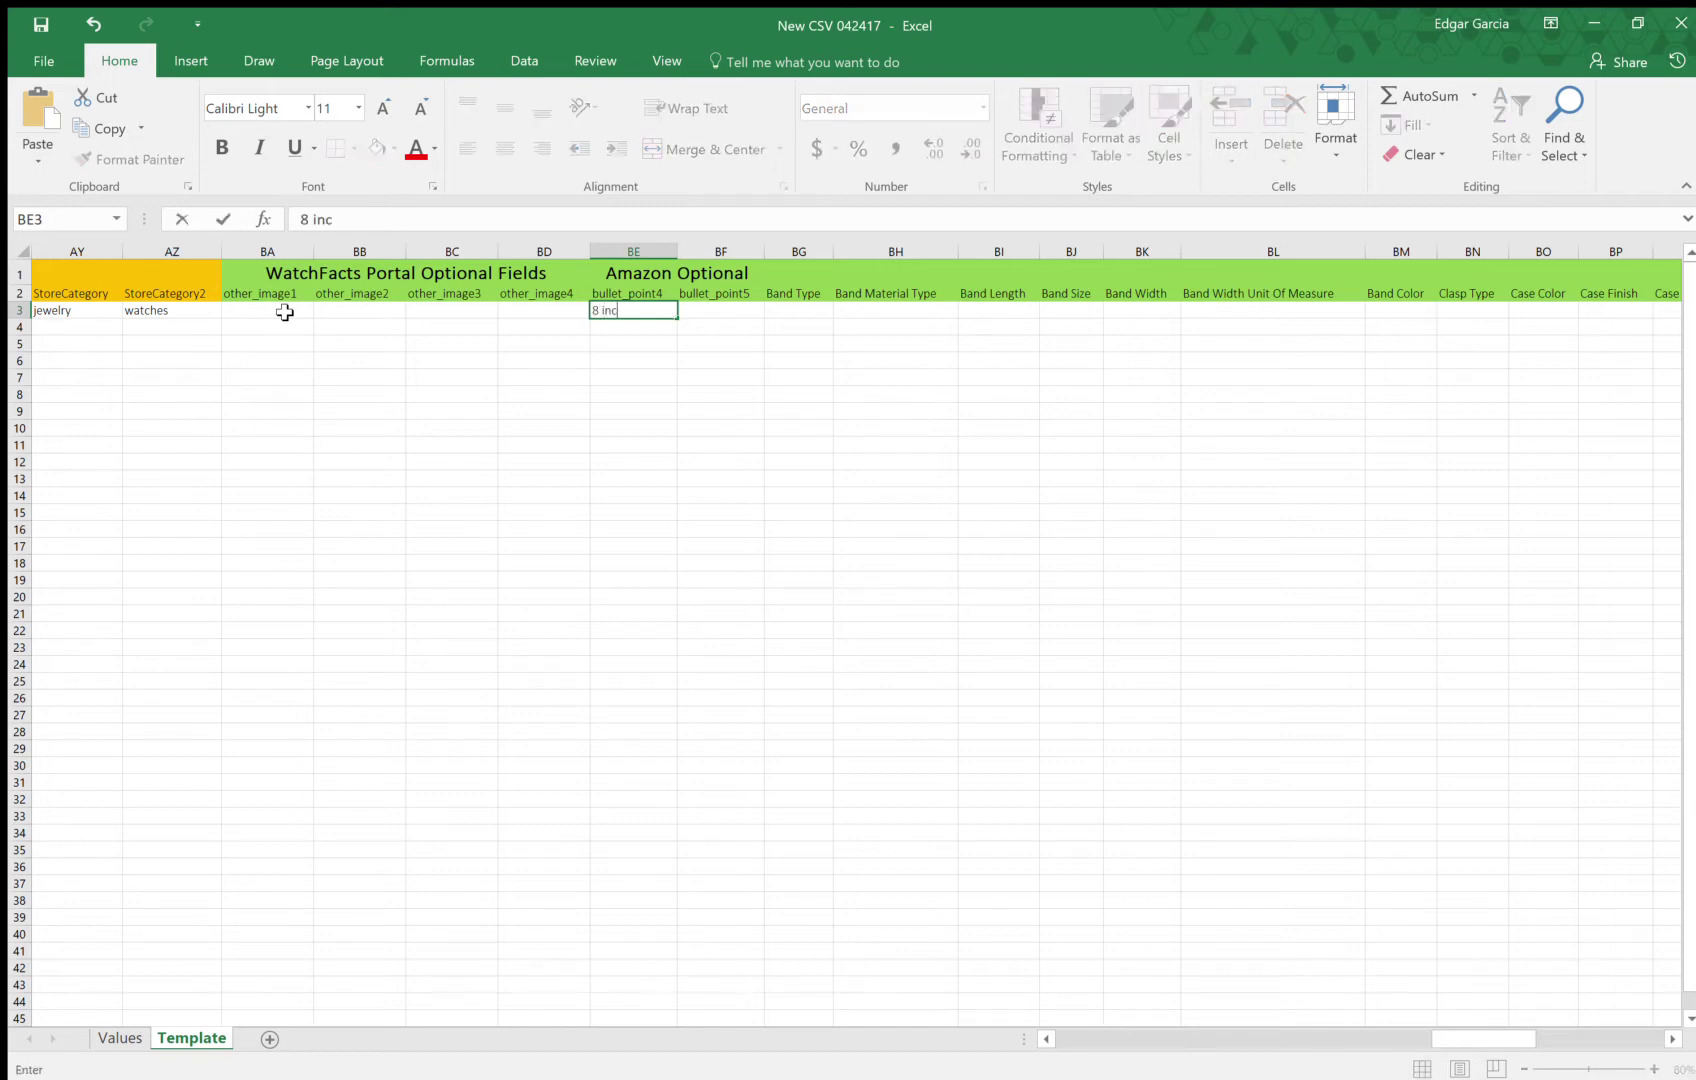
type("h band")
key("Tab")
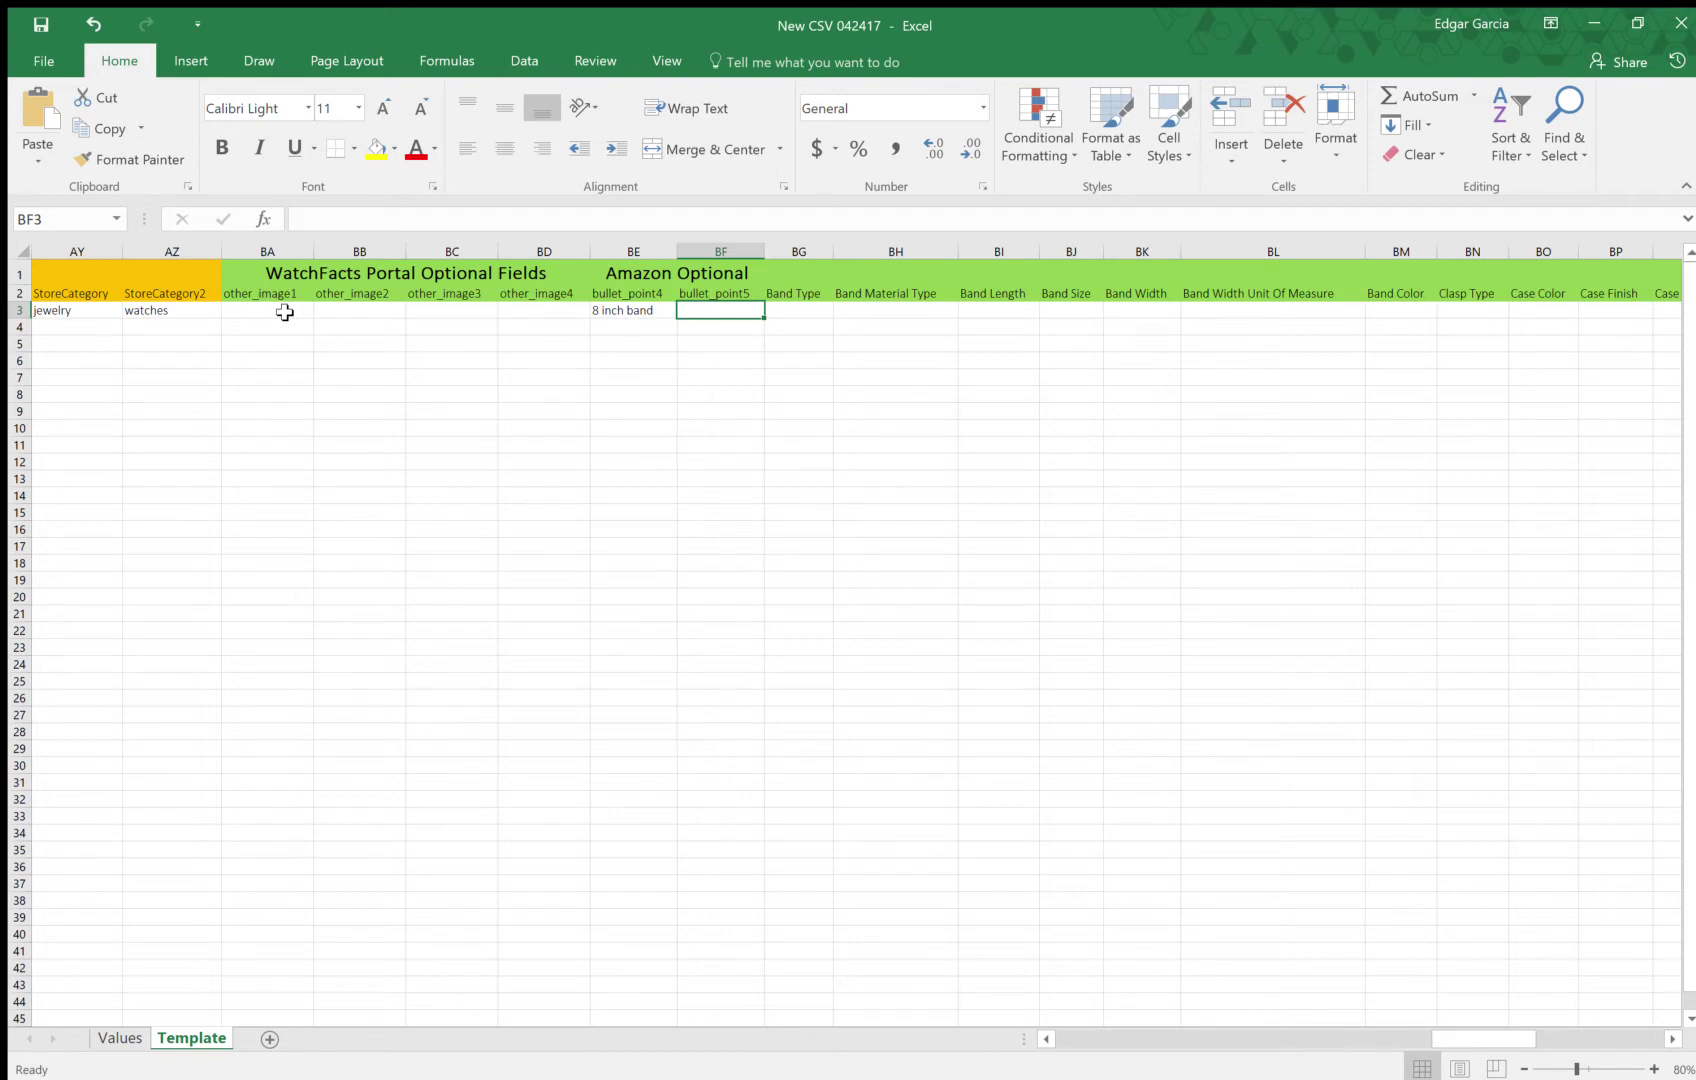
Enter 'Serviced Recently' as bullet_point5 and 'bracelet' as the Band Type
type("Serviced")
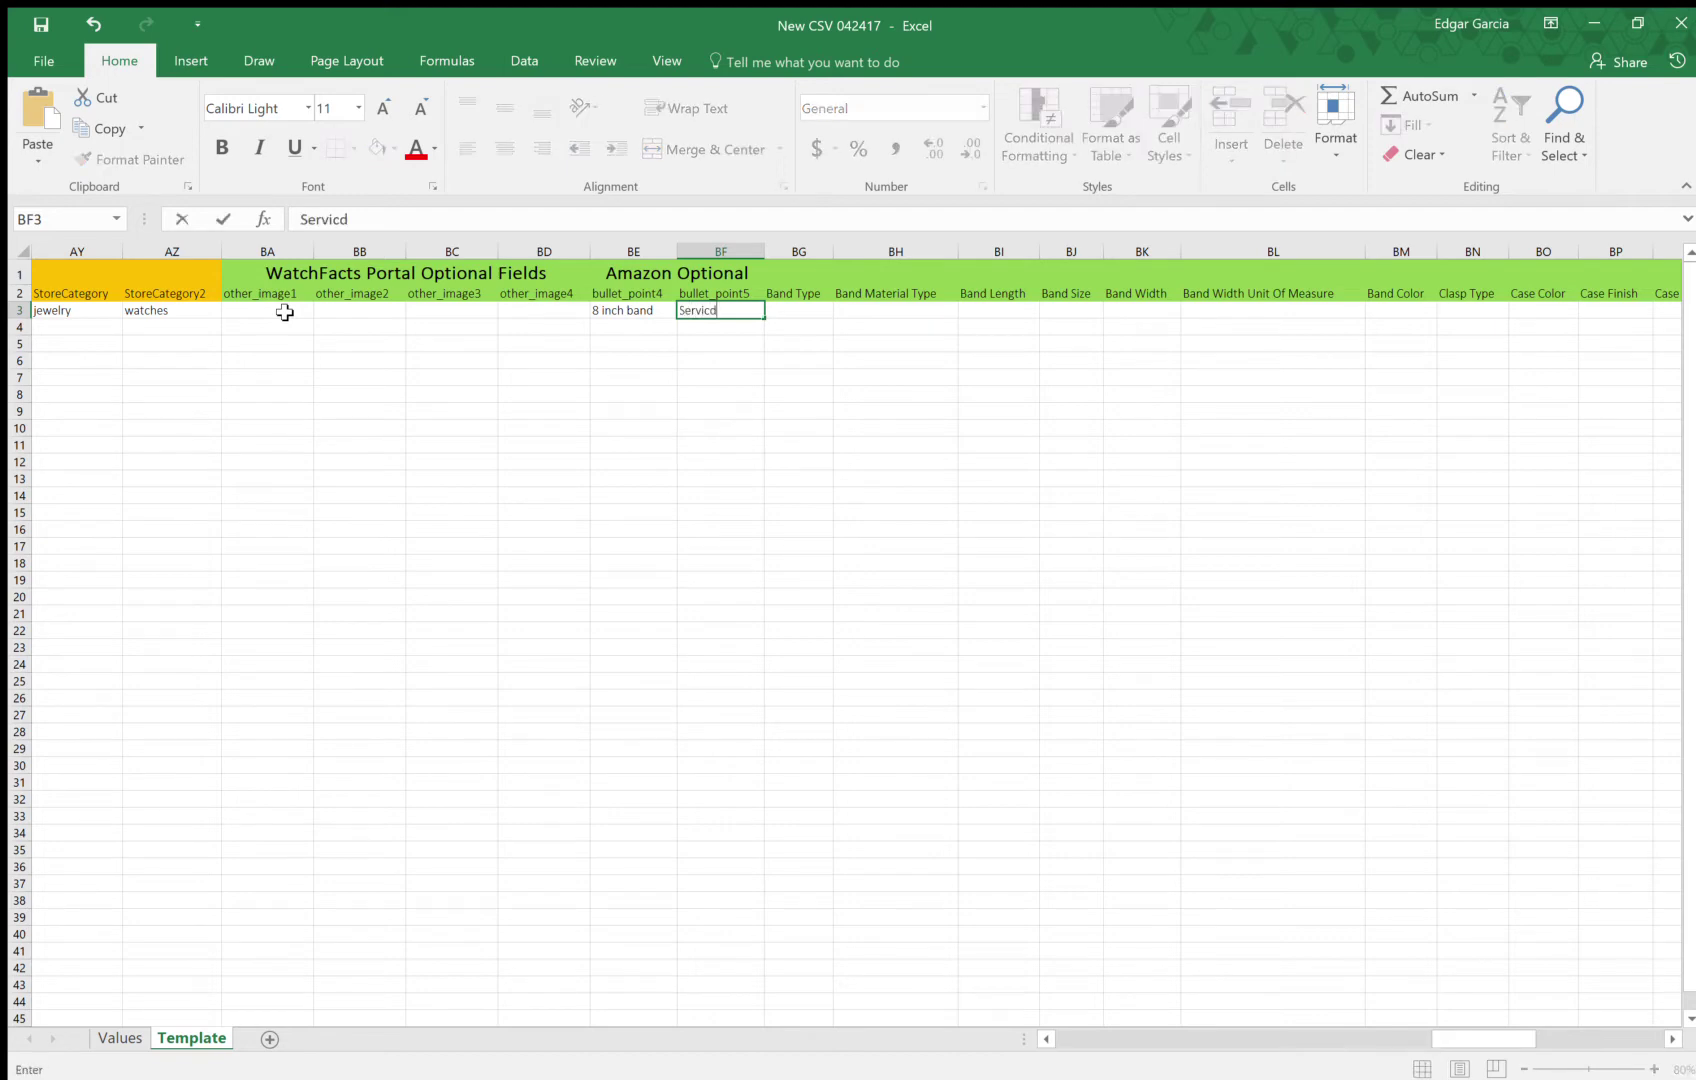
key("BackSpace")
type("ed Recently")
key("Tab")
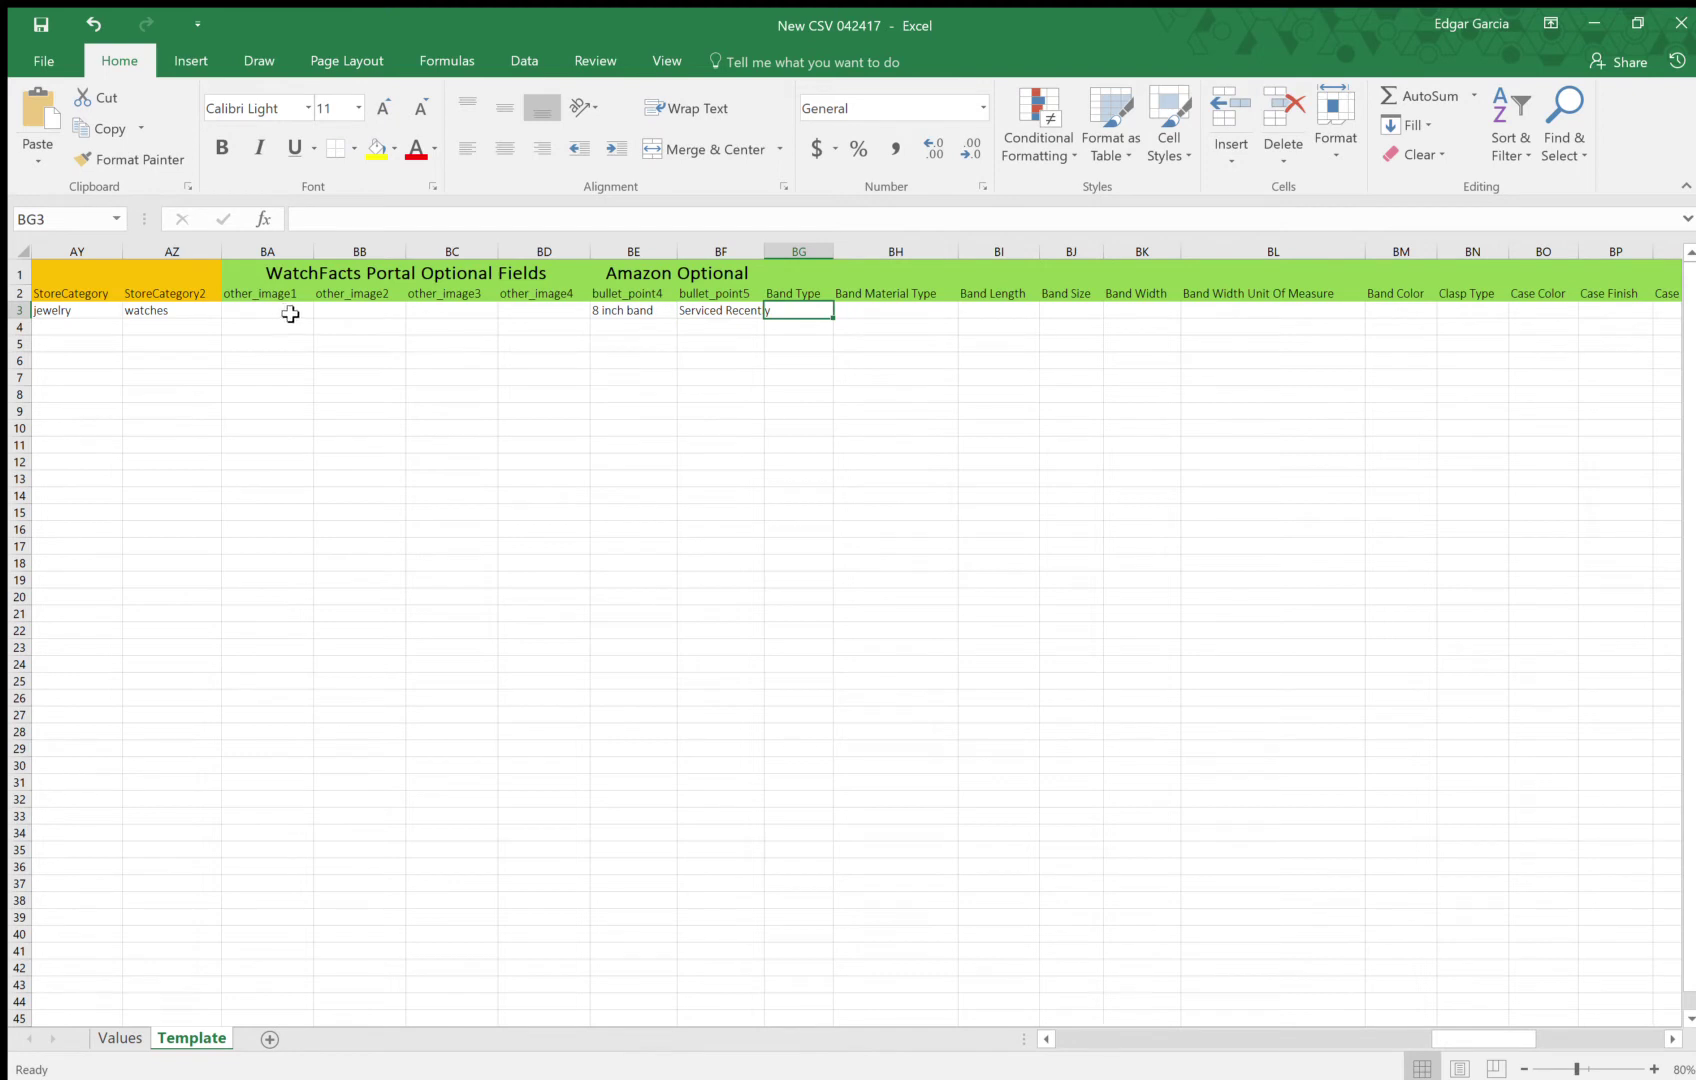
type("bracelet")
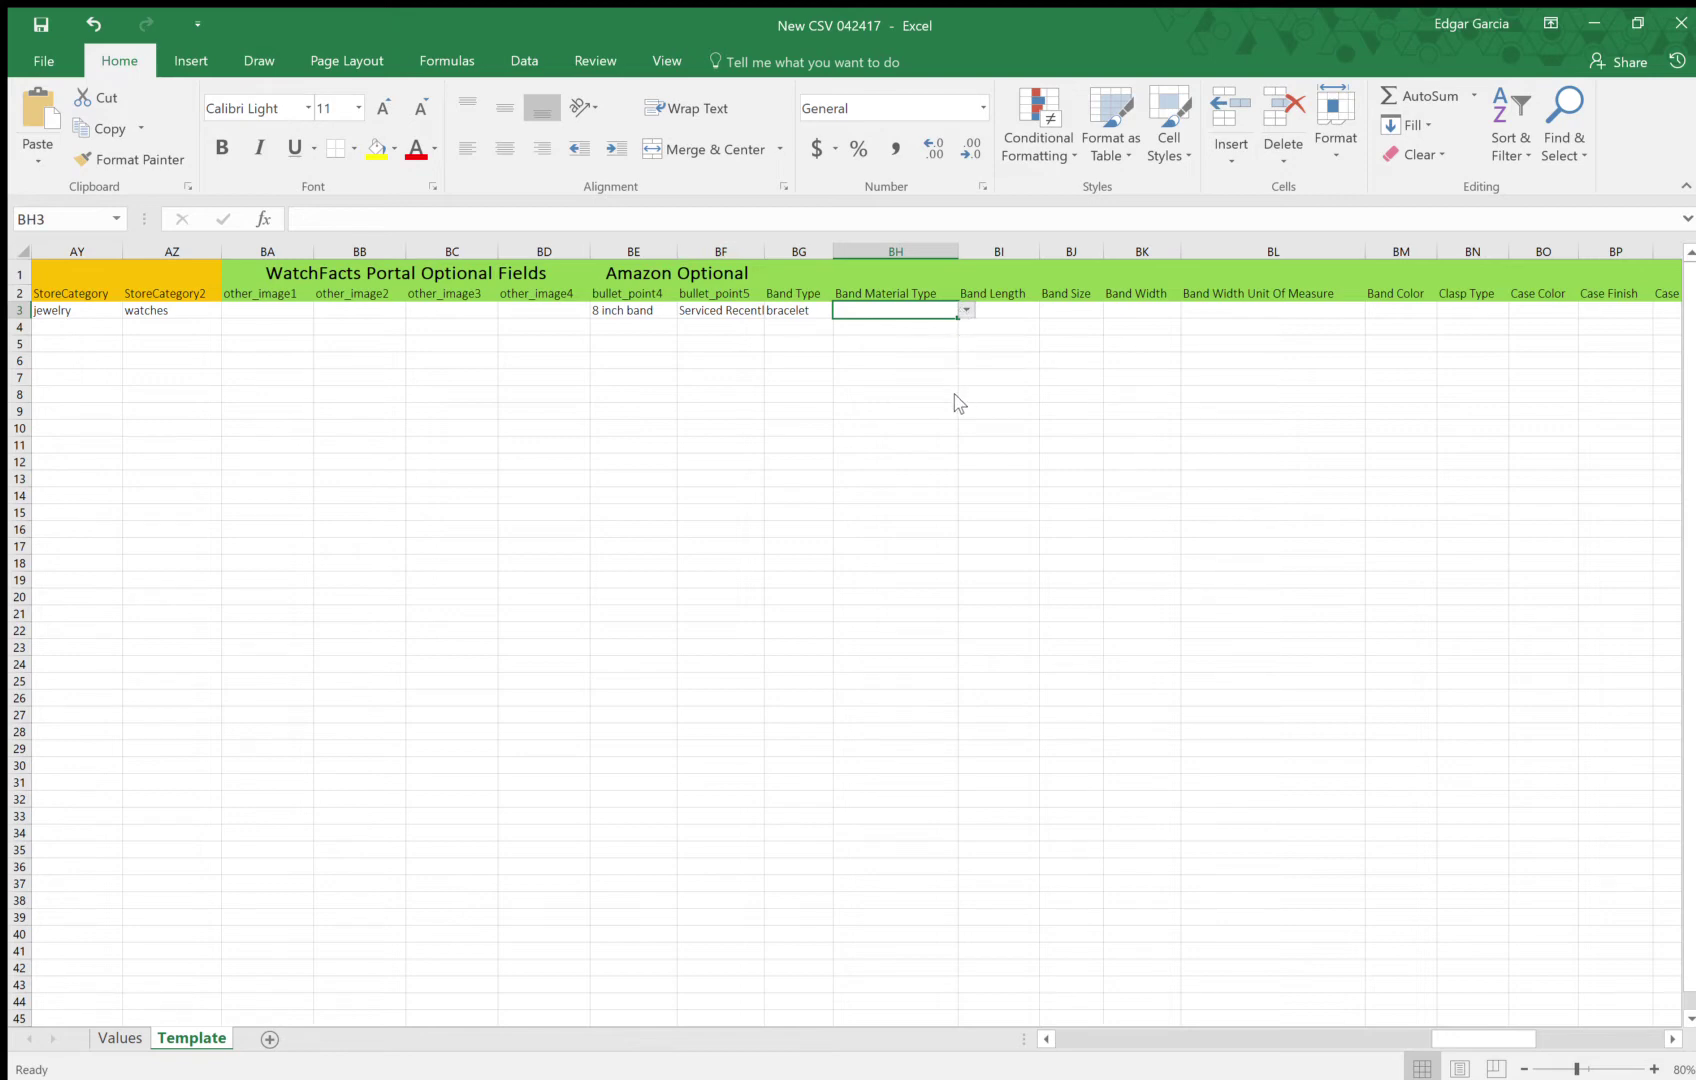
Set band material two tone stainless steel, band length 8 inches and band size mens long
type("two tone stainless steel")
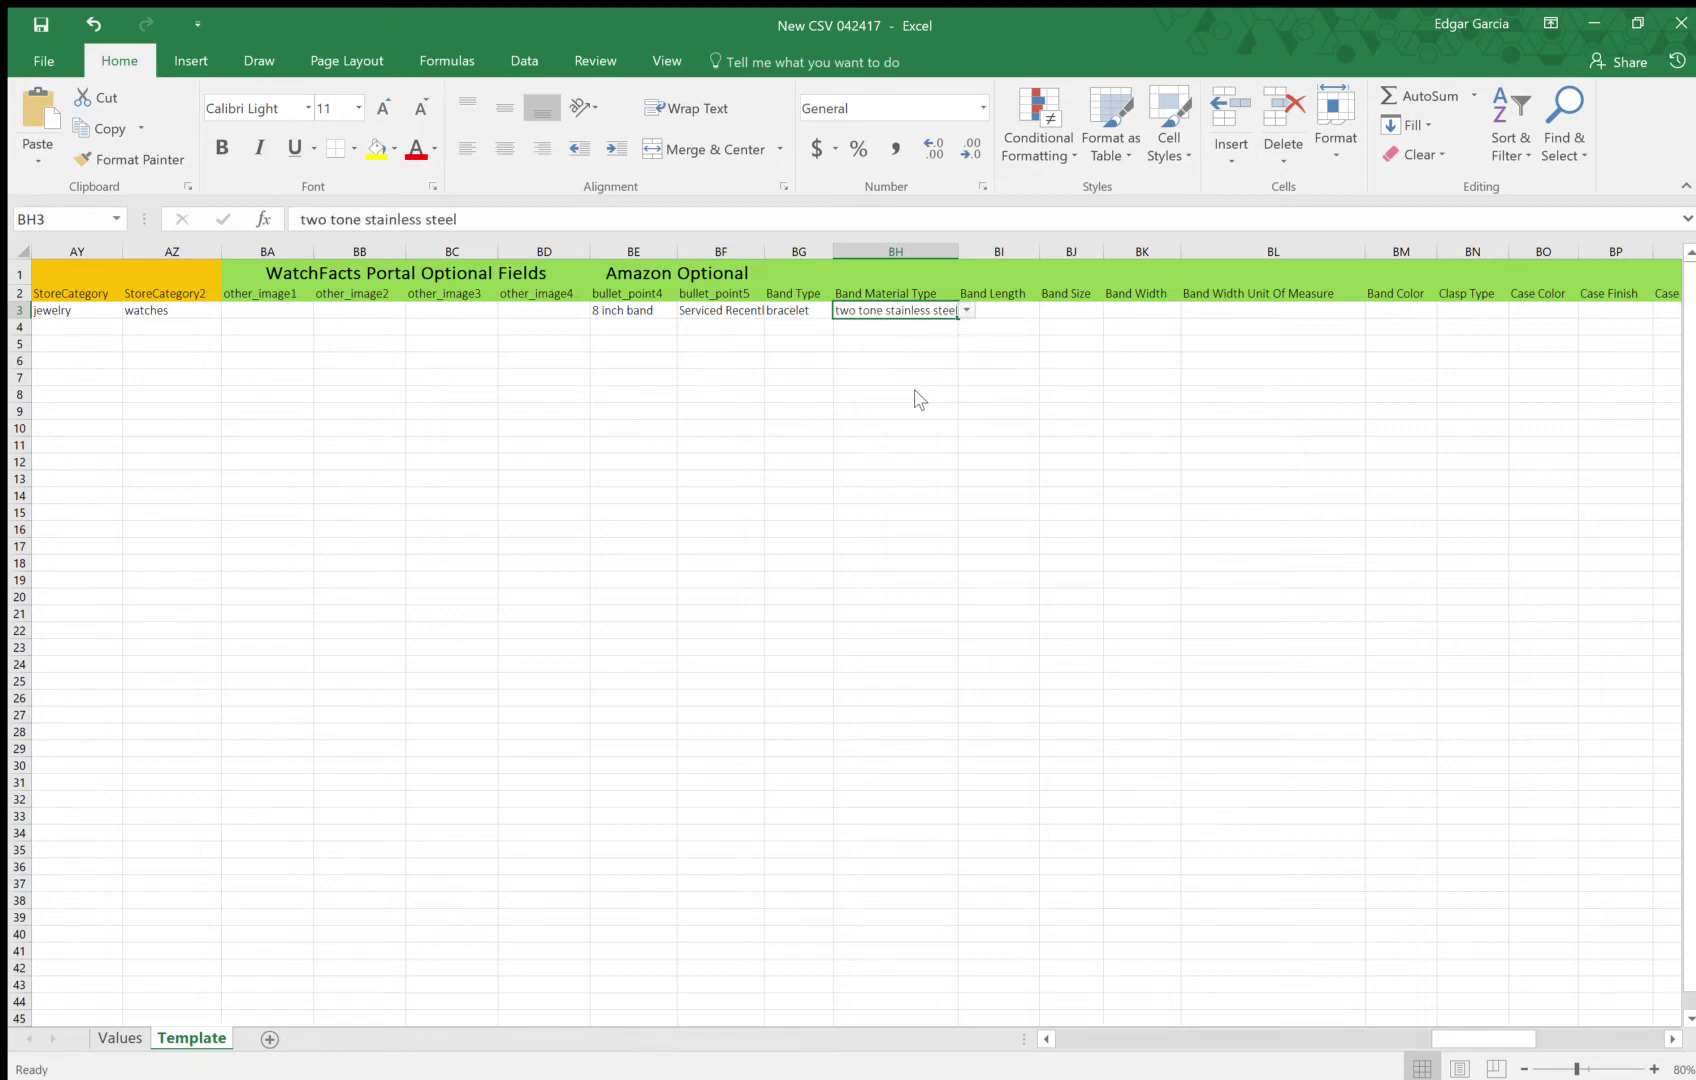
left_click(1008, 314)
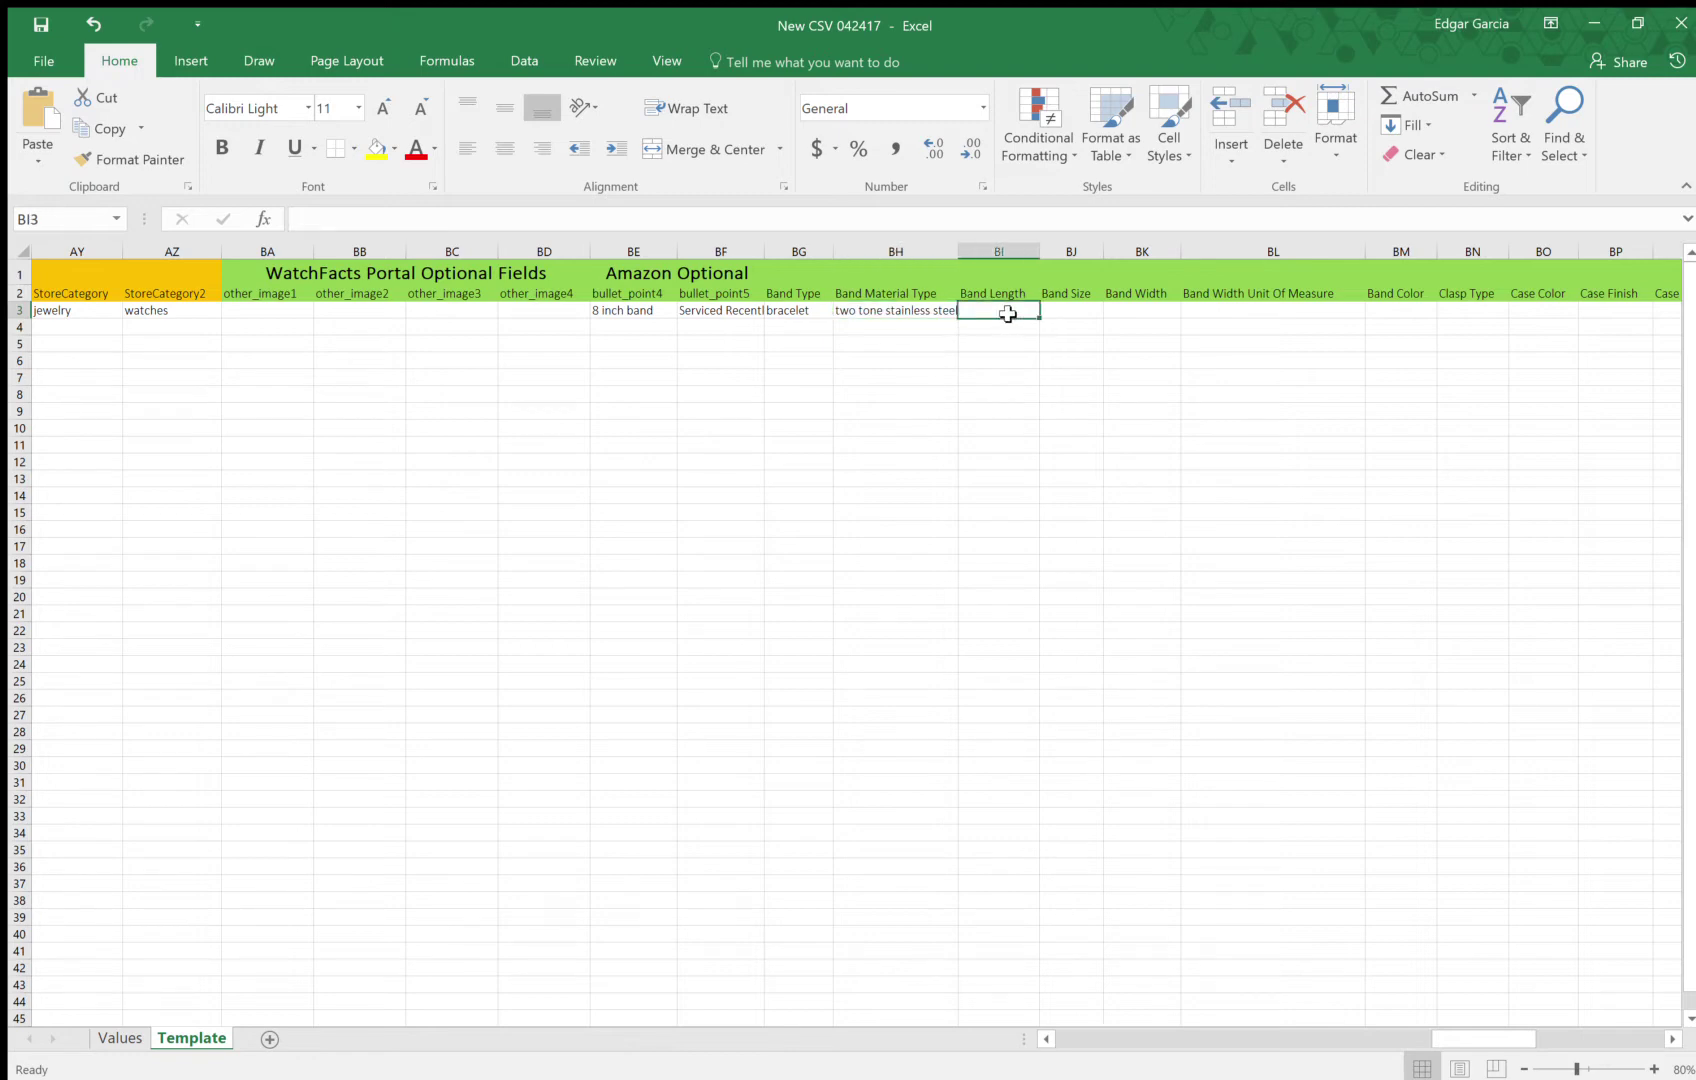
type("8 inches")
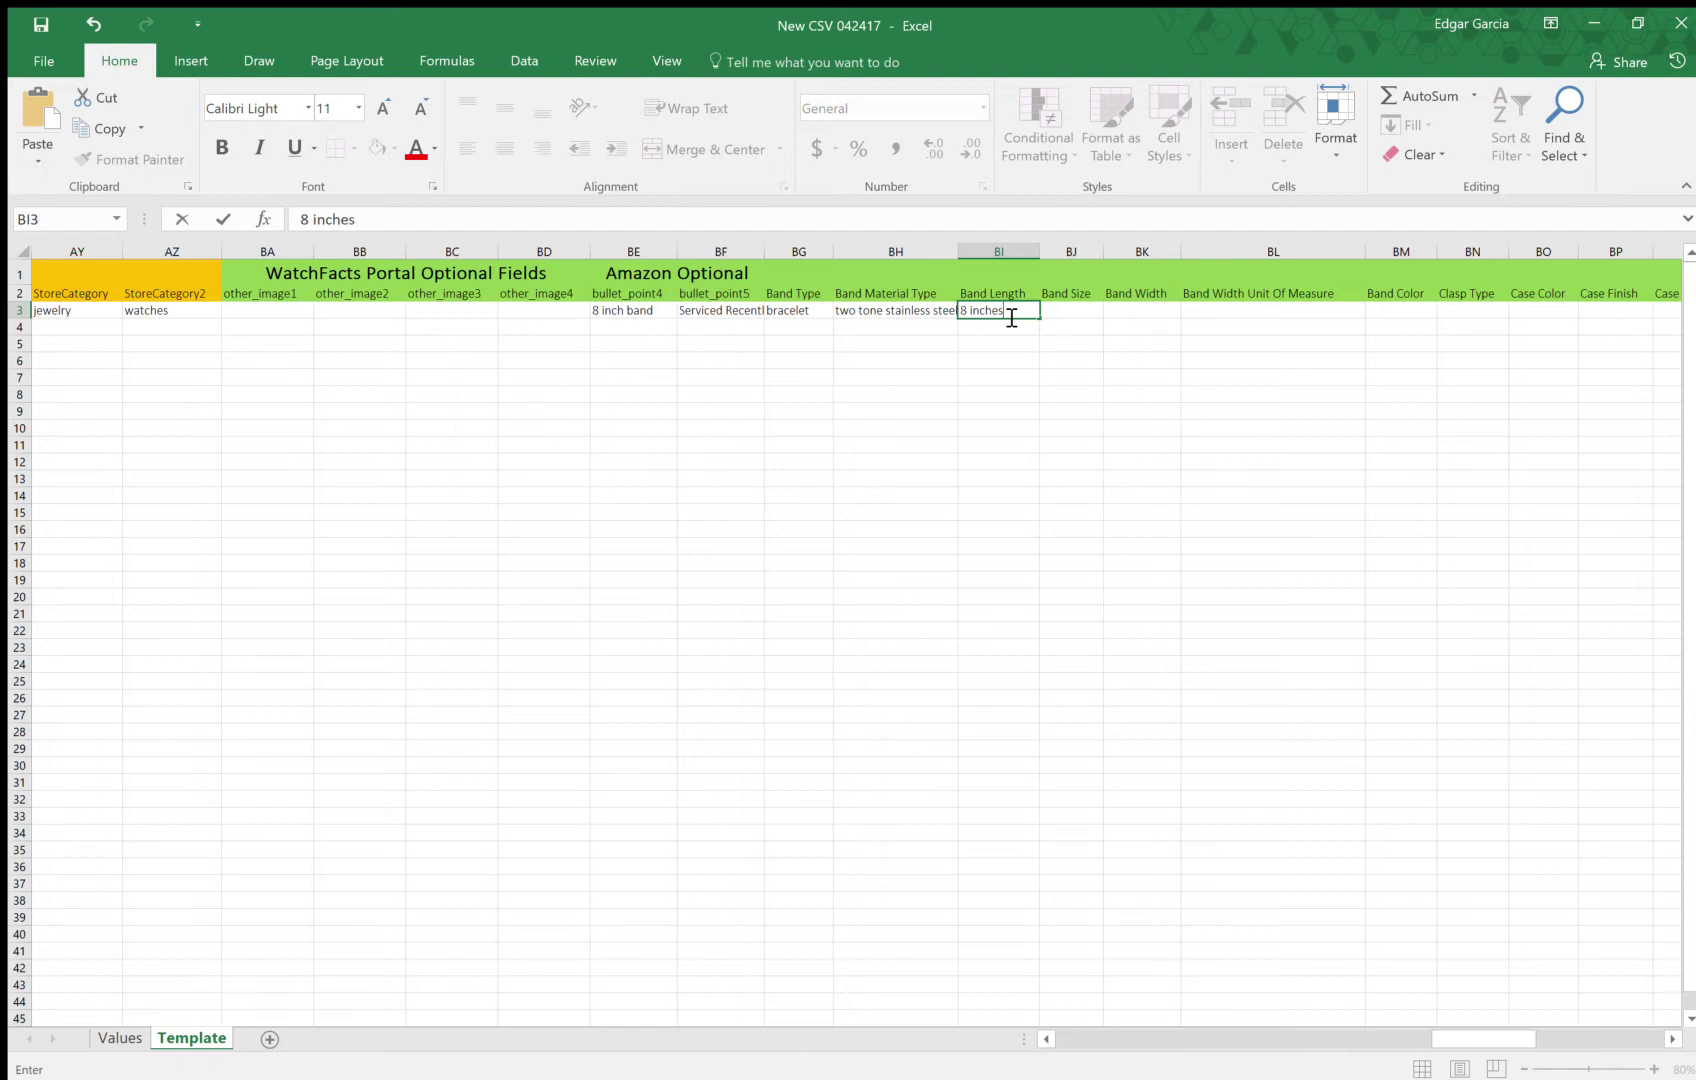
key("Tab")
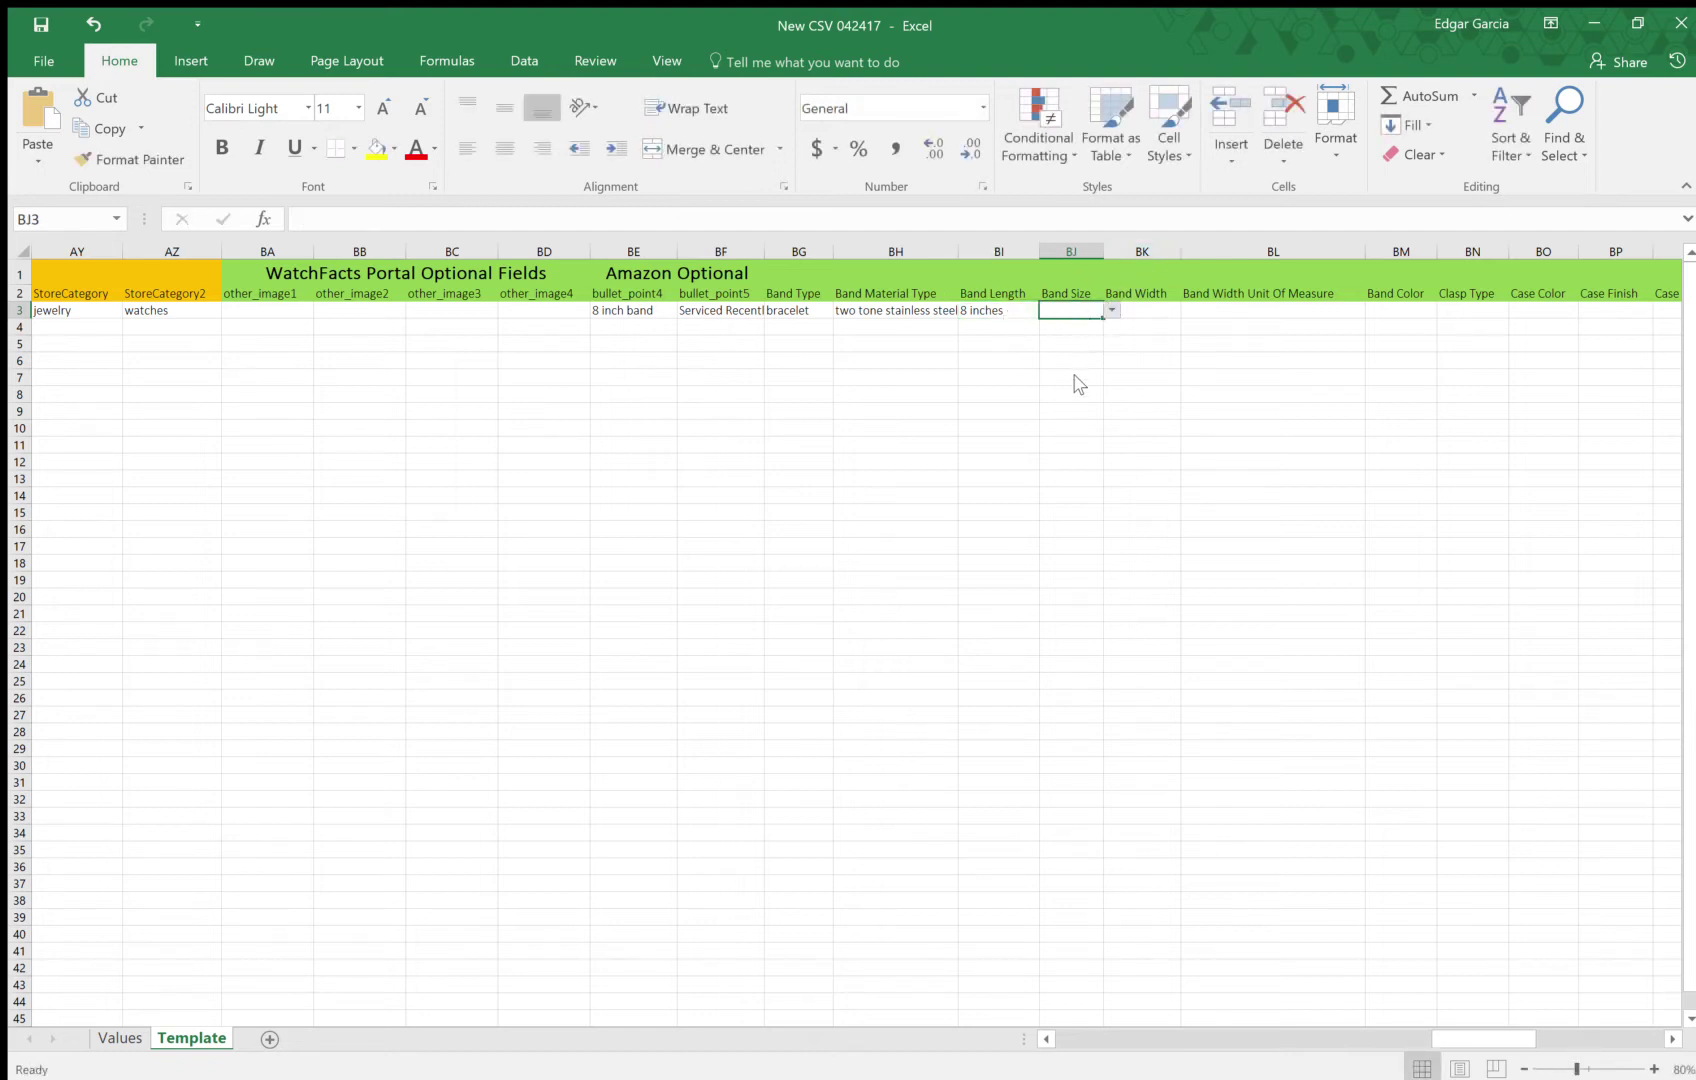
left_click(1111, 310)
left_click(1112, 357)
Set the band width to 22 with unit MM
left_click(1147, 320)
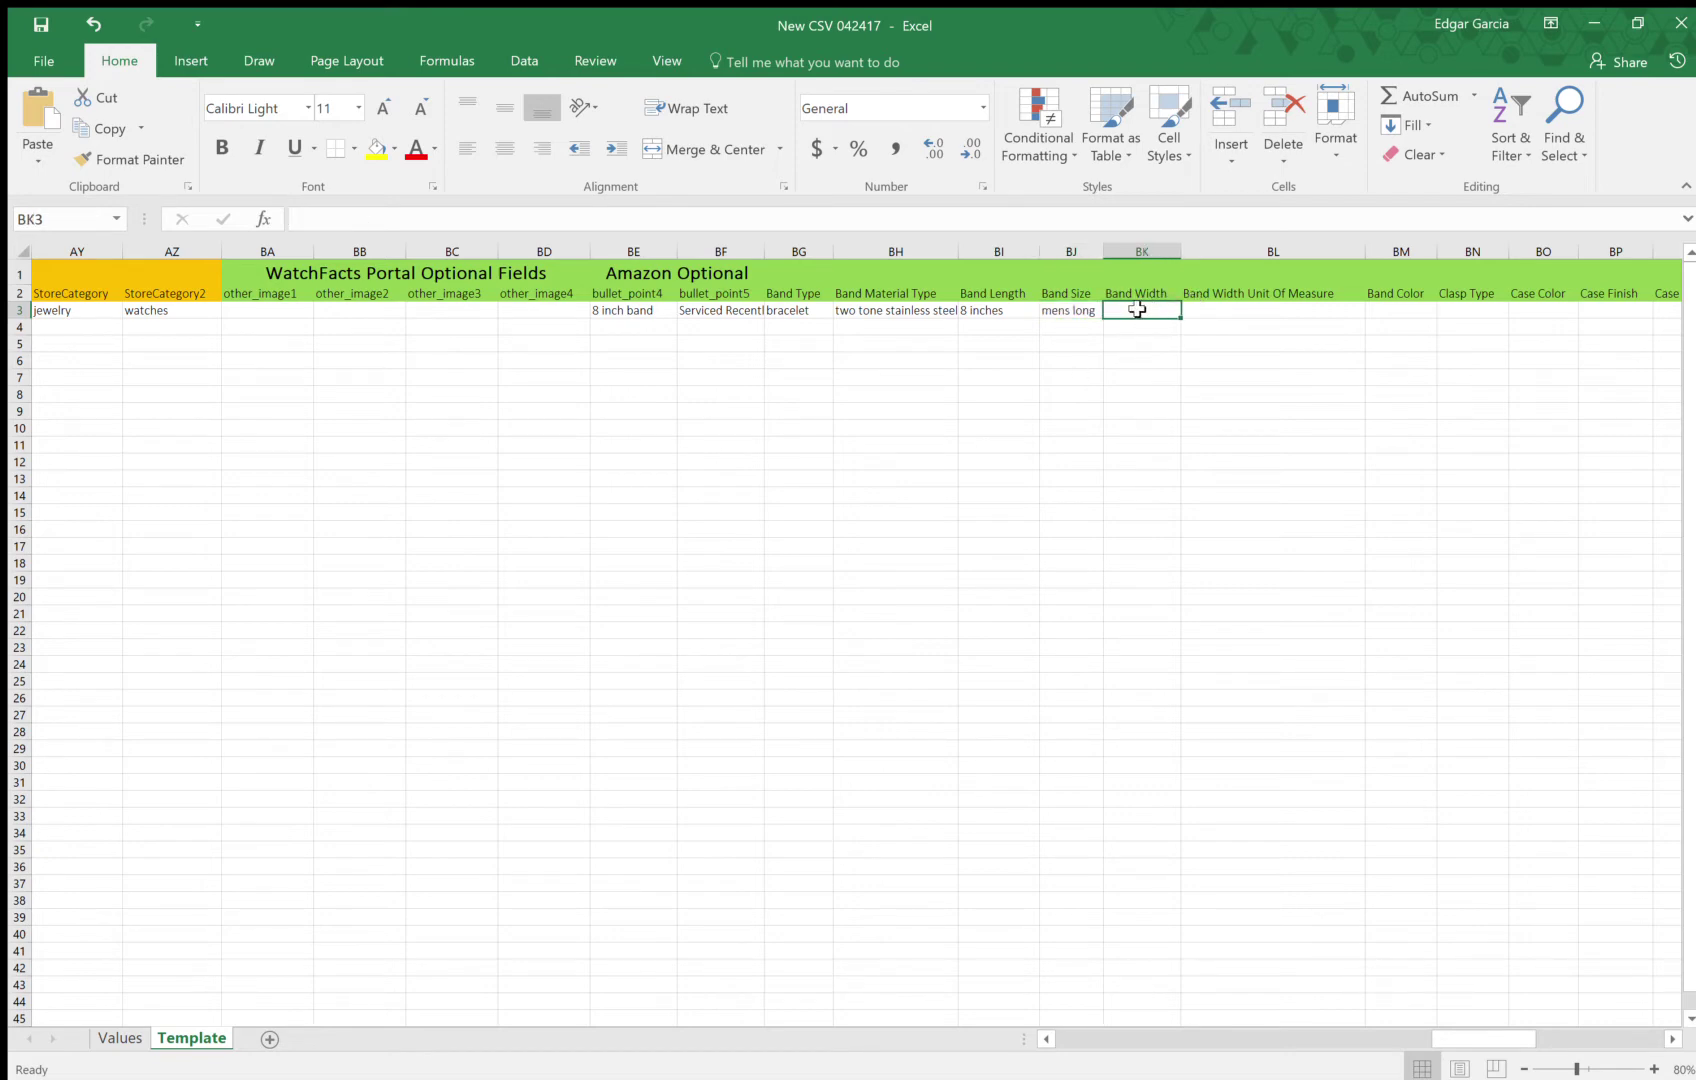
type("22")
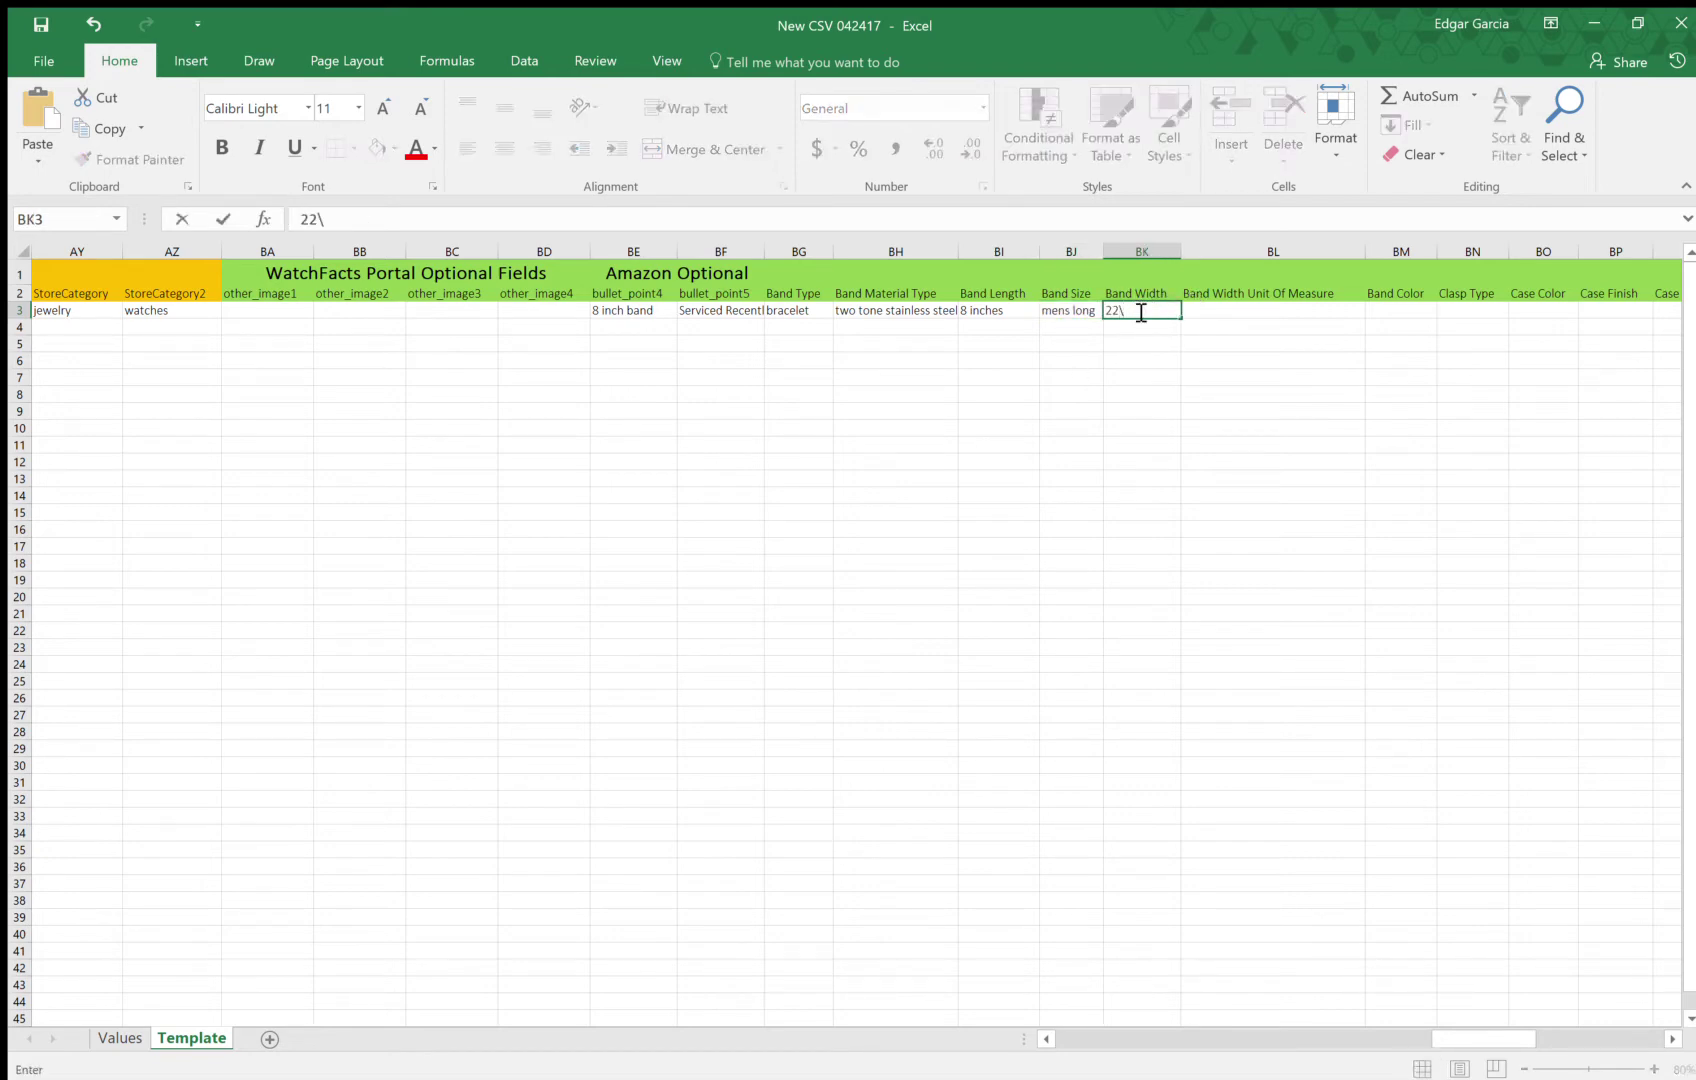
key("Tab")
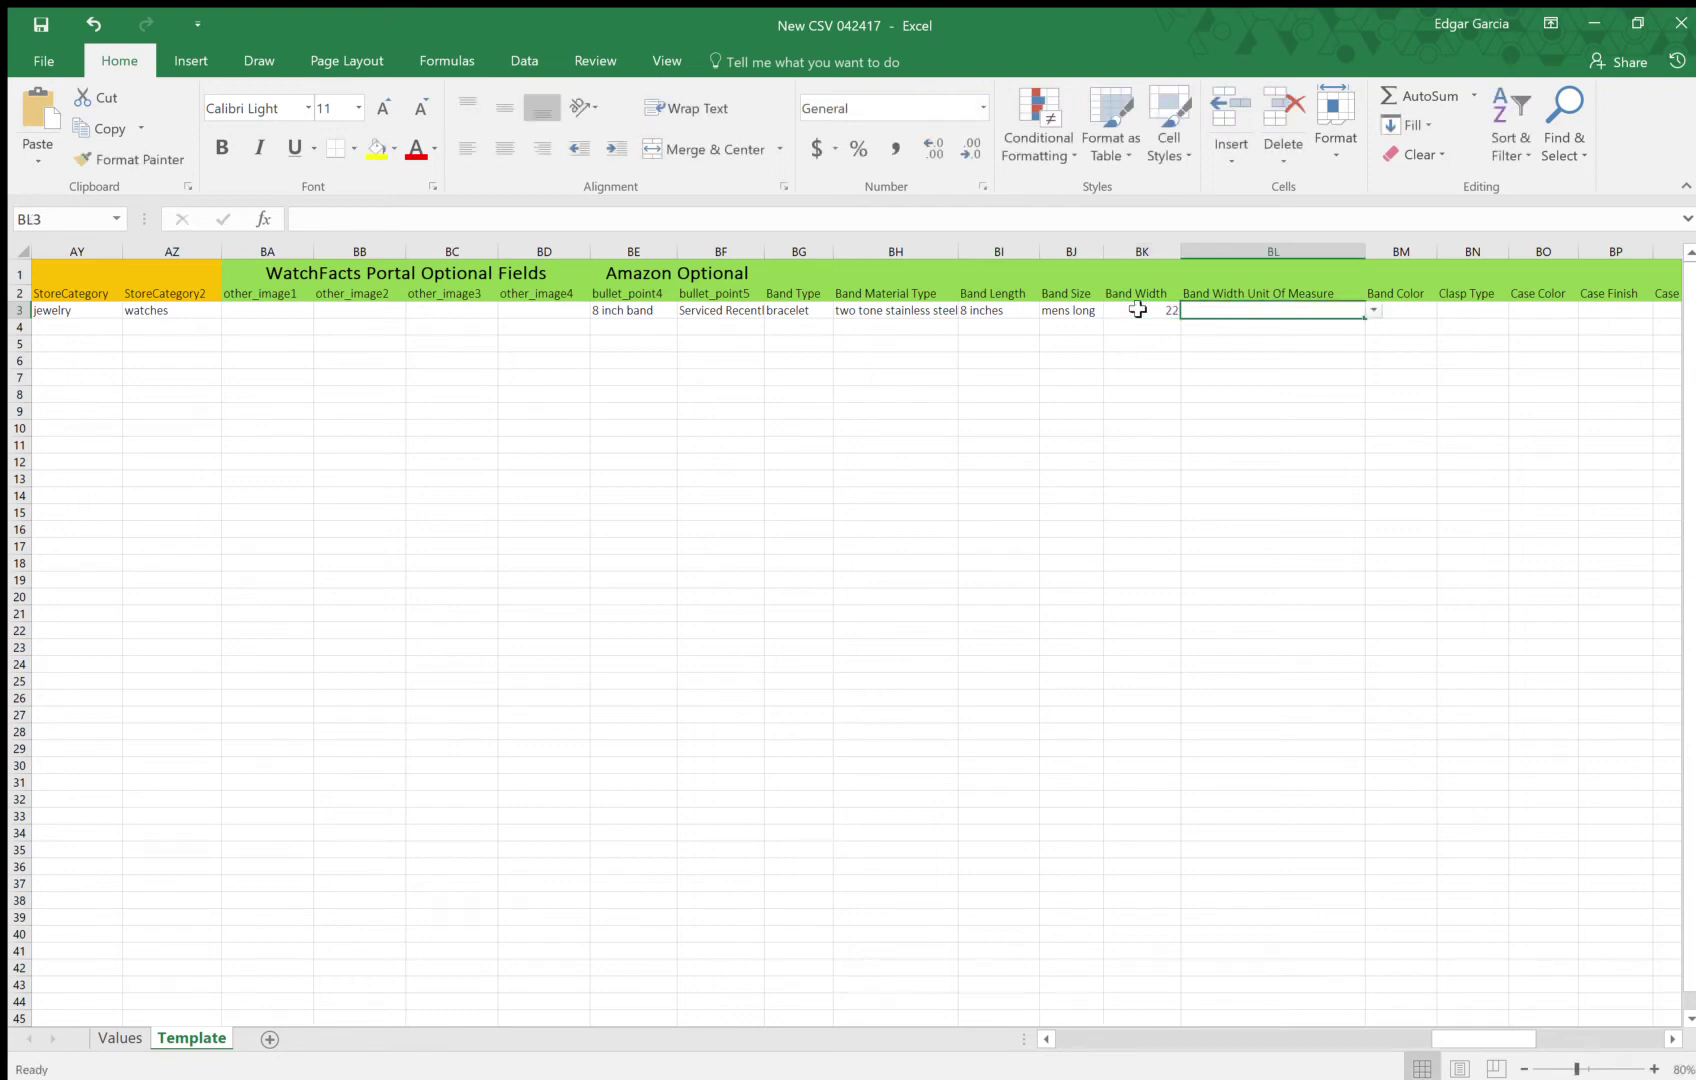
left_click(1372, 311)
left_click(1211, 341)
type("MM")
left_click(1416, 310)
key("Tab")
key("Tab")
key("Tab")
key("Tab")
key("Tab")
key("Tab")
key("Tab")
key("Tab")
key("Tab")
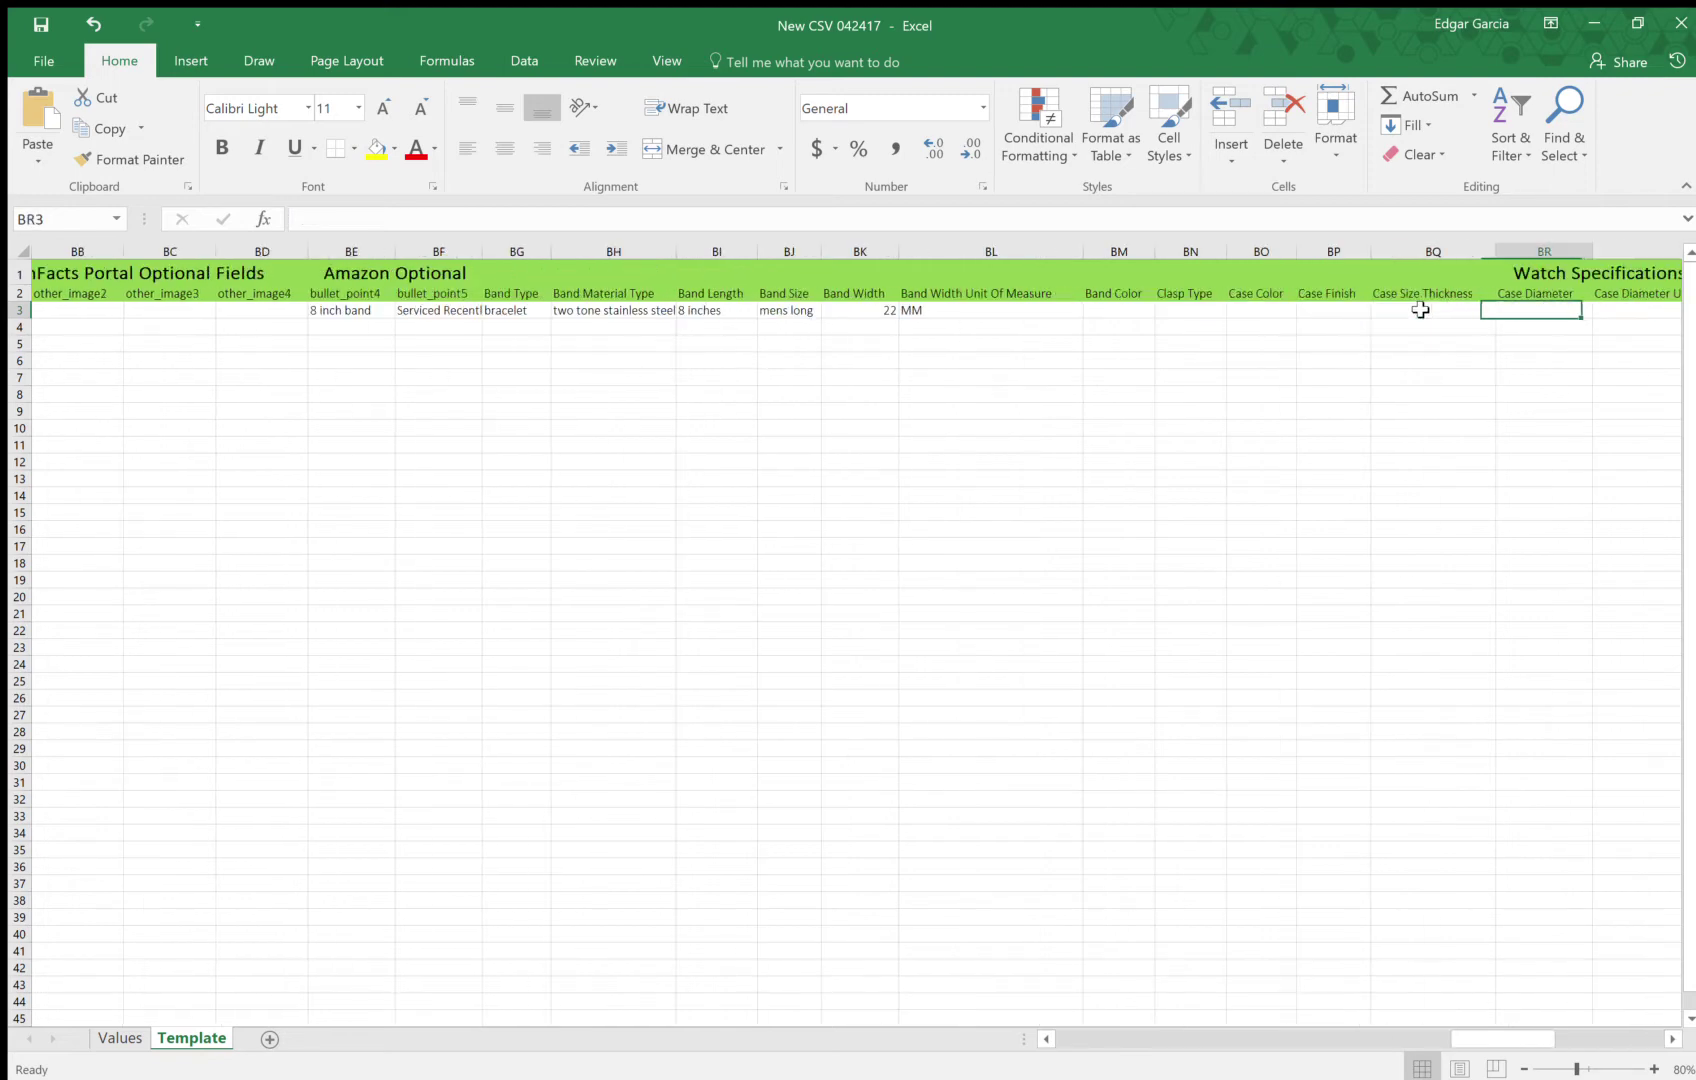
key("Tab")
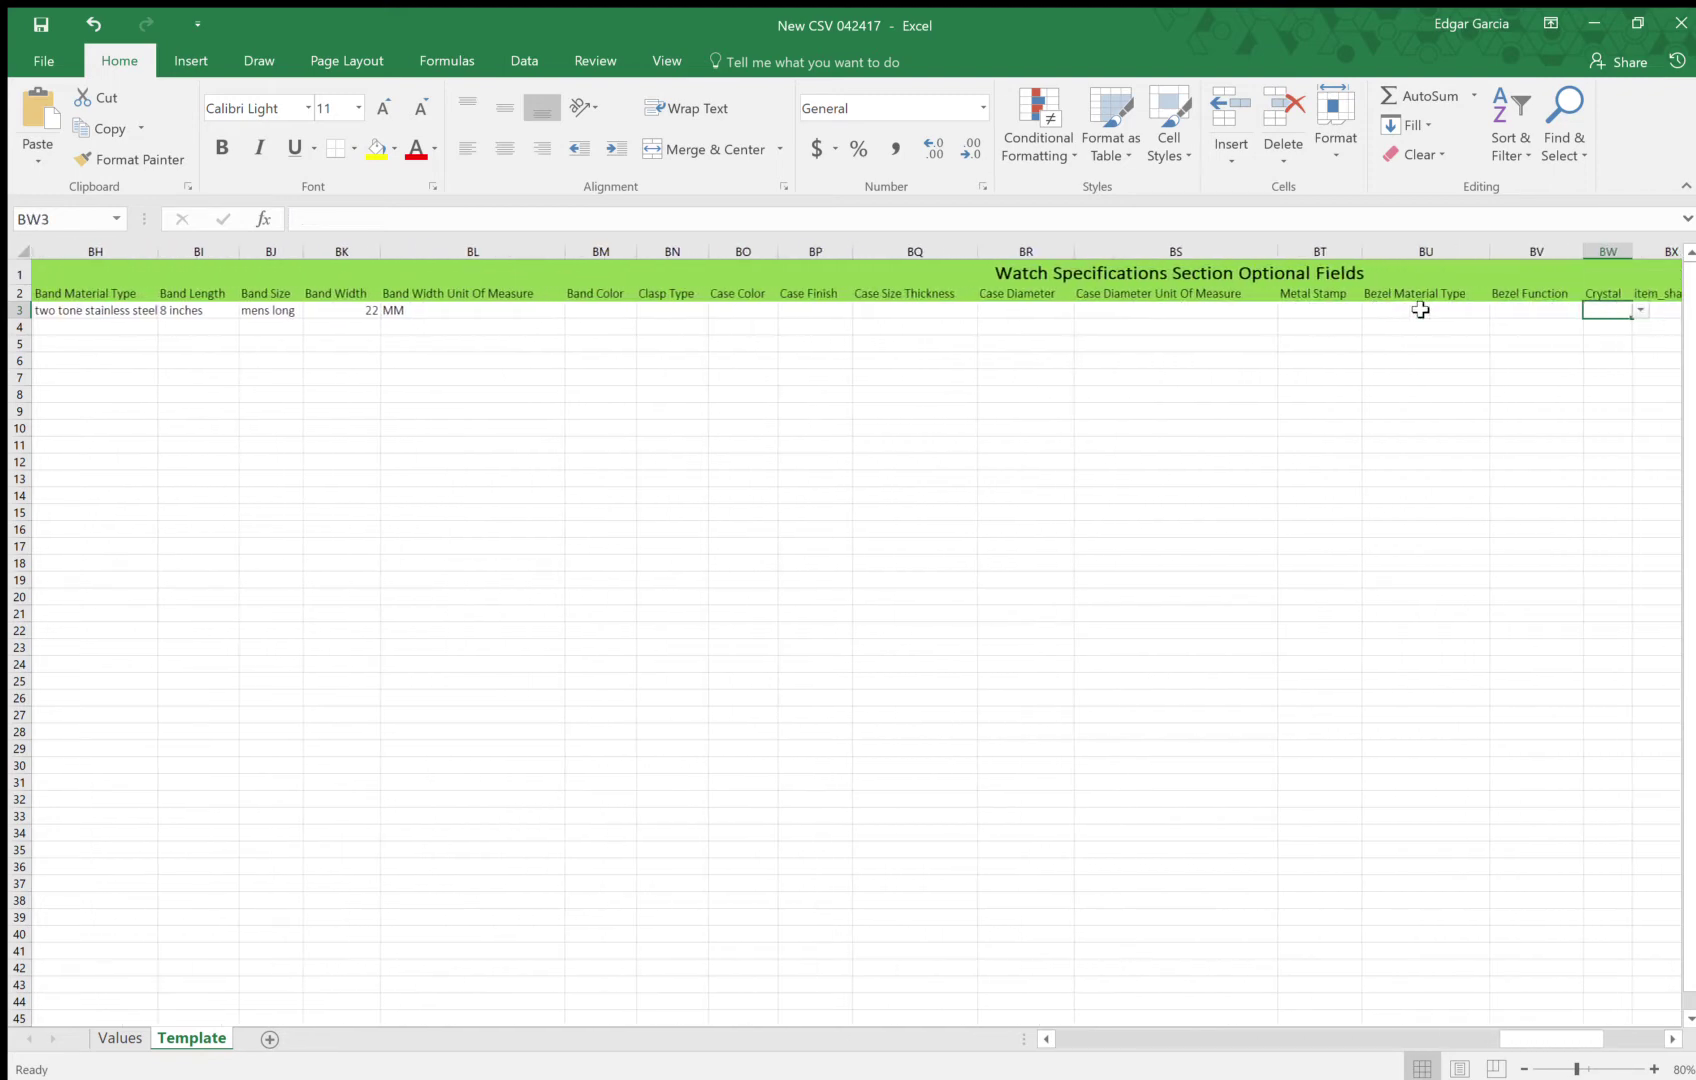
Set band colour silver and clasp type deployment buckle
left_click(598, 296)
left_click(581, 313)
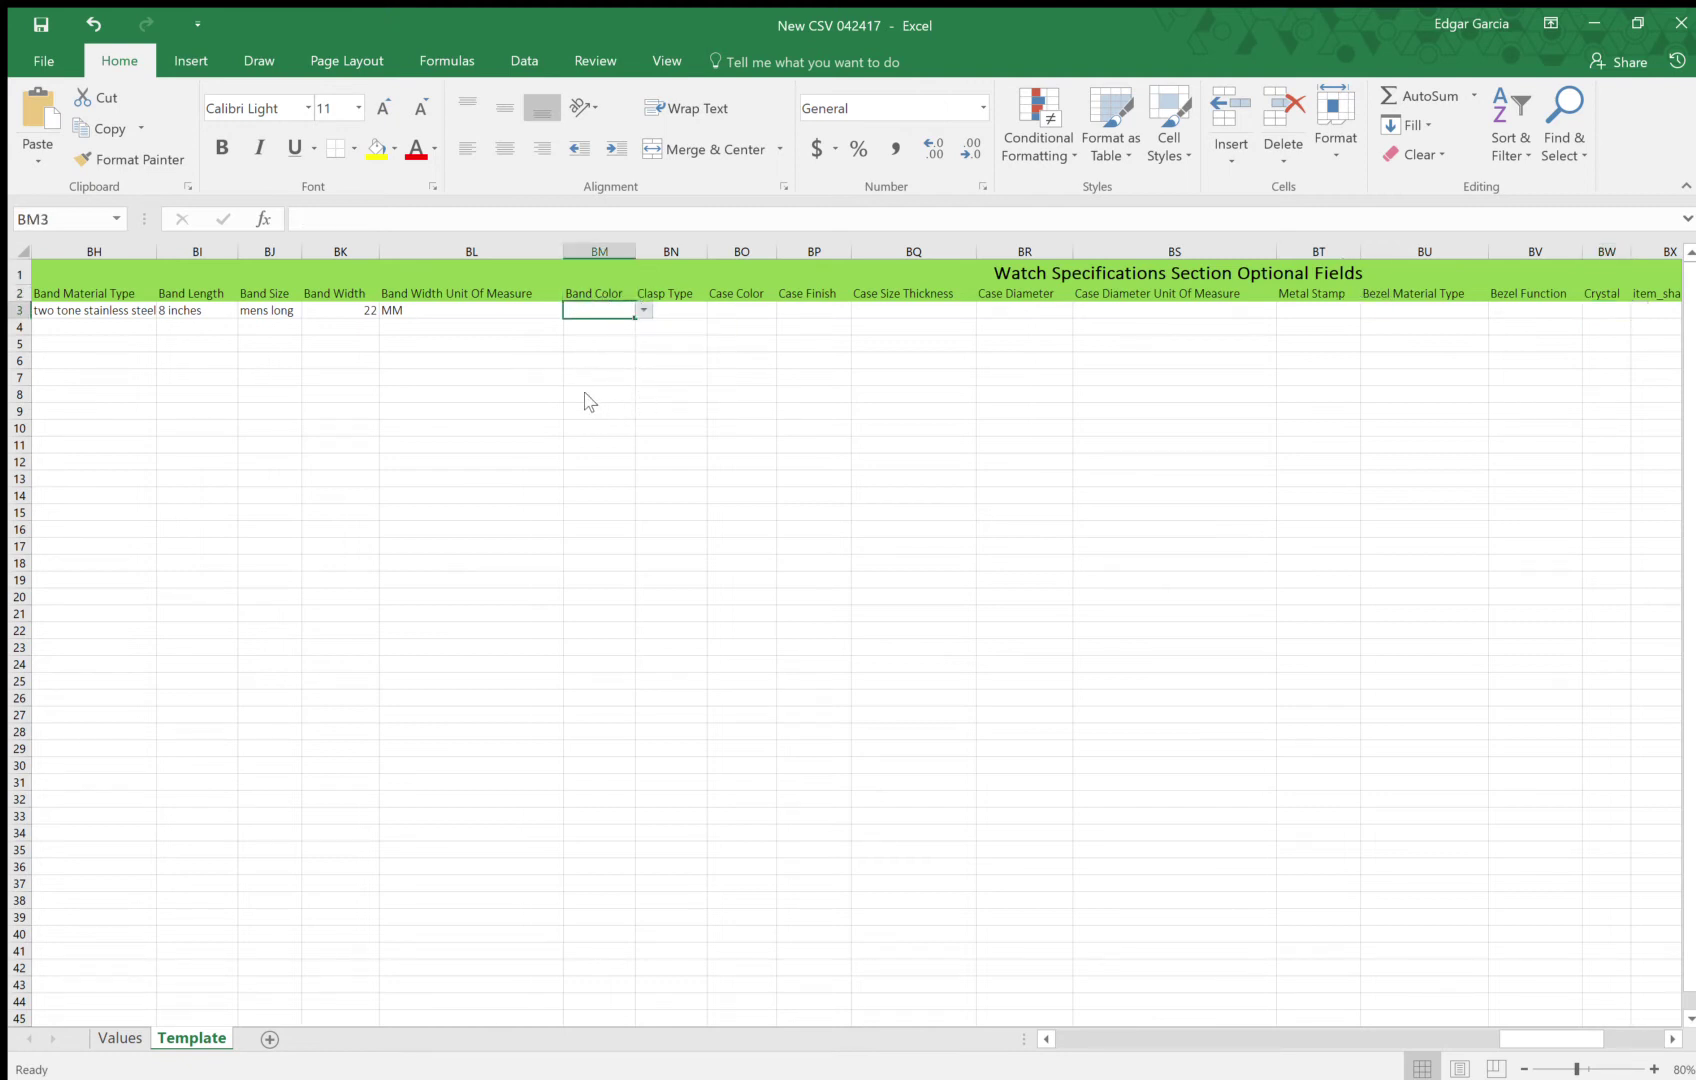
type("stainless steel and rubber")
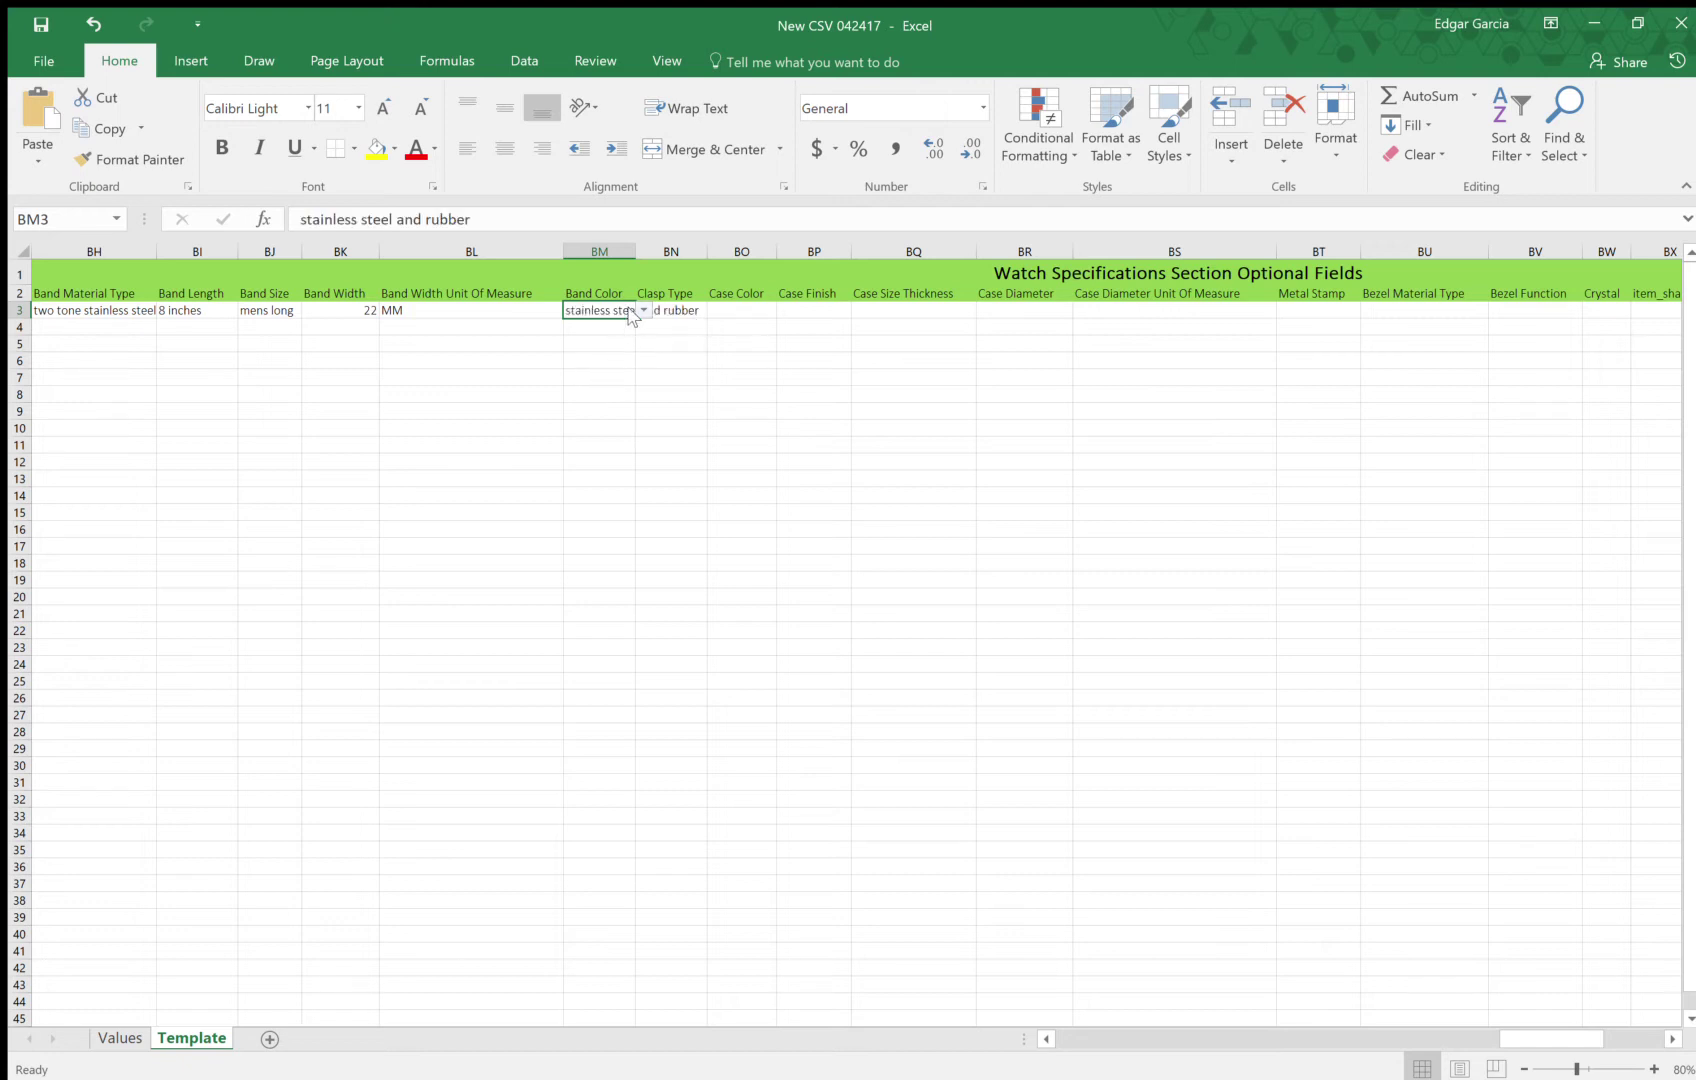
type("silver")
left_click(700, 314)
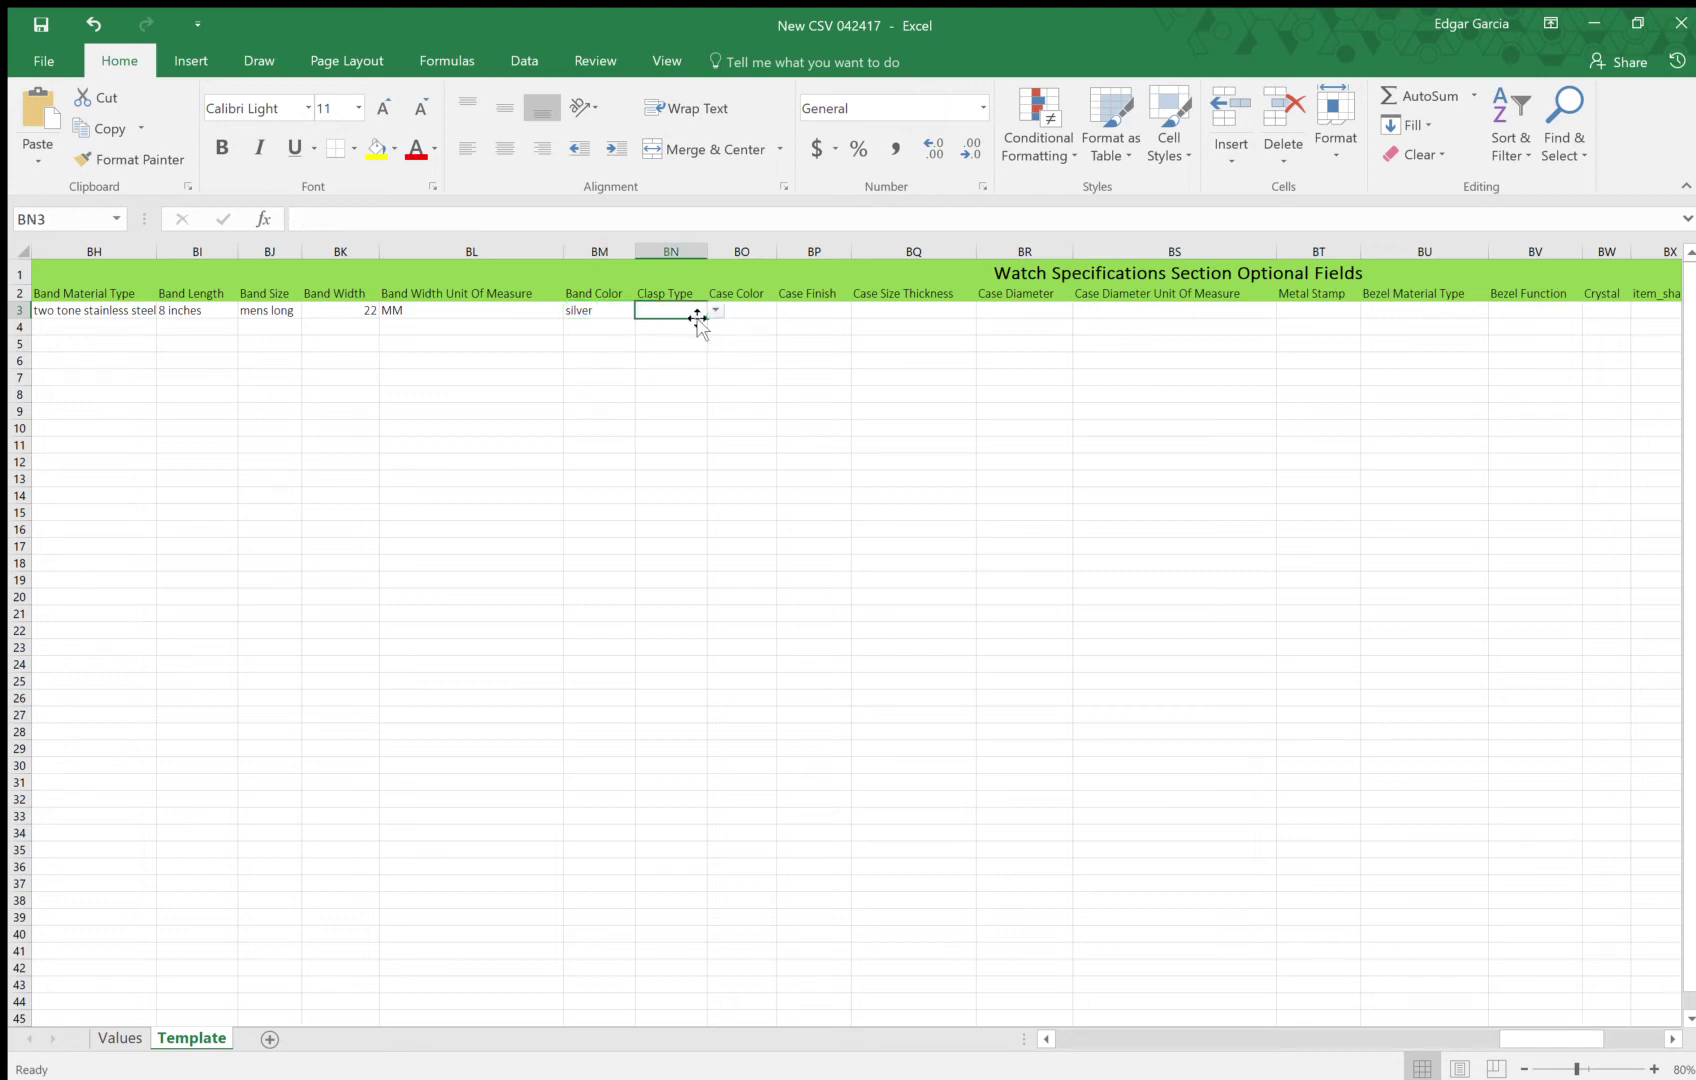
key("Tab")
left_click(676, 310)
type("deployment buckle")
Set case colour silver and case finish polished
left_click(757, 310)
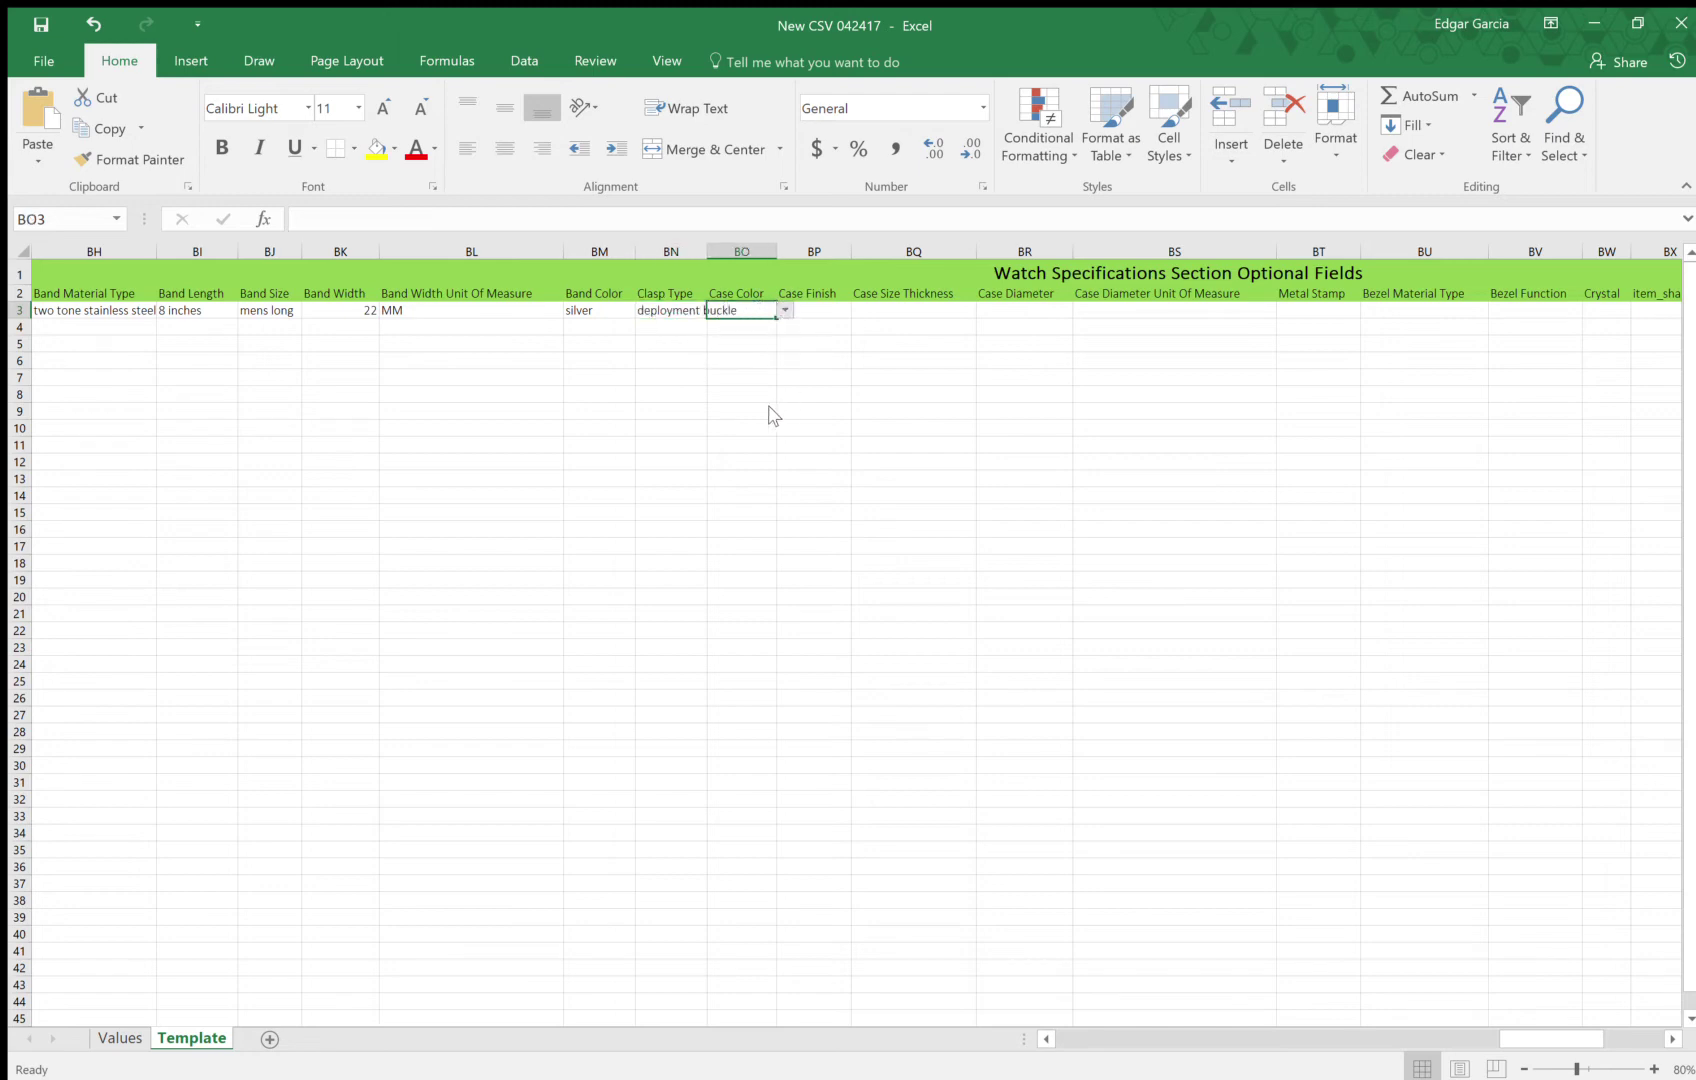
type("silver")
left_click(822, 312)
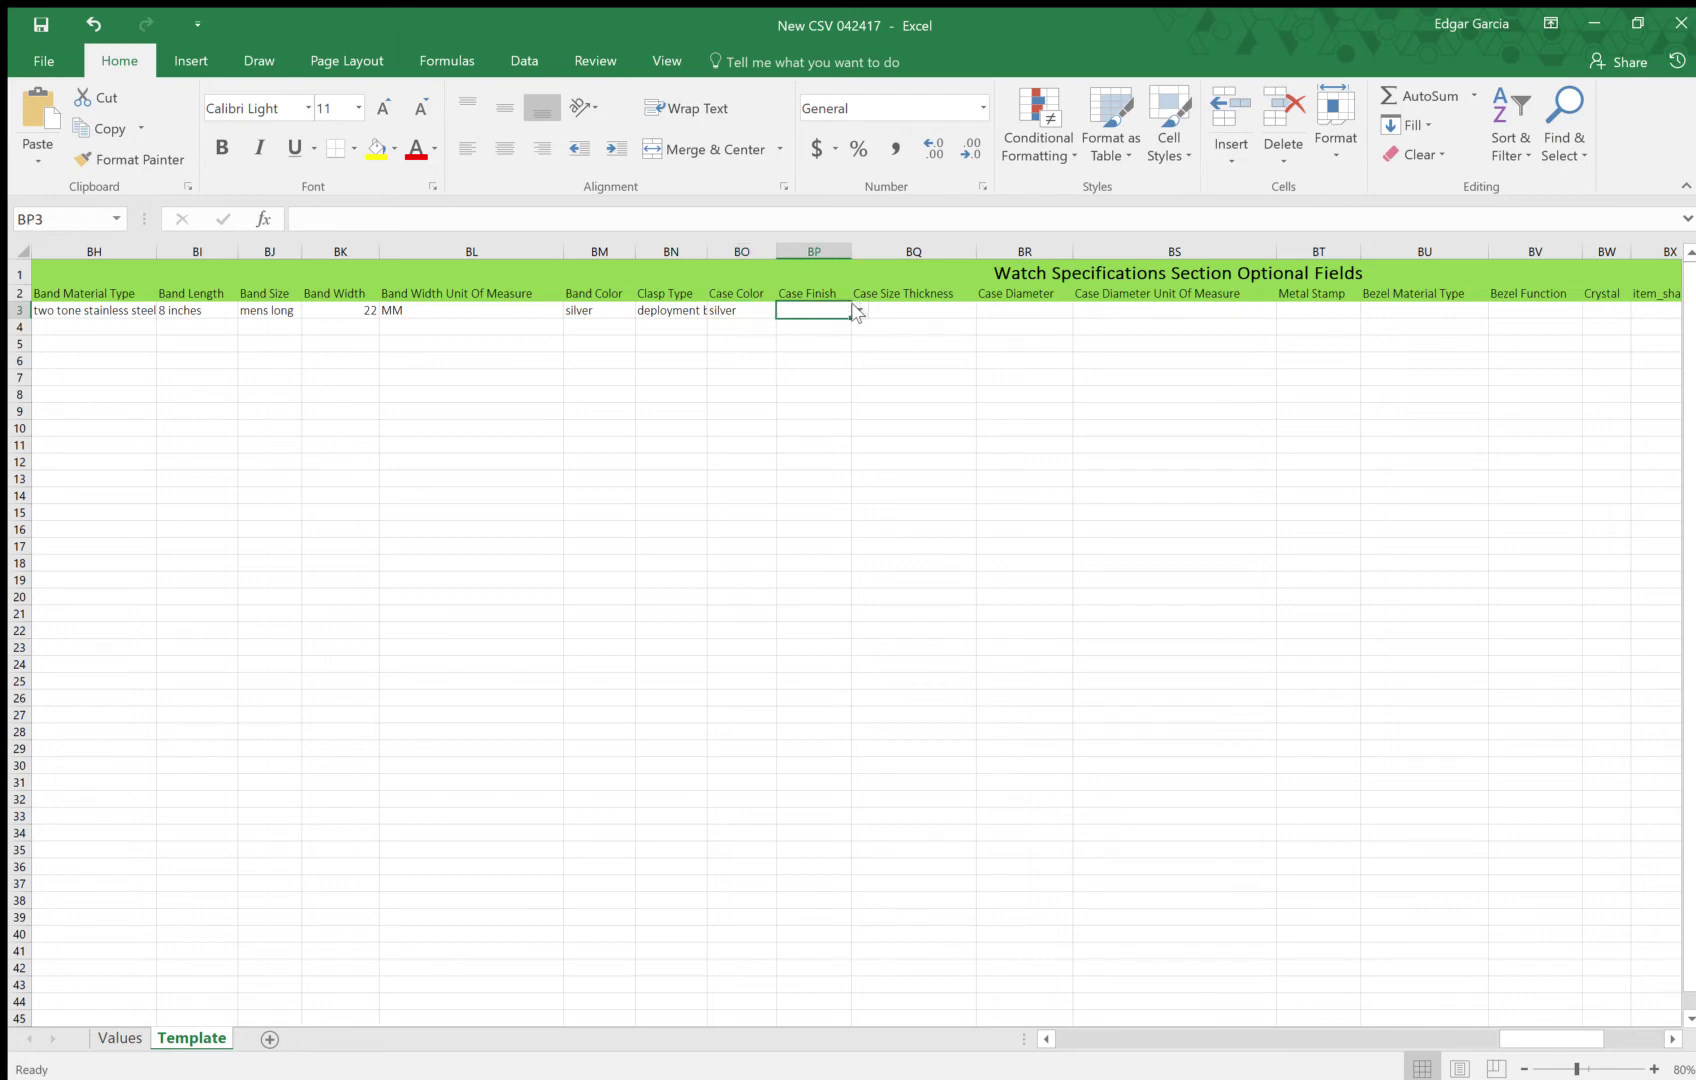
type("polished")
Set case thickness 13 and case diameter 40 millimeters
left_click(924, 310)
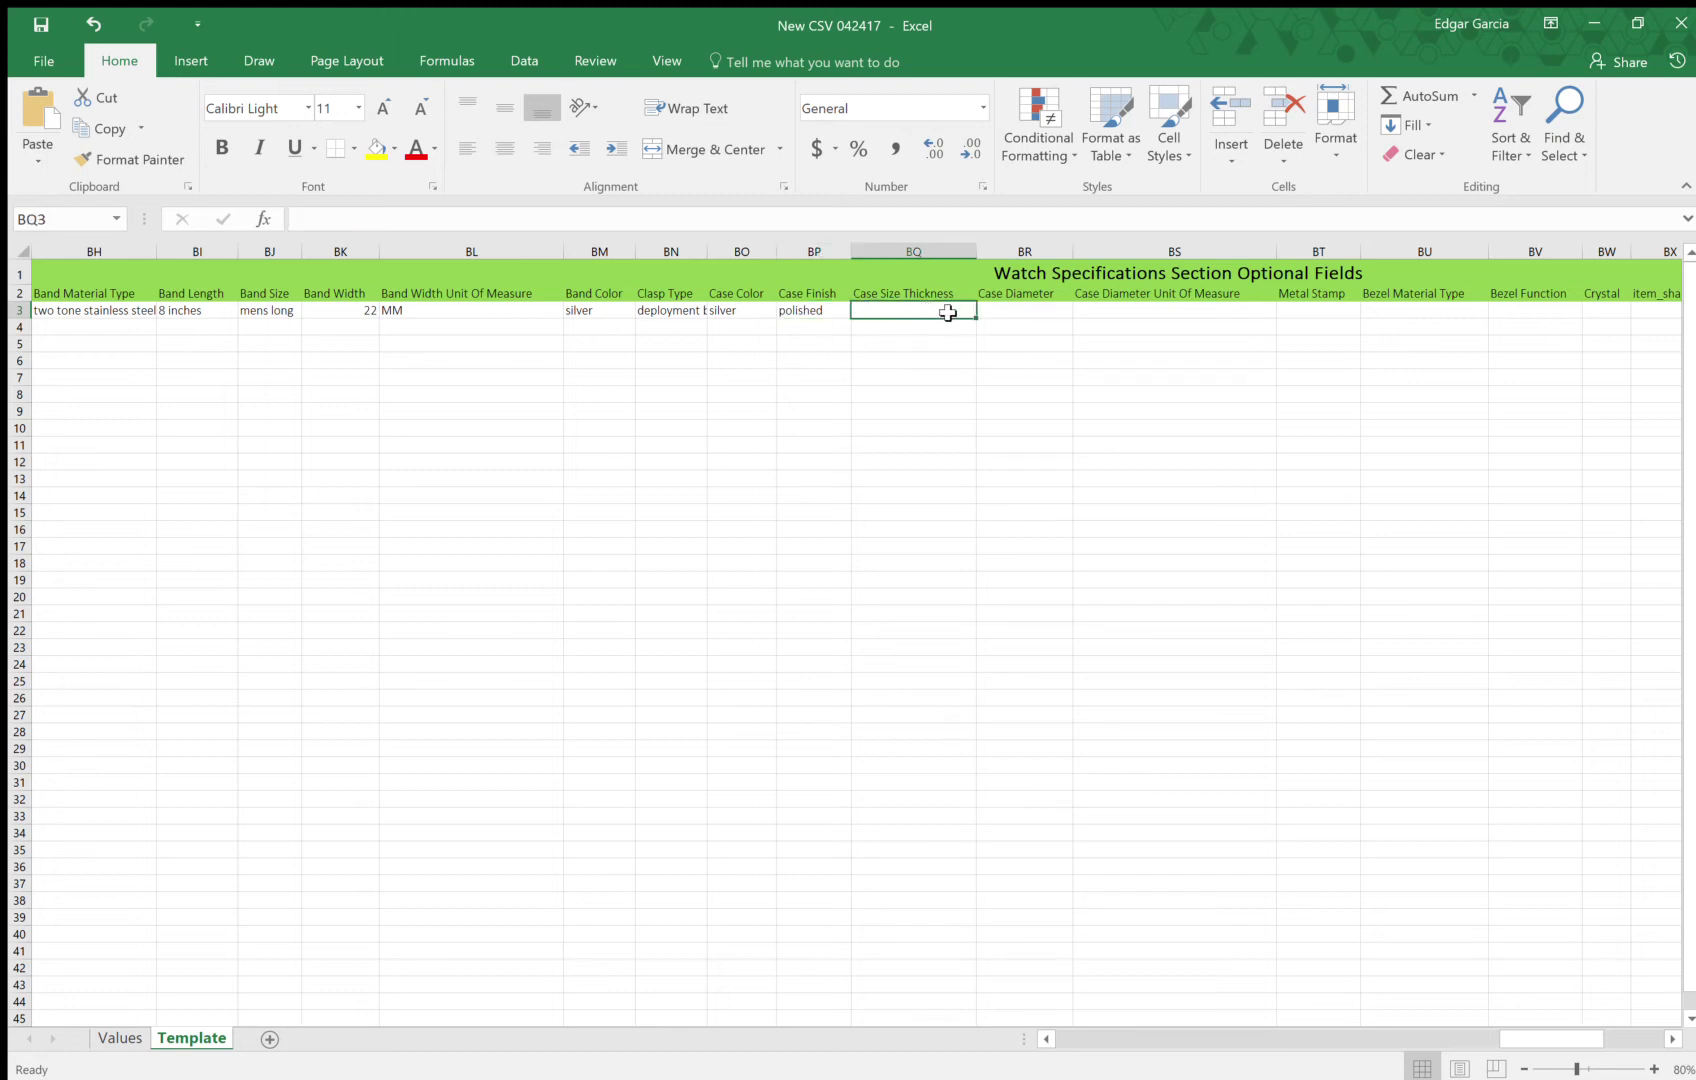
type("42")
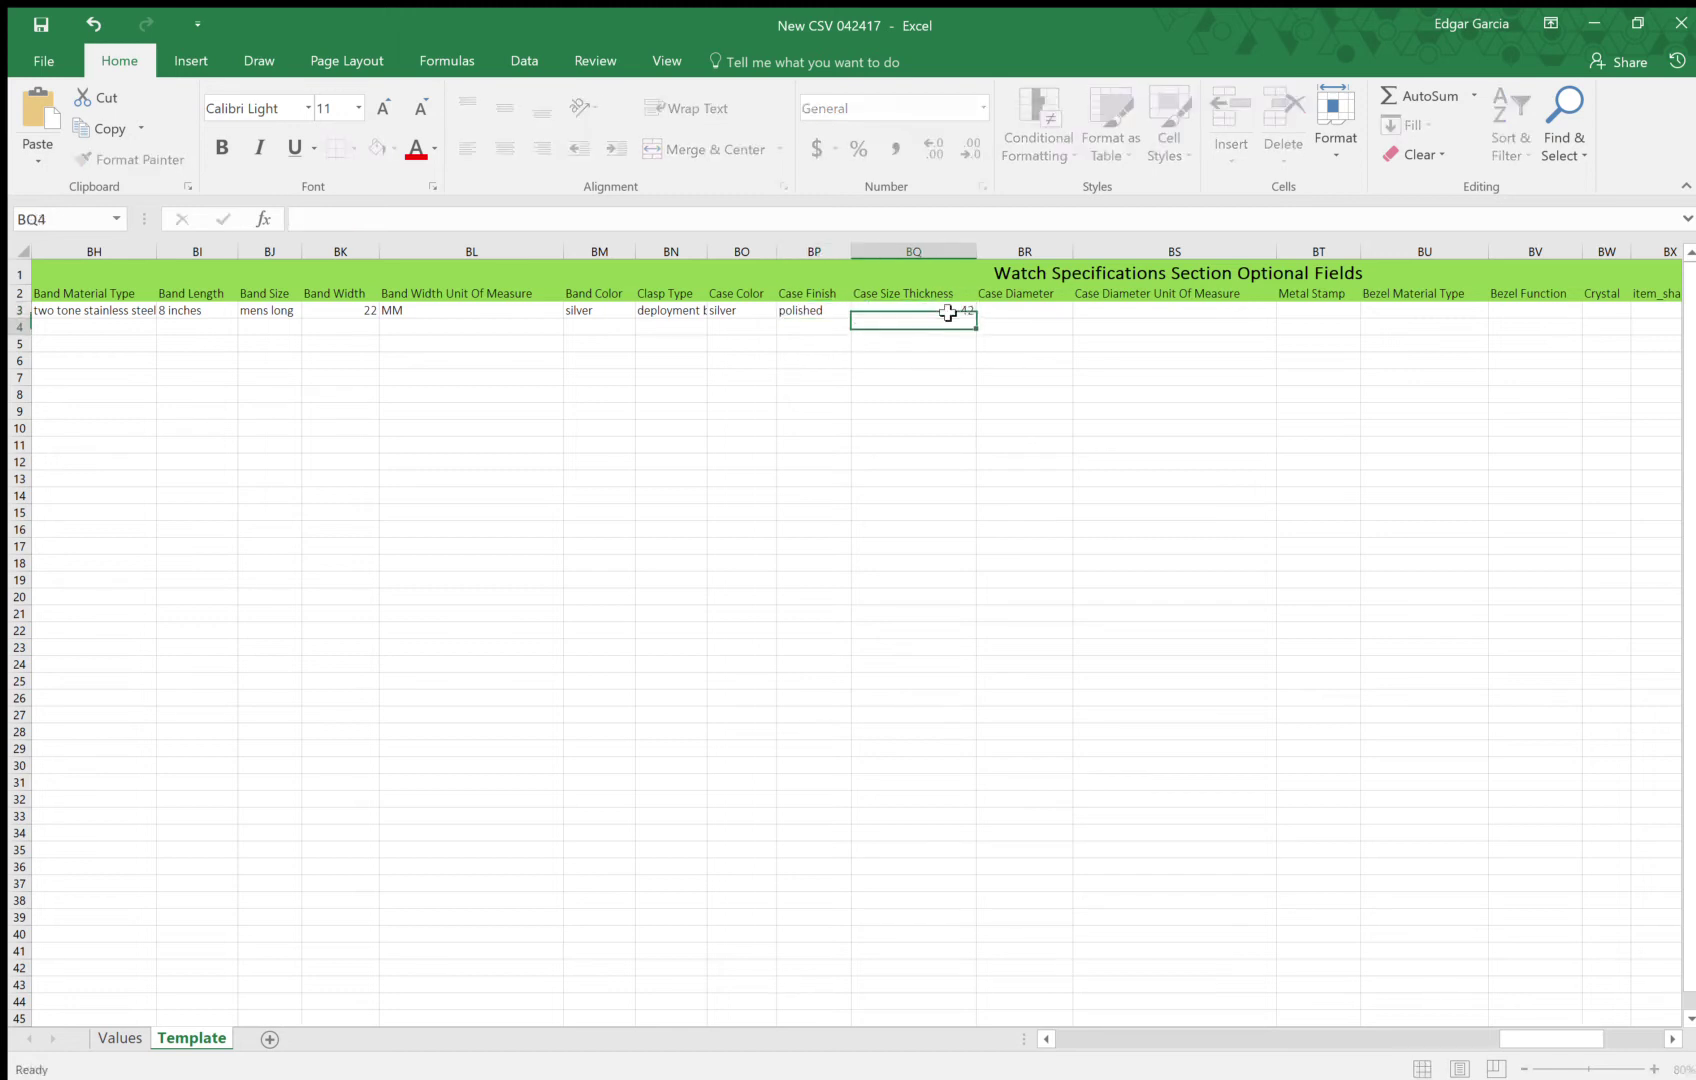
key("Tab")
left_click(947, 311)
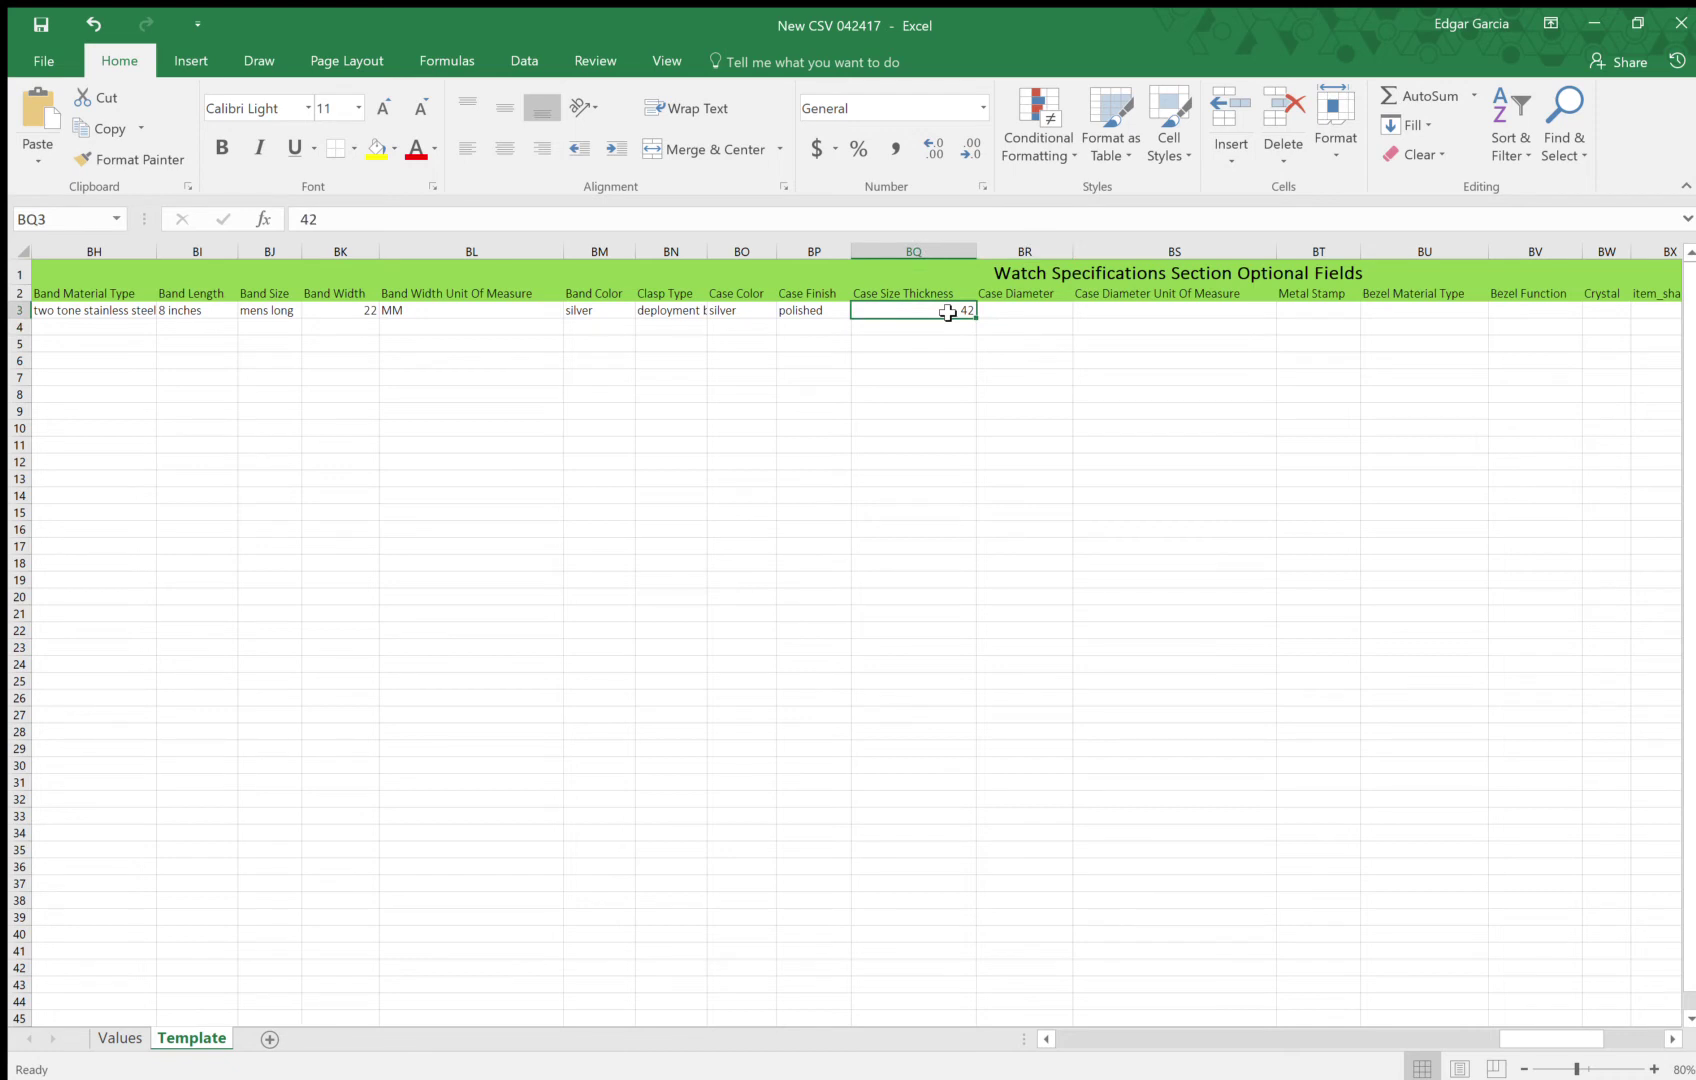
type("1")
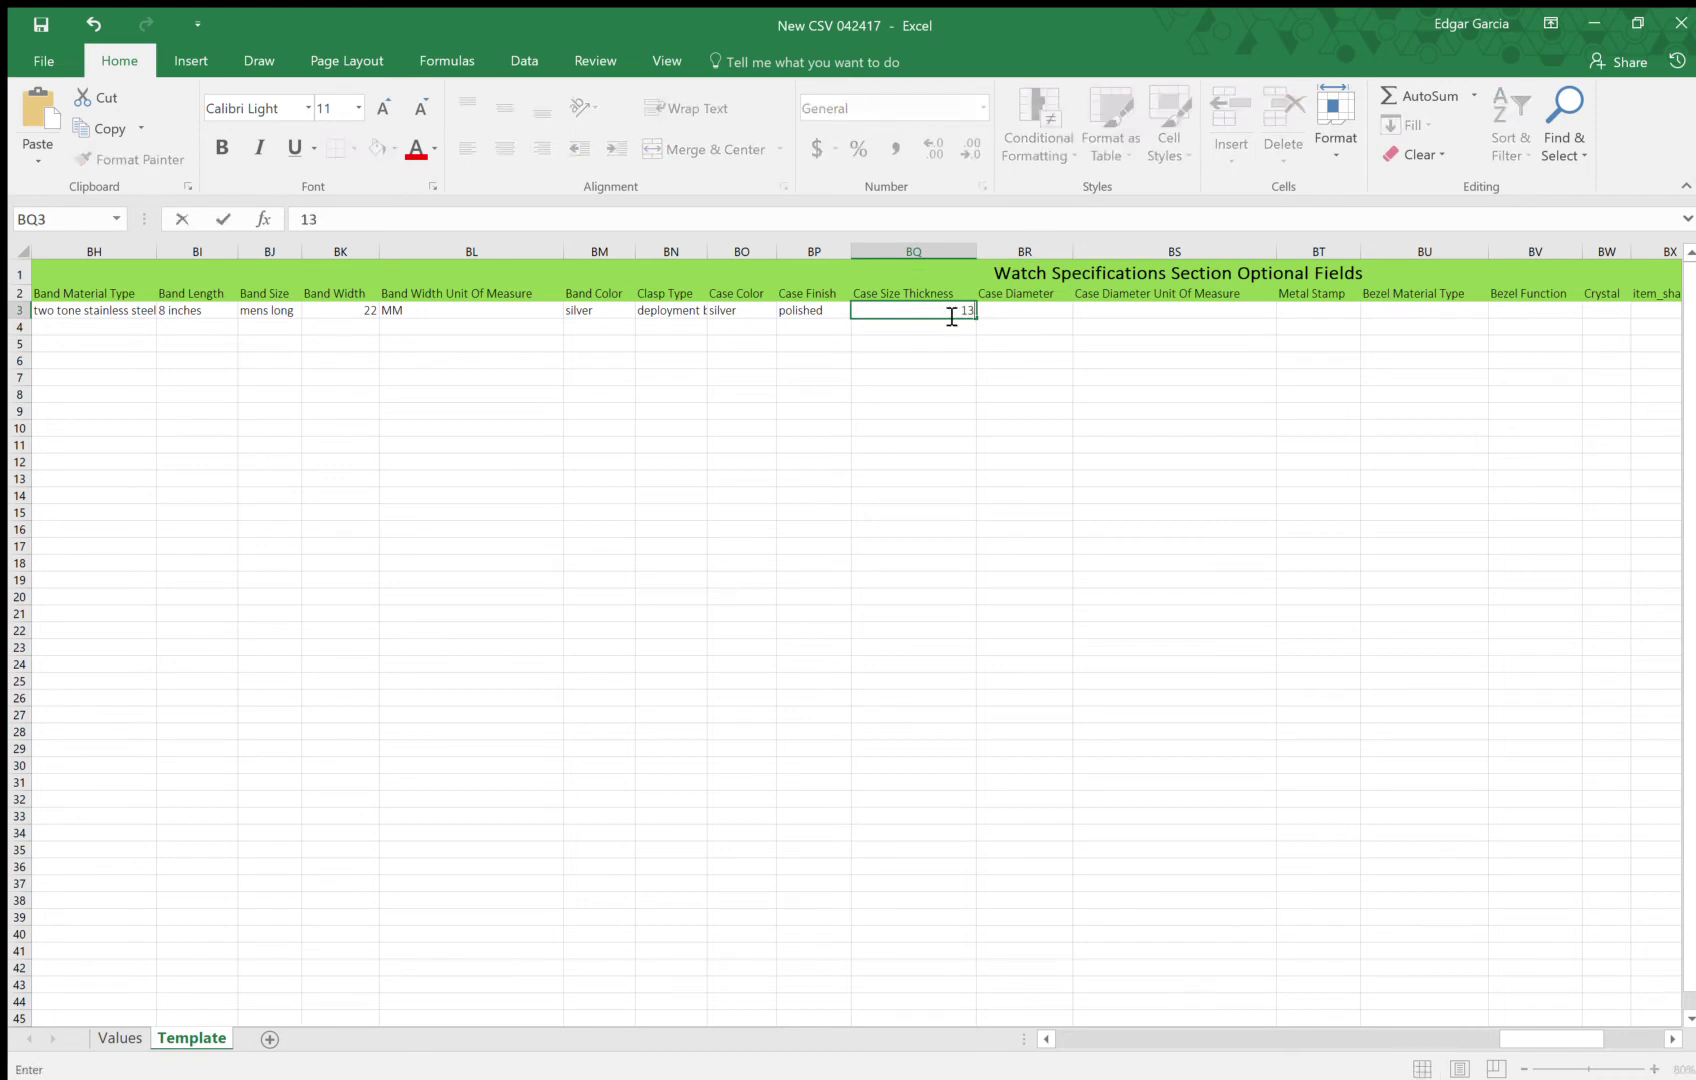
type("3")
key("Tab")
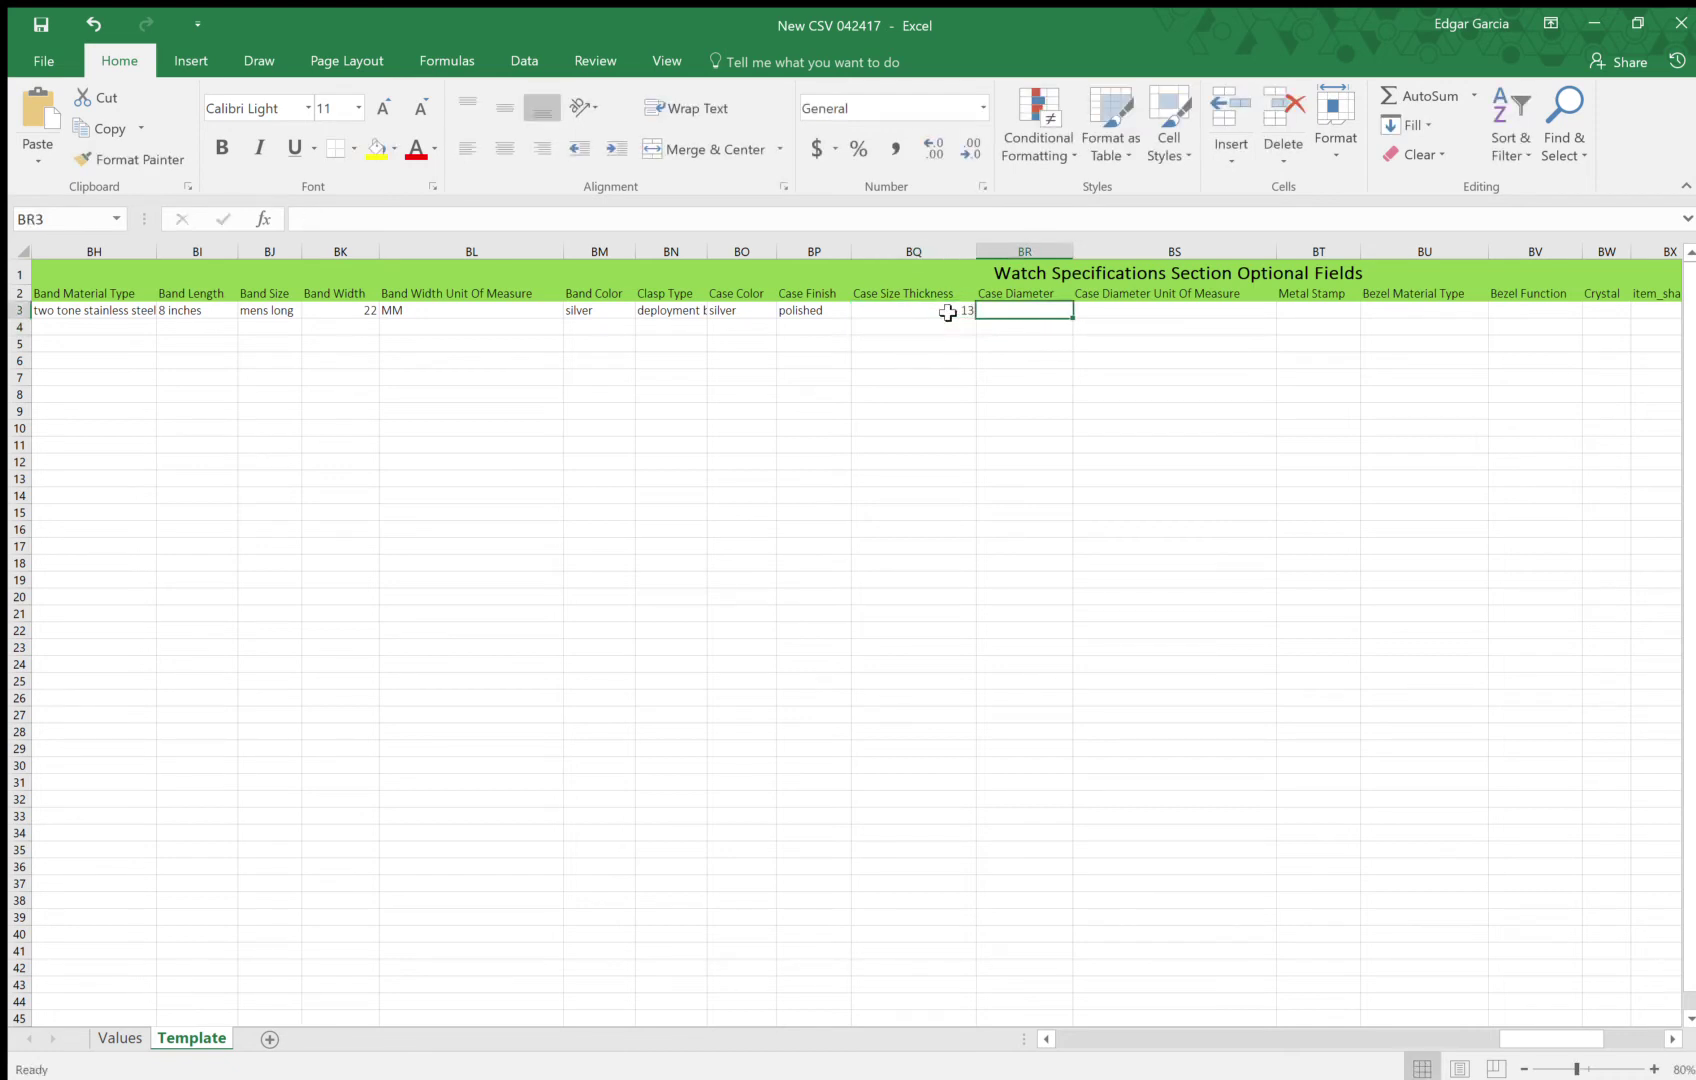
type("40")
key("Tab")
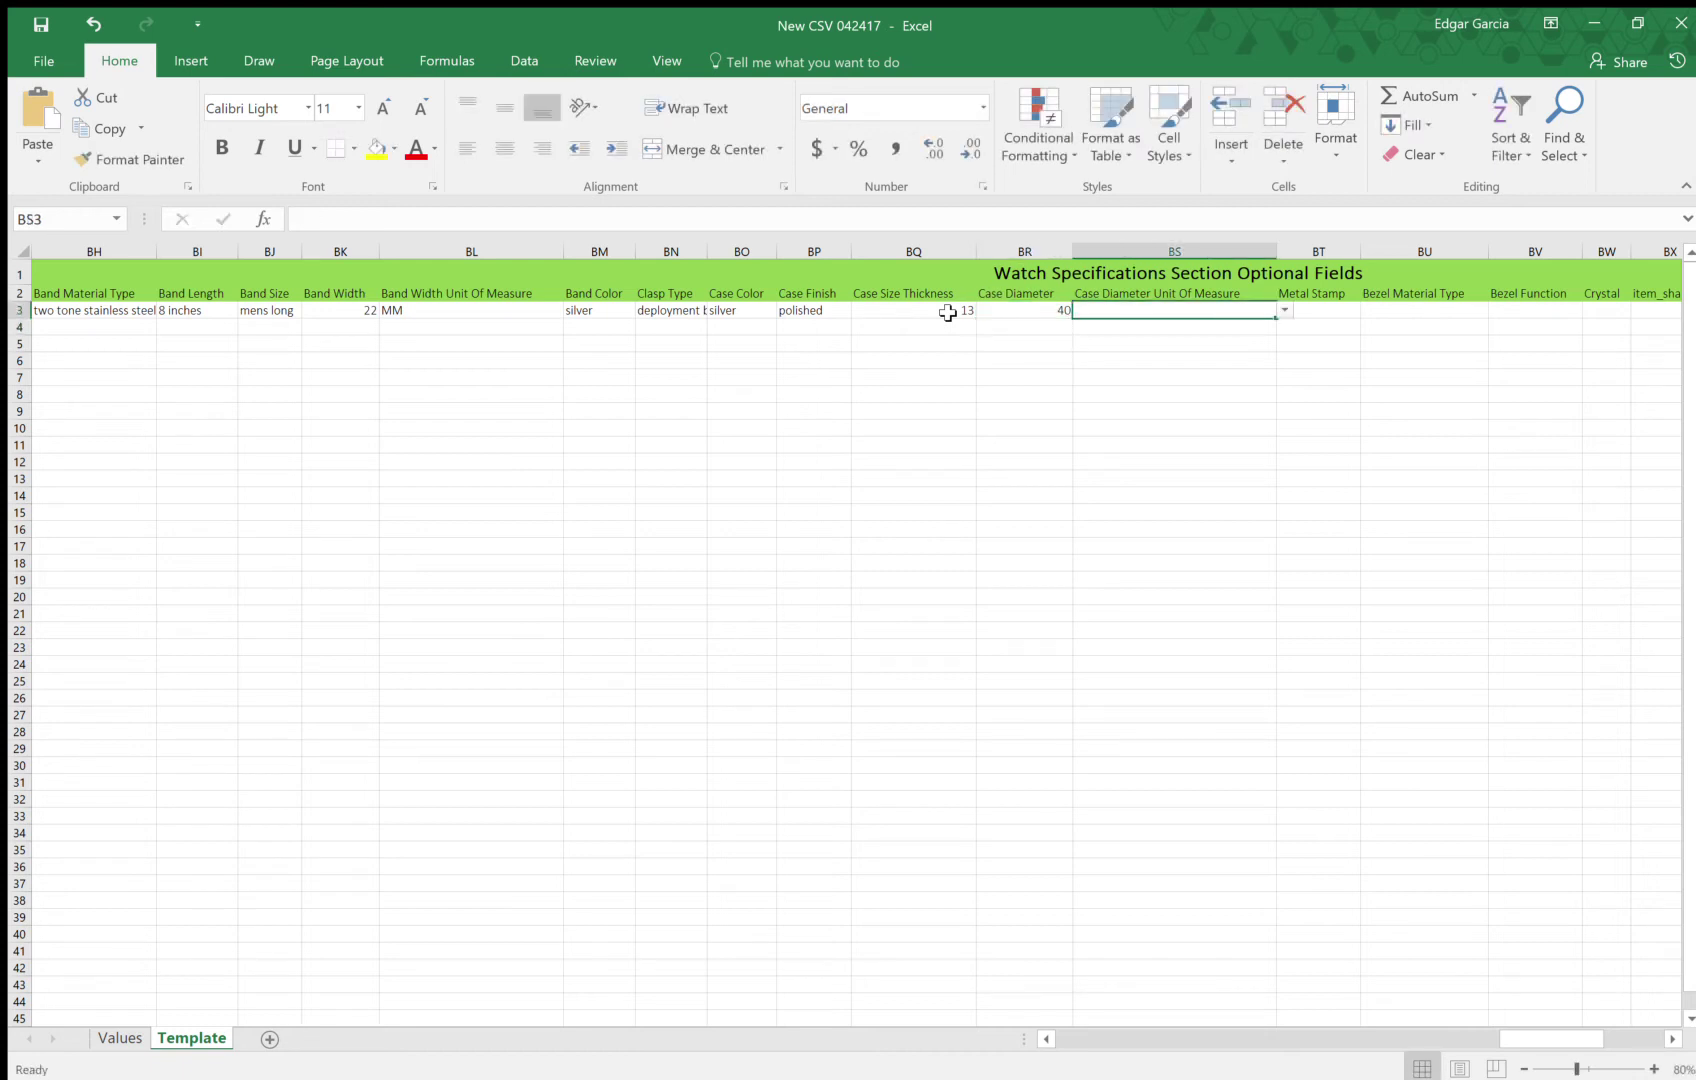
left_click(1284, 310)
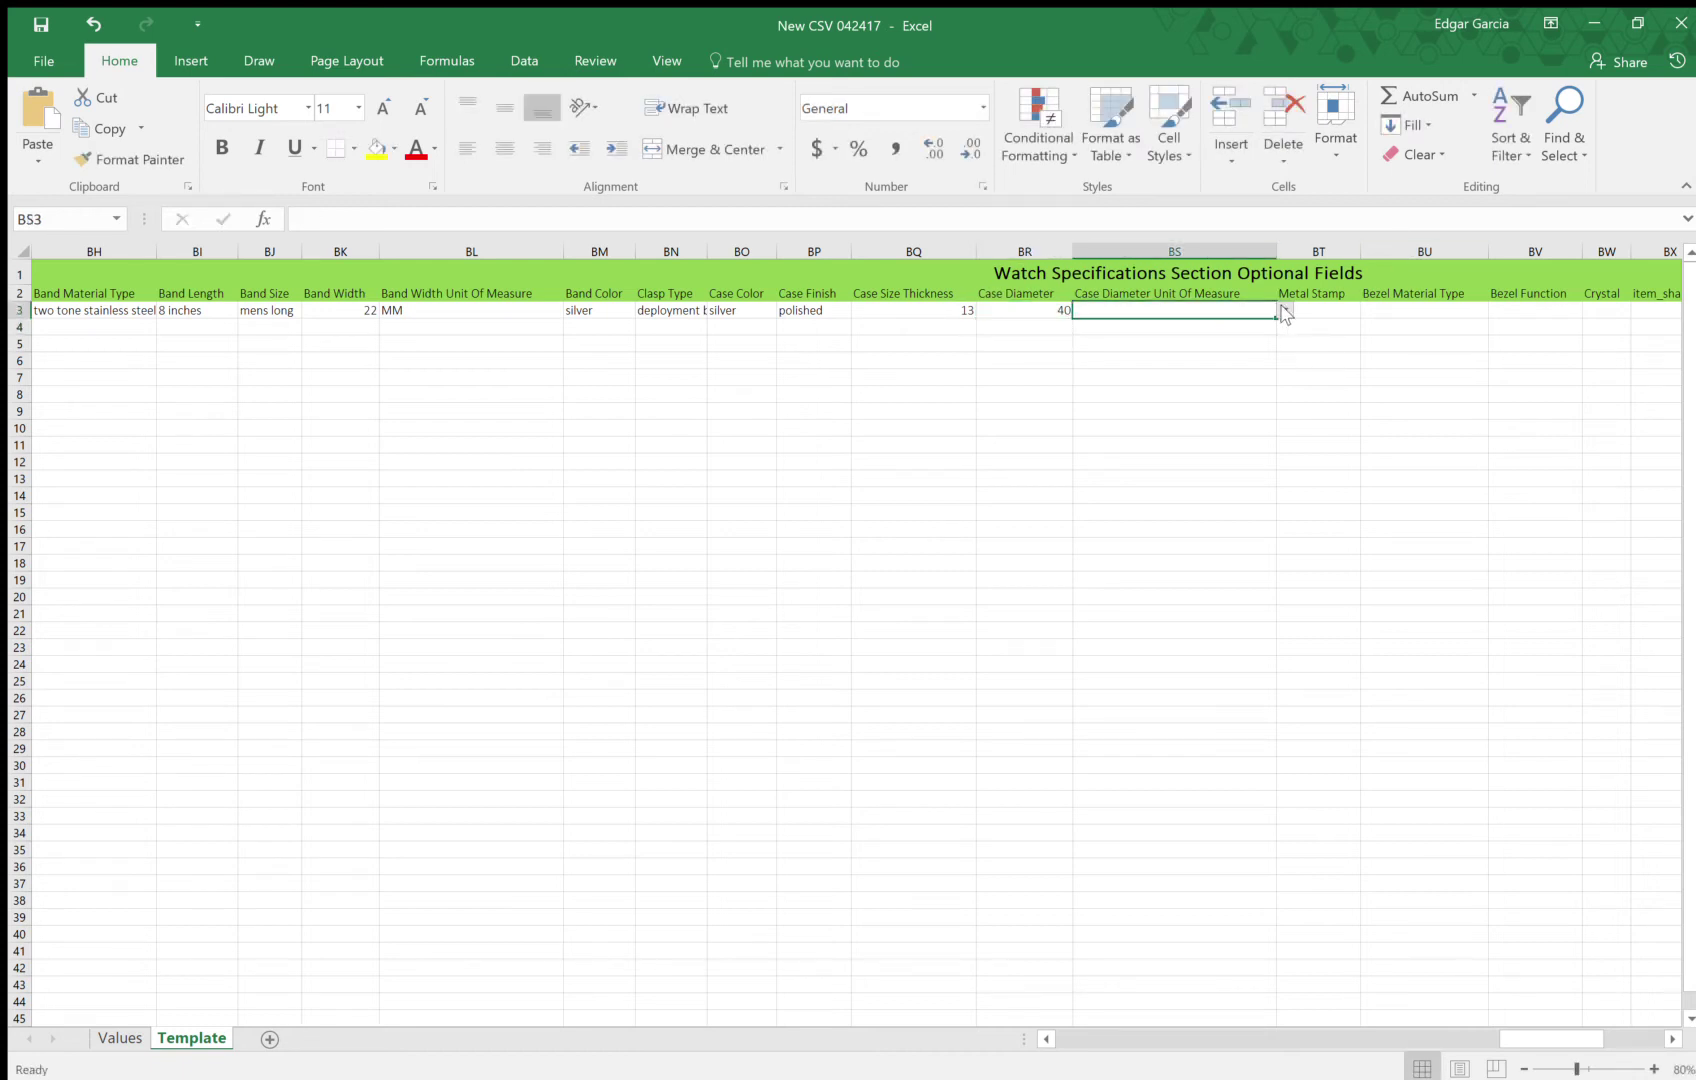
left_click(1105, 364)
key("Tab")
key("Tab")
key("Tab")
key("Tab")
key("Tab")
key("Tab")
key("Tab")
key("Tab")
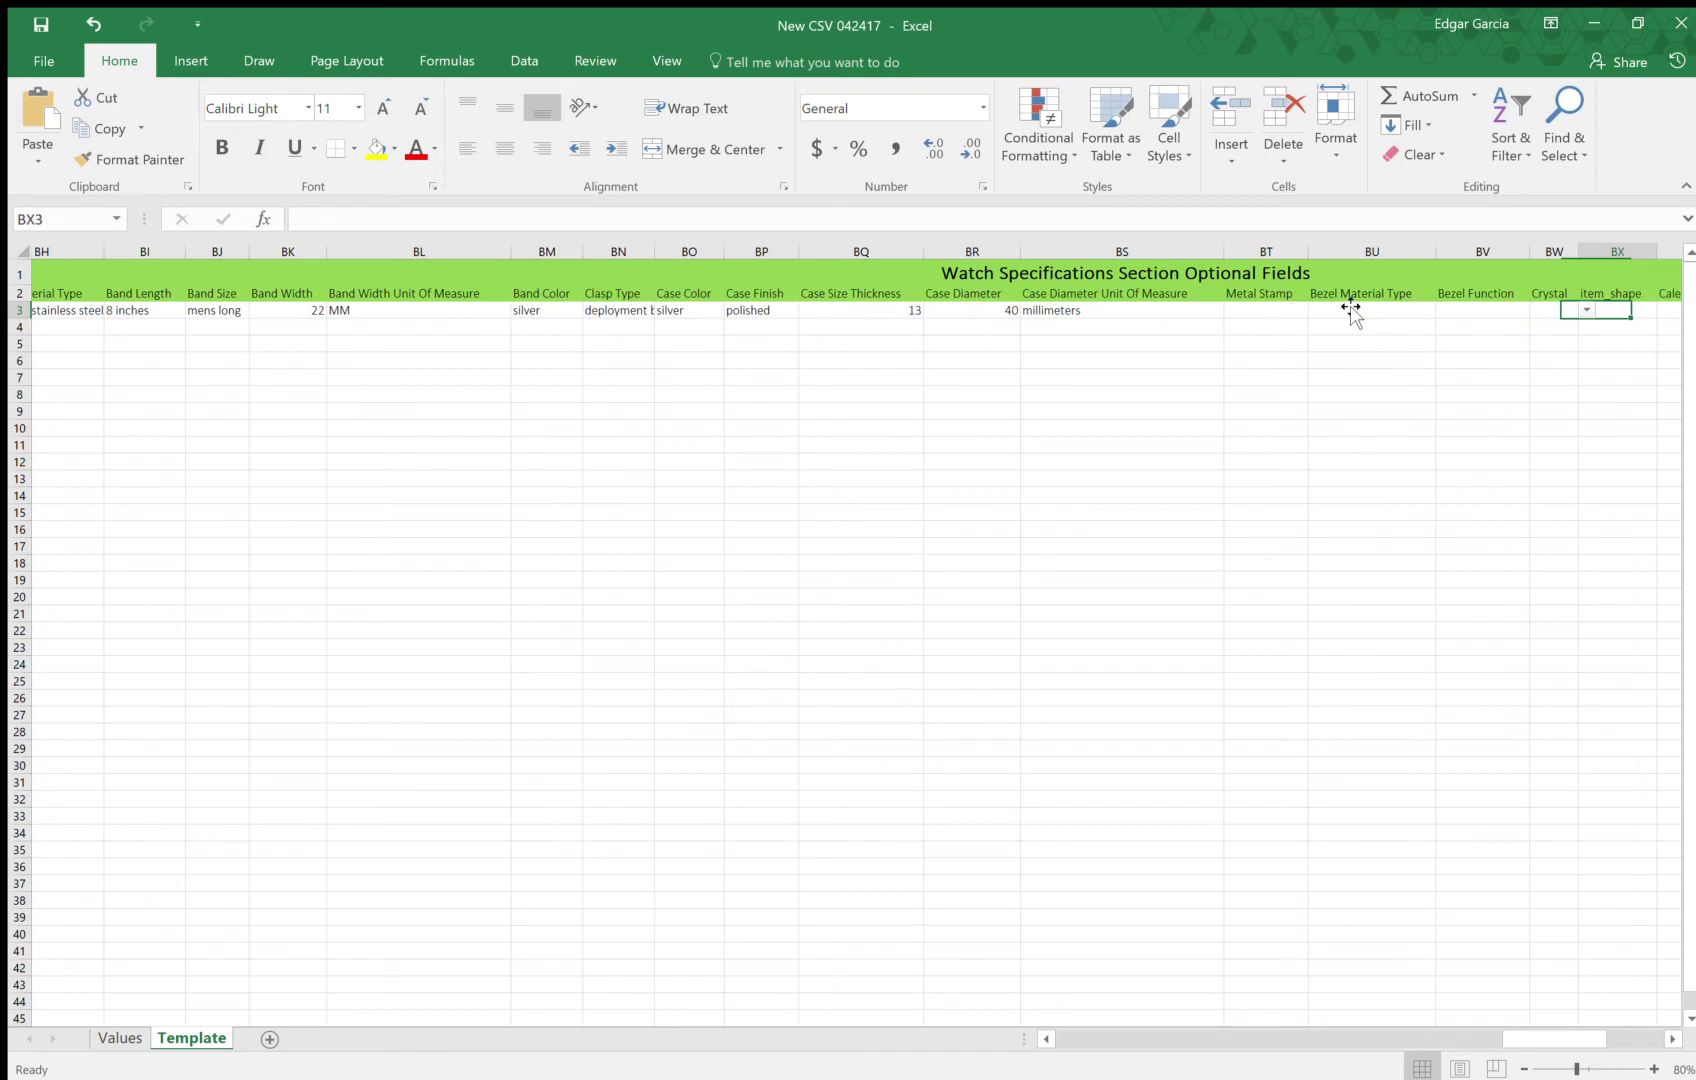
Enter 18k as the Metal Stamp for row 3
key("Tab")
left_click(630, 294)
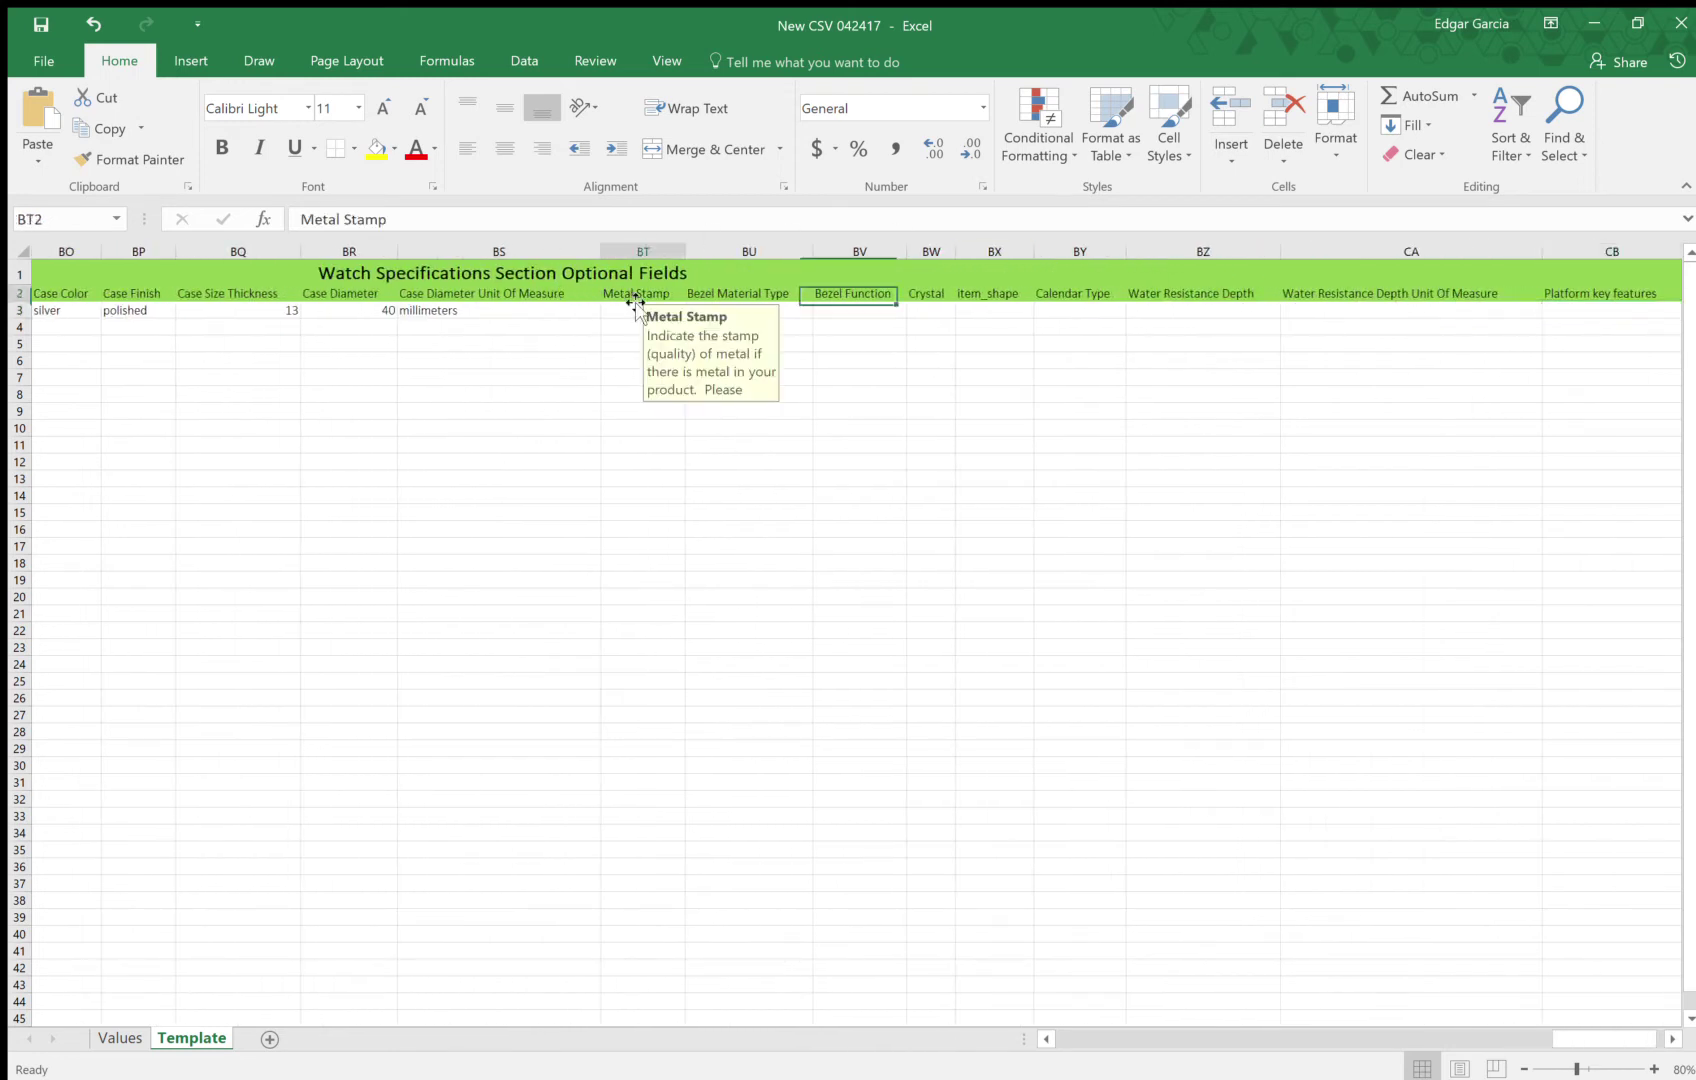
left_click(675, 311)
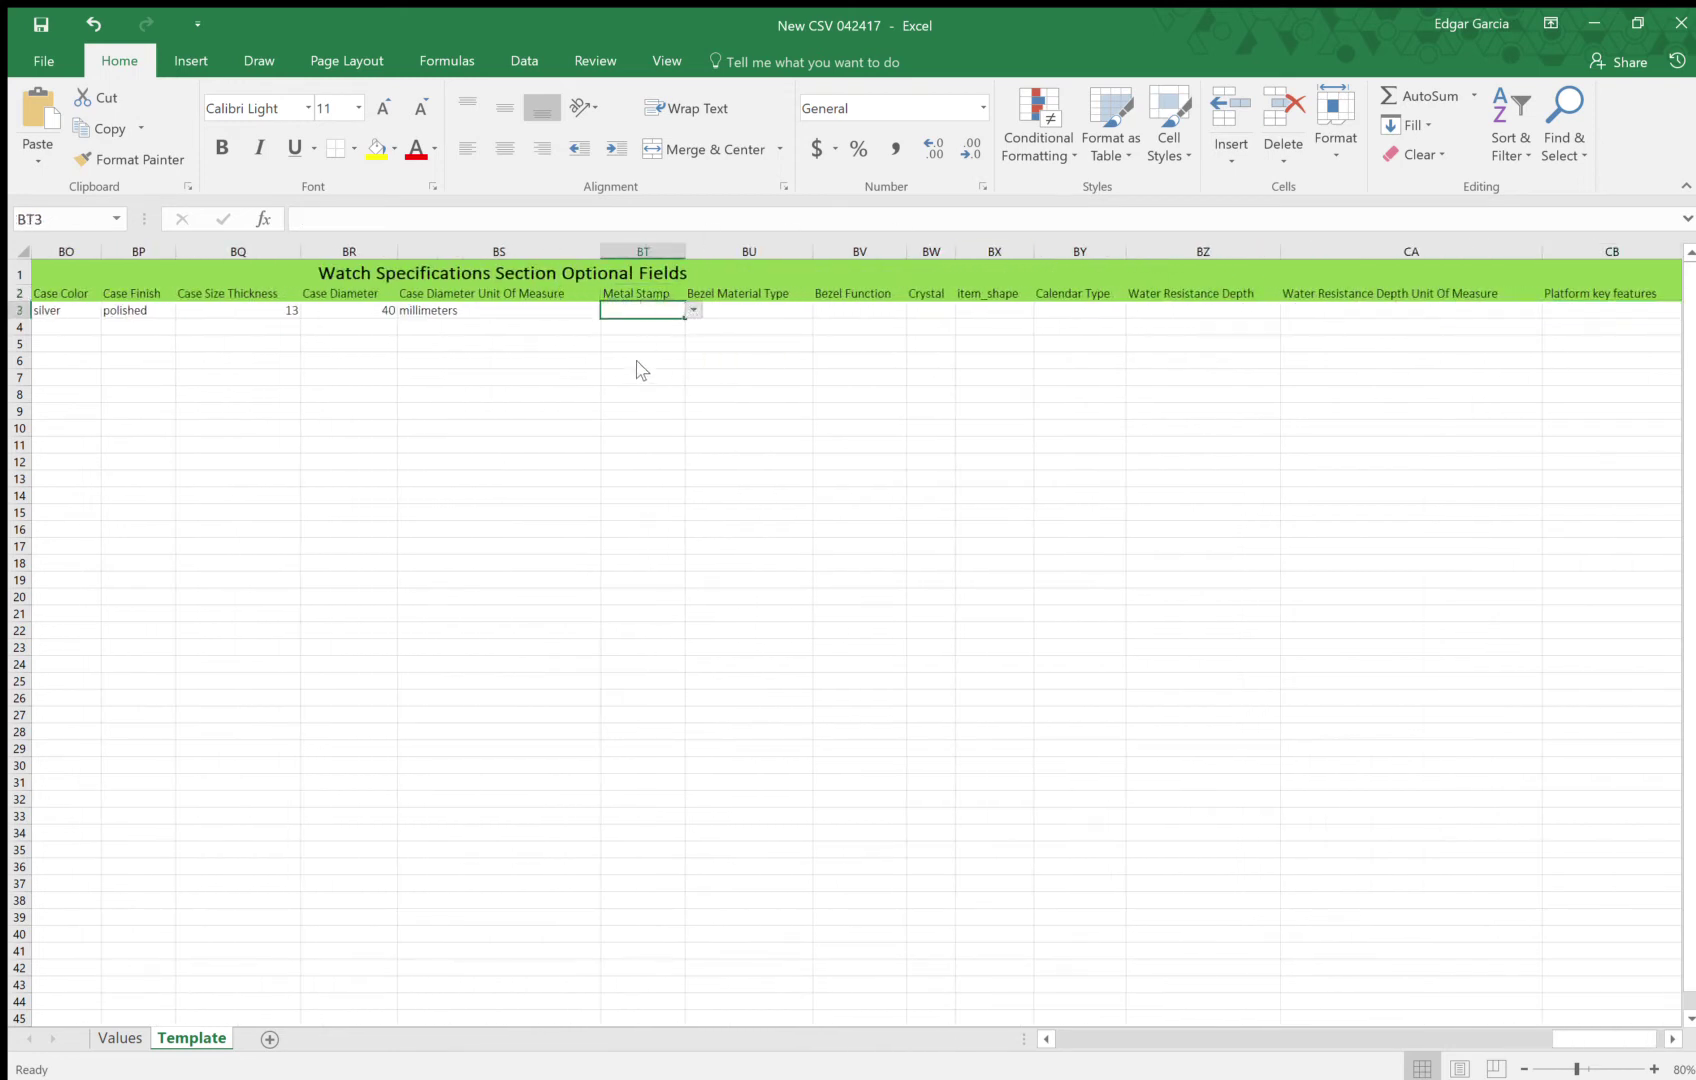
type("18k")
key("ctrl+Return")
Paste yellow gold bezel material, tachymeter bezel function and antireflective-sapphire crystal into BU3–BW3
left_click(784, 309)
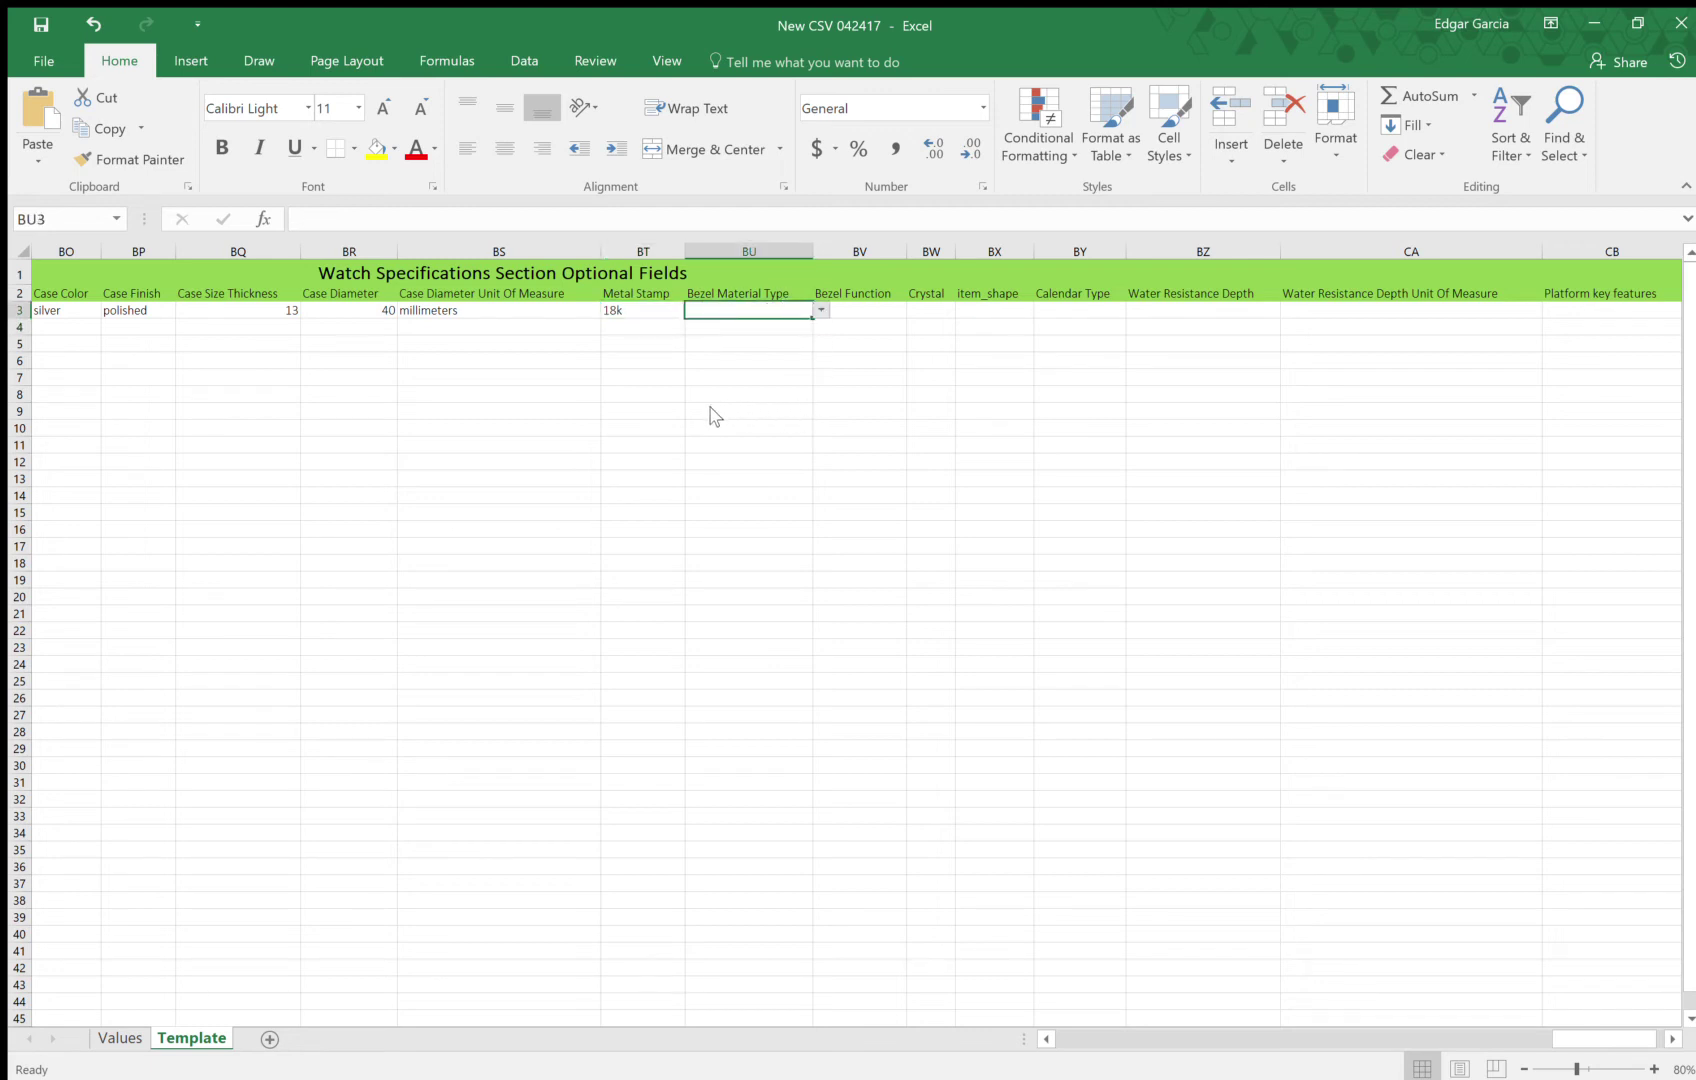
type("yellow gold")
key("Tab")
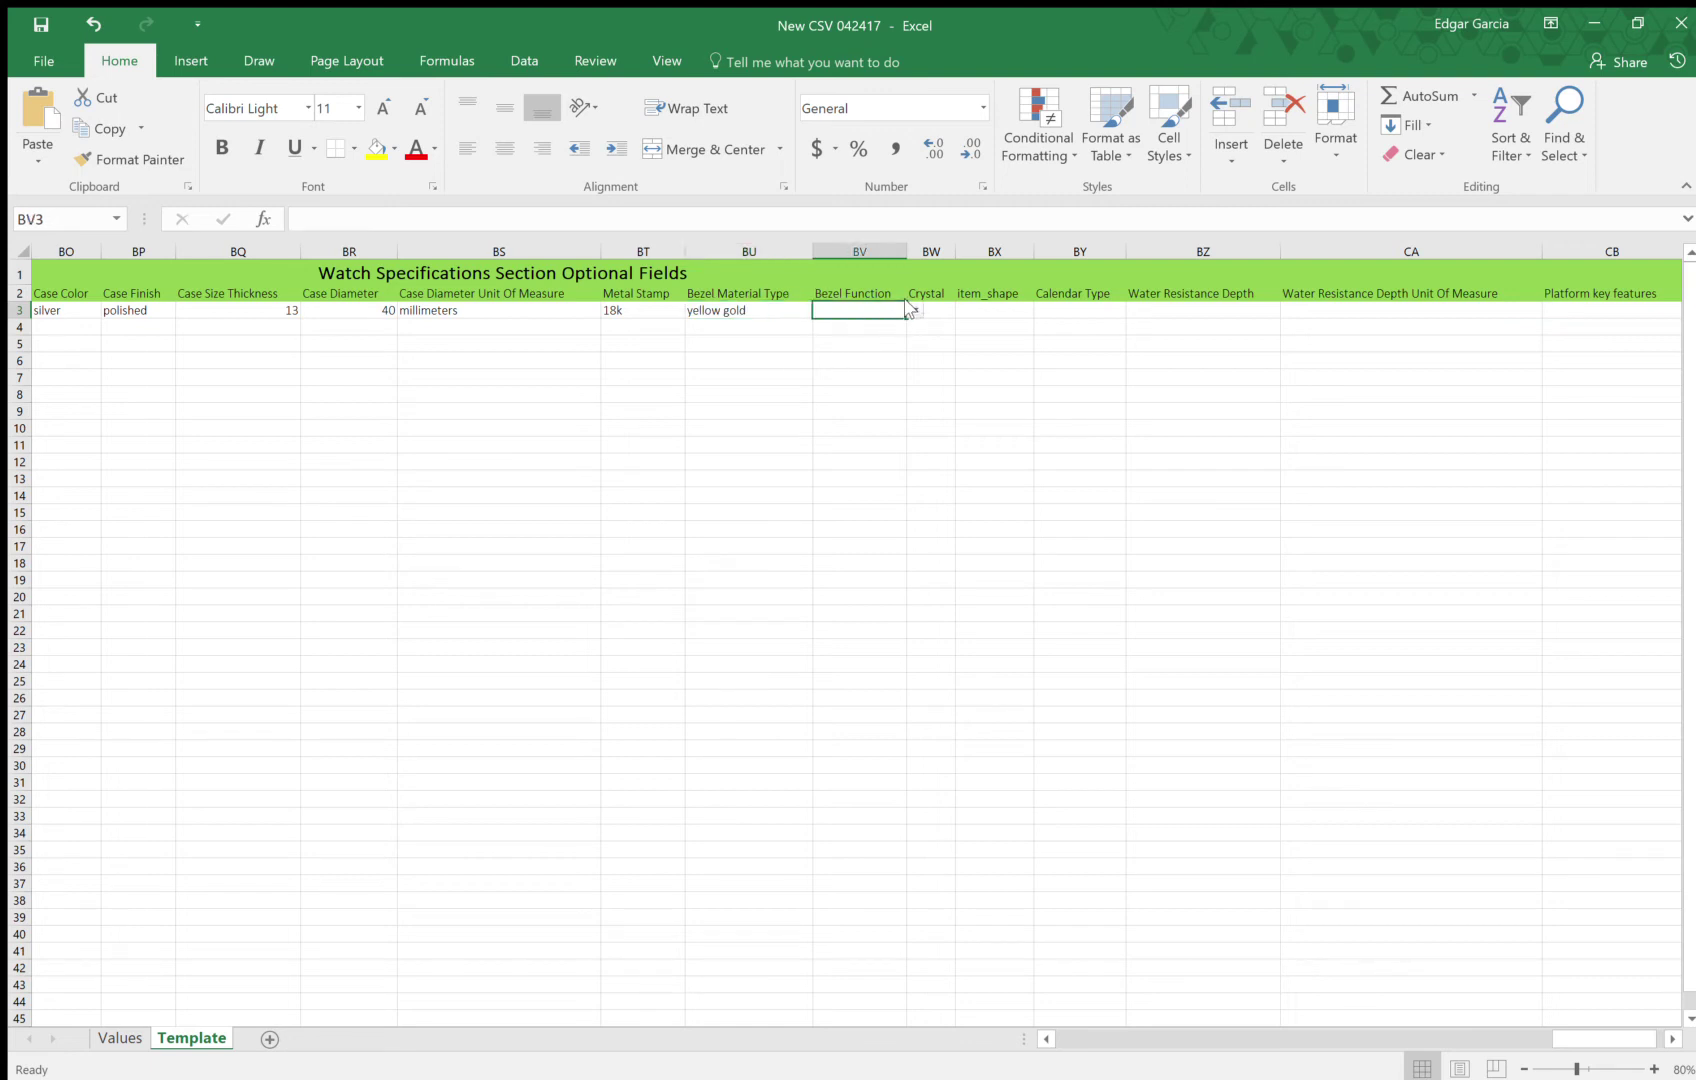
type("tachymeter")
left_click(943, 318)
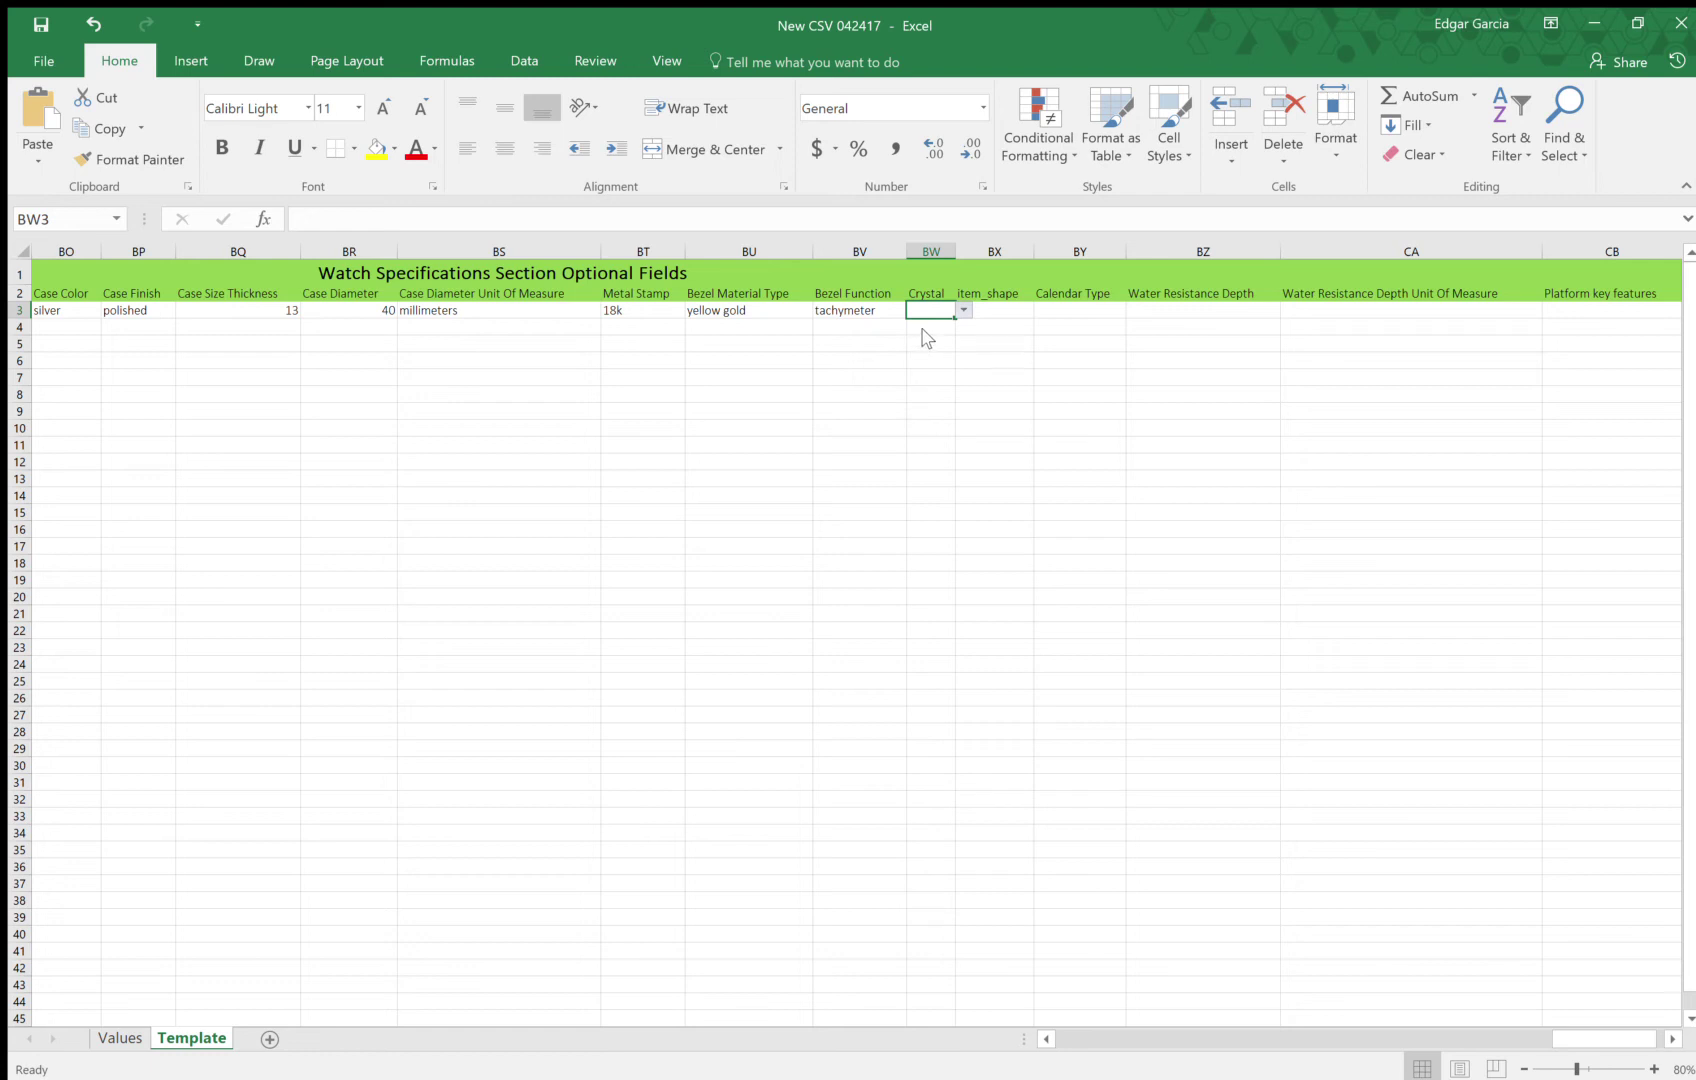
type("antireflective-sapphire")
Fill shape round, calendar type date and water resistance depth 300 M through CA3
left_click(1011, 310)
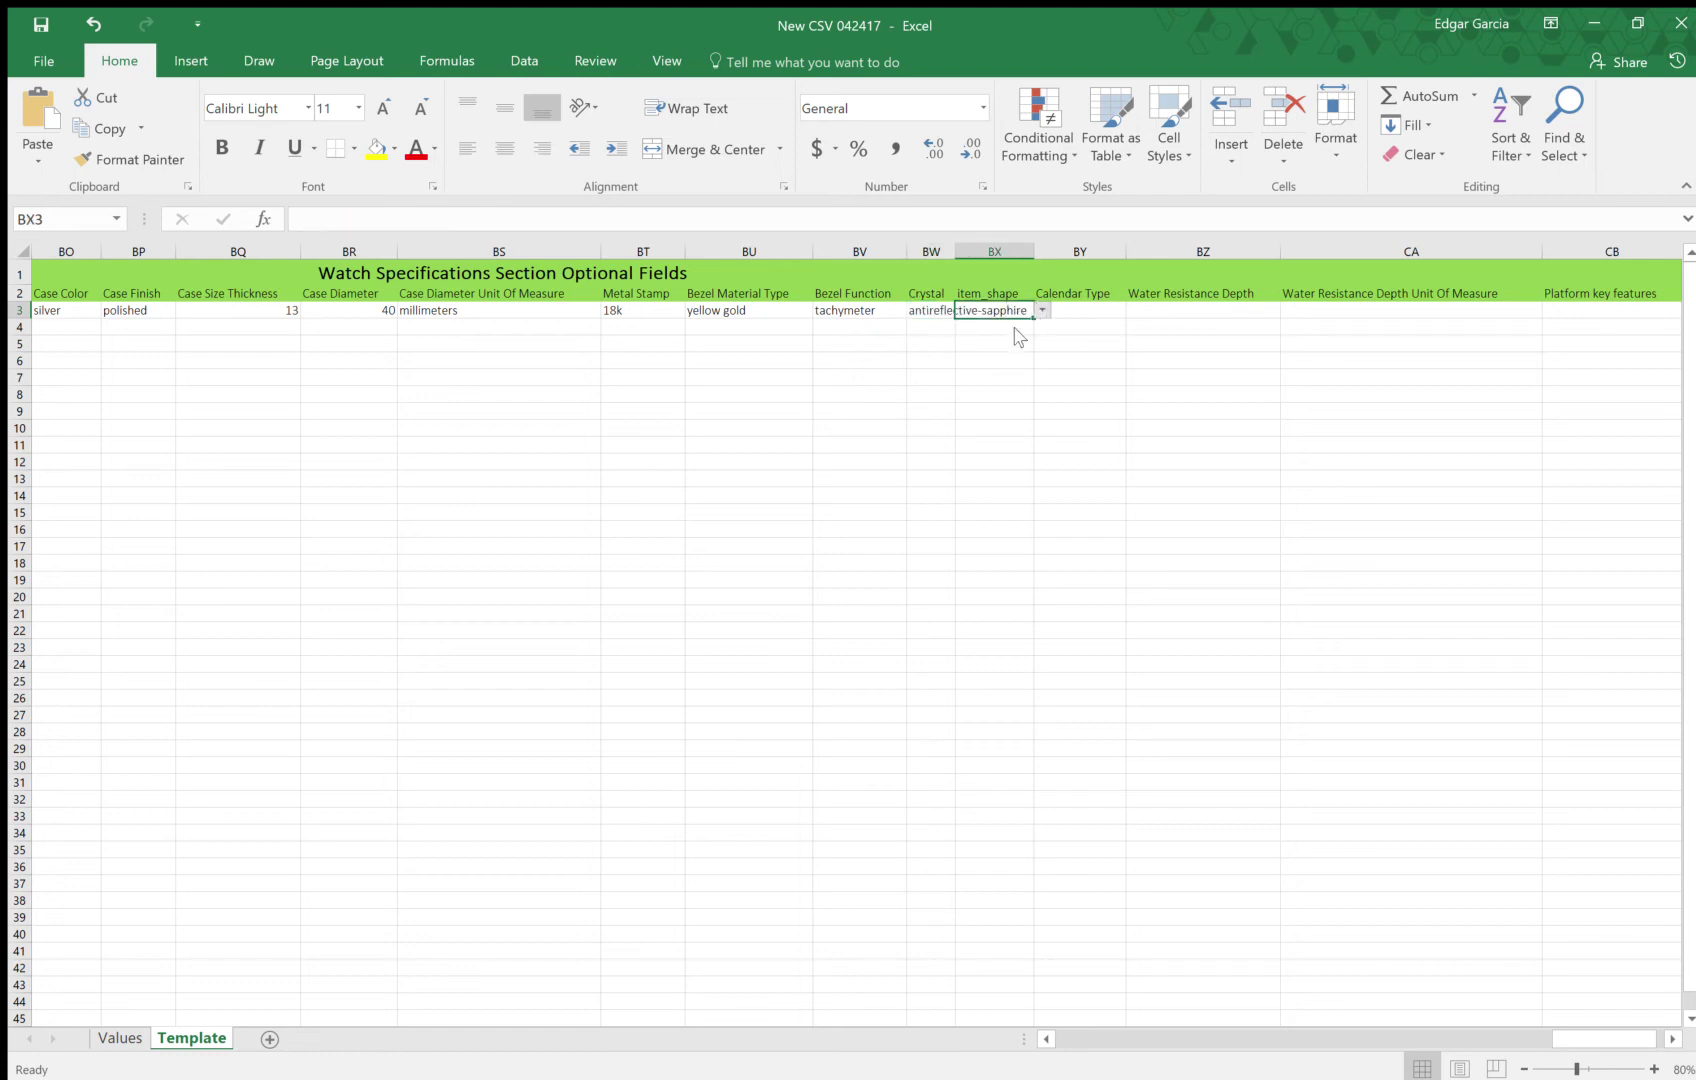
type("round")
left_click(1070, 312)
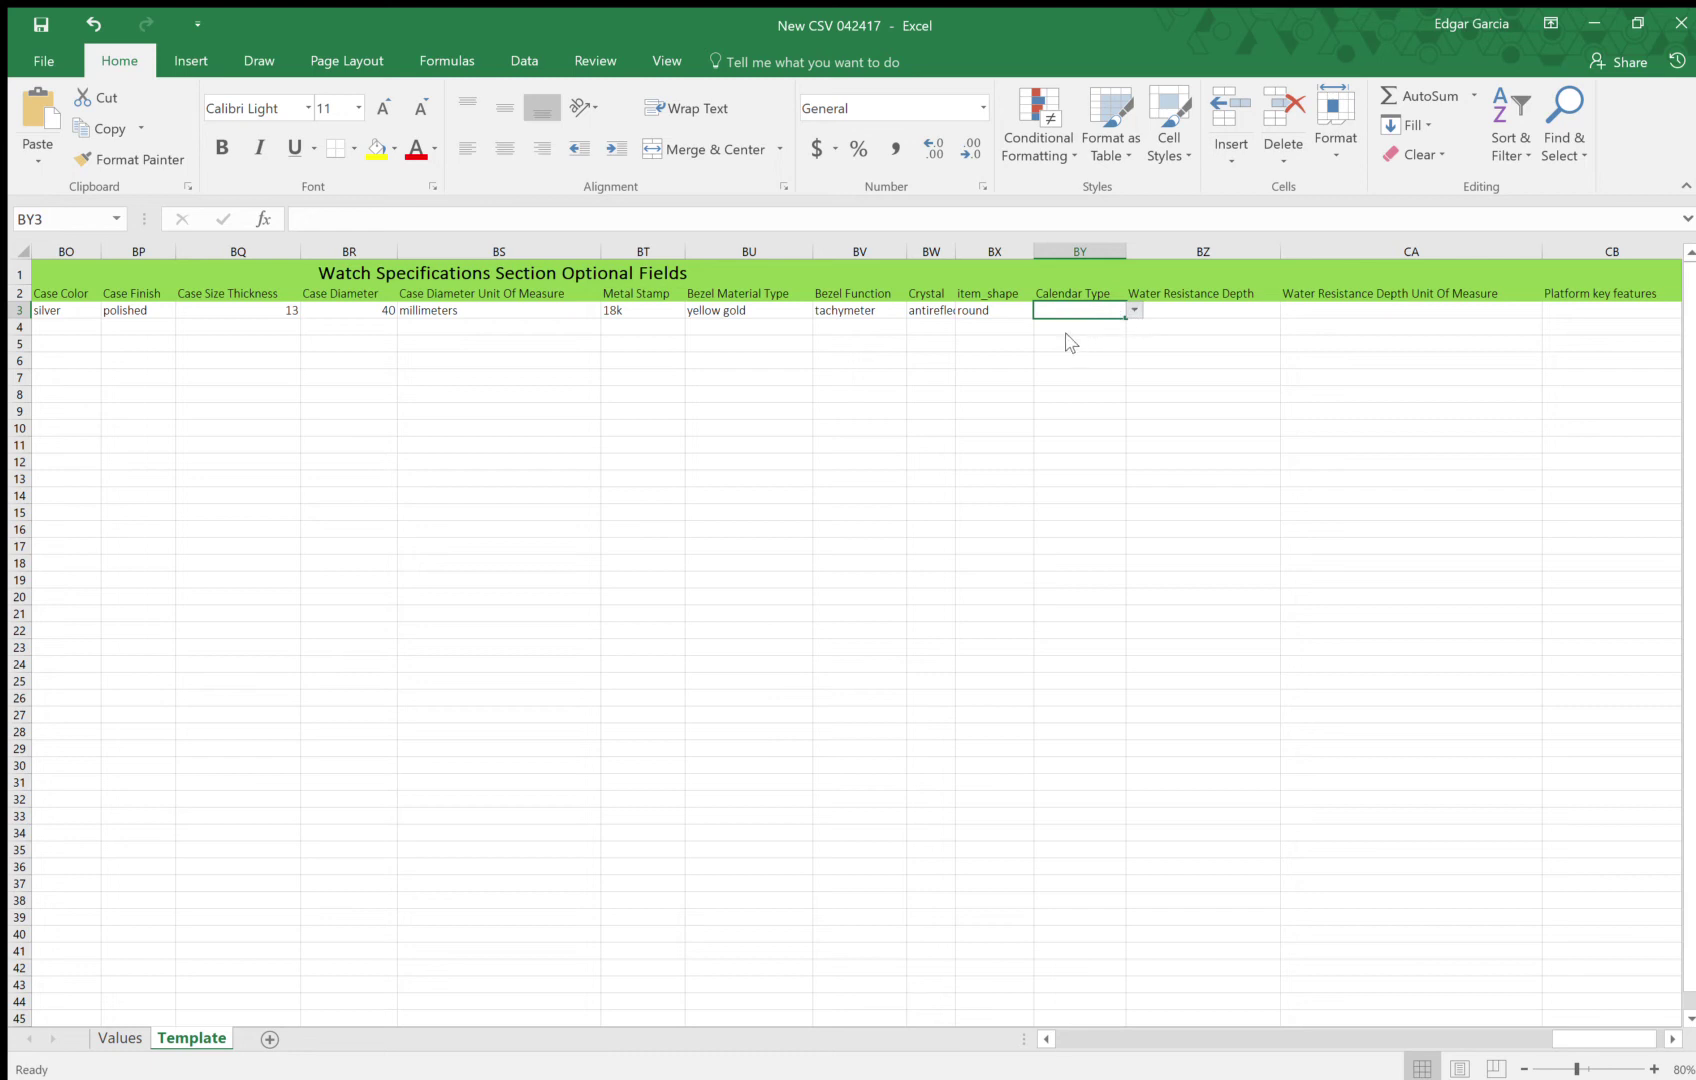
type("date")
left_click(1192, 313)
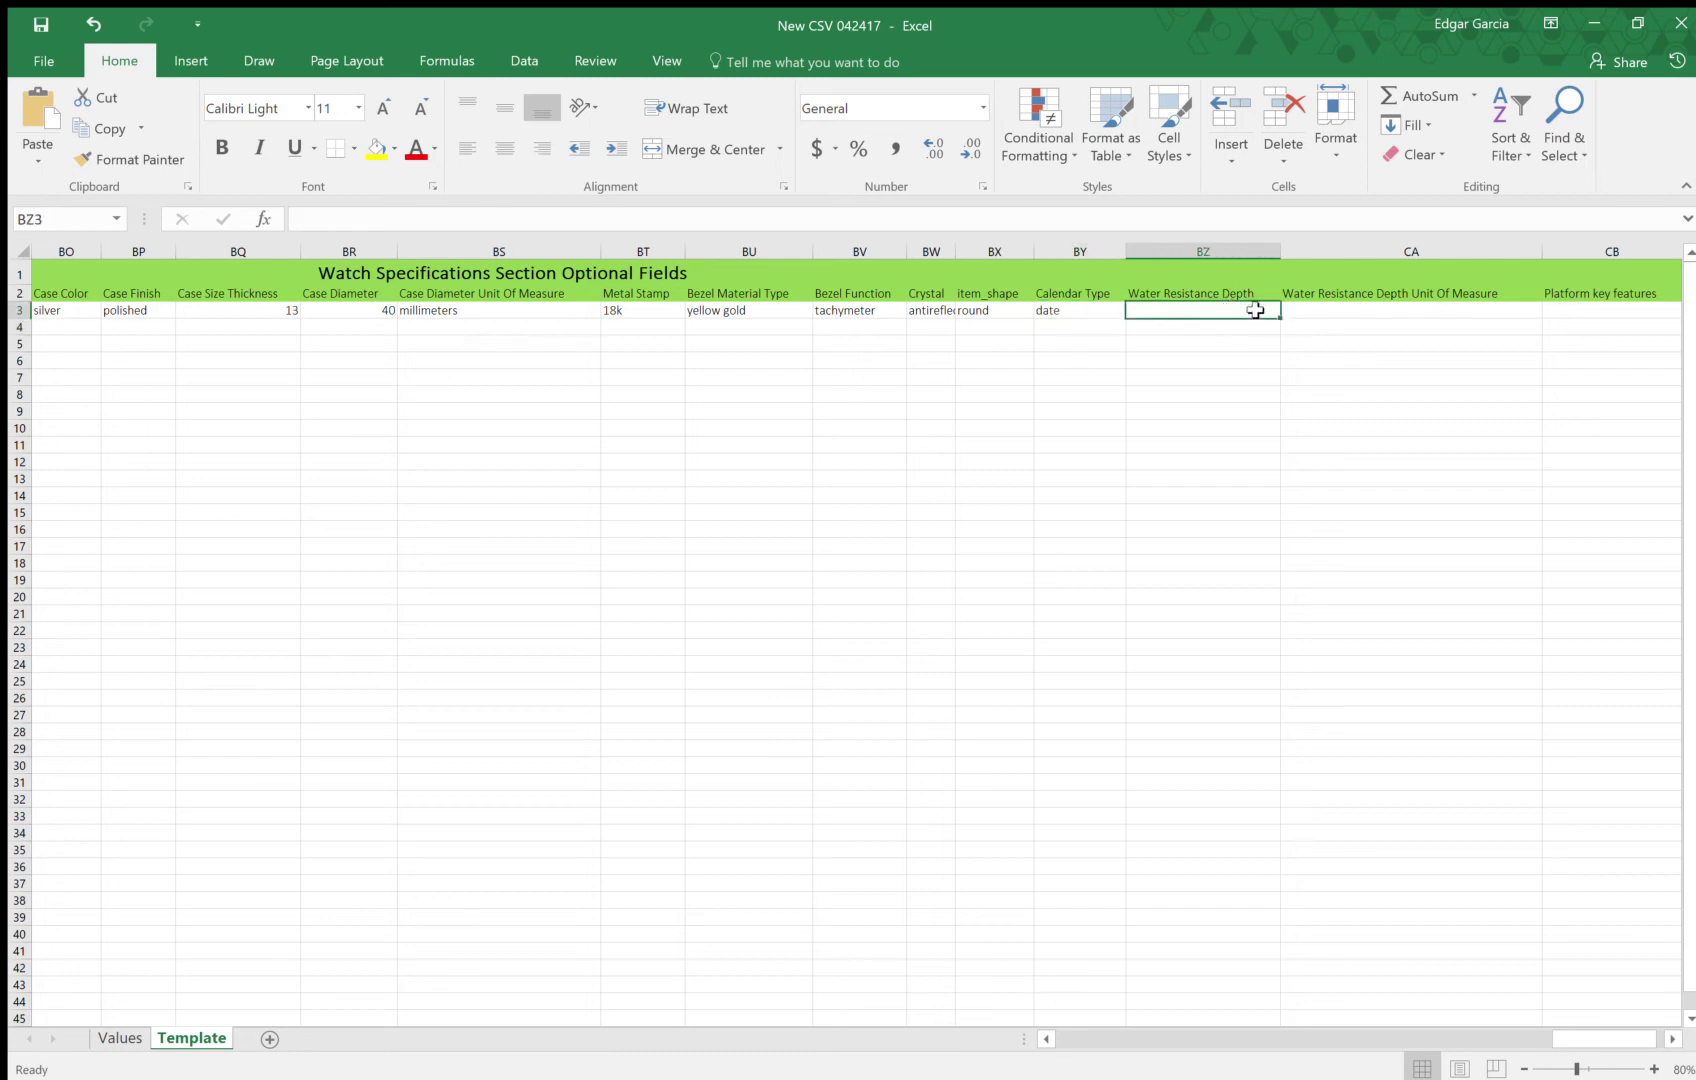
type("300")
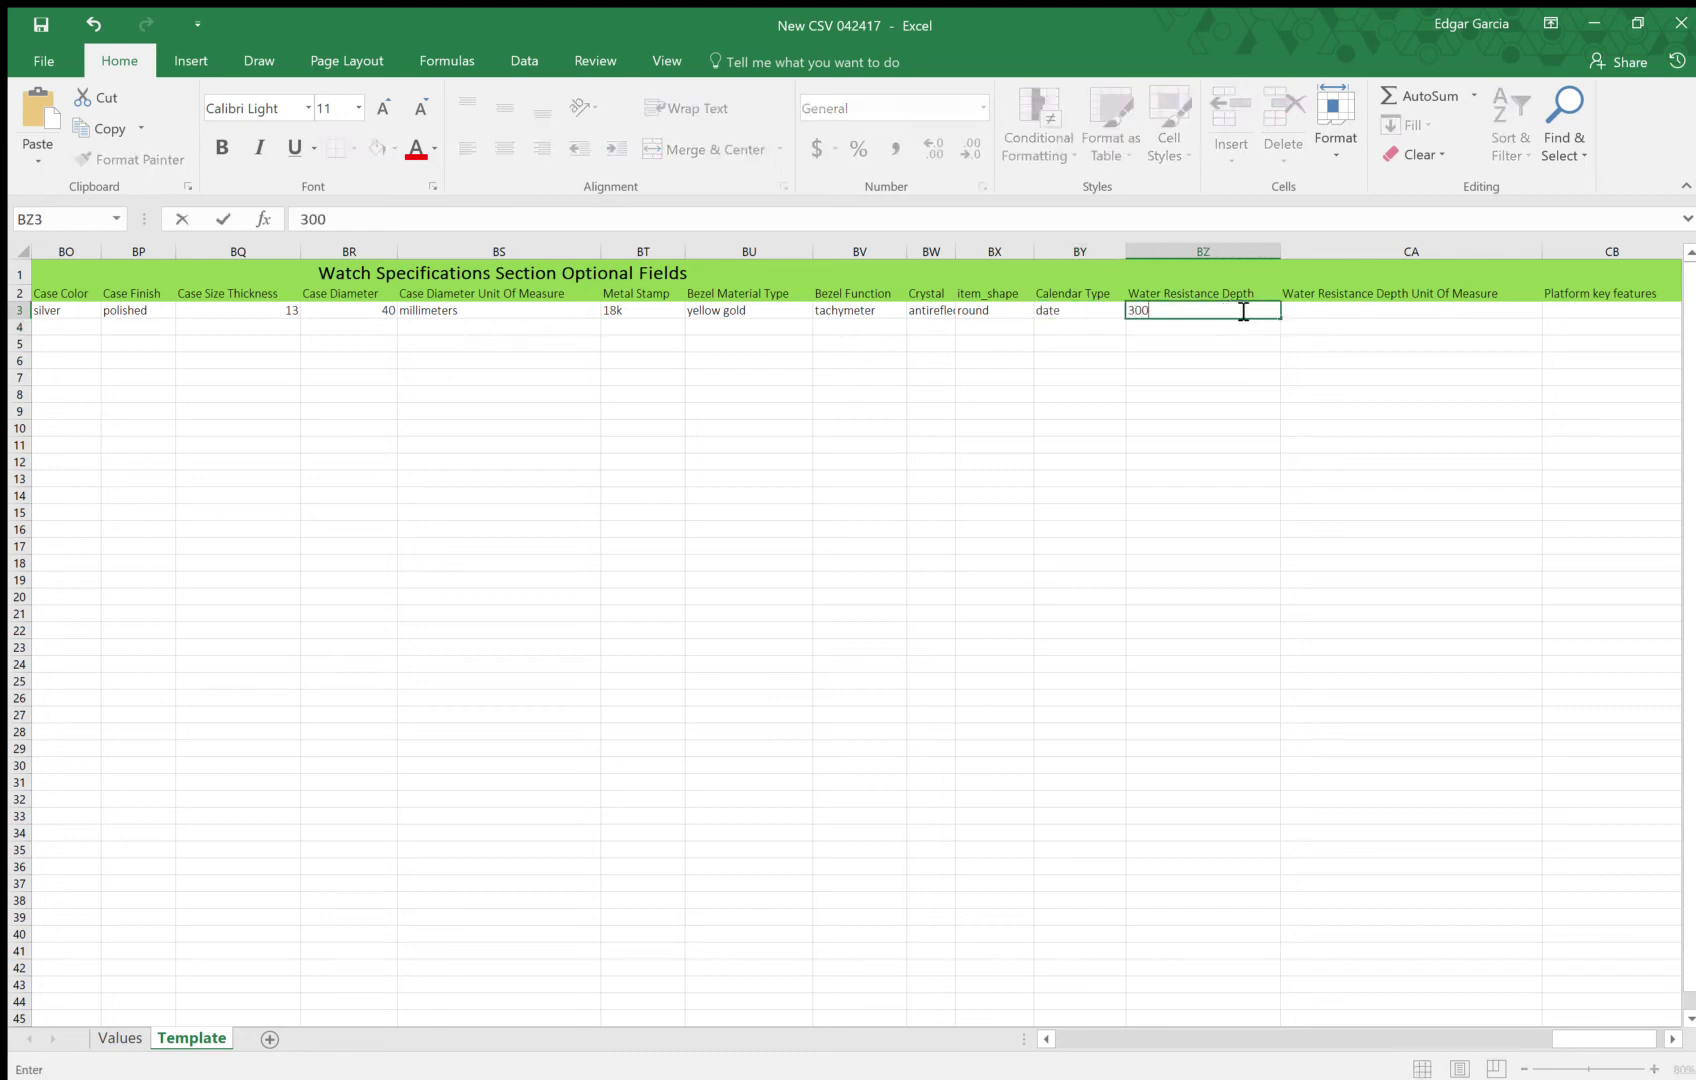
key("Tab")
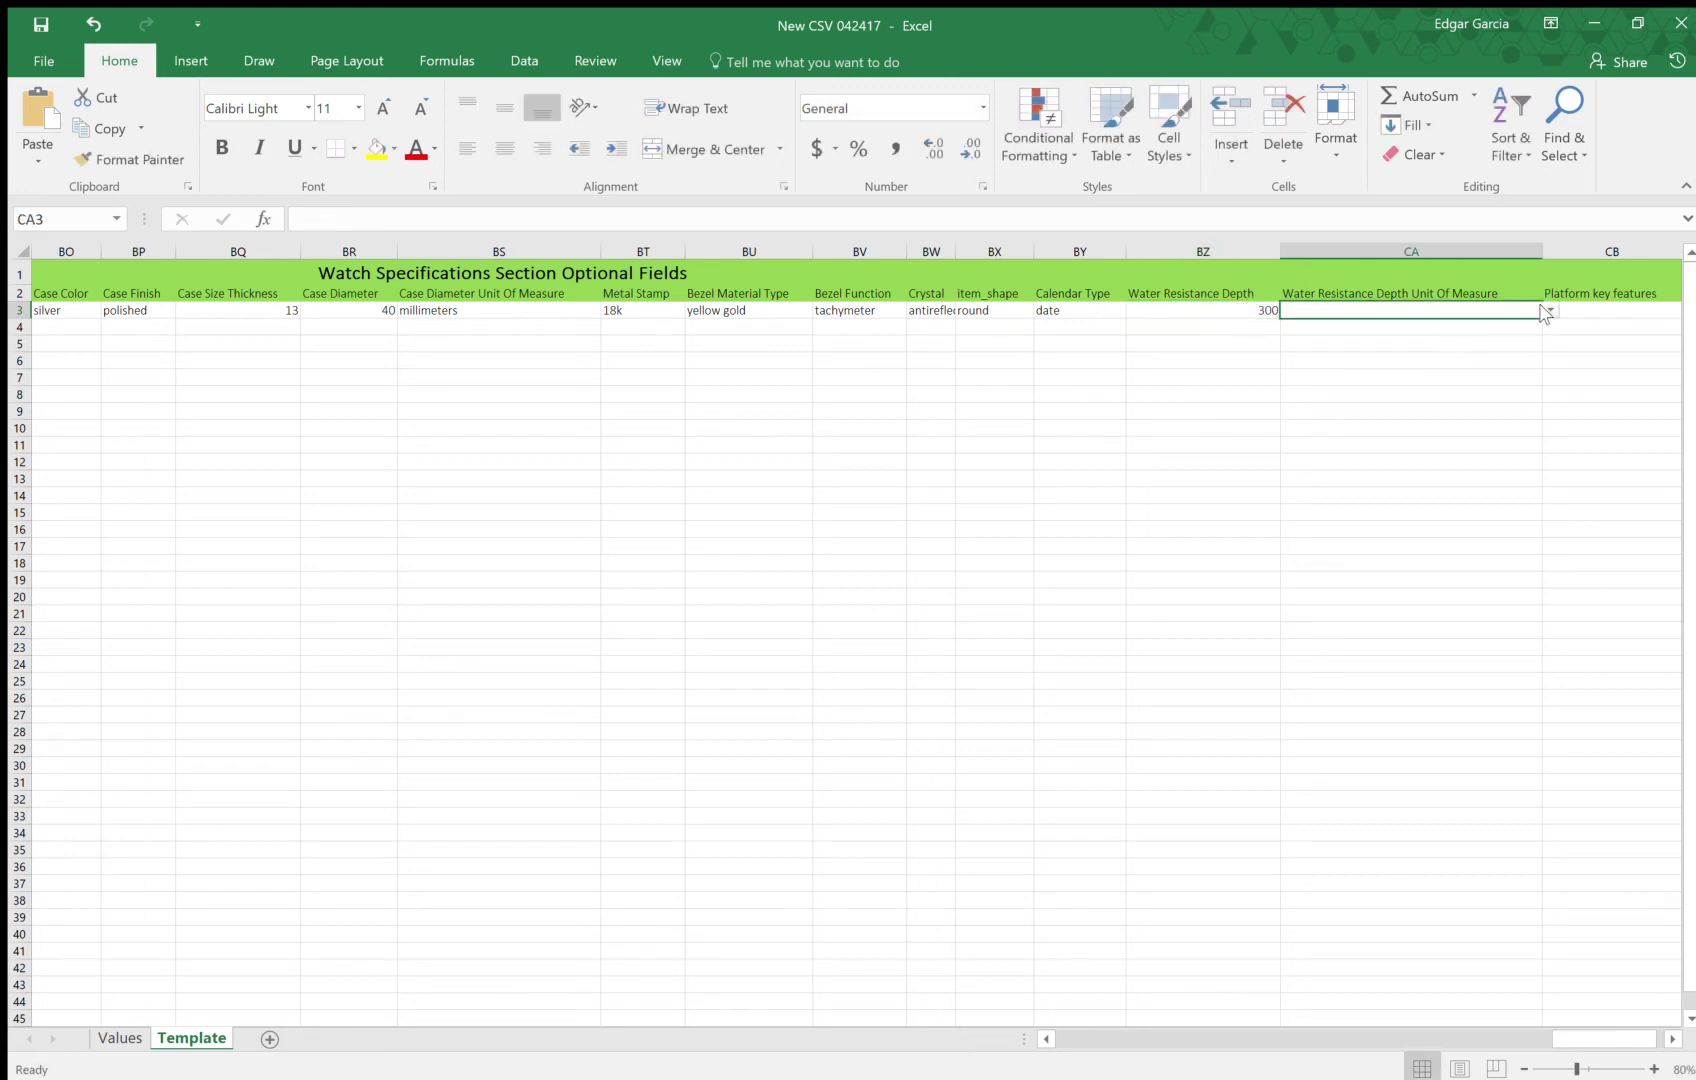
type("M")
key("Tab")
Scroll right to review the header fields around CD2
scroll(1312, 346, "right", 6)
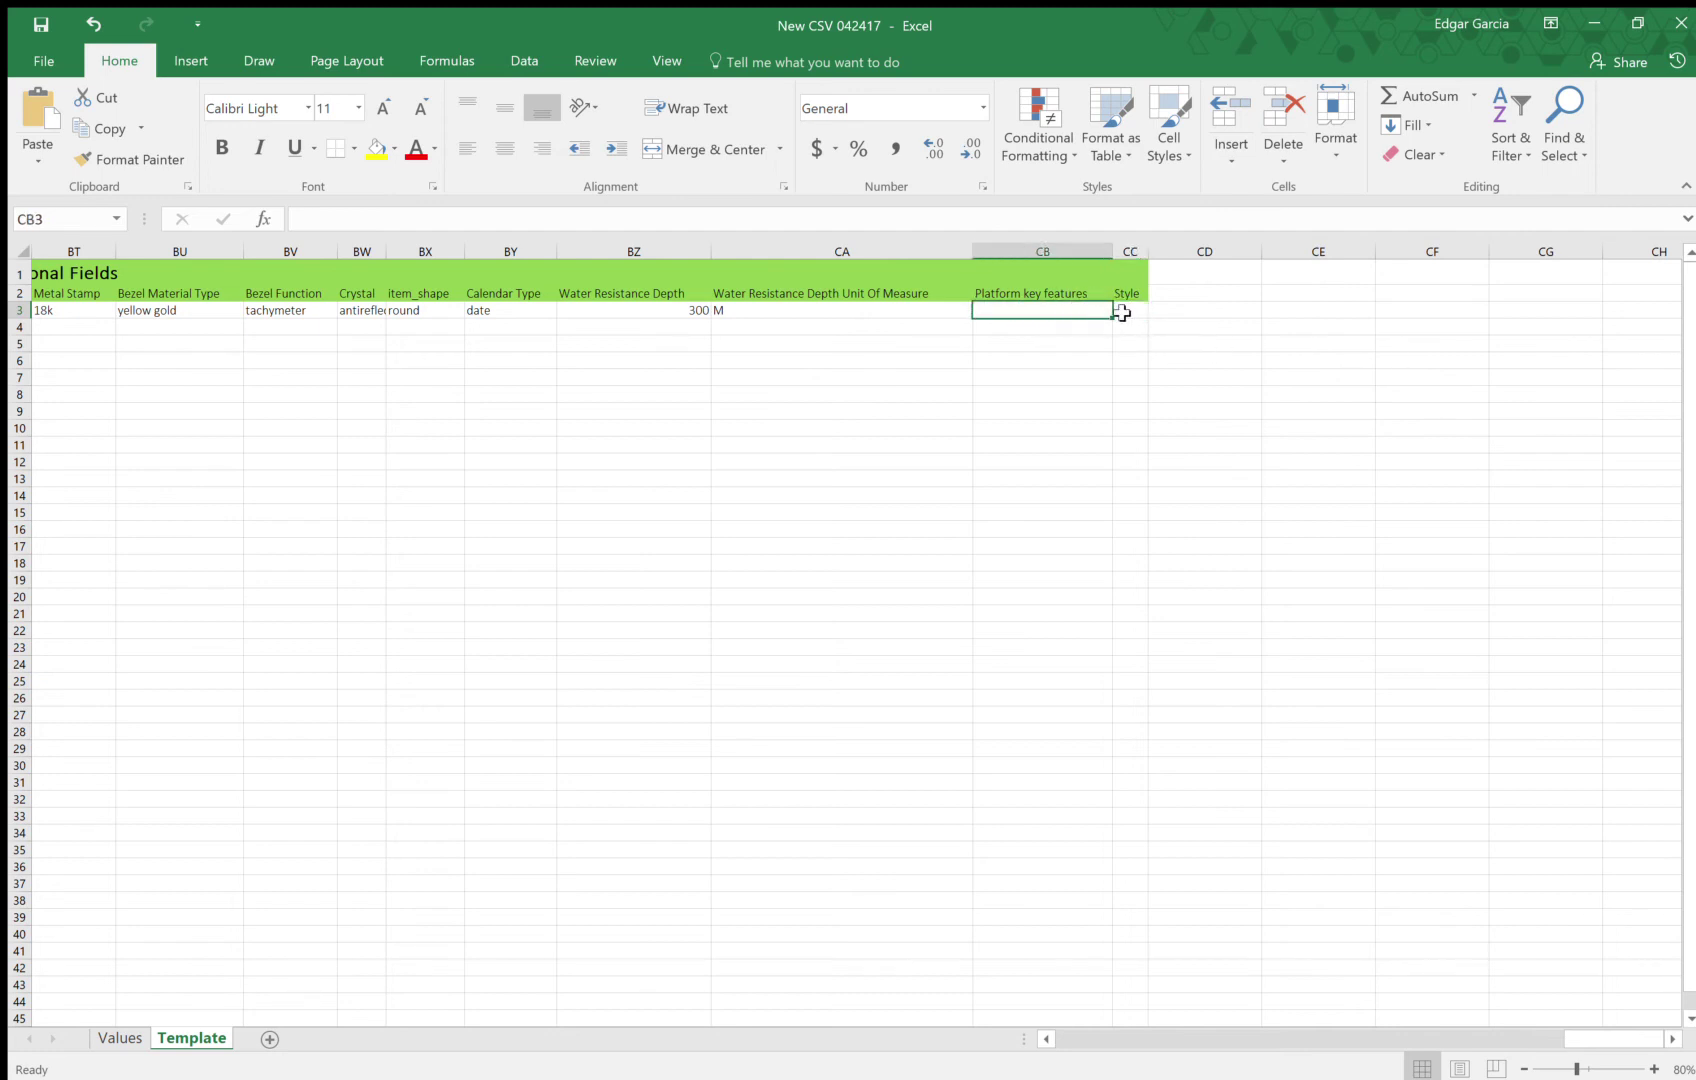
left_click(1166, 298)
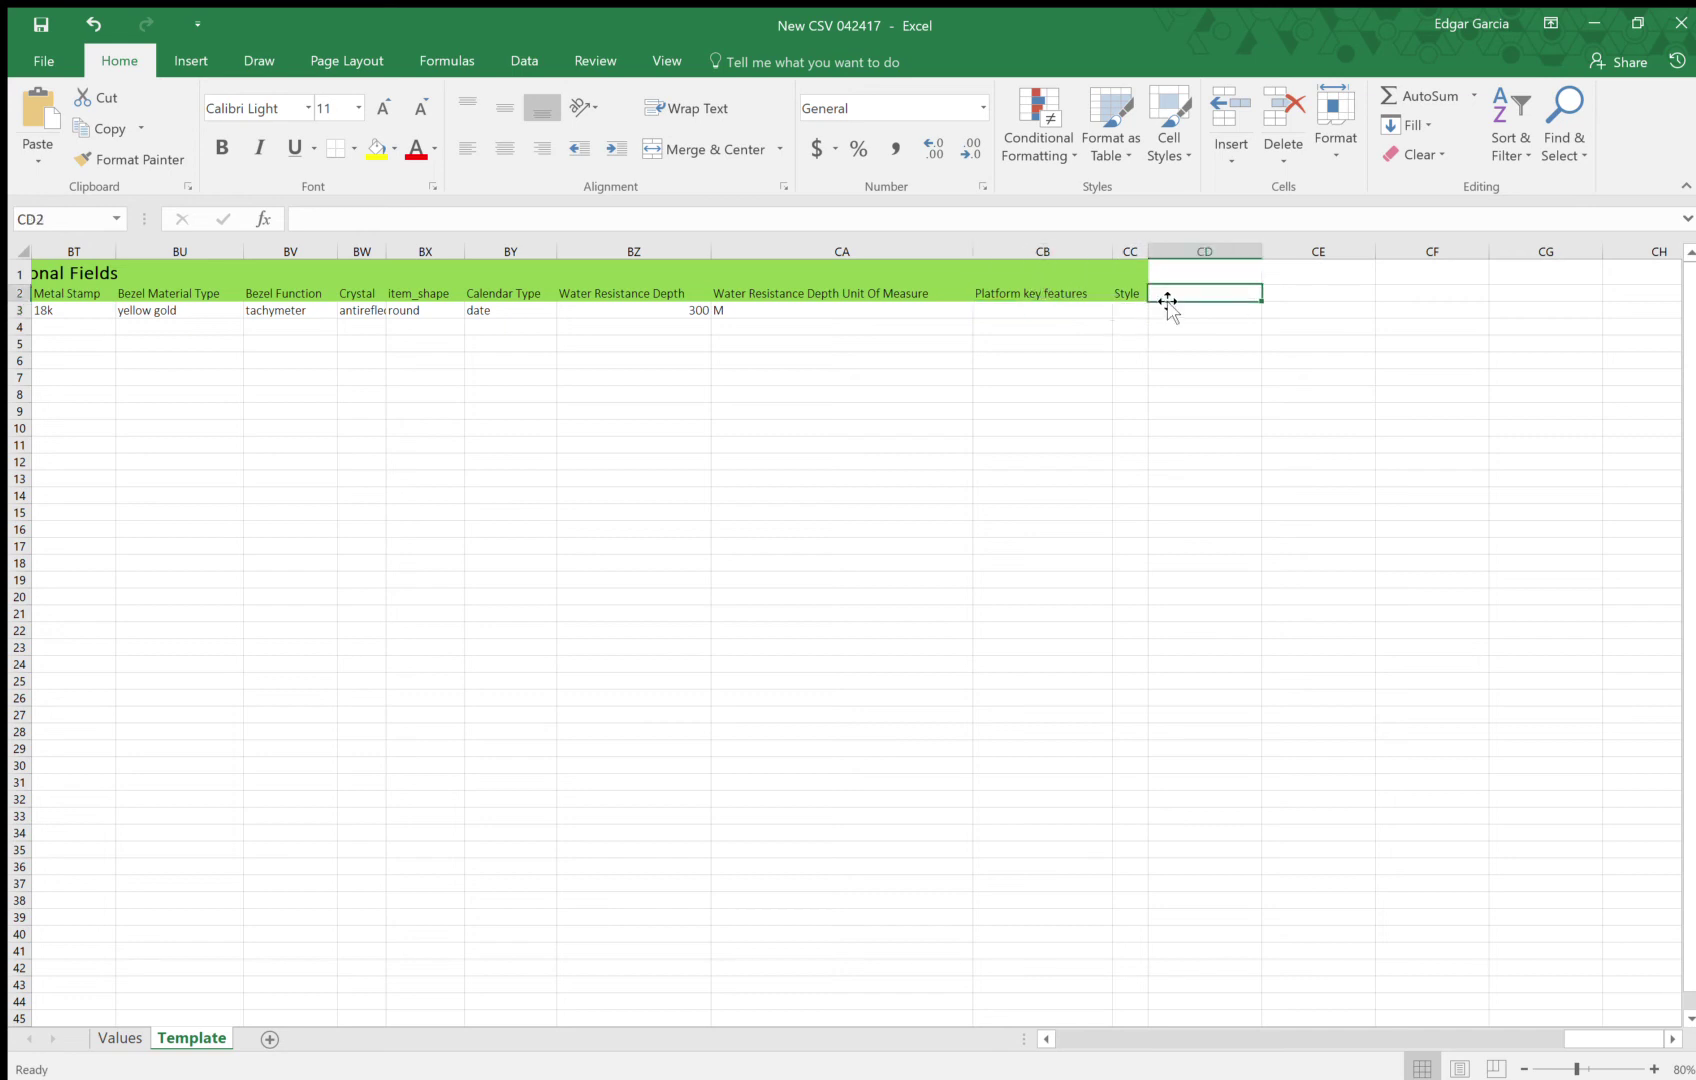
key("Left")
key("Left")
key("Left")
key("Left")
key("Left")
key("Left")
key("Left")
key("Left")
key("Left")
key("Left")
key("Left")
key("Left")
key("Left")
key("Left")
key("Left")
key("Left")
key("Left")
key("Left")
key("Left")
key("Left")
key("Left")
key("Left")
key("Left")
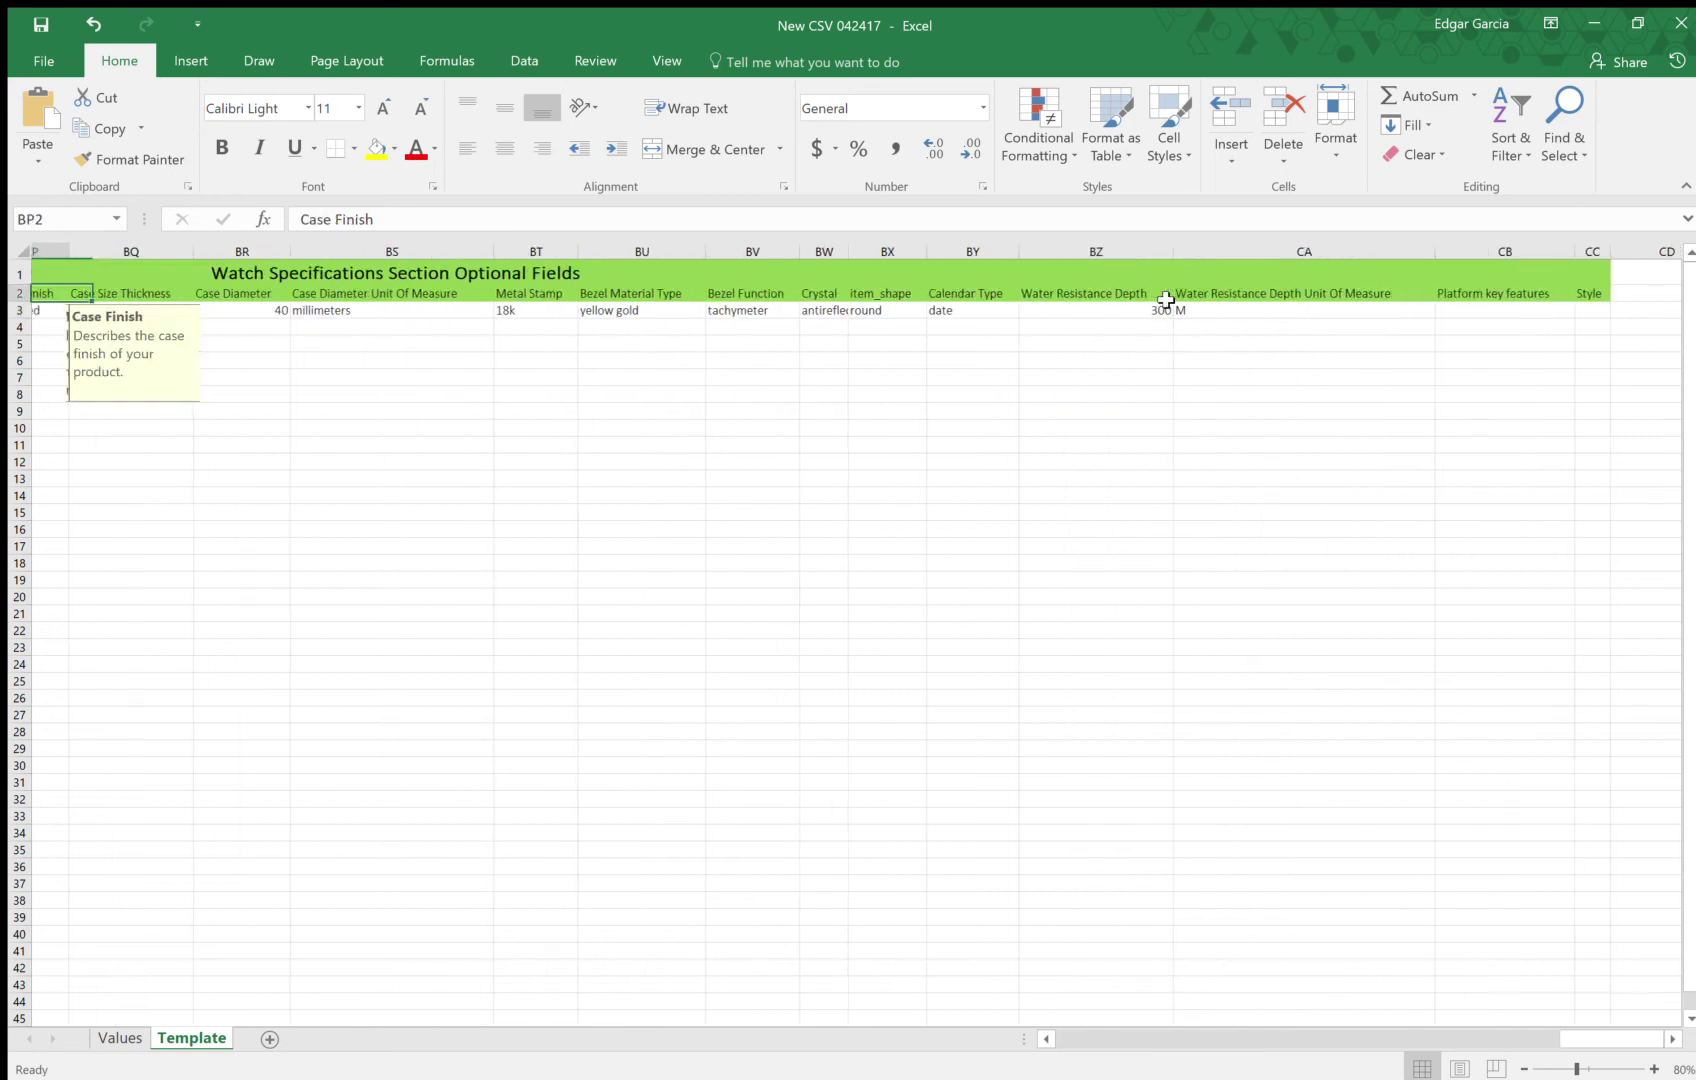
key("Left")
key("Left")
key("Left")
key("Left")
key("Left")
key("Left")
key("Left")
key("Left")
key("Left")
key("Left")
key("Left")
key("Left")
key("Left")
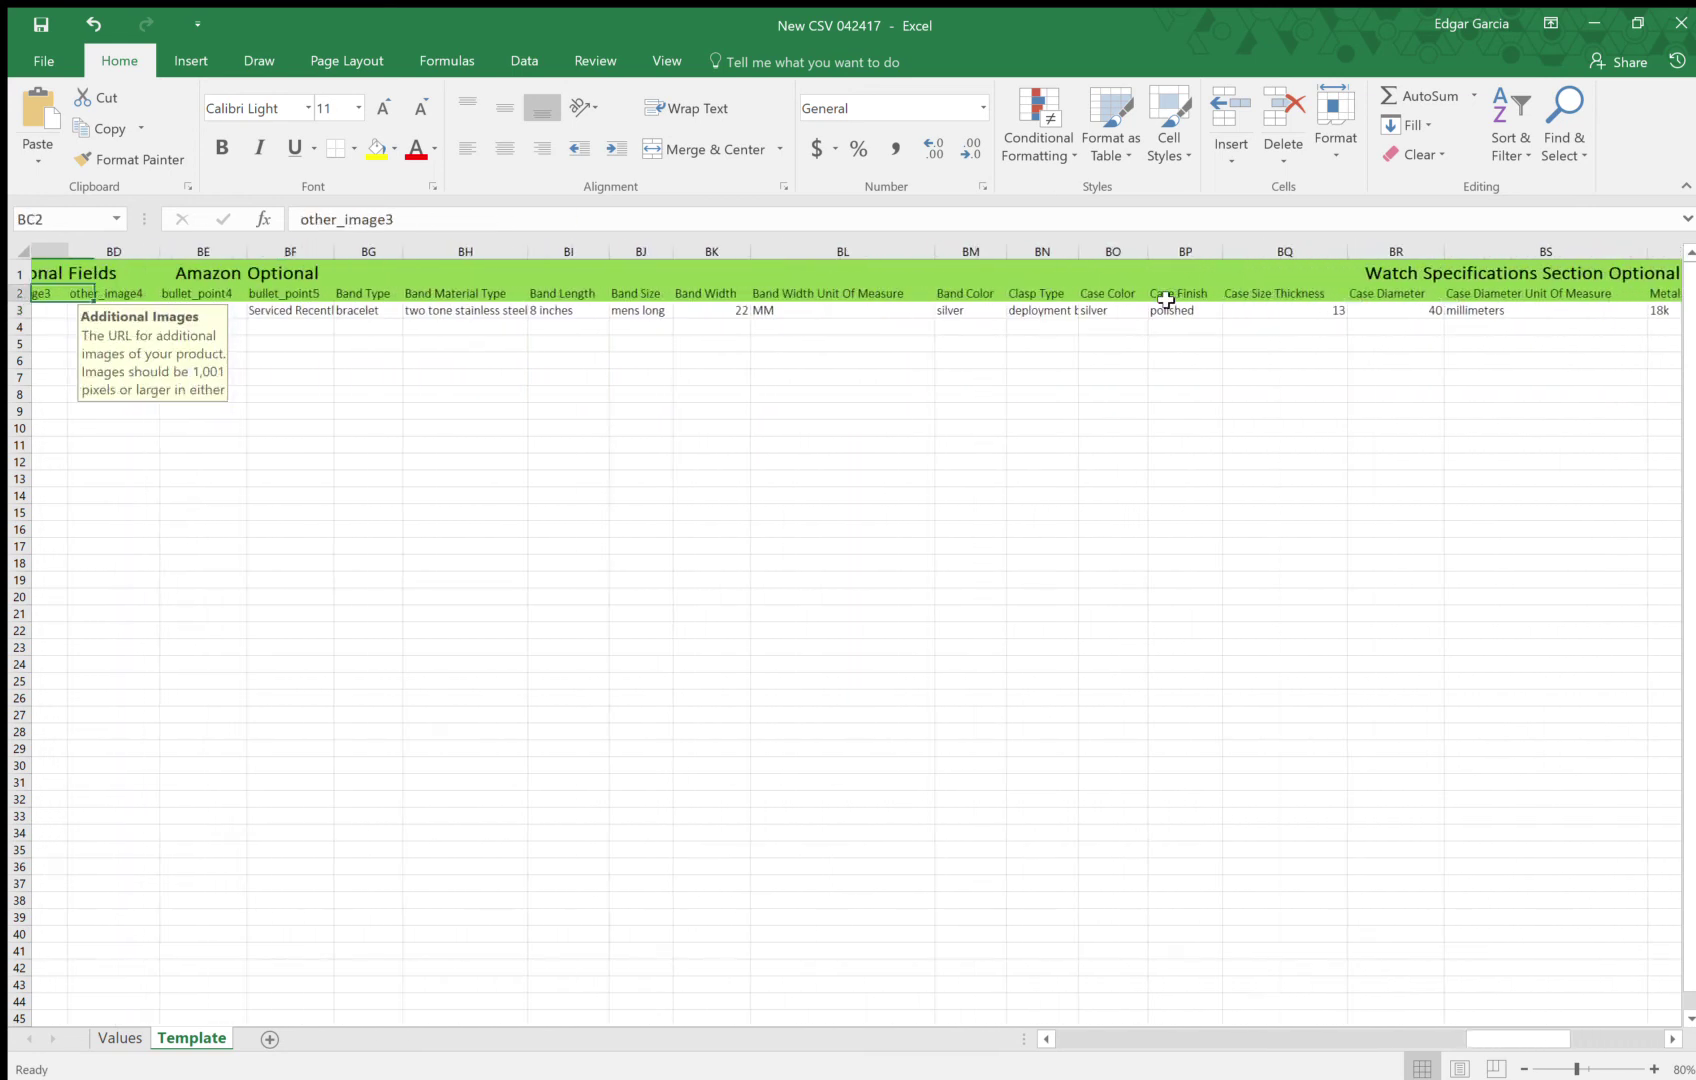
key("Left")
key("Left")
key("Left")
key("Left")
key("Left")
key("Left")
key("Left")
key("Left")
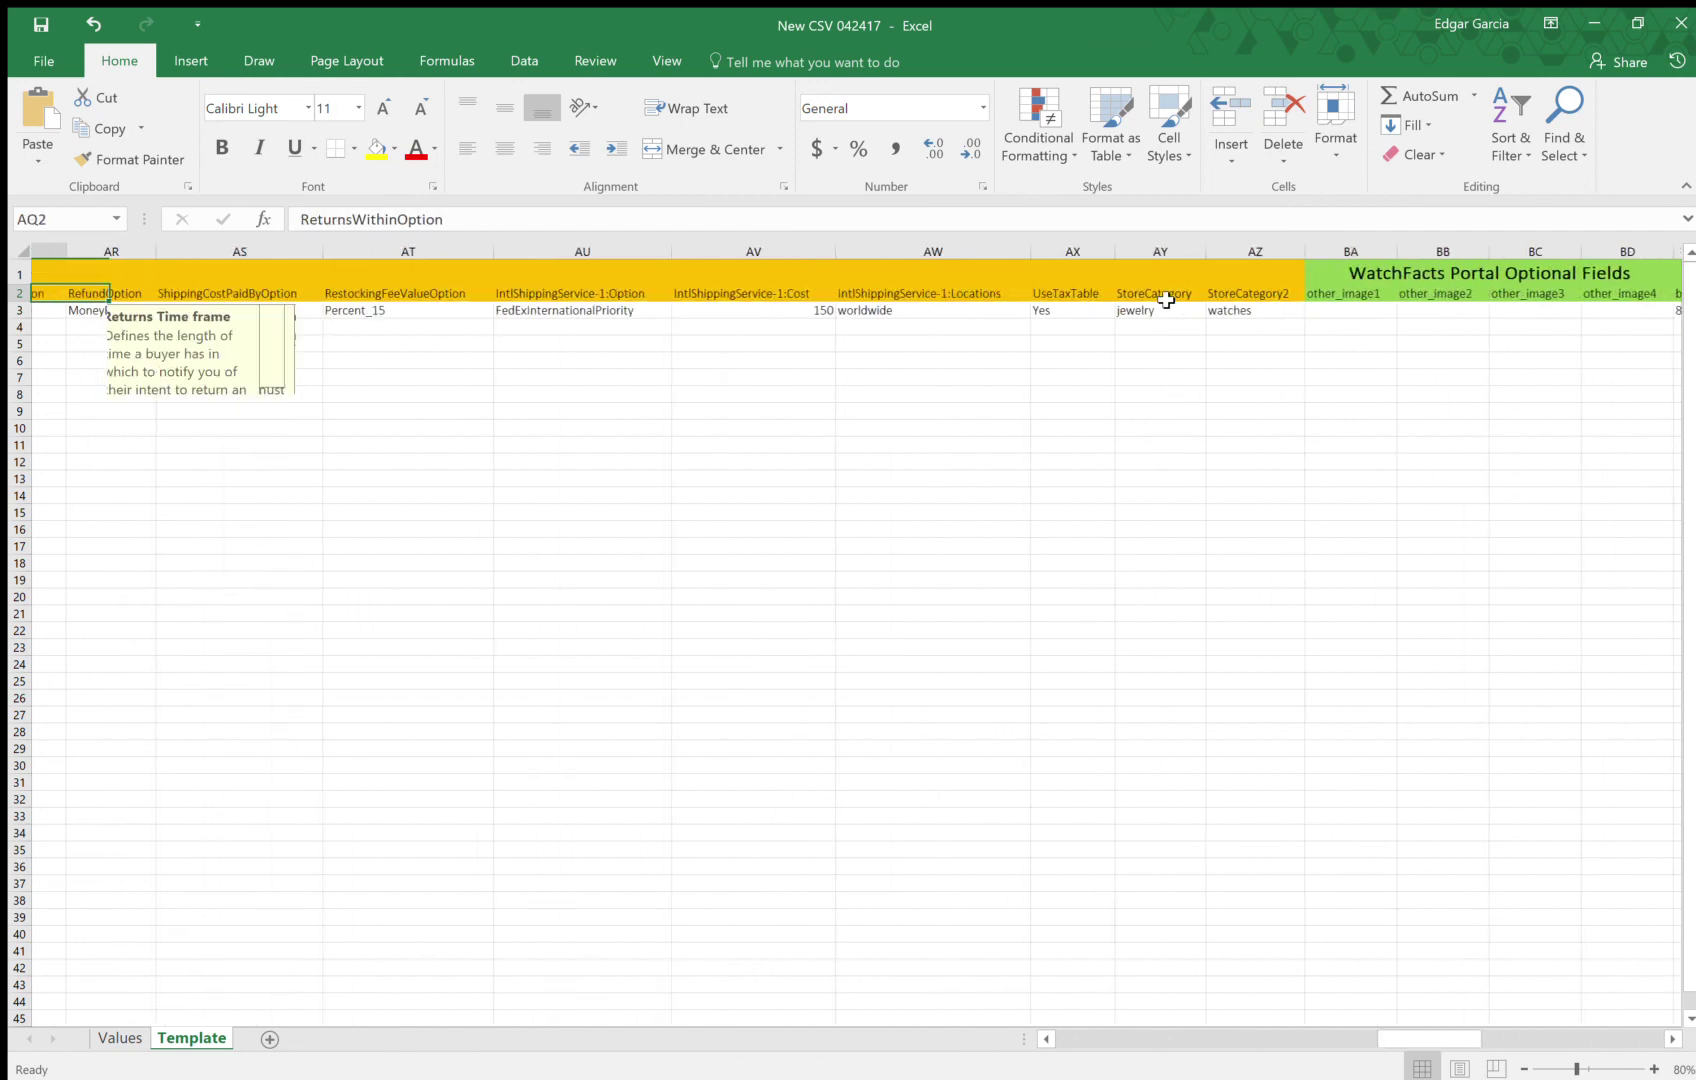
key("Right")
key("Right")
key("Right")
key("Right")
key("Right")
key("Right")
key("Right")
key("Right")
key("Right")
key("Right")
key("Right")
key("Right")
key("Right")
key("Right")
key("Right")
key("Right")
key("Right")
key("Right")
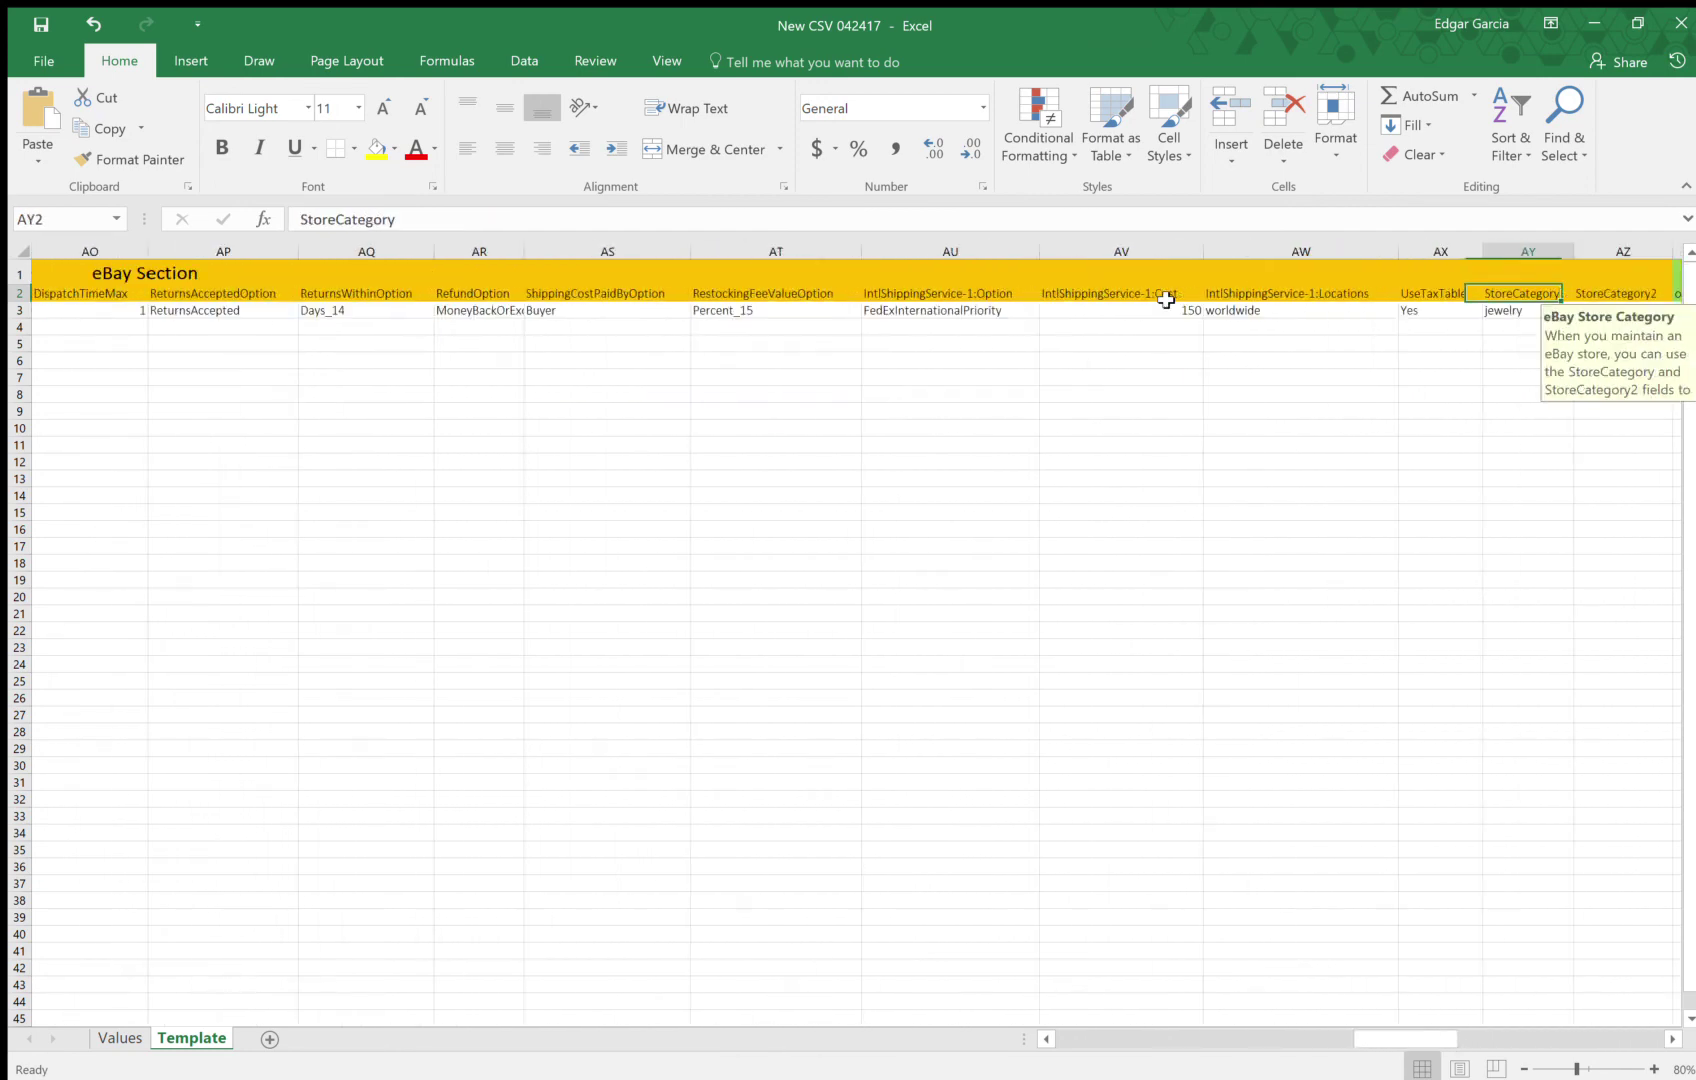
key("Right")
key("Right")
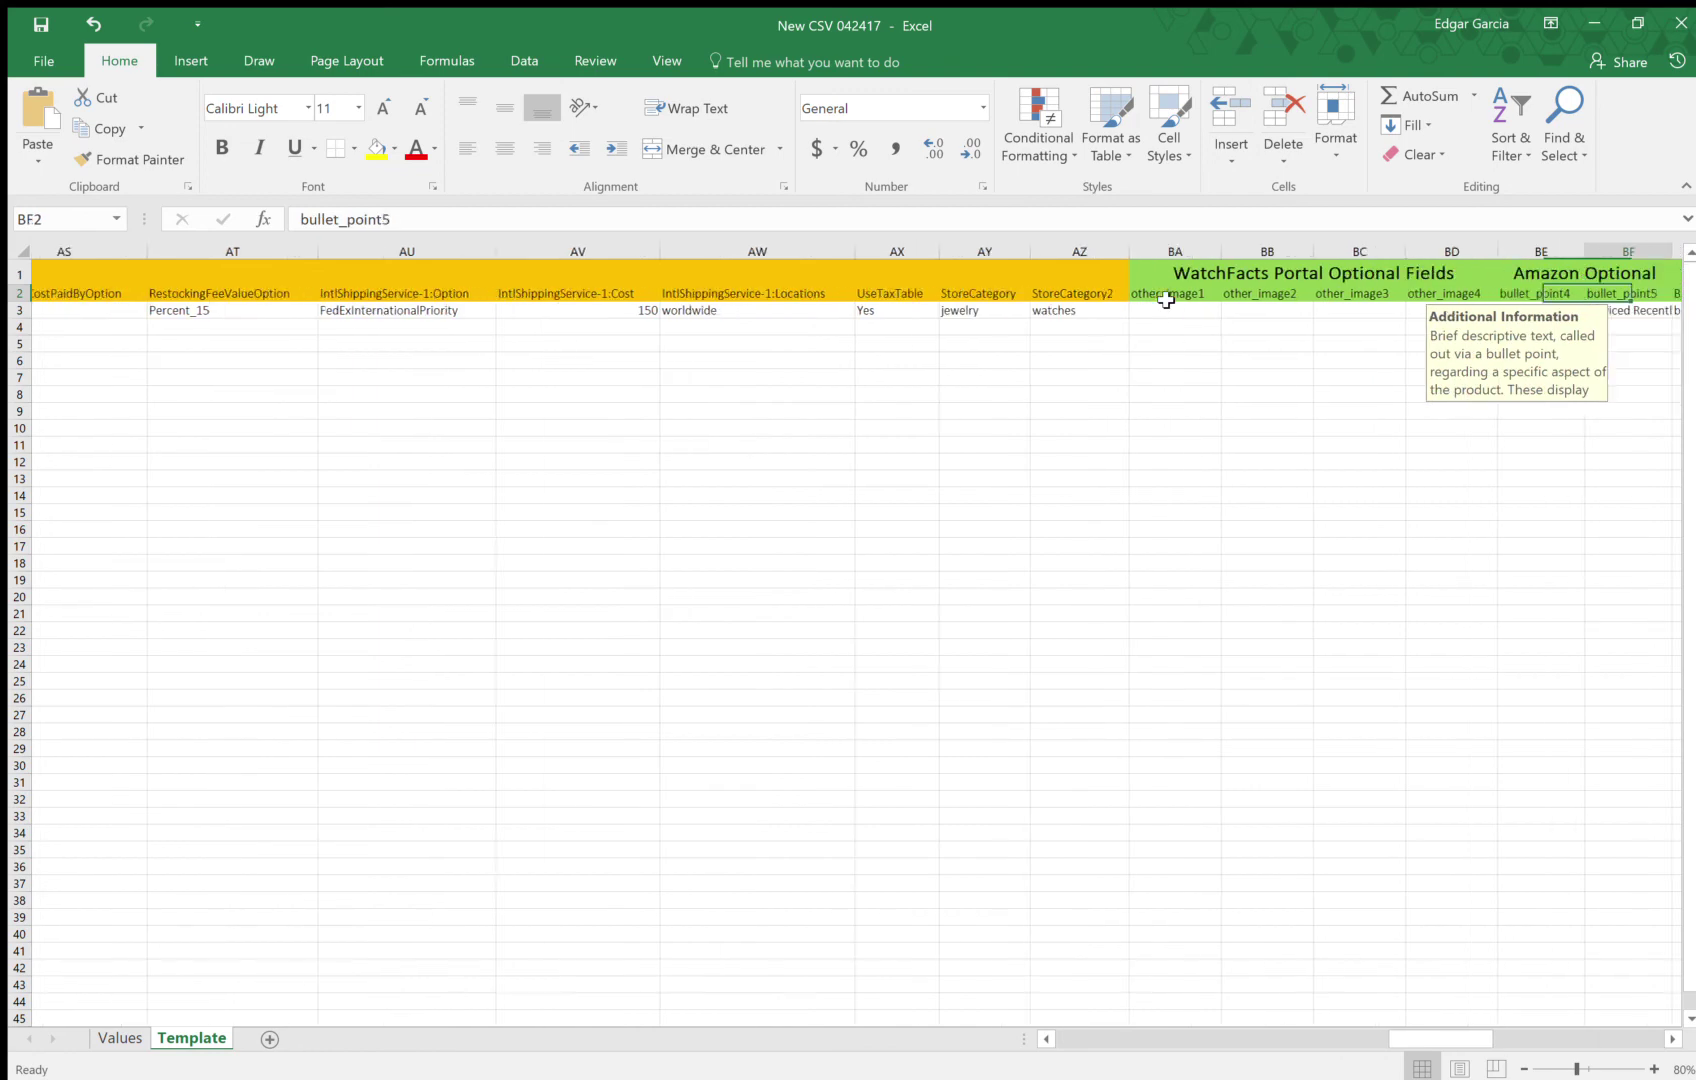
key("Left")
key("Left")
key("Left")
key("Left")
key("Left")
key("Left")
key("Left")
key("Left")
key("Left")
key("Left")
key("Left")
key("Left")
key("Left")
key("Left")
key("Left")
key("Left")
key("Left")
key("Left")
key("Left")
key("Left")
key("Left")
key("Left")
key("Left")
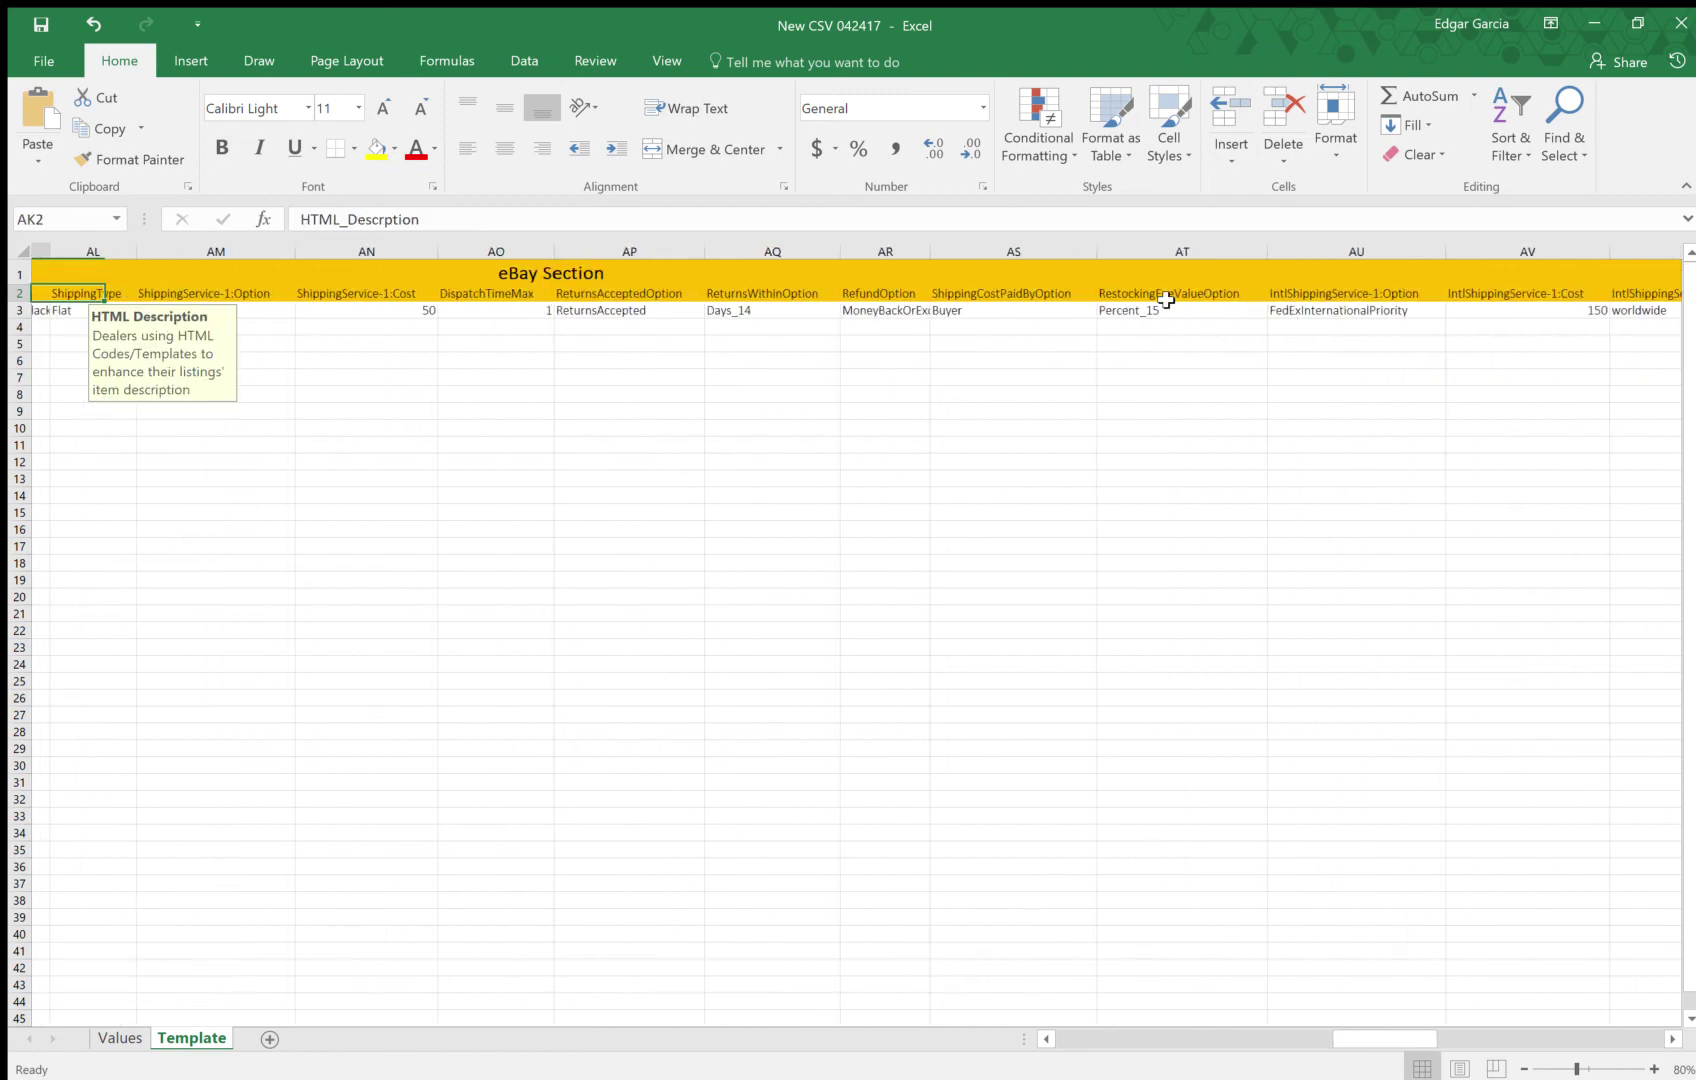
key("Left")
key("Left")
key("Left")
key("Left")
key("Left")
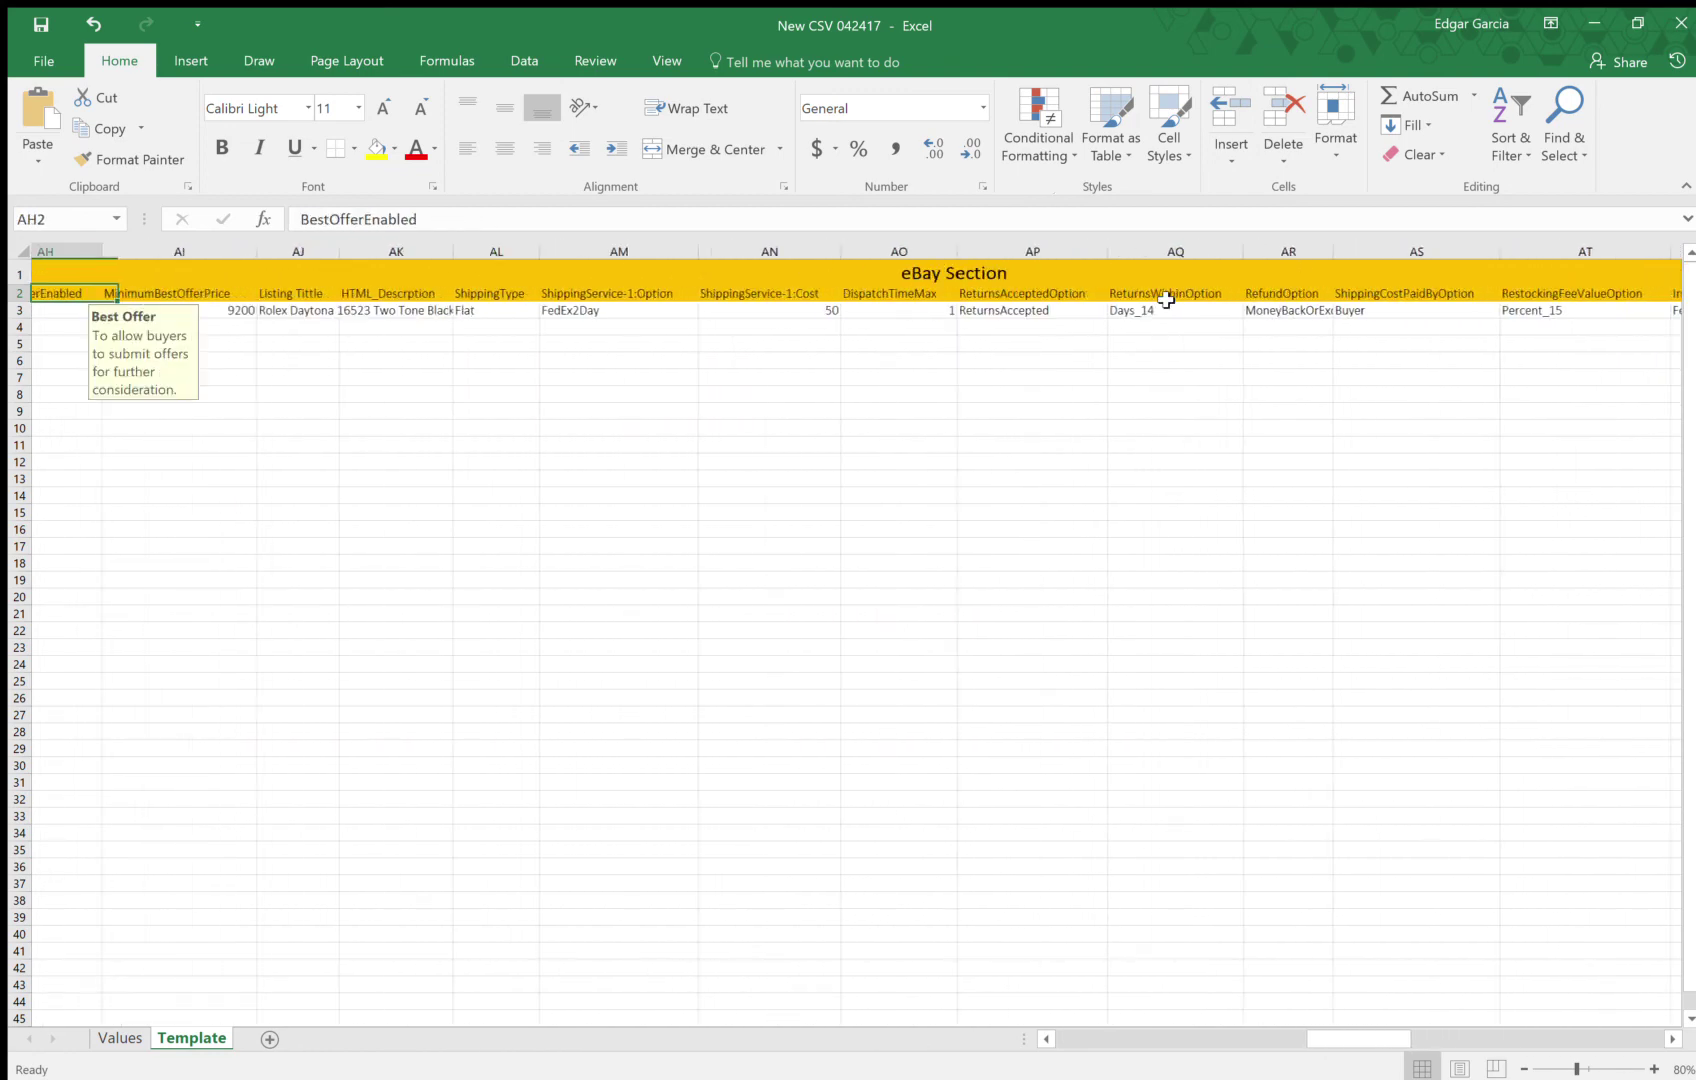
key("Left")
key("Left")
key("Left")
key("Left")
key("Left")
key("Left")
key("Left")
key("Left")
key("Left")
key("Left")
key("Left")
key("Left")
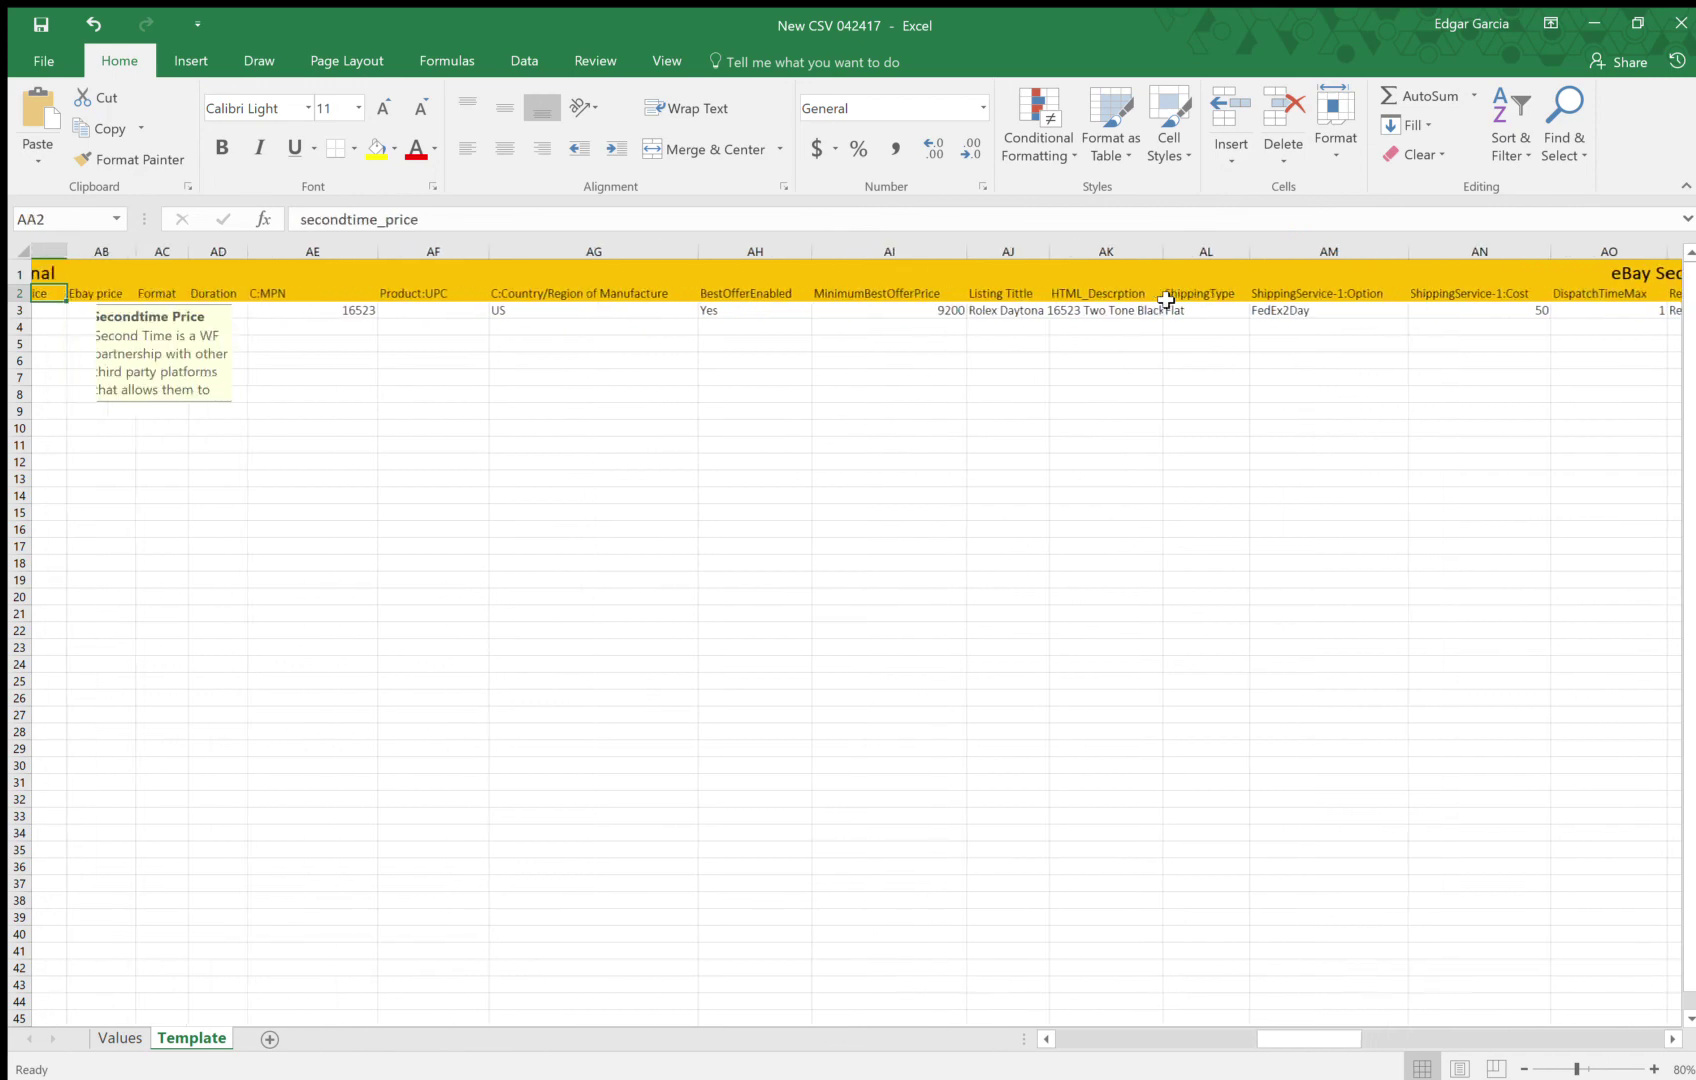
key("Left")
key("Left")
key("Left")
key("Left")
key("Left")
key("Left")
key("Left")
key("Left")
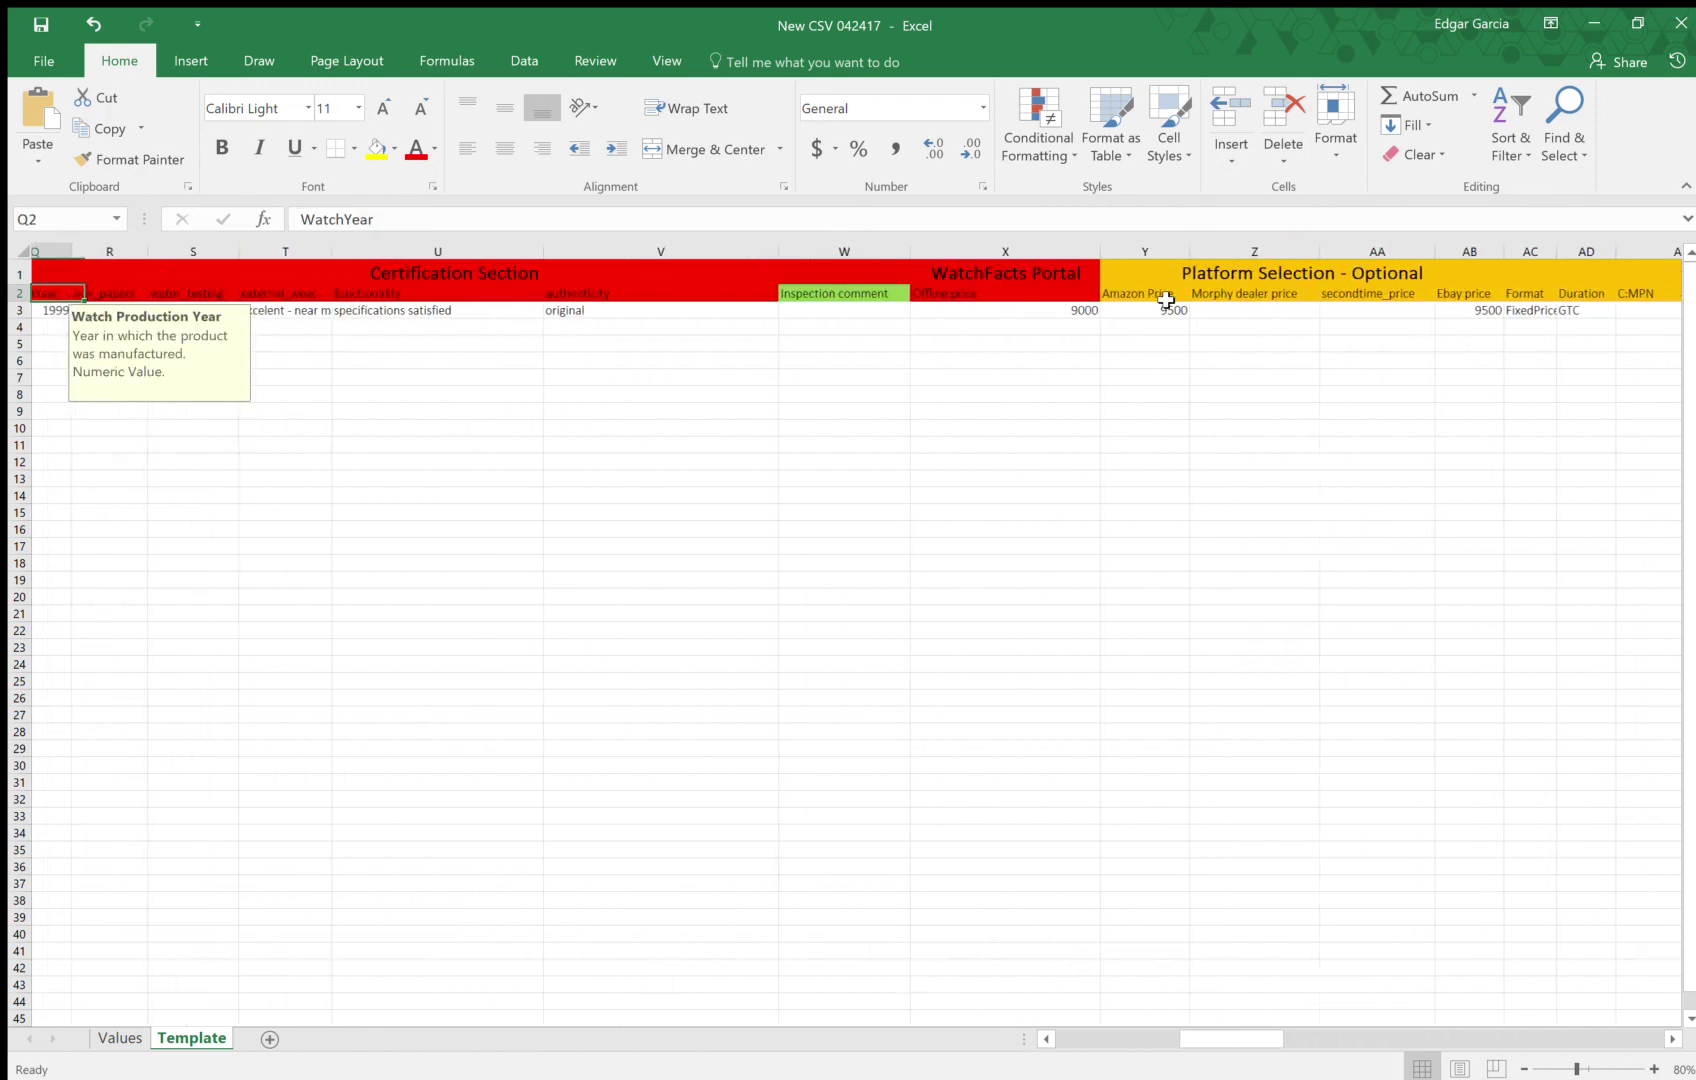
key("Left")
key("Left")
key("Left")
key("Left")
key("Left")
key("Left")
key("Left")
key("Left")
key("Left")
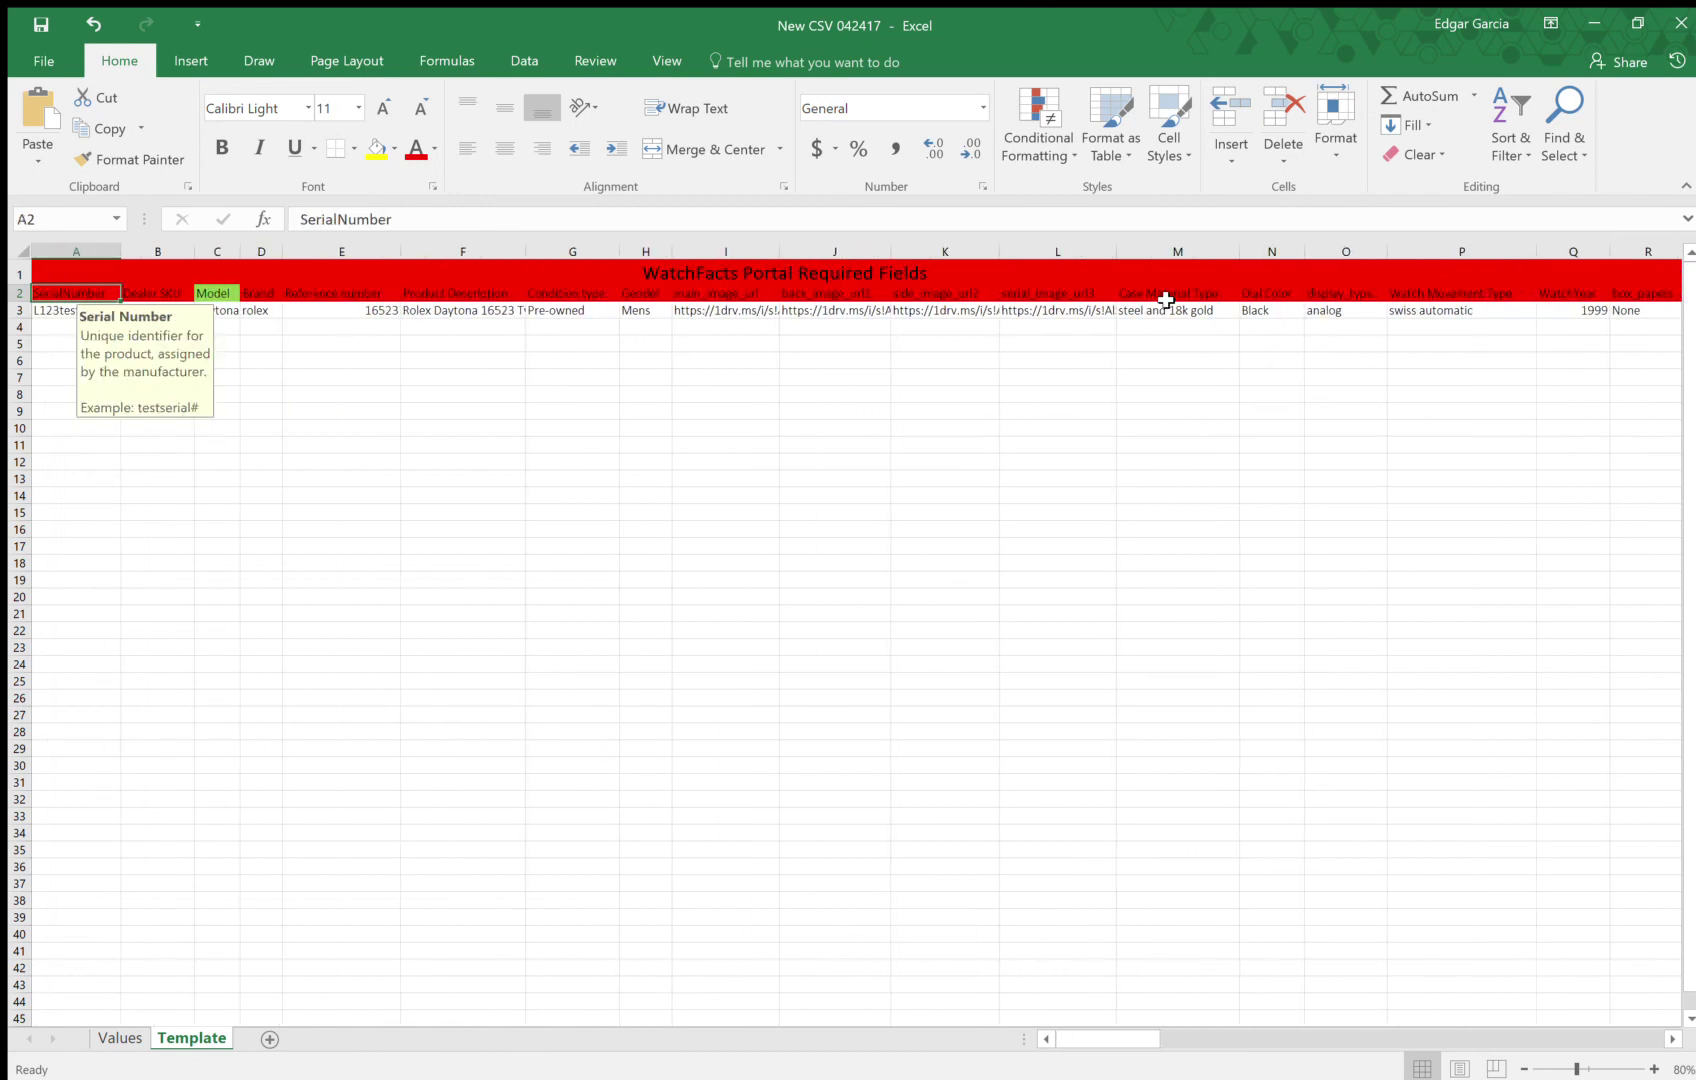
left_click(120, 1038)
Browse the Values sheet's band, clasp, case diameter unit and bezel option lists, then open the File page
left_click(117, 311)
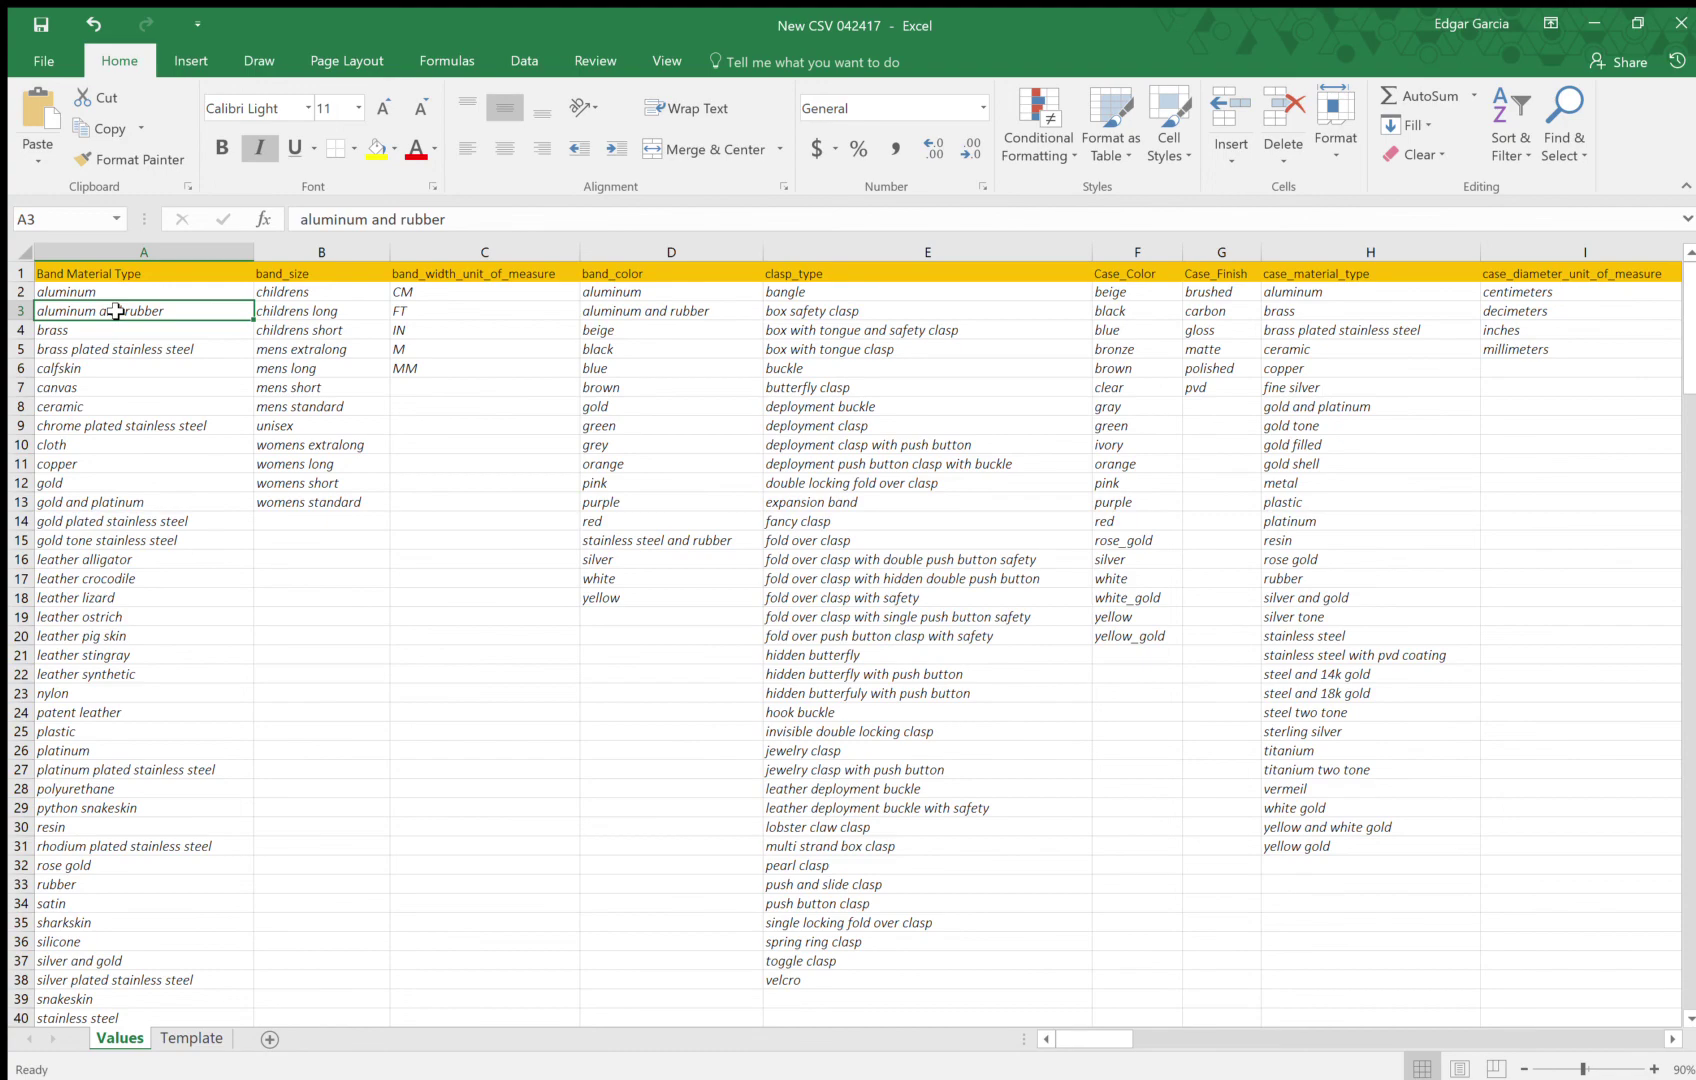
key("Tab")
key("Return")
key("Right")
key("Right")
key("Right")
key("Right")
key("Right")
key("Right")
key("Right")
key("Right")
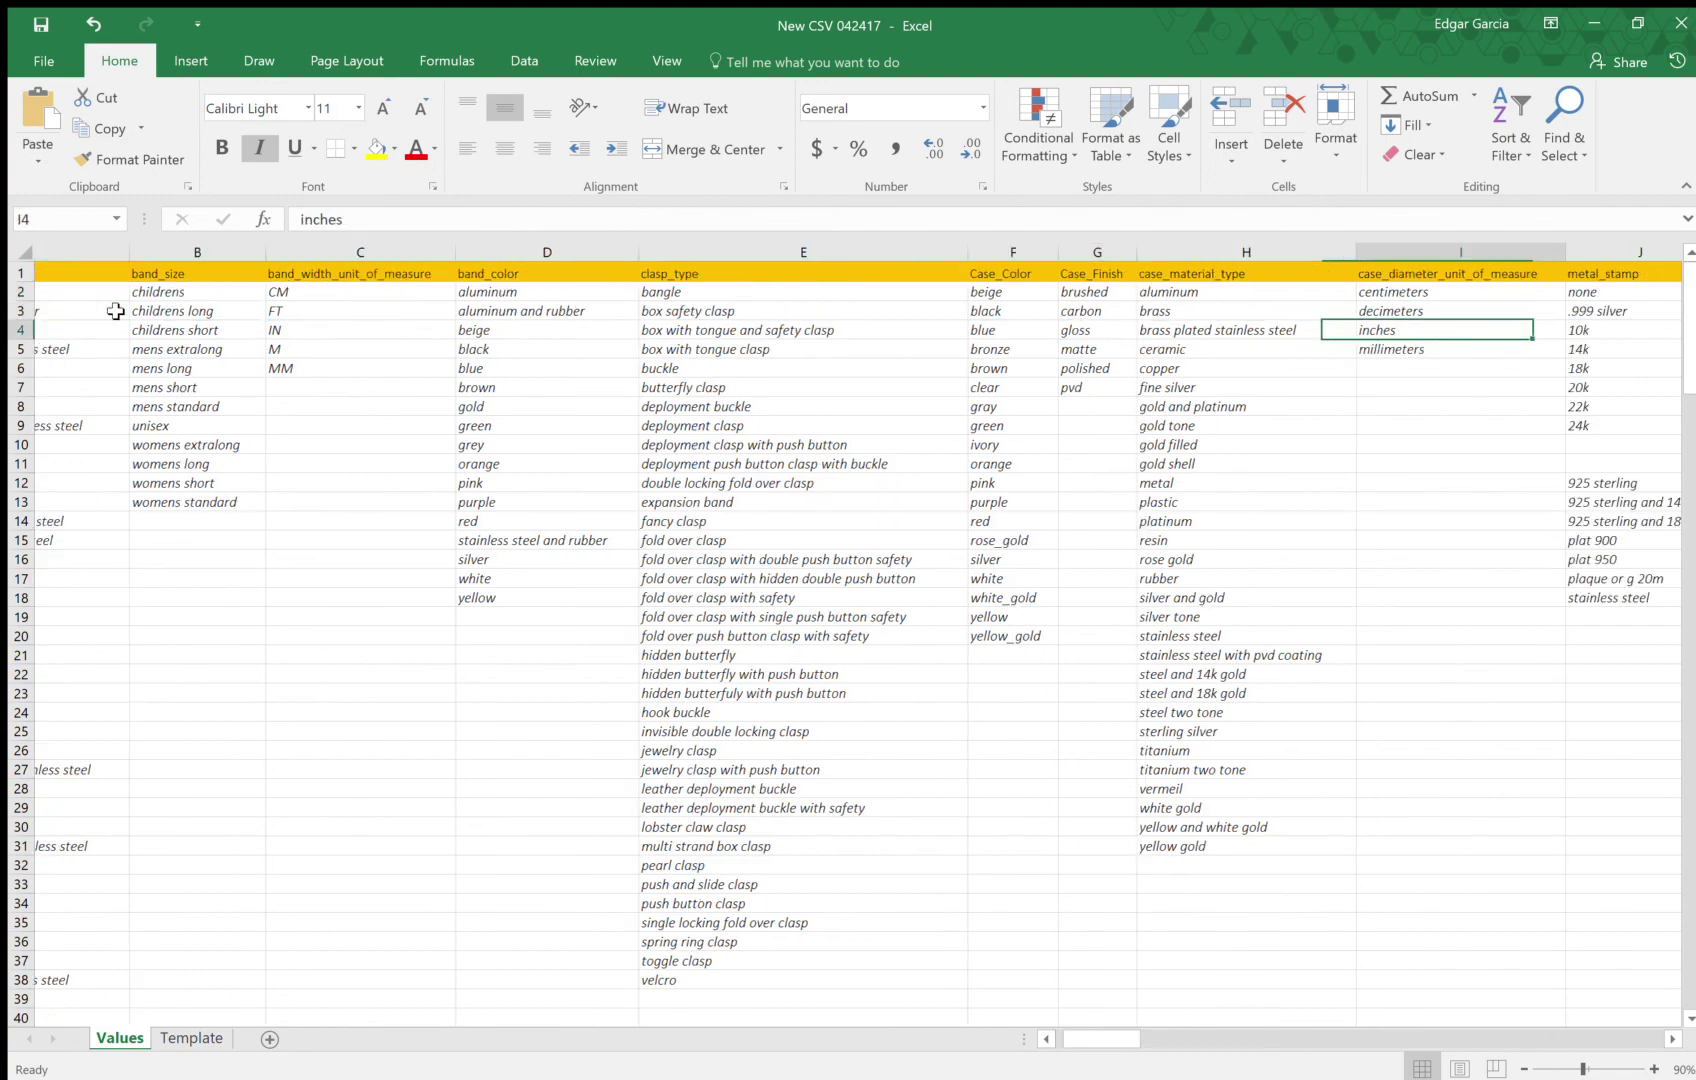
key("Right")
key("Right")
key("Right")
key("Right")
key("Right")
key("Right")
key("Right")
key("Right")
key("Right")
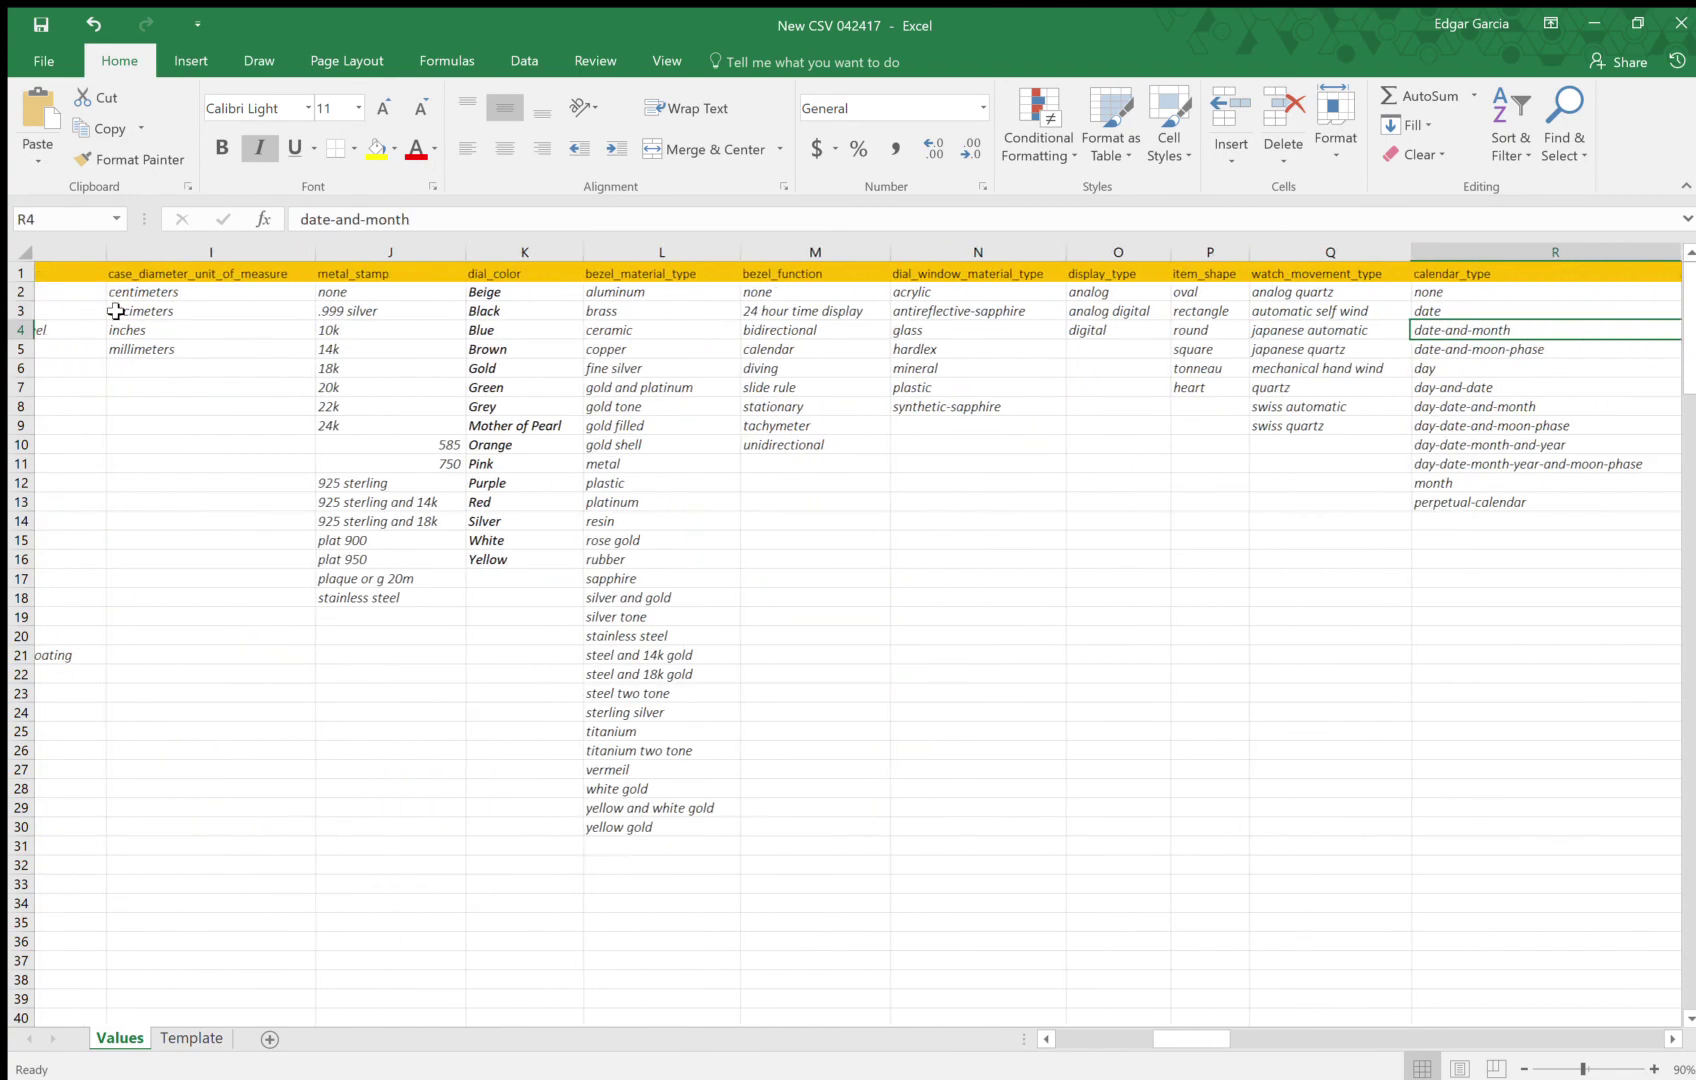
key("Left")
key("Left")
key("Left")
key("Left")
key("Left")
key("Left")
key("Left")
key("Left")
key("Left")
key("Left")
key("Left")
key("Left")
key("Left")
key("Left")
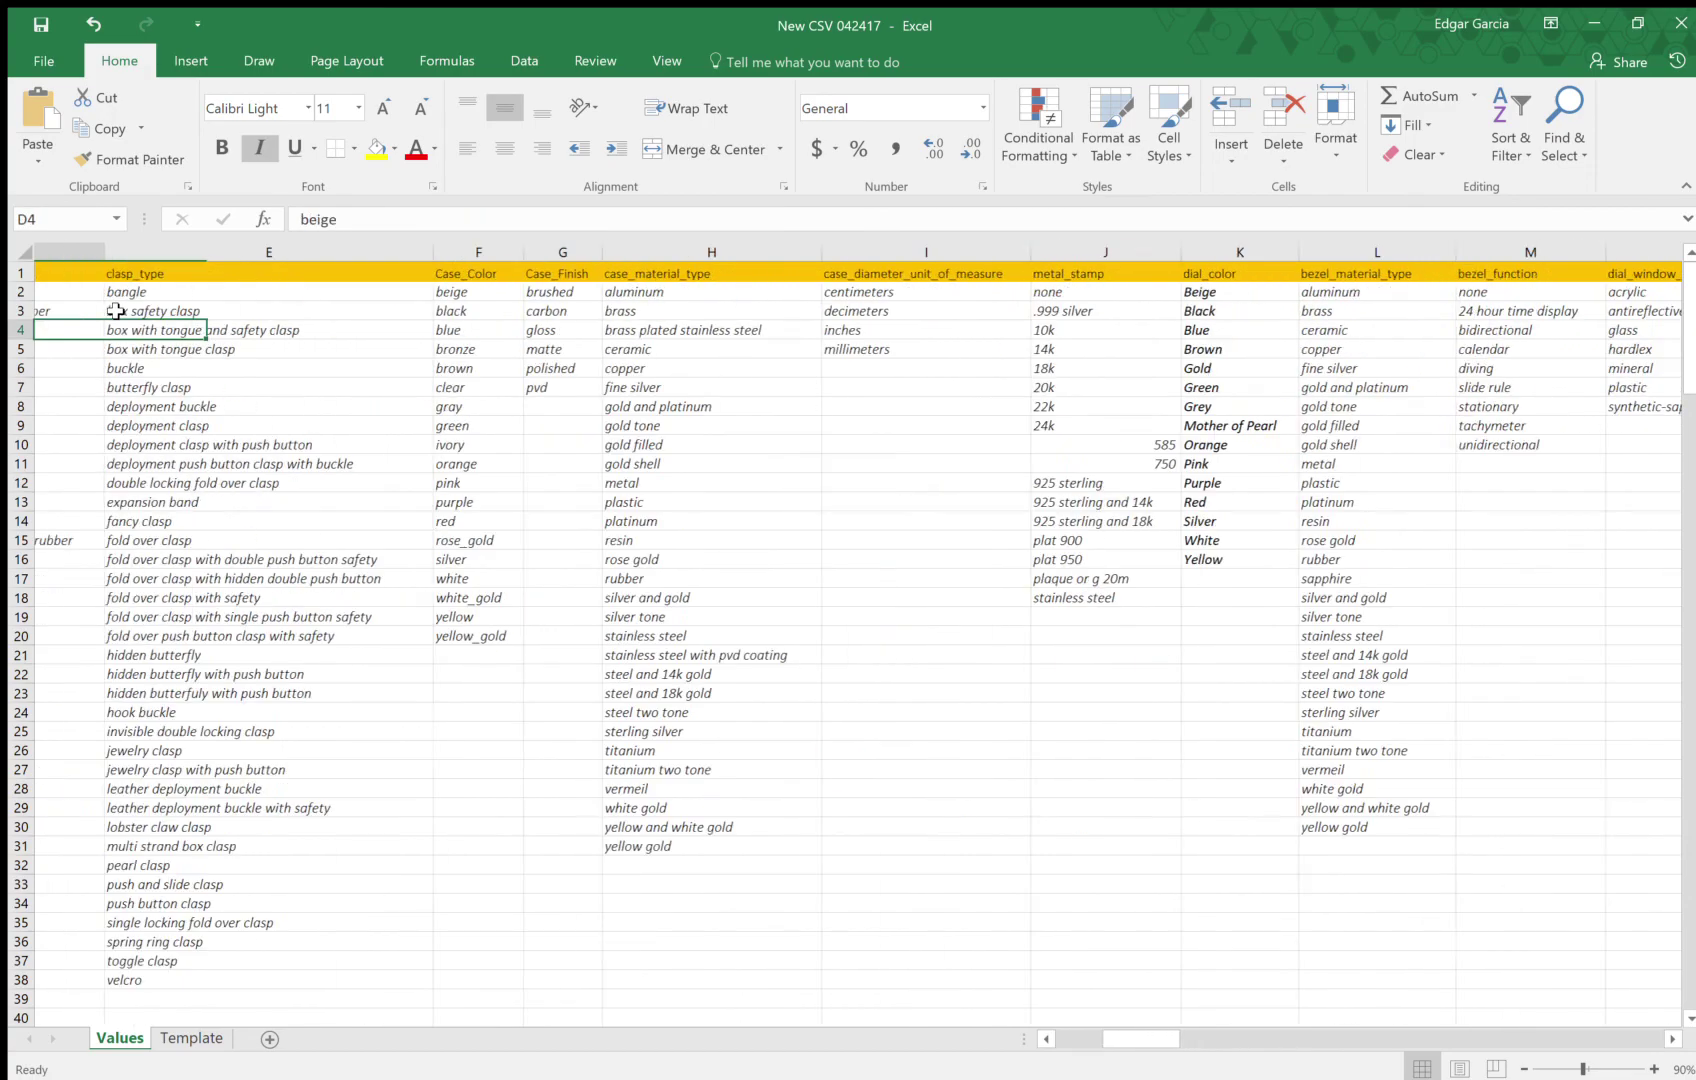
key("Left")
key("Left")
key("Left")
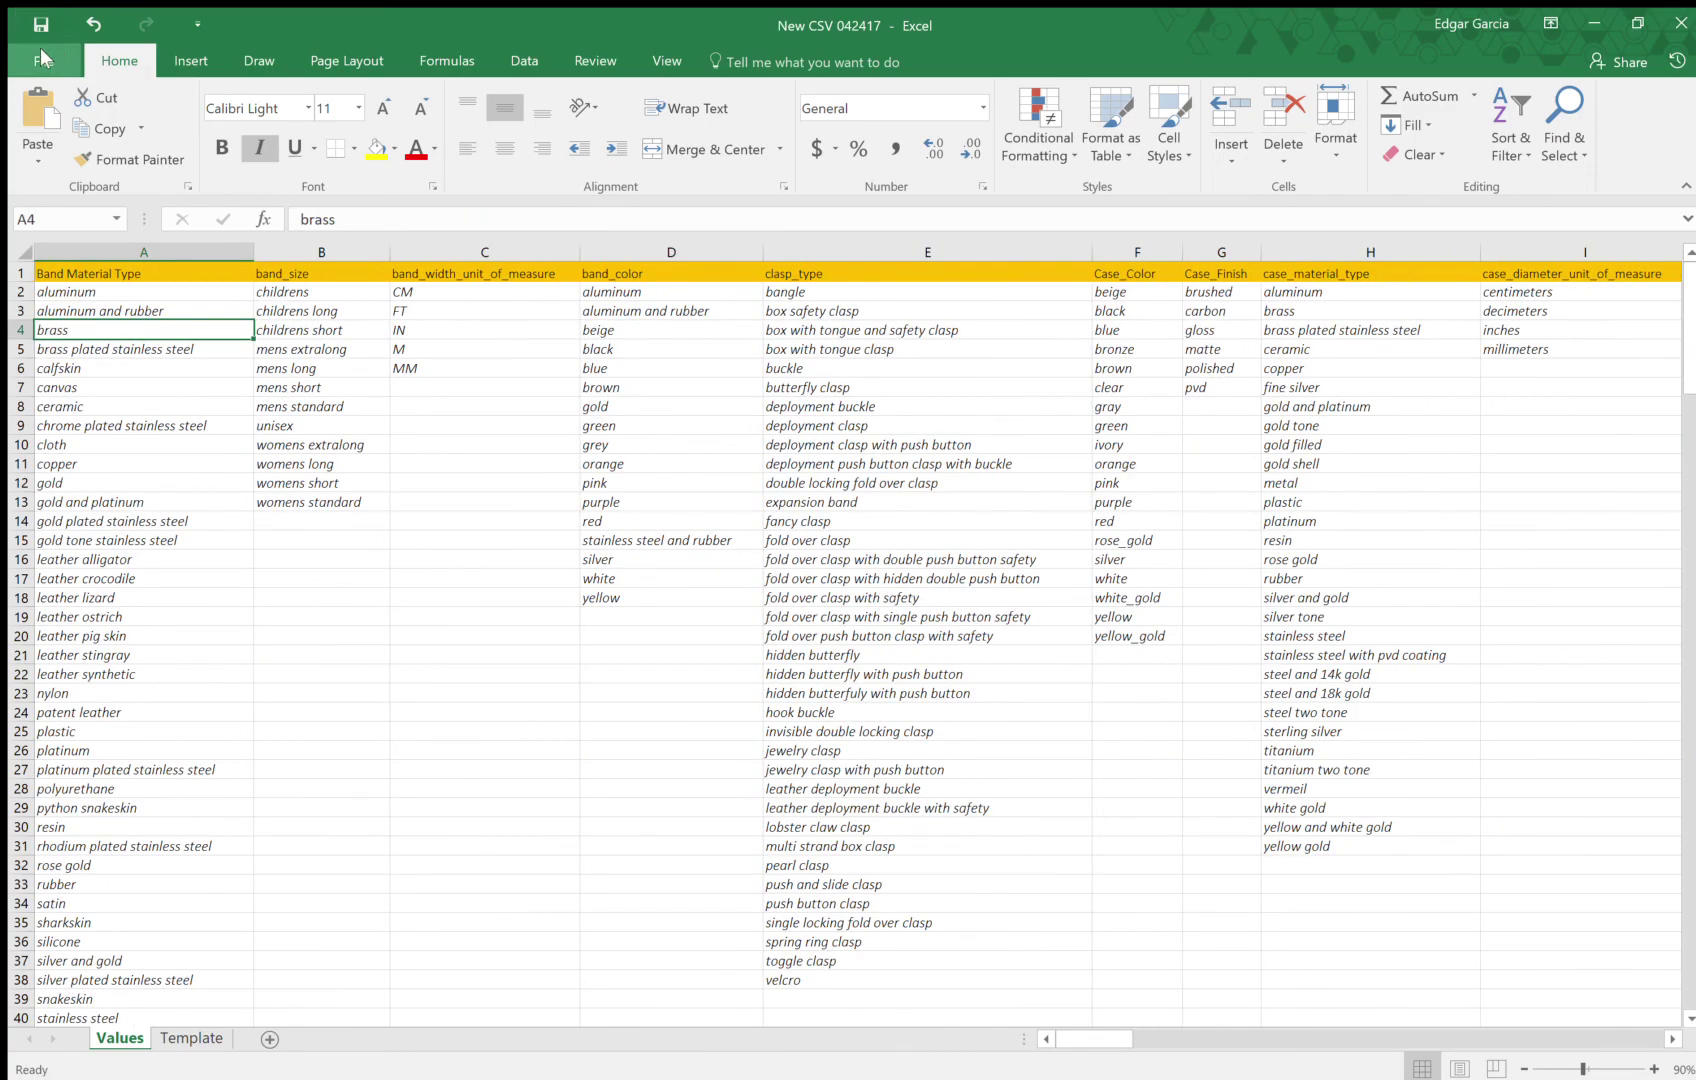
left_click(41, 57)
left_click(70, 266)
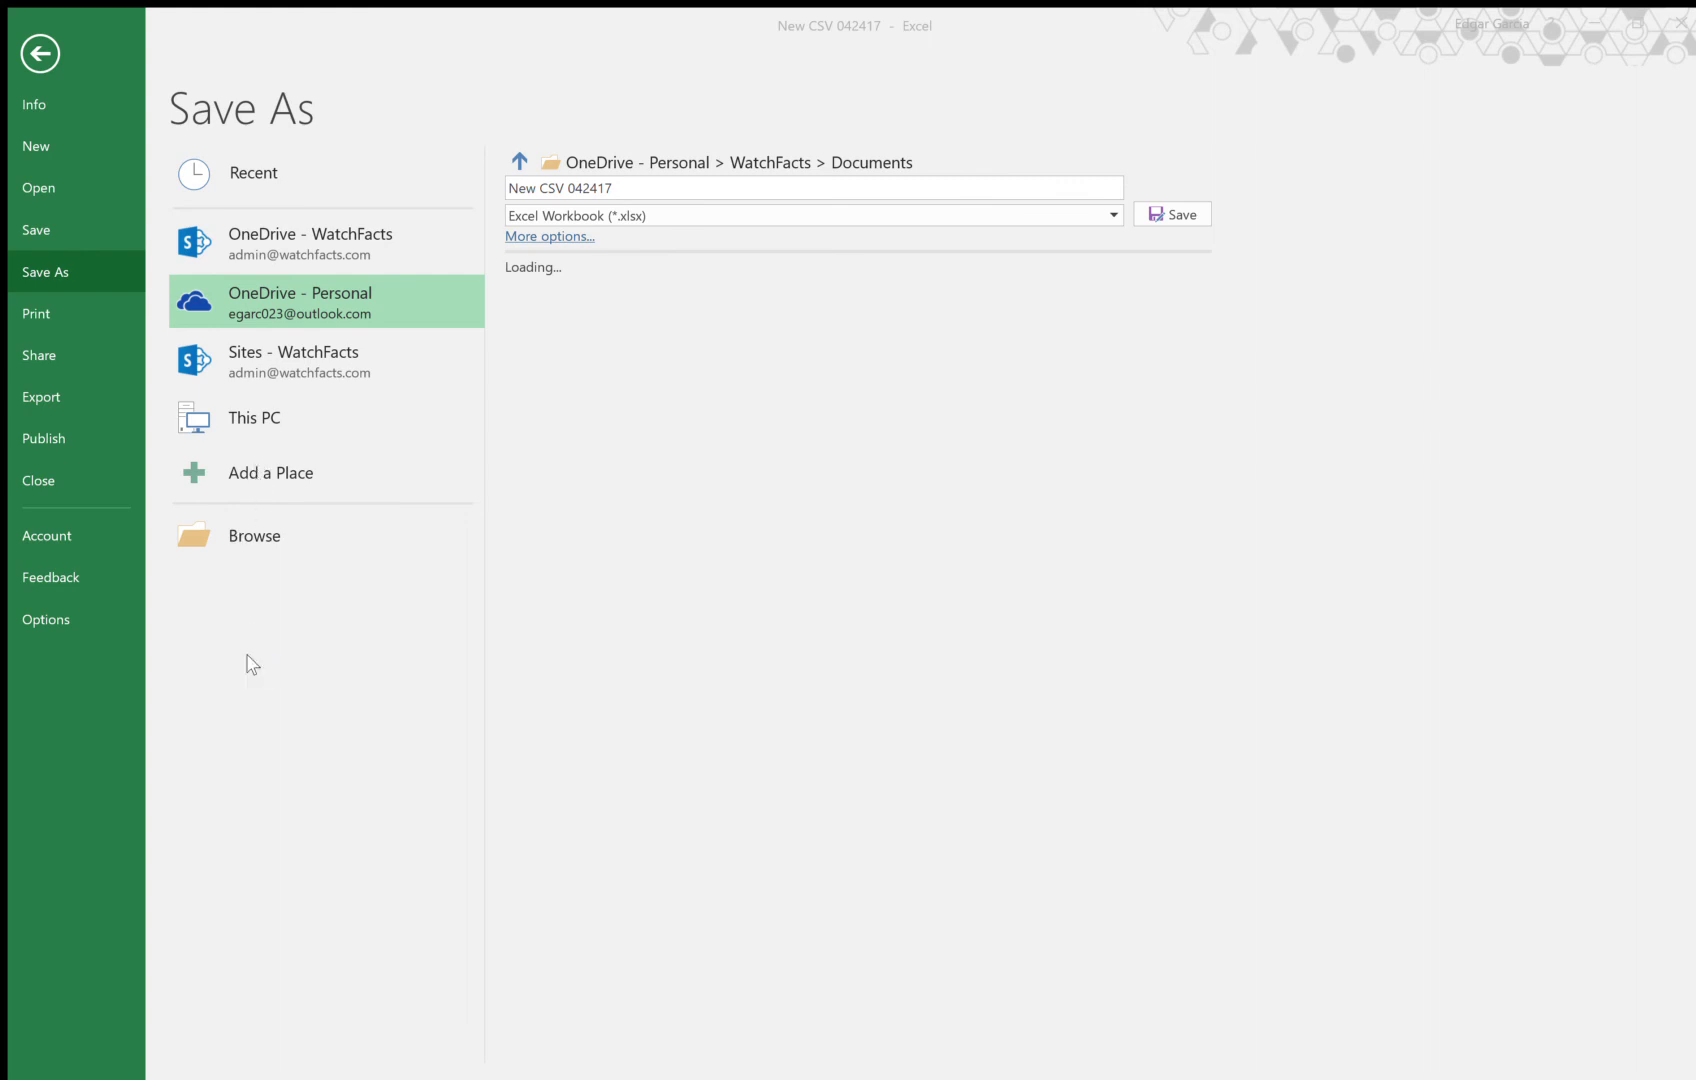
key("Escape")
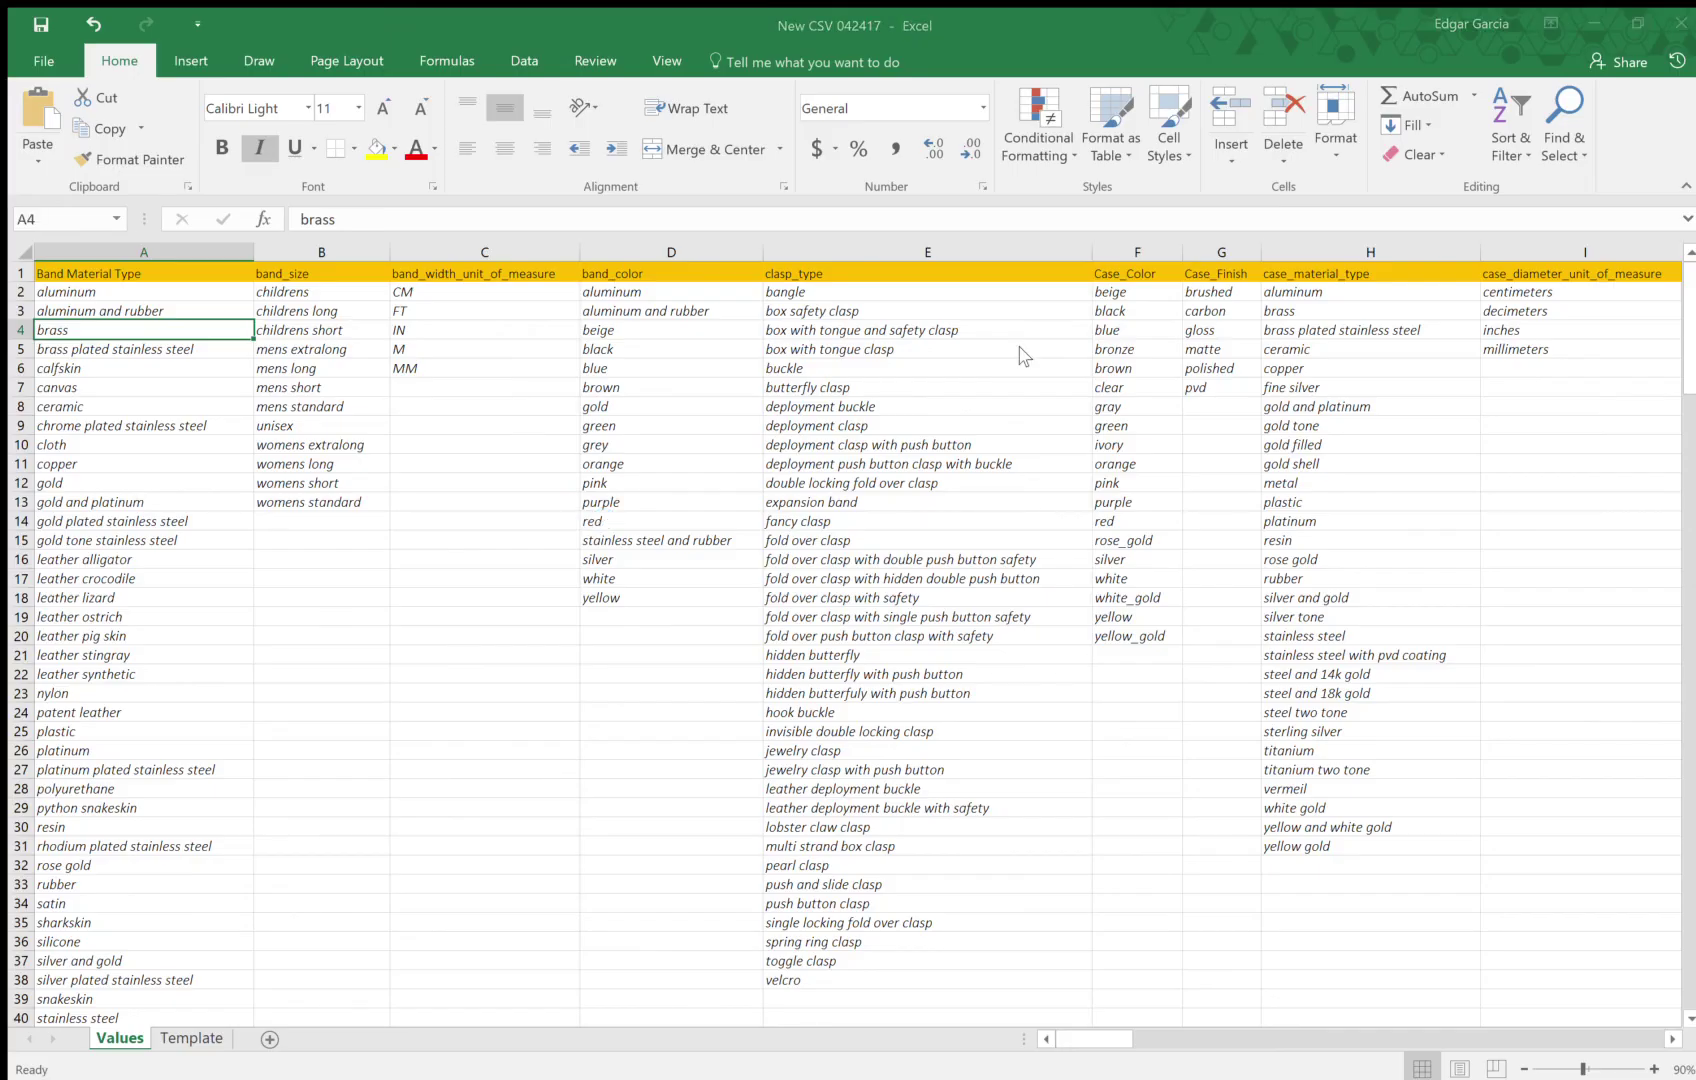